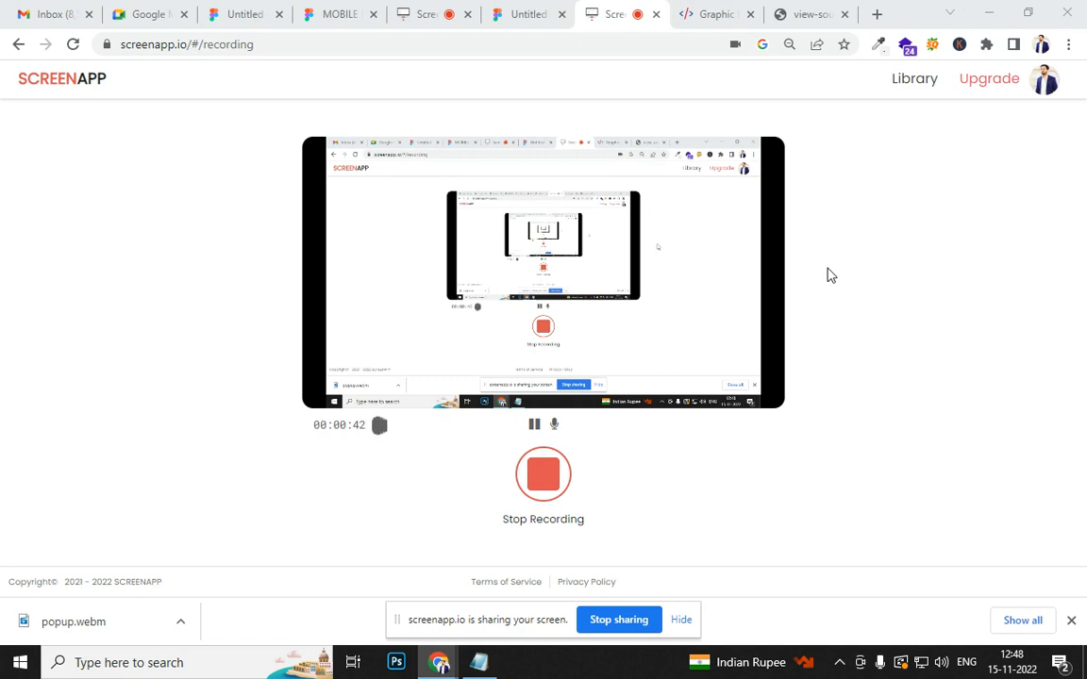
# - Switch to Figma, create a new design file and add a MacBook Air desktop frame of 1280×832
pyautogui.click(714, 13)
pyautogui.click(526, 15)
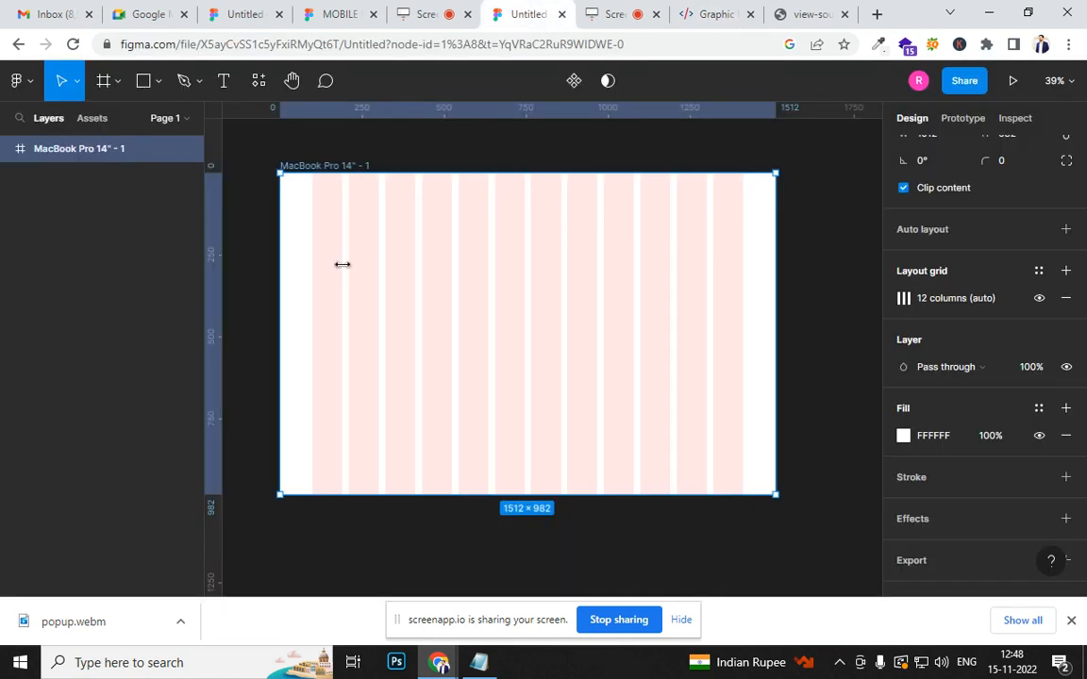
pyautogui.scroll(-1, 942, 424)
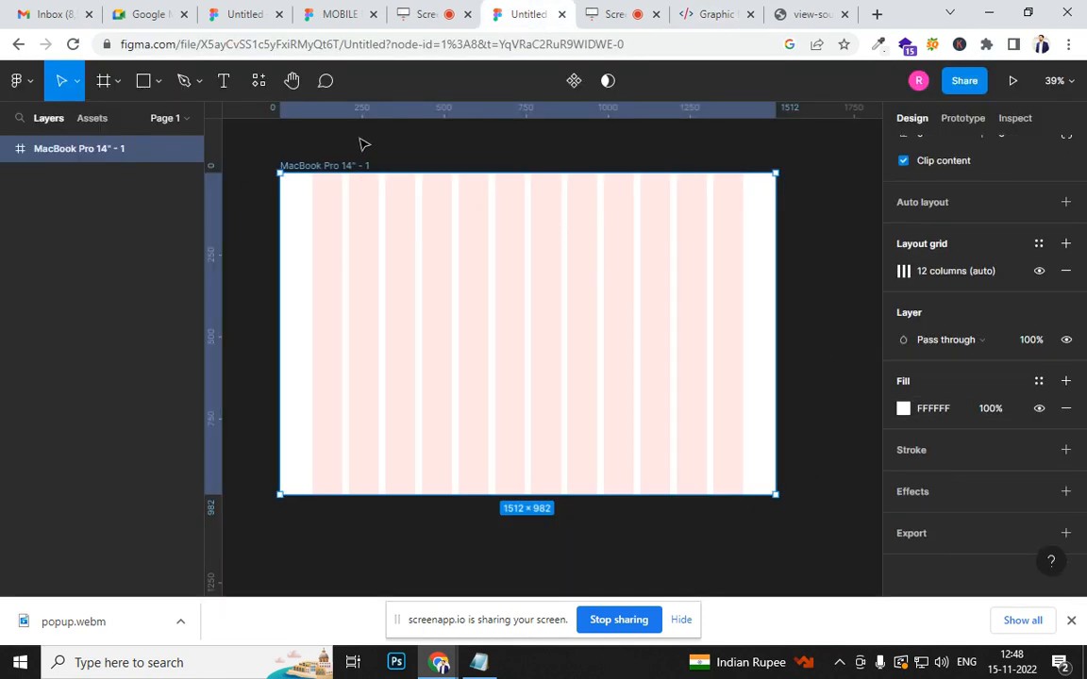
pyautogui.click(21, 85)
pyautogui.moveTo(64, 192)
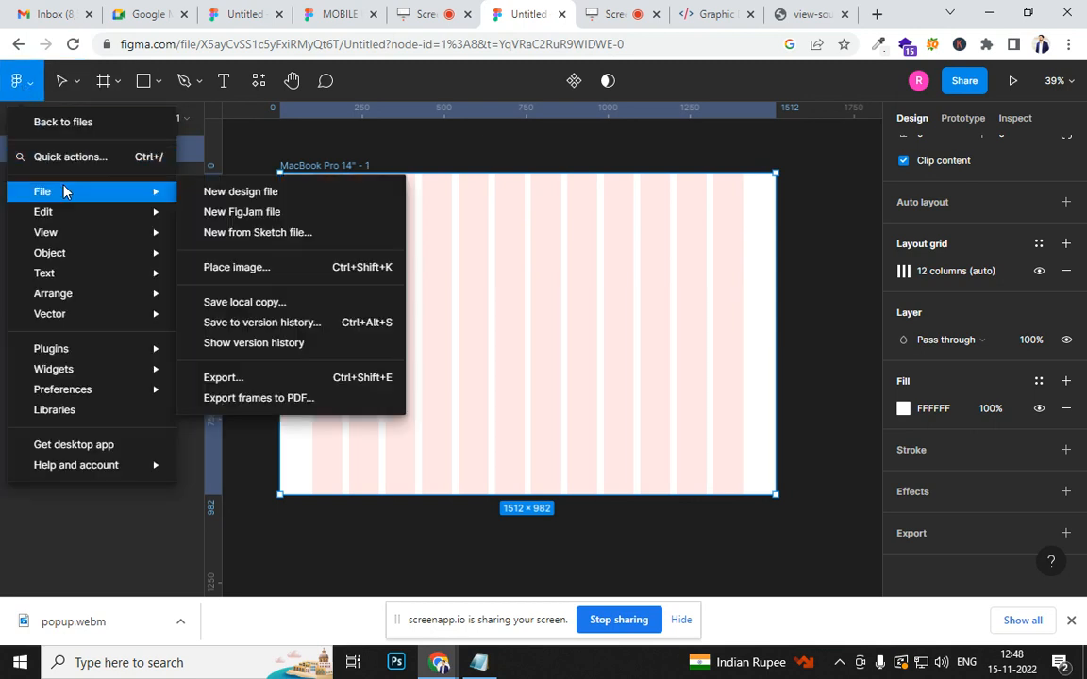
pyautogui.click(231, 194)
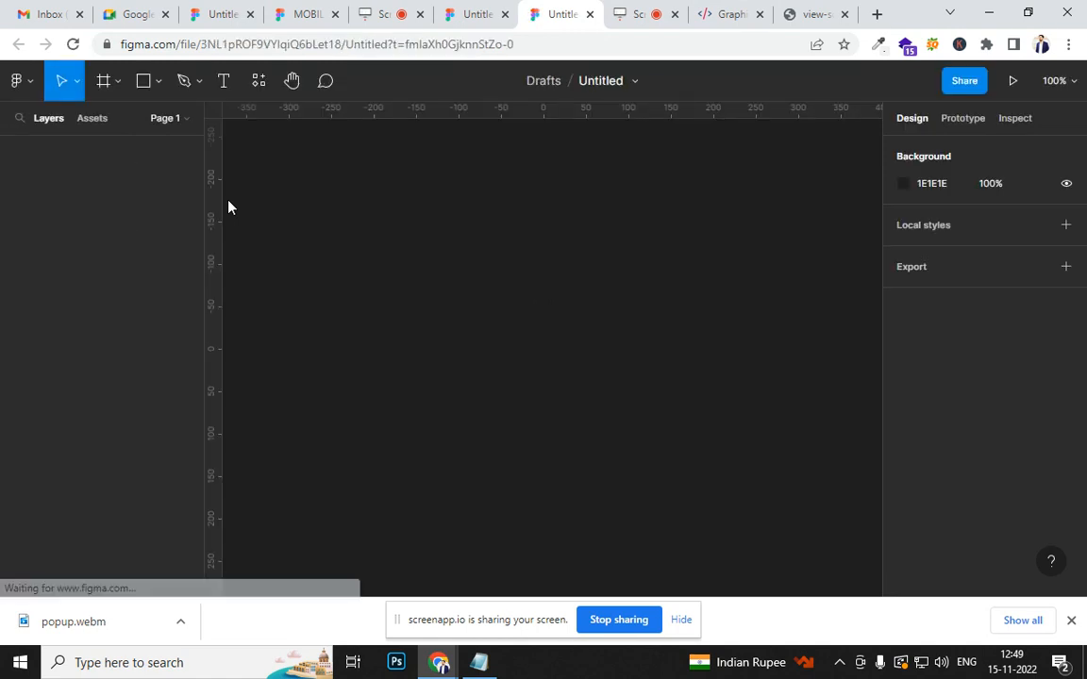
pyautogui.press('f')
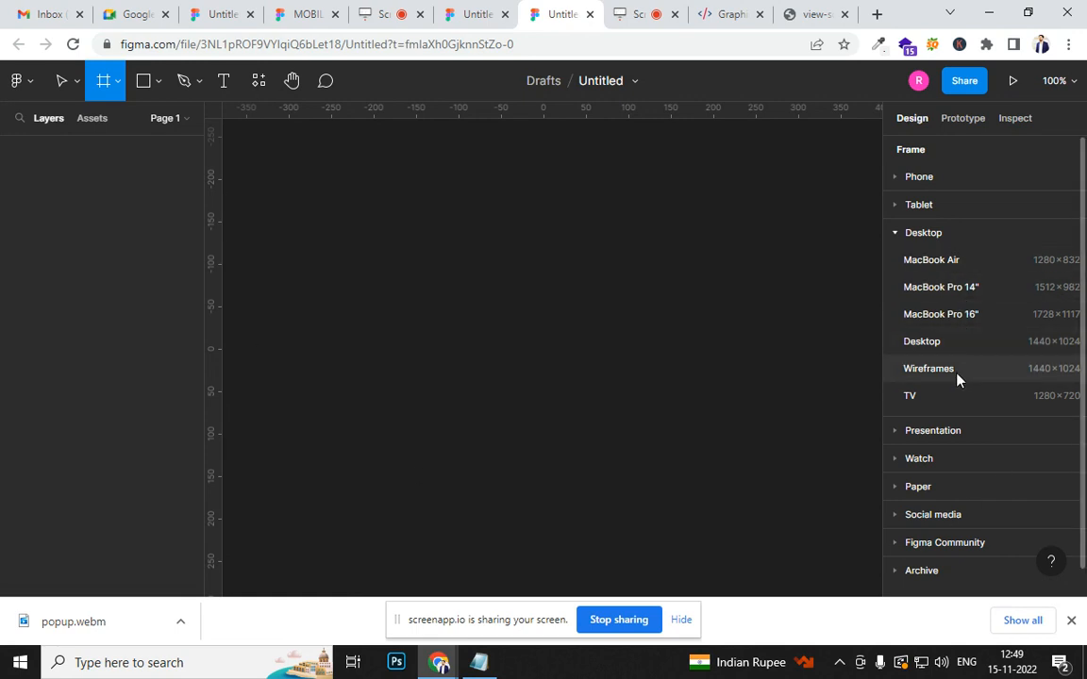
pyautogui.click(963, 269)
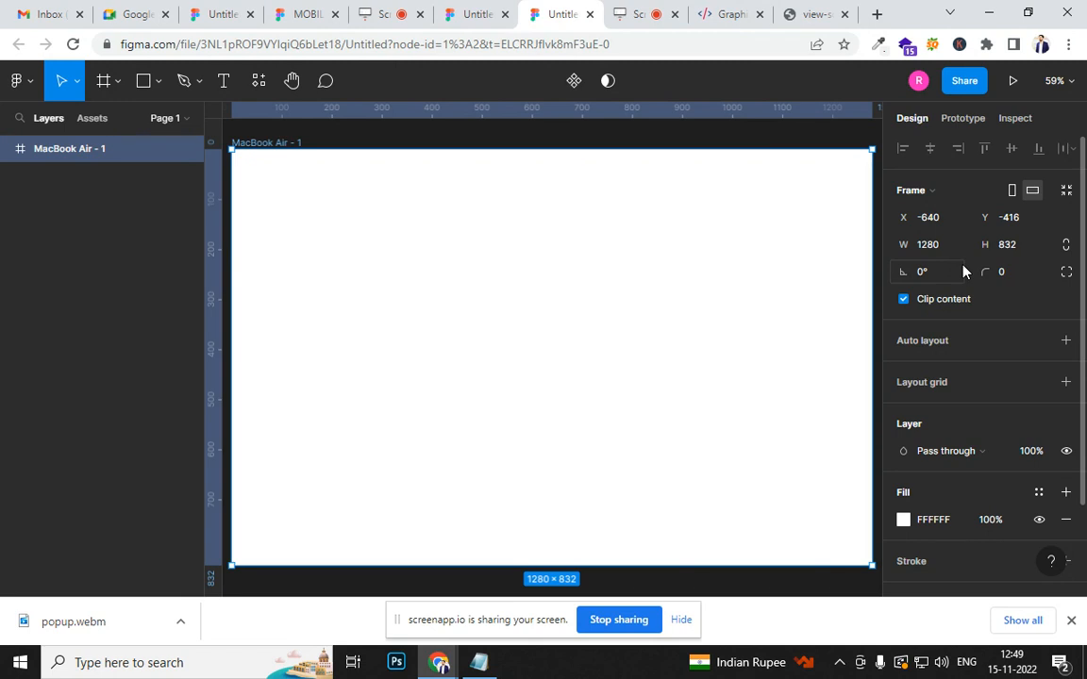
# - Add a layout grid to the MacBook Air frame and set it to columns with a count of 12
pyautogui.scroll(-2, 1002, 378)
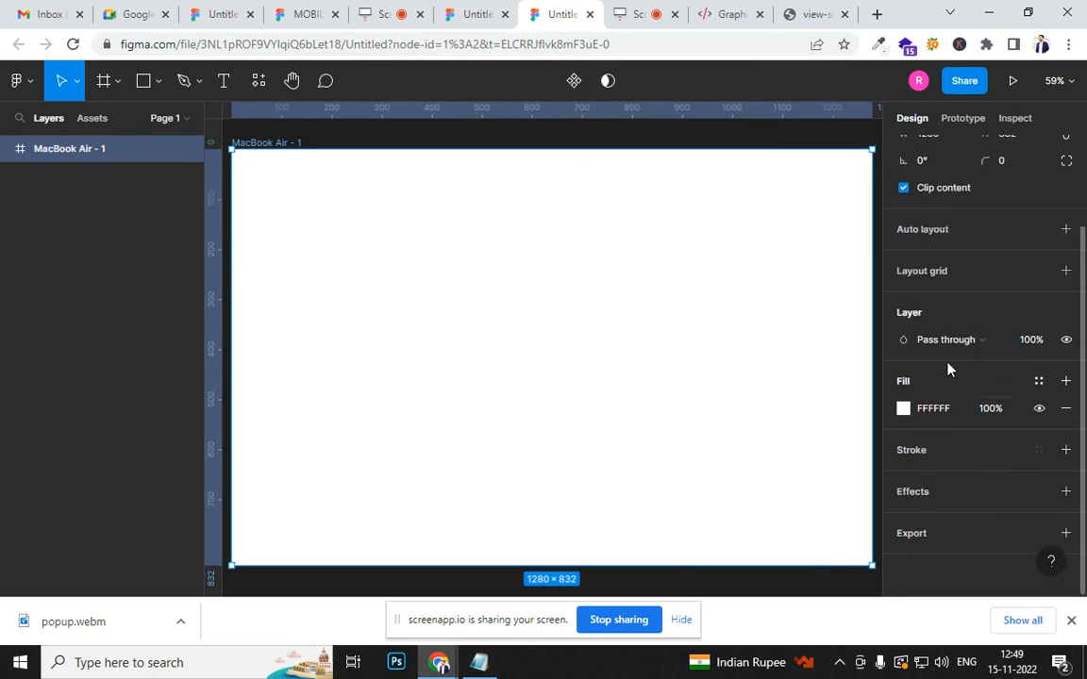
pyautogui.scroll(2, 948, 369)
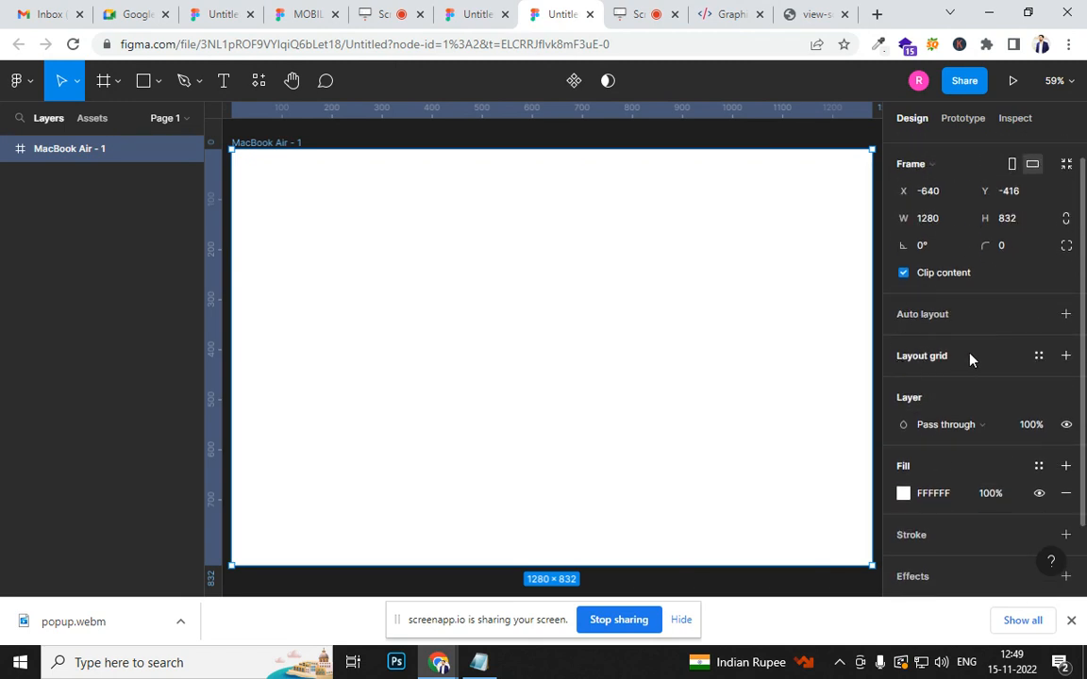
pyautogui.click(1066, 355)
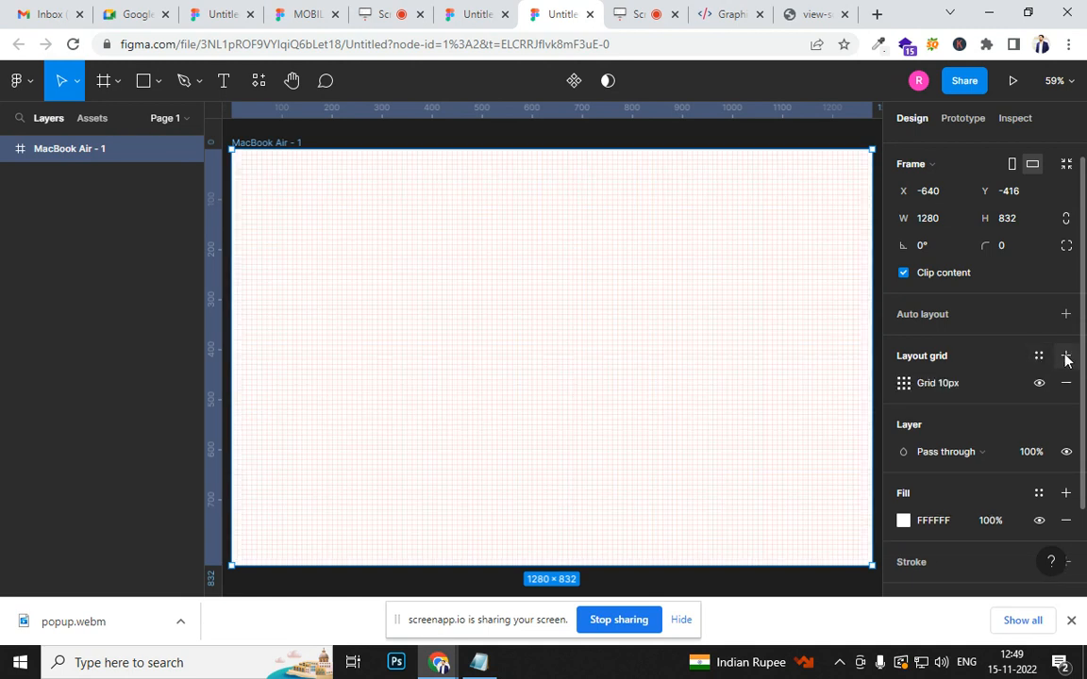
pyautogui.click(904, 383)
pyautogui.click(741, 385)
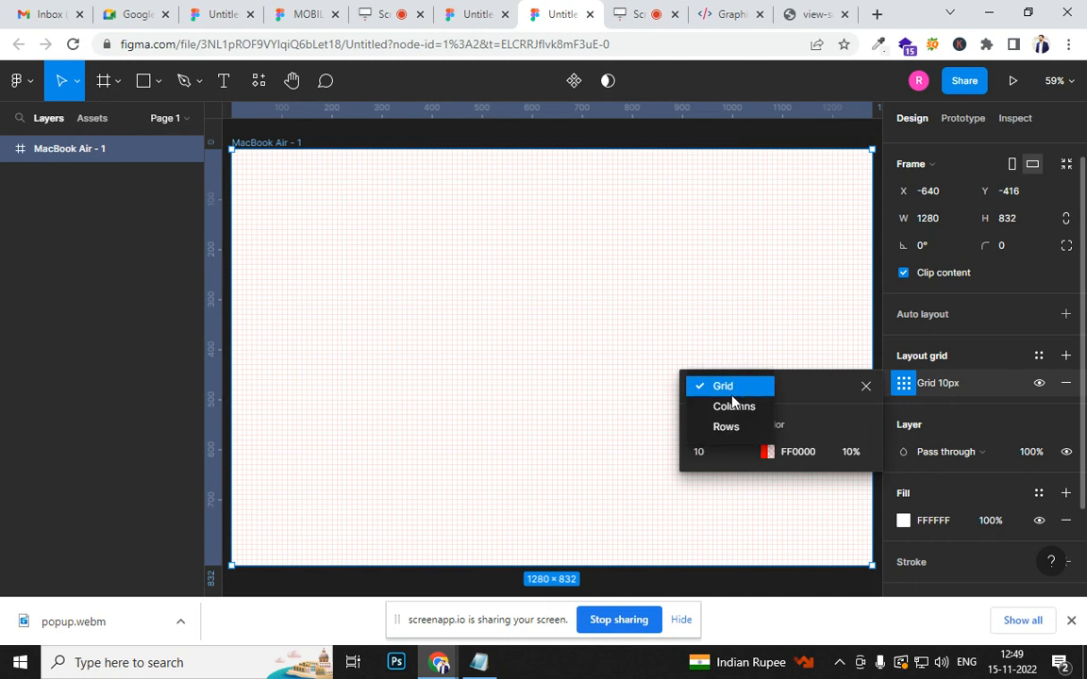
pyautogui.click(733, 408)
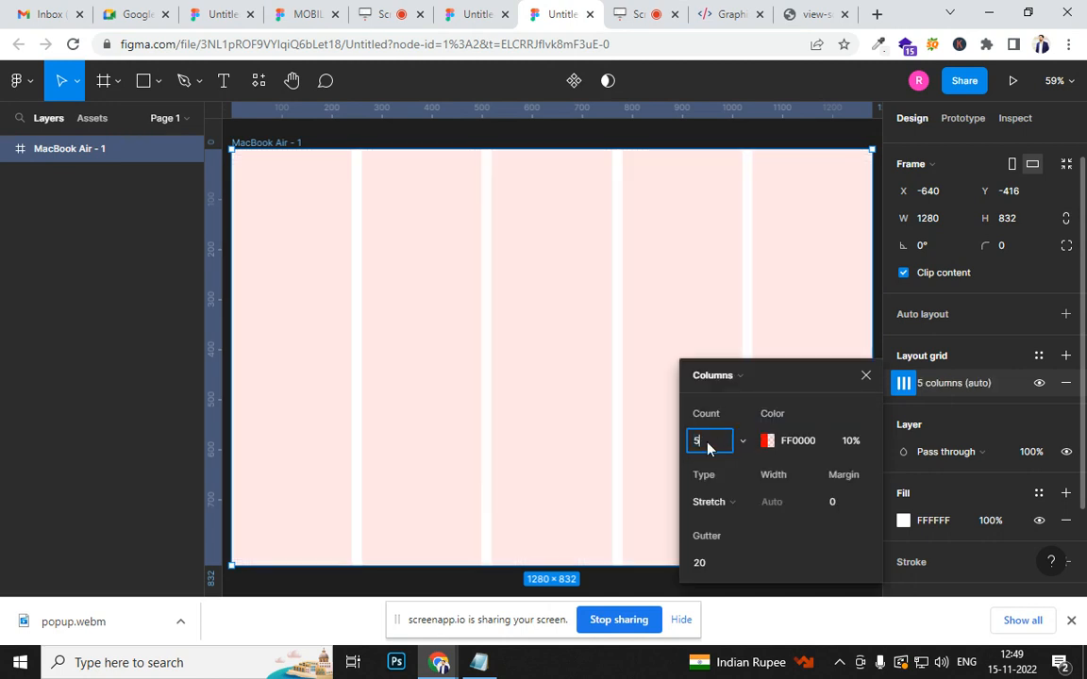
pyautogui.write('12')
pyautogui.press('Return')
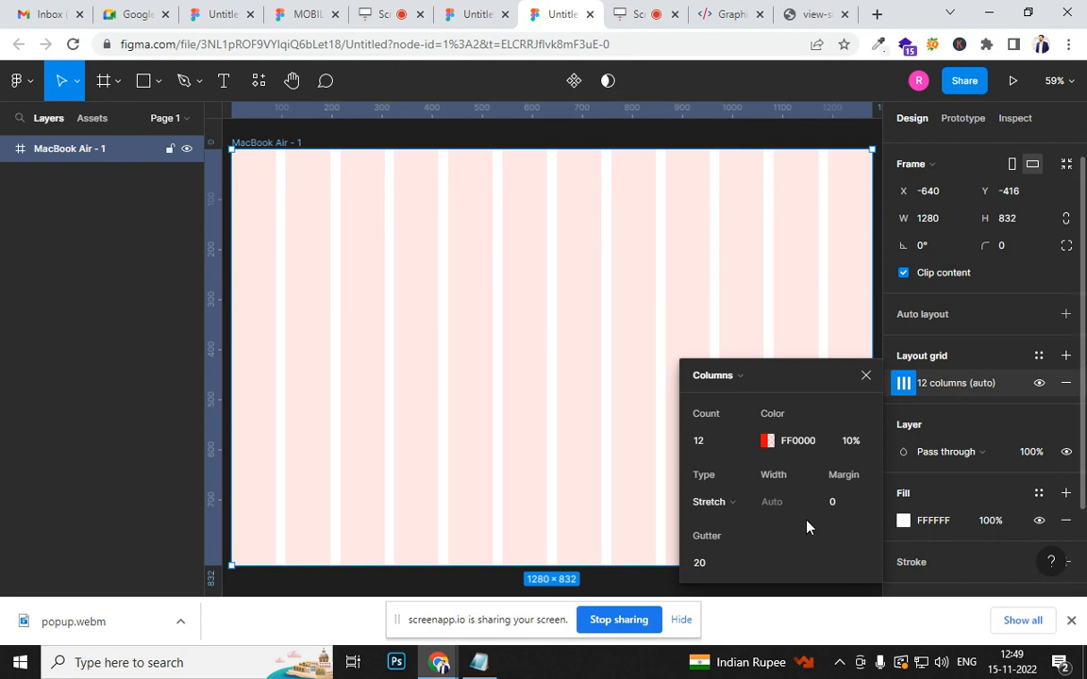
# - Set the column grid's margin to 100 and close the grid settings
pyautogui.click(842, 503)
pyautogui.write('100')
pyautogui.press('Return')
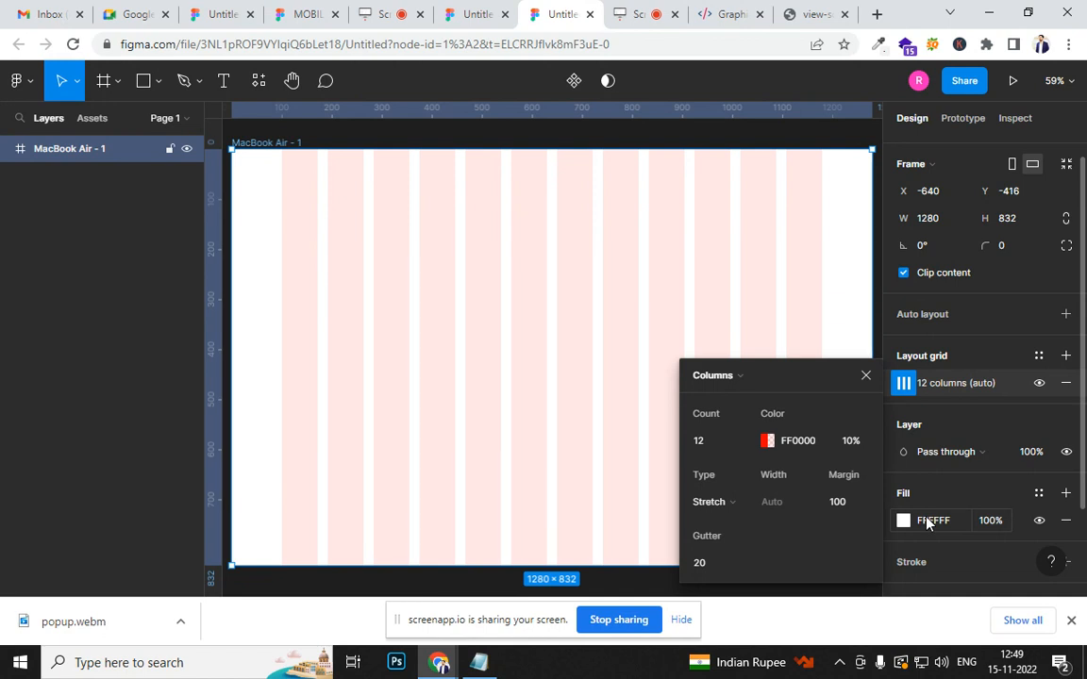
pyautogui.click(865, 377)
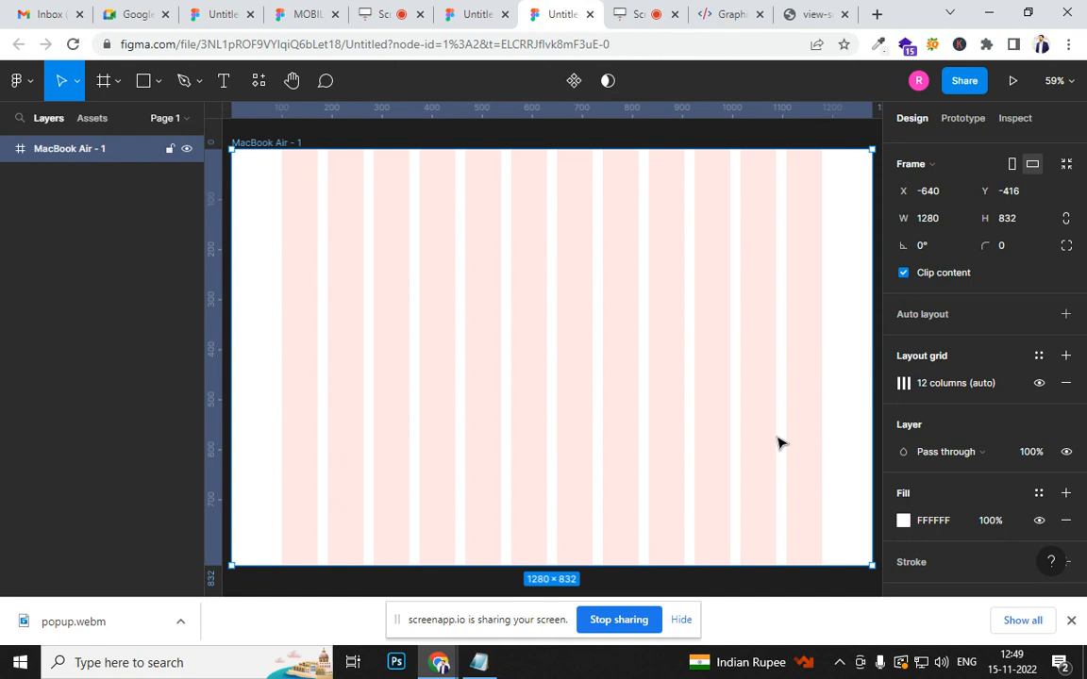
pyautogui.scroll(-2, 502, 330)
pyautogui.scroll(3, 491, 346)
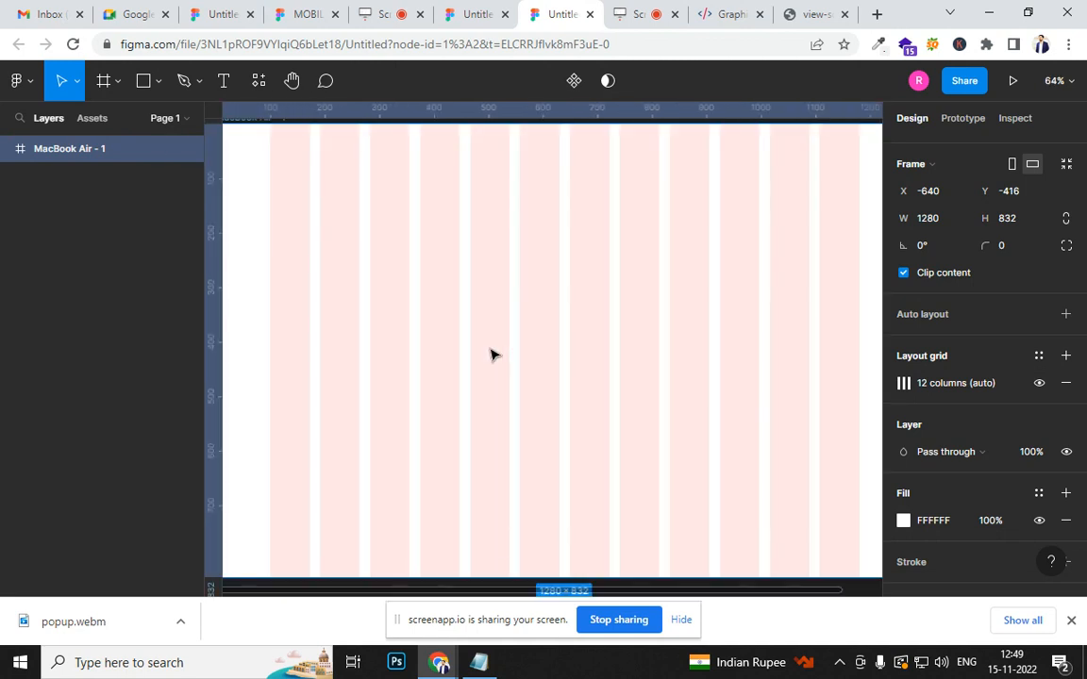
# - Switch to the graphicdesigncoursenoida.com page, close its developer tools and reload it to view the desktop hero section
pyautogui.click(724, 13)
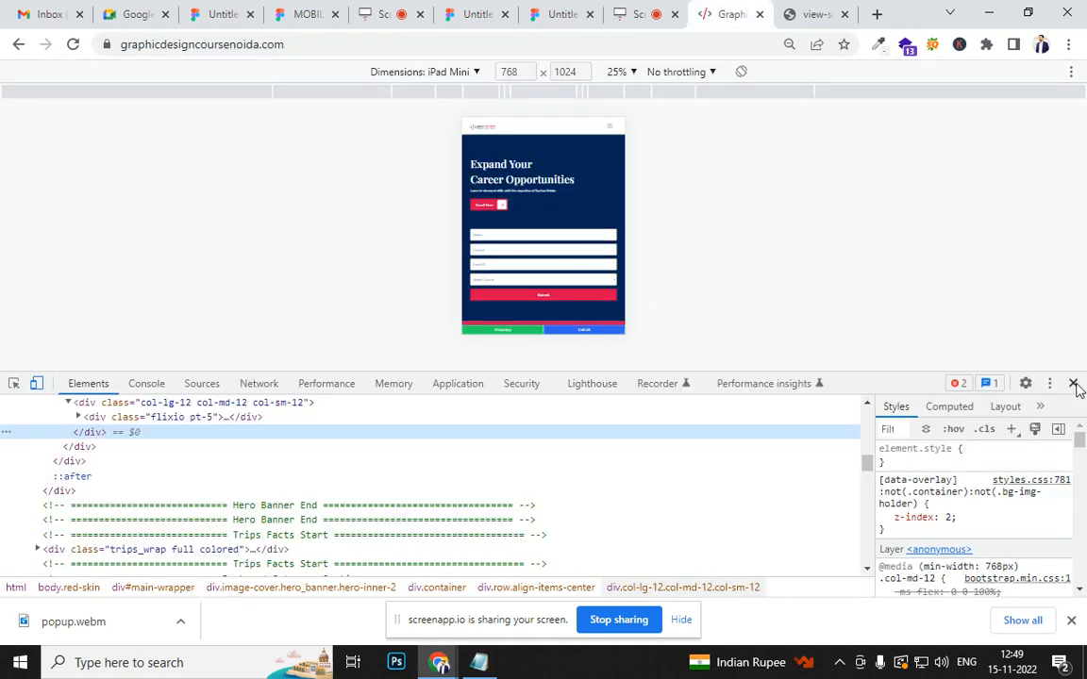
pyautogui.click(1070, 381)
pyautogui.press('F5')
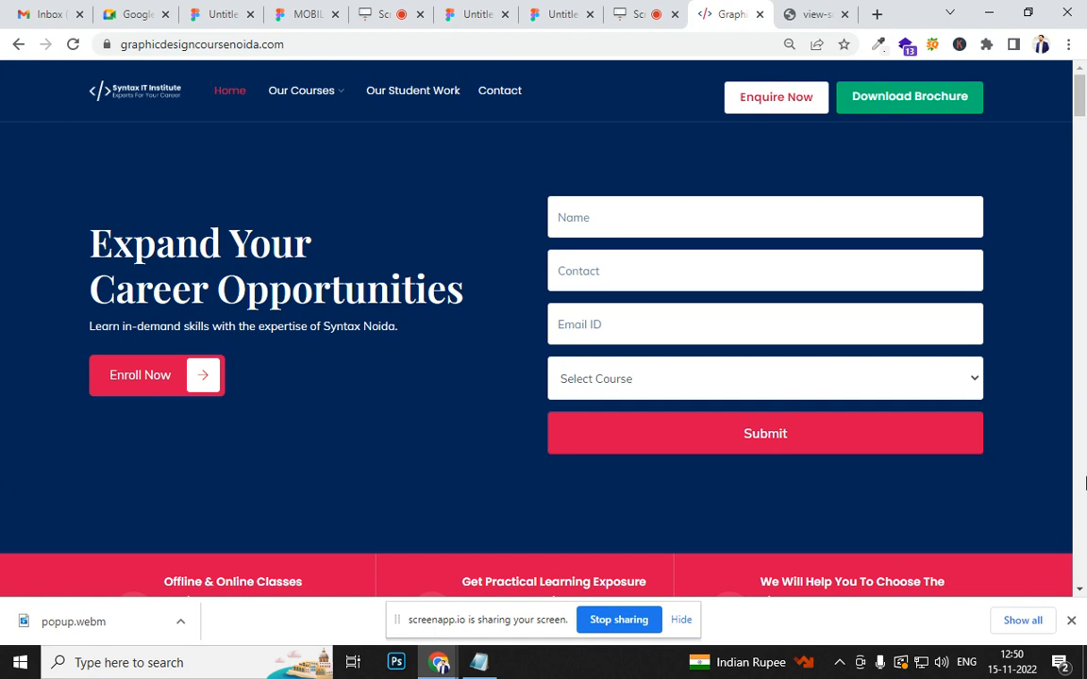
# - Return to the Figma file, change the MacBook Air frame's fill to blue 3342D1 and deselect the frame
pyautogui.click(638, 17)
pyautogui.click(546, 15)
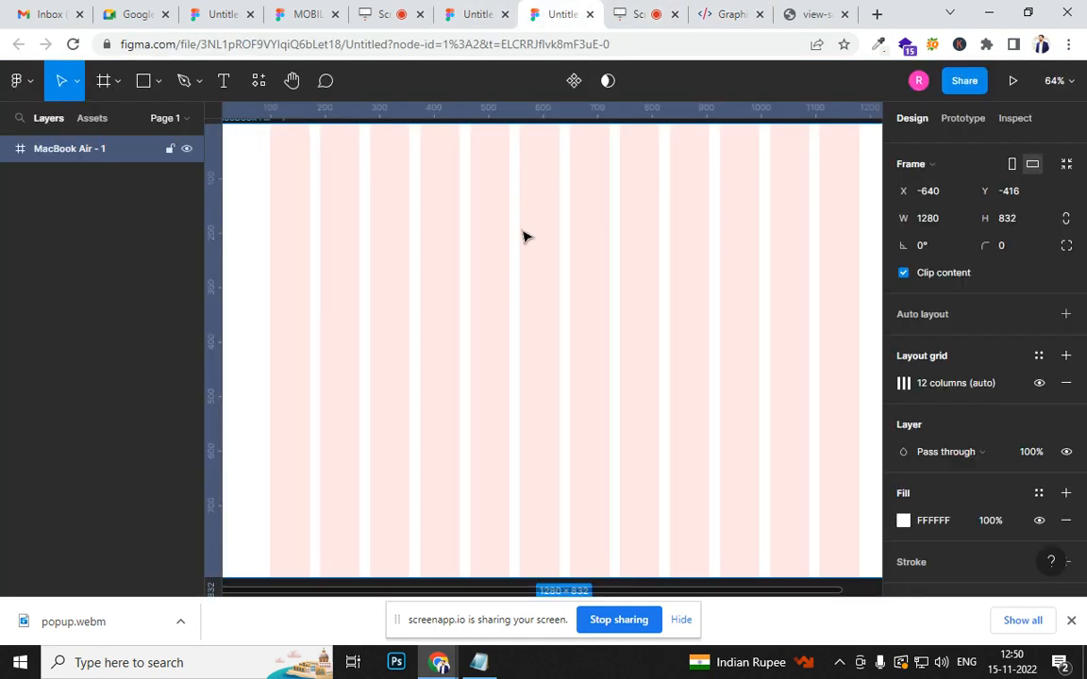
pyautogui.scroll(-5, 463, 257)
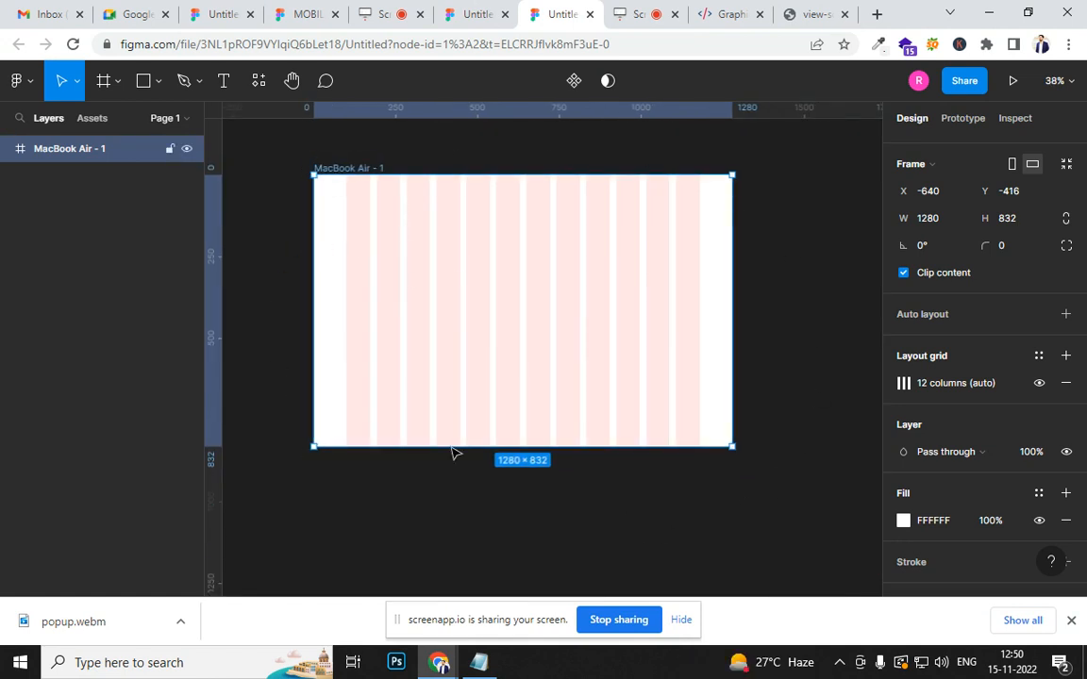
pyautogui.click(903, 519)
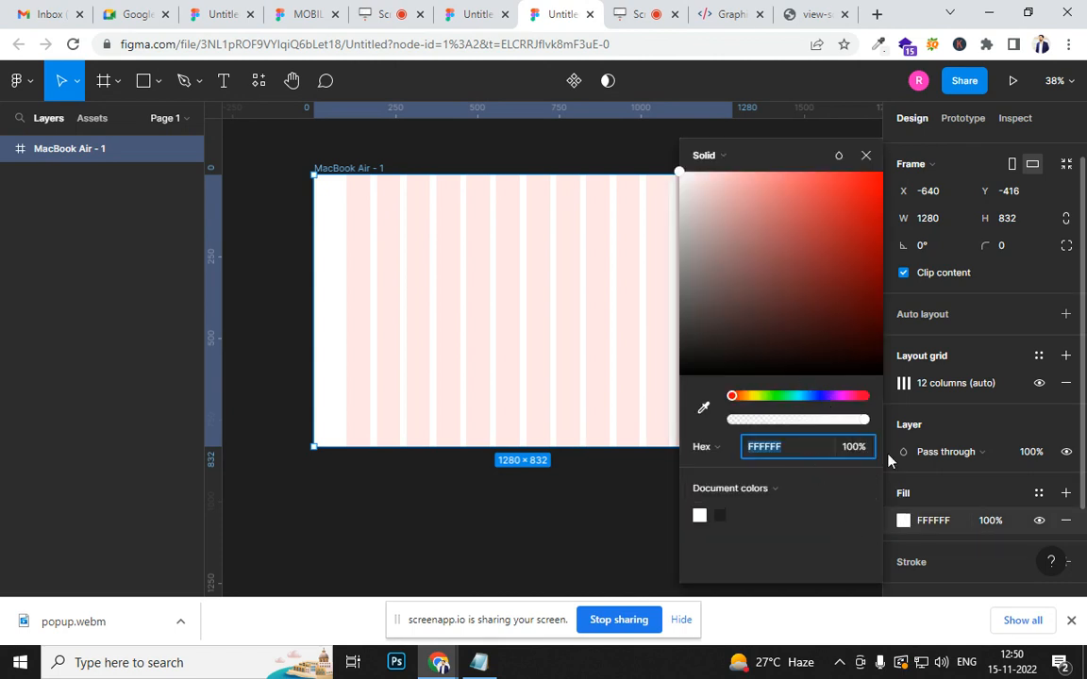
pyautogui.click(817, 395)
pyautogui.click(837, 257)
pyautogui.moveTo(816, 180); pyautogui.dragTo(847, 180)
pyautogui.click(867, 182)
pyautogui.click(833, 199)
pyautogui.click(829, 255)
pyautogui.click(833, 207)
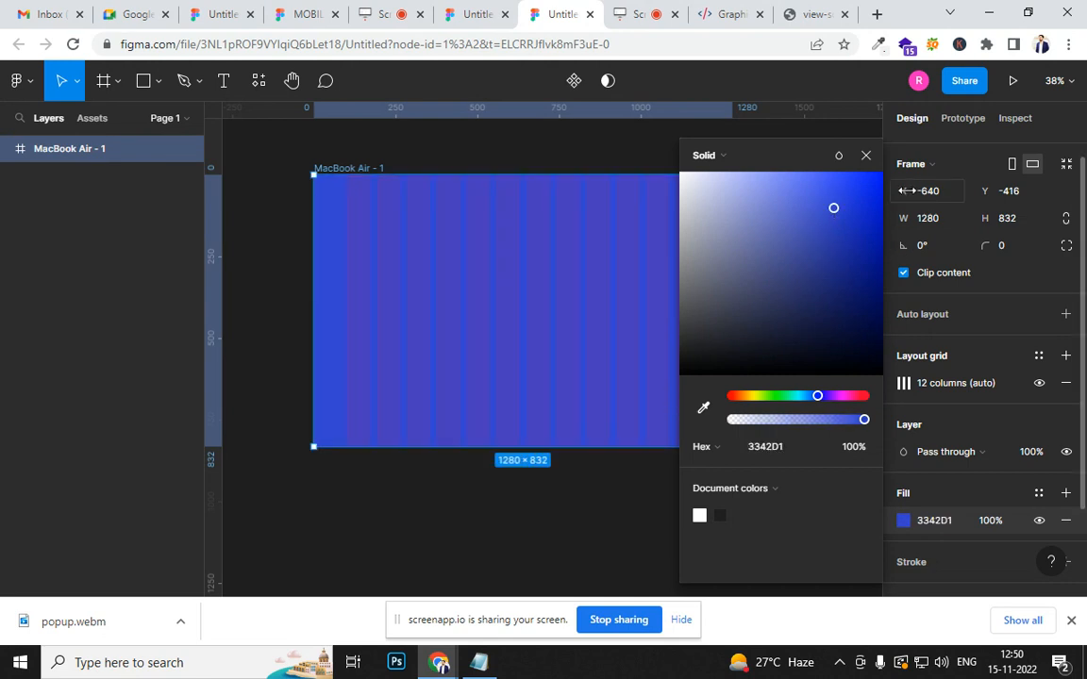
pyautogui.click(866, 155)
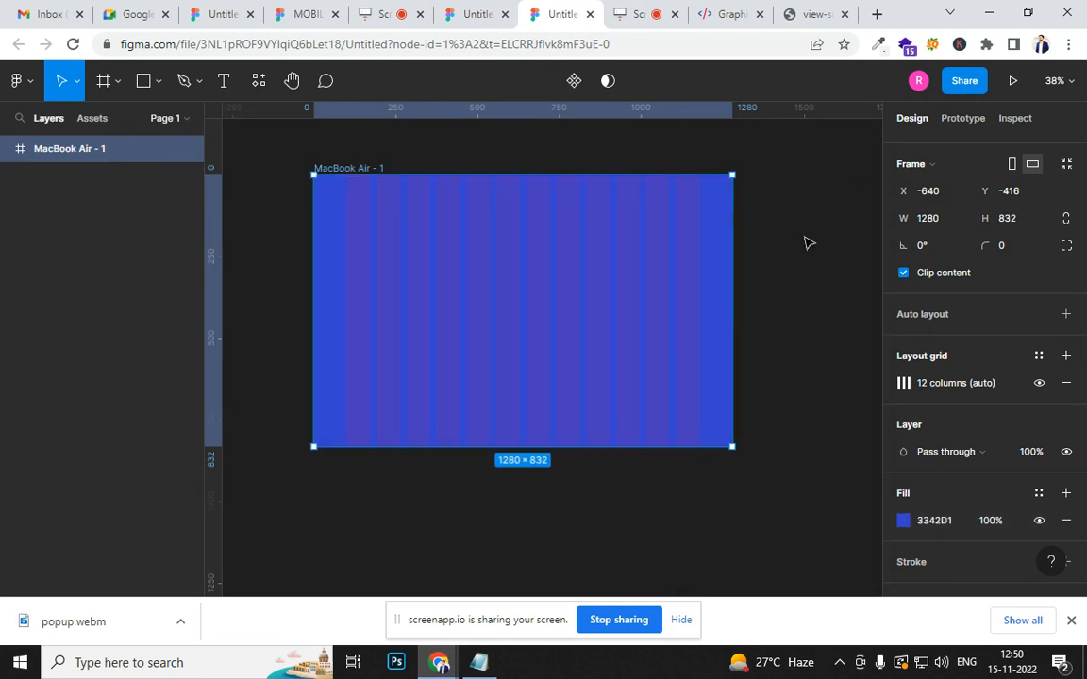
pyautogui.click(692, 150)
# - Open the developer tools on the graphicdesigncoursenoida.com page and pick the hero section for inspection
pyautogui.click(730, 17)
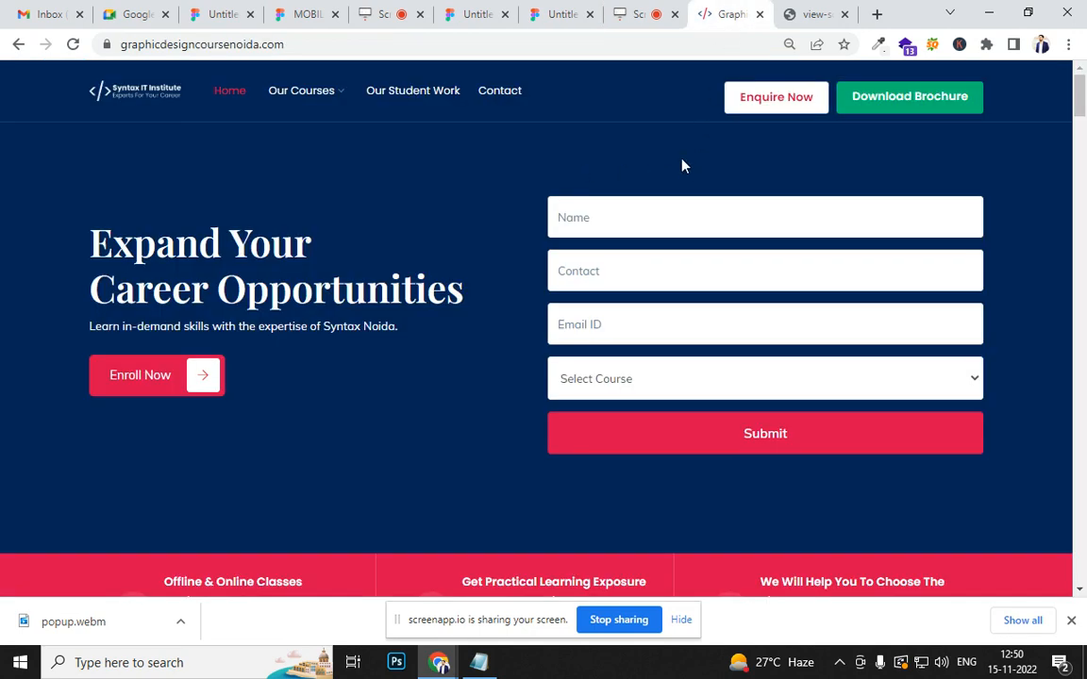
pyautogui.rightClick(791, 163)
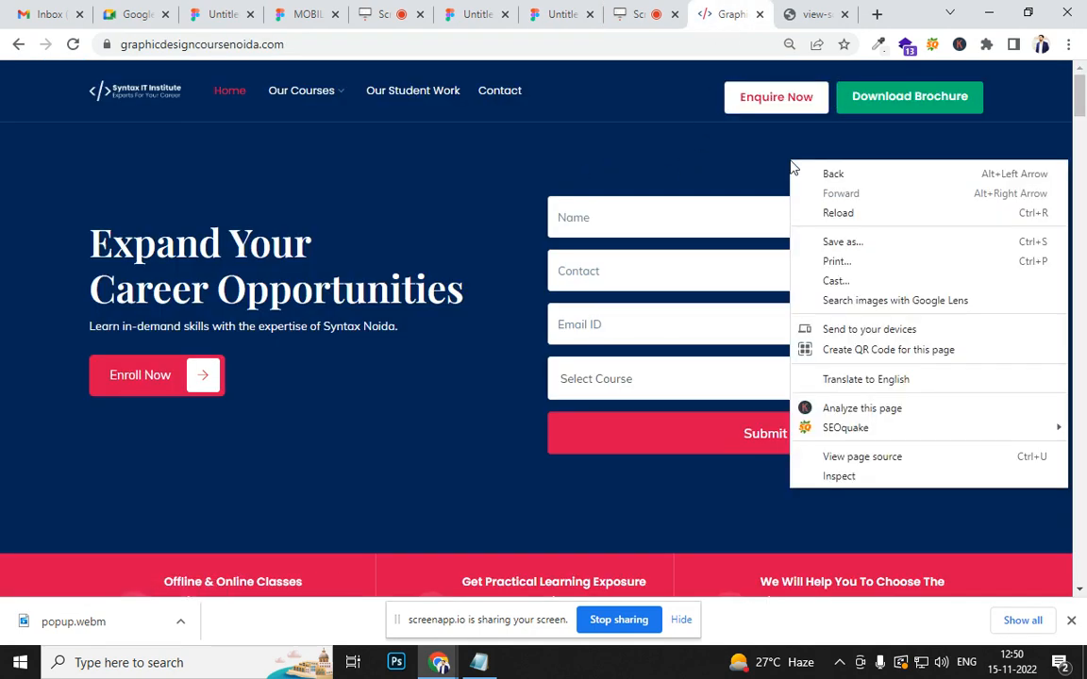
pyautogui.click(868, 476)
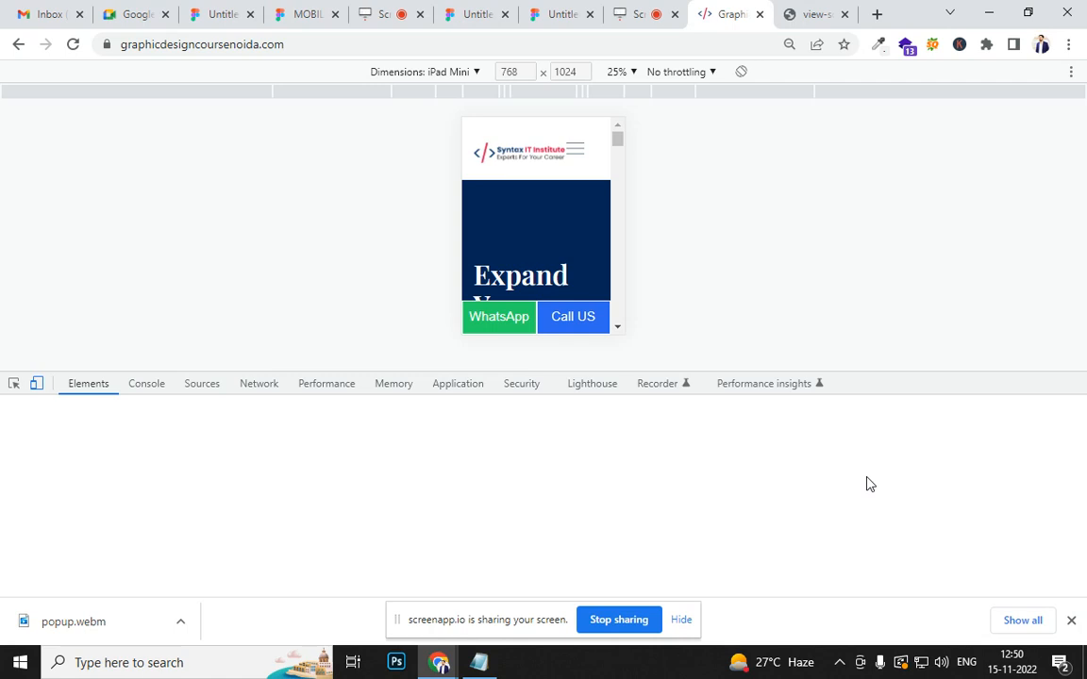
pyautogui.click(13, 383)
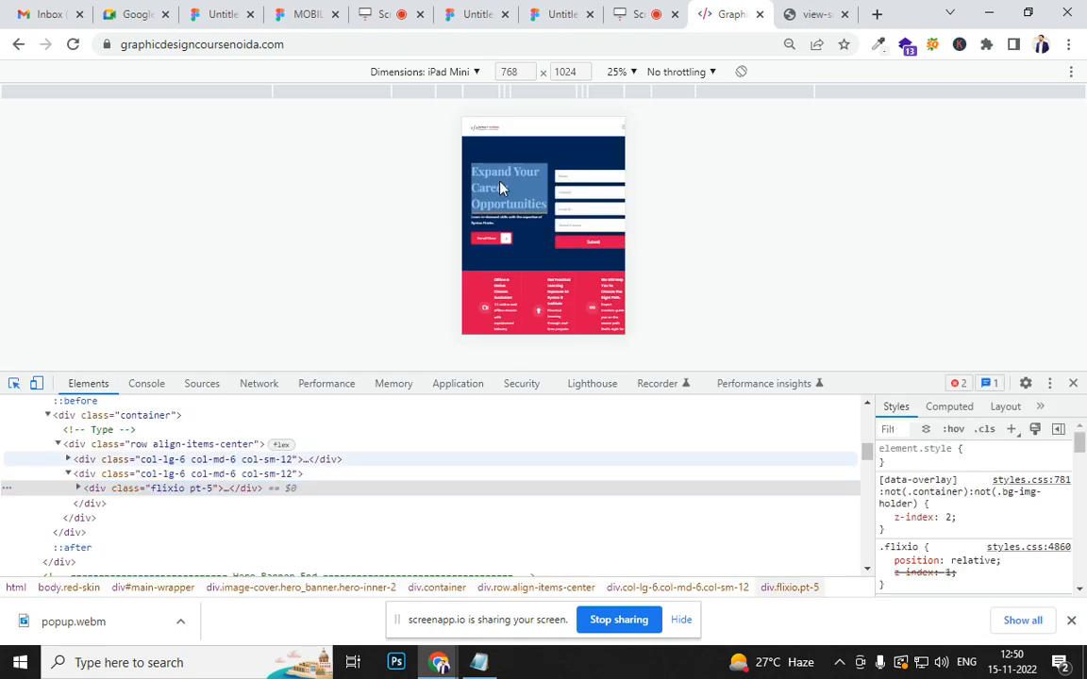
pyautogui.click(550, 155)
# - Select the hero_banner div in the page's code, pick the background colour #052044 from its overlay style and close the developer tools
pyautogui.scroll(-10, 906, 538)
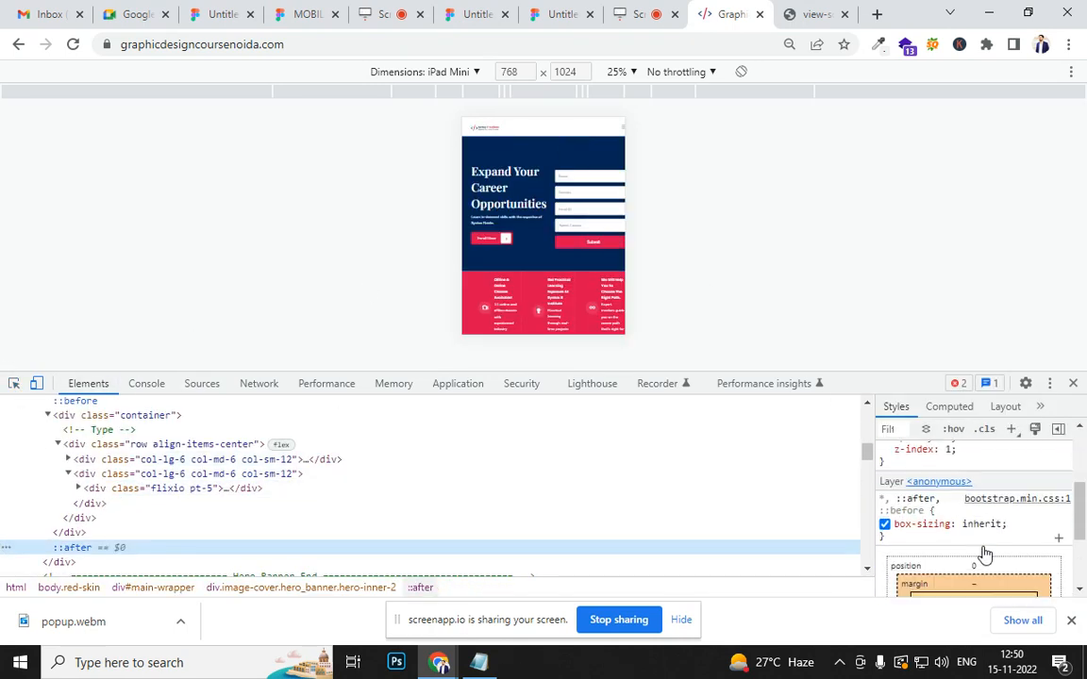
pyautogui.scroll(3, 209, 504)
pyautogui.scroll(-3, 187, 500)
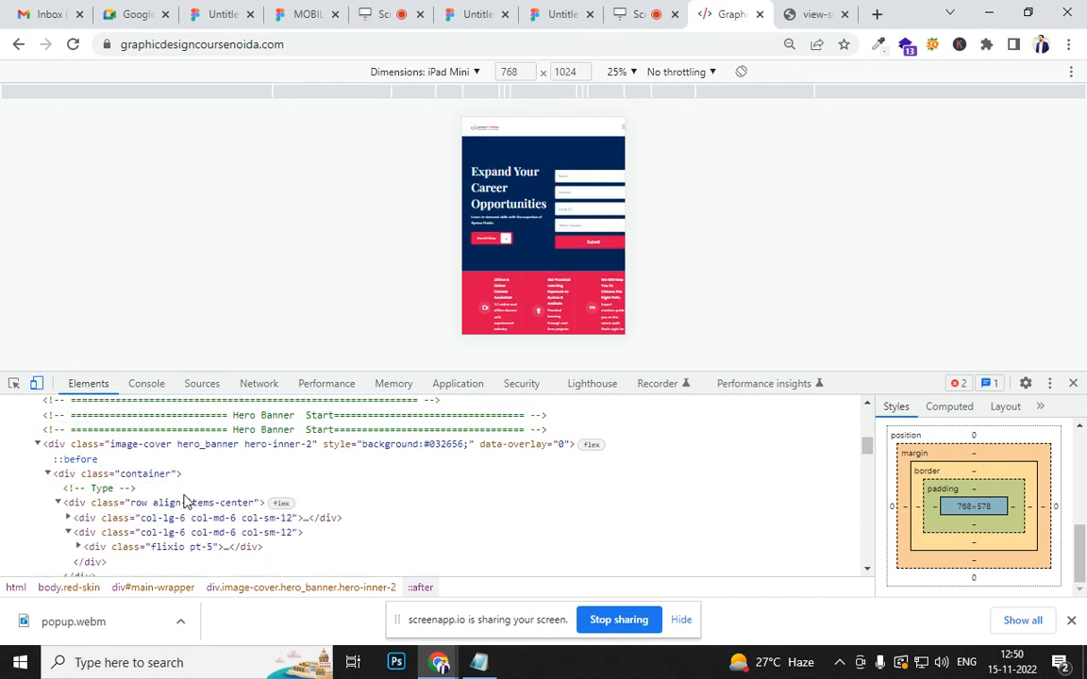
pyautogui.scroll(2, 203, 486)
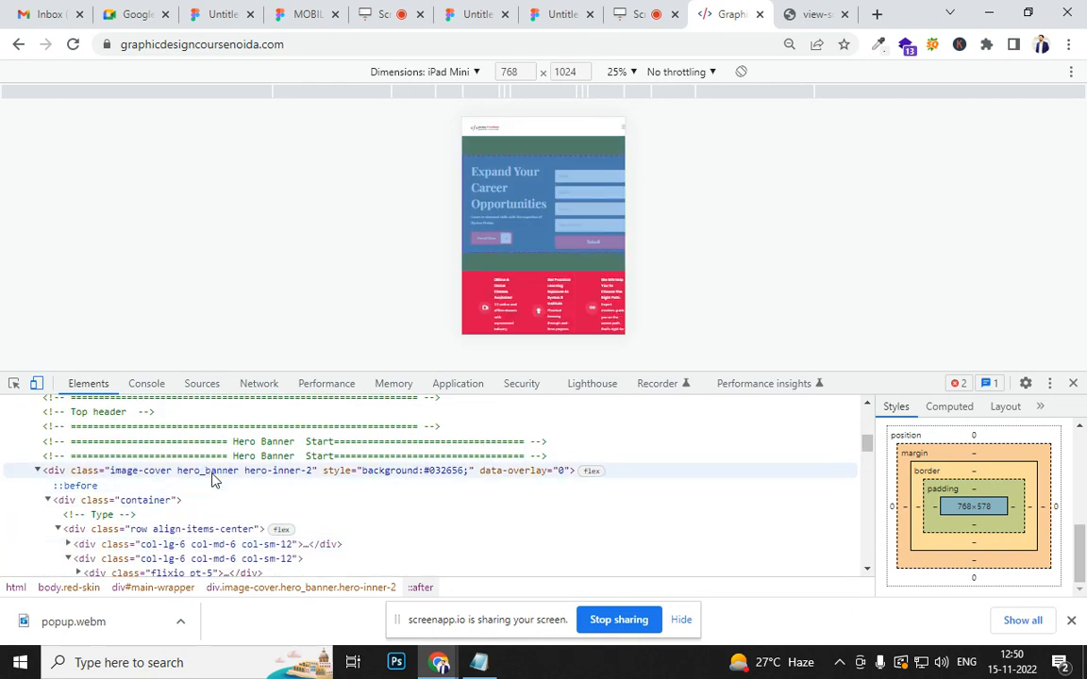
pyautogui.click(212, 474)
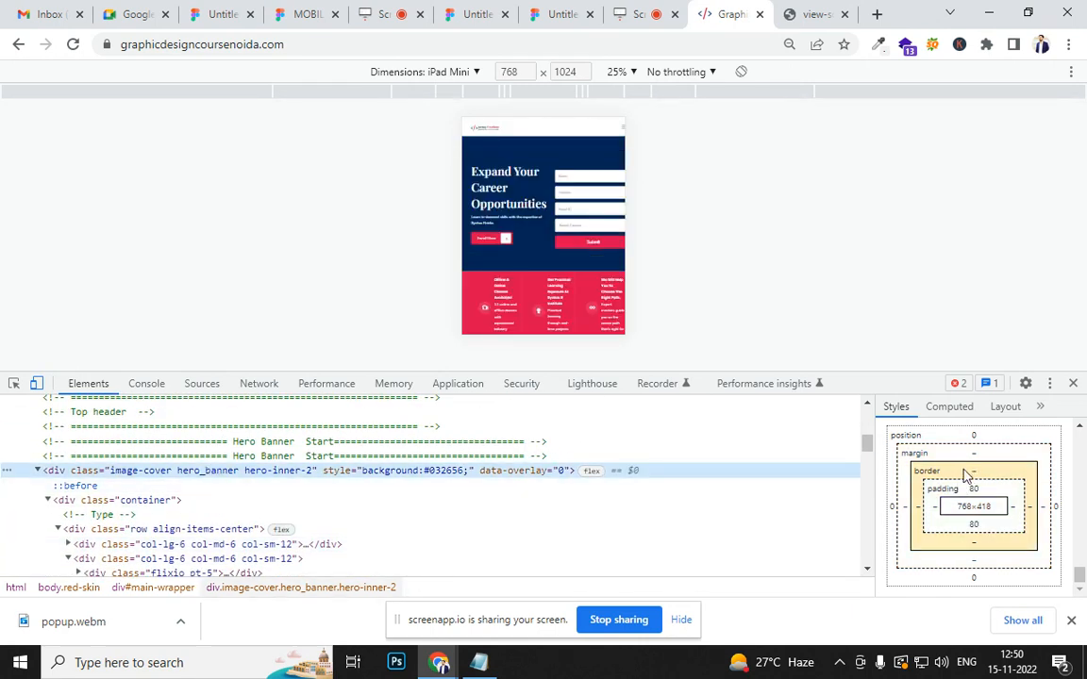
pyautogui.scroll(5, 1028, 499)
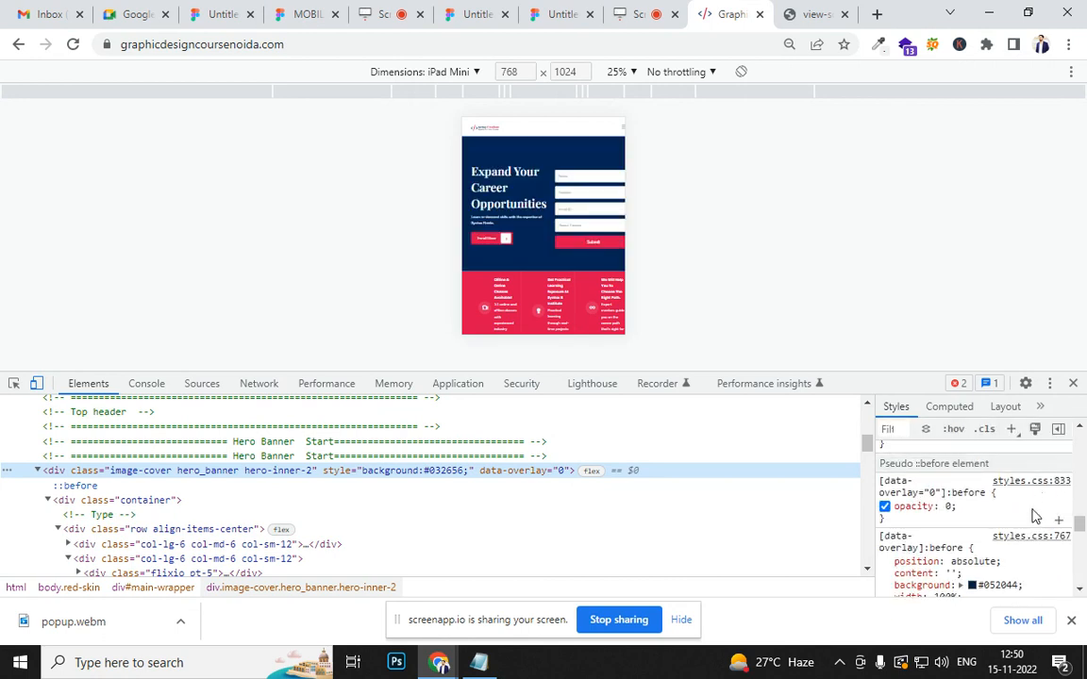
pyautogui.click(1006, 503)
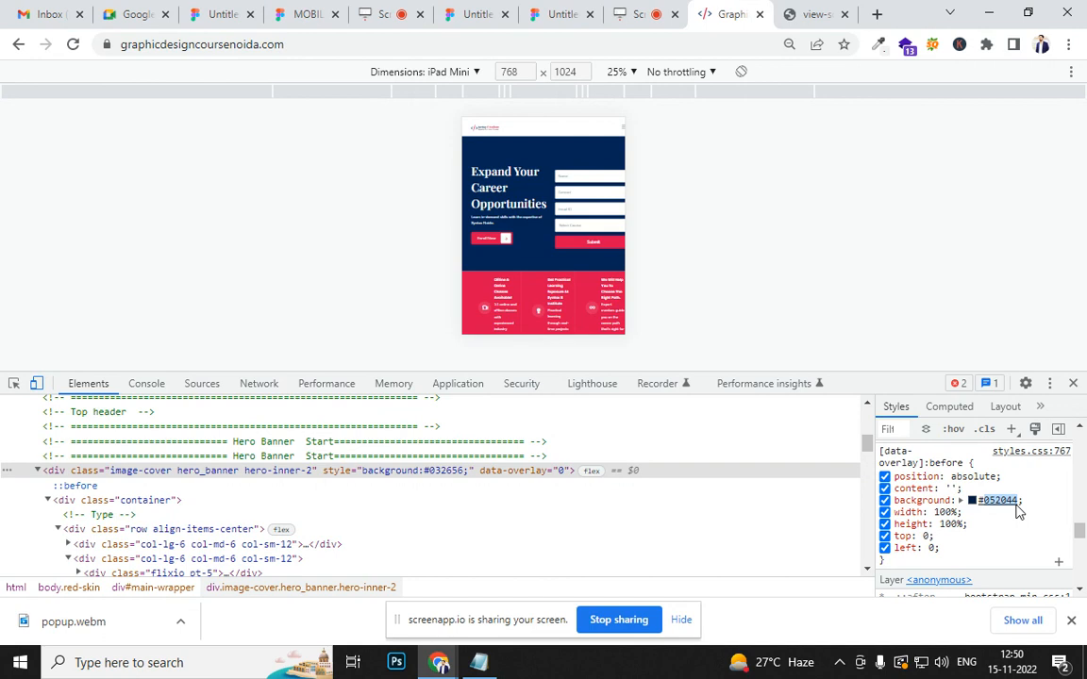
pyautogui.click(1072, 383)
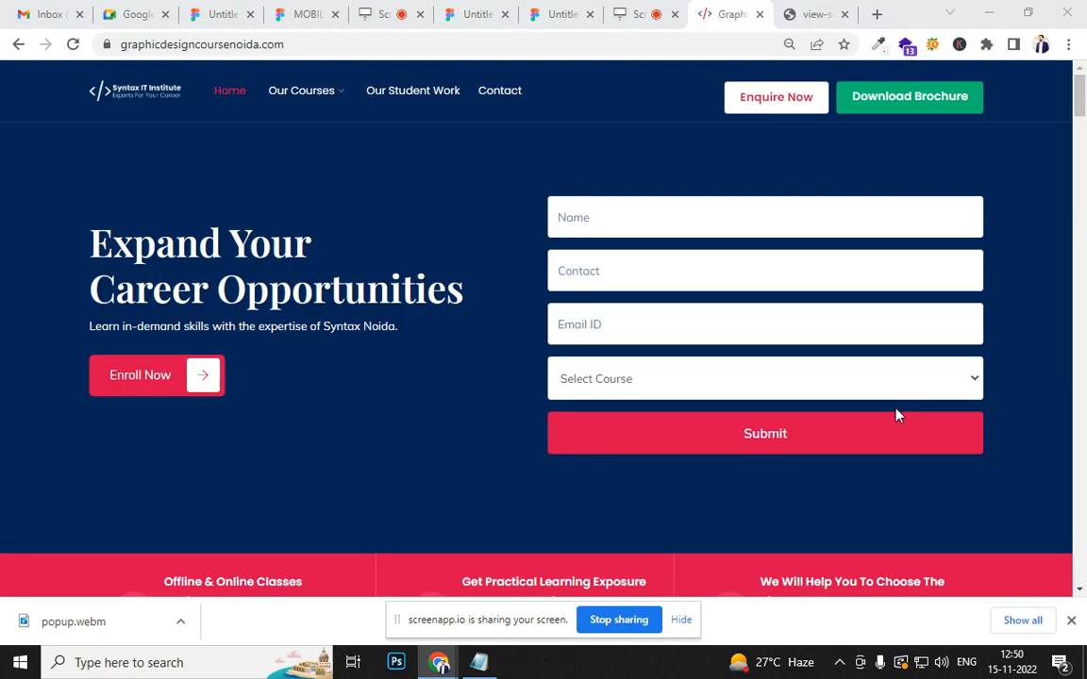
# - Switch to the Figma file, set the MacBook Air frame's fill to 052044 and deselect the frame
pyautogui.click(560, 14)
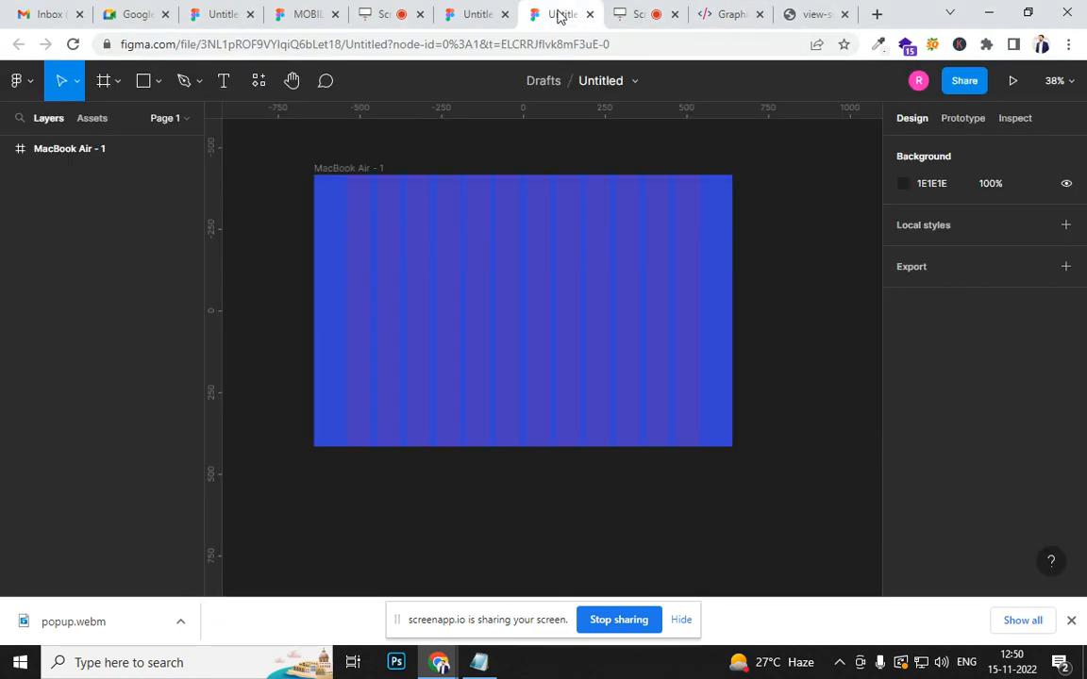
pyautogui.click(566, 262)
pyautogui.click(902, 547)
pyautogui.write('052044')
pyautogui.doubleClick(771, 456)
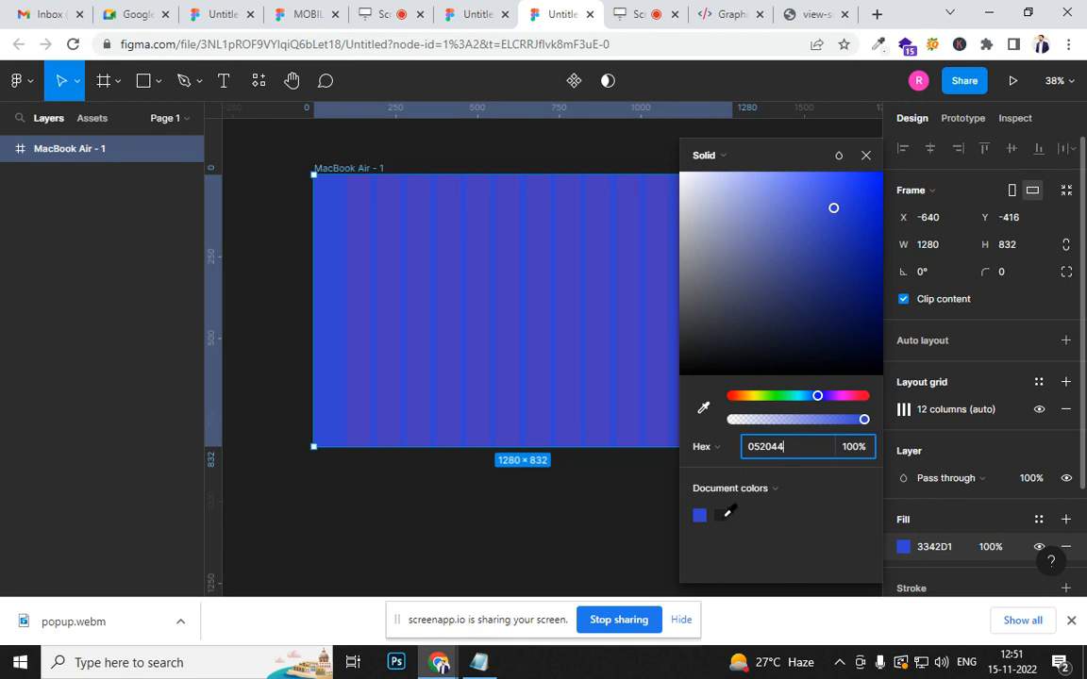
pyautogui.press('Return')
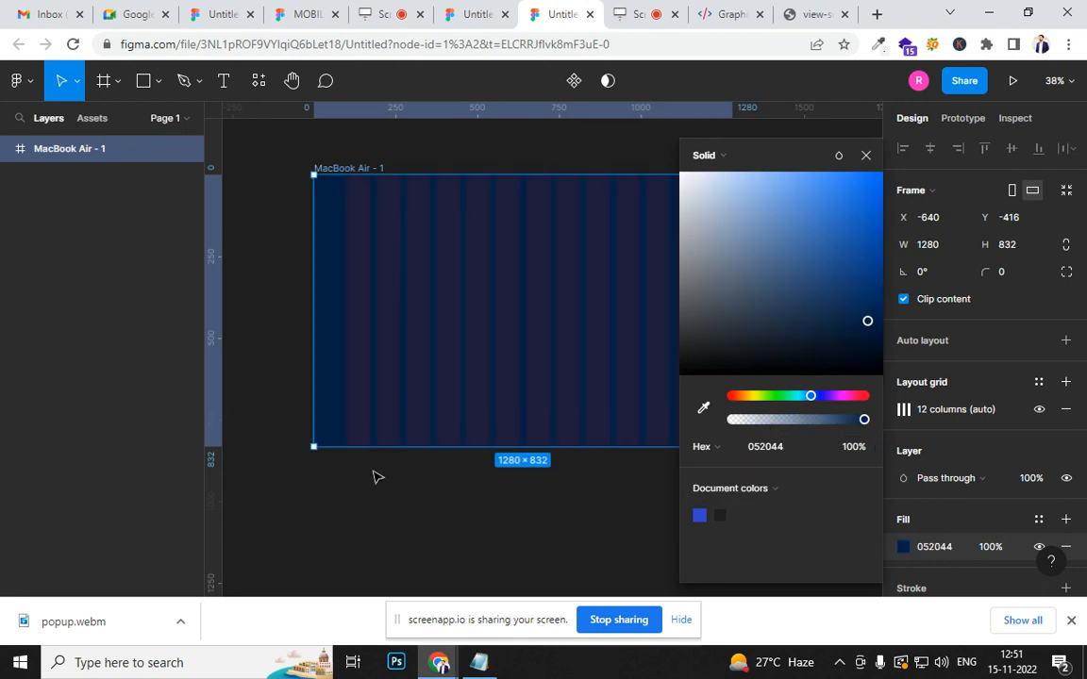
pyautogui.click(410, 490)
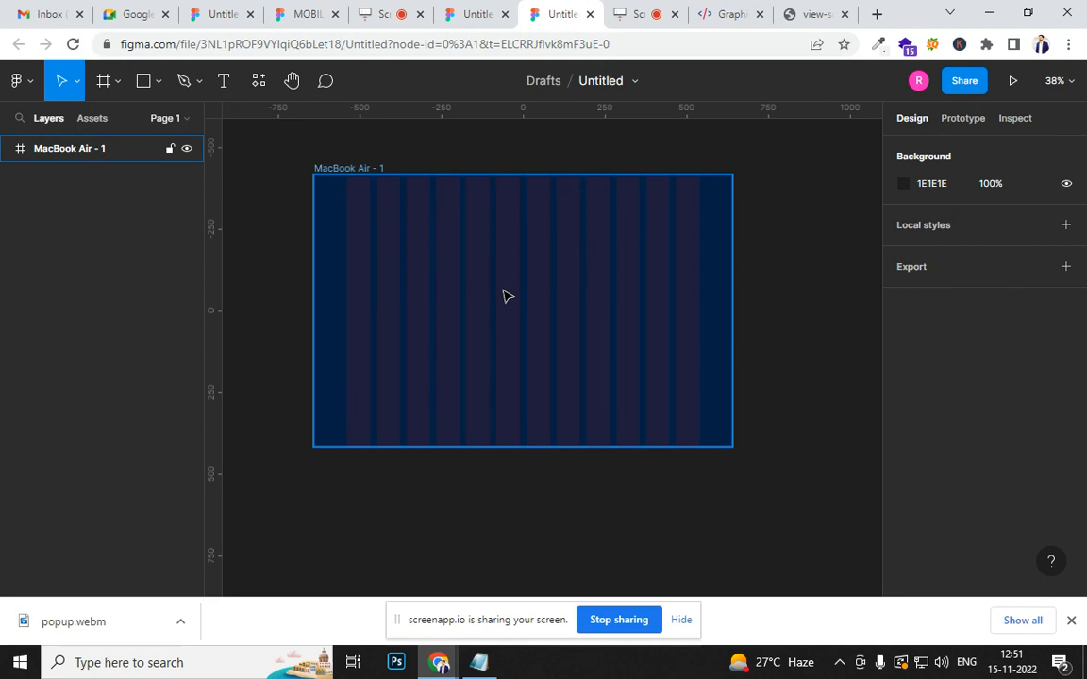
# - Toggle the canvas rulers off and on repeatedly, leaving them shown
pyautogui.keyDown('ctrl'); pyautogui.scroll(1, 504, 296); pyautogui.keyUp('ctrl')
pyautogui.keyDown('ctrl'); pyautogui.scroll(4, 505, 296); pyautogui.keyUp('ctrl')
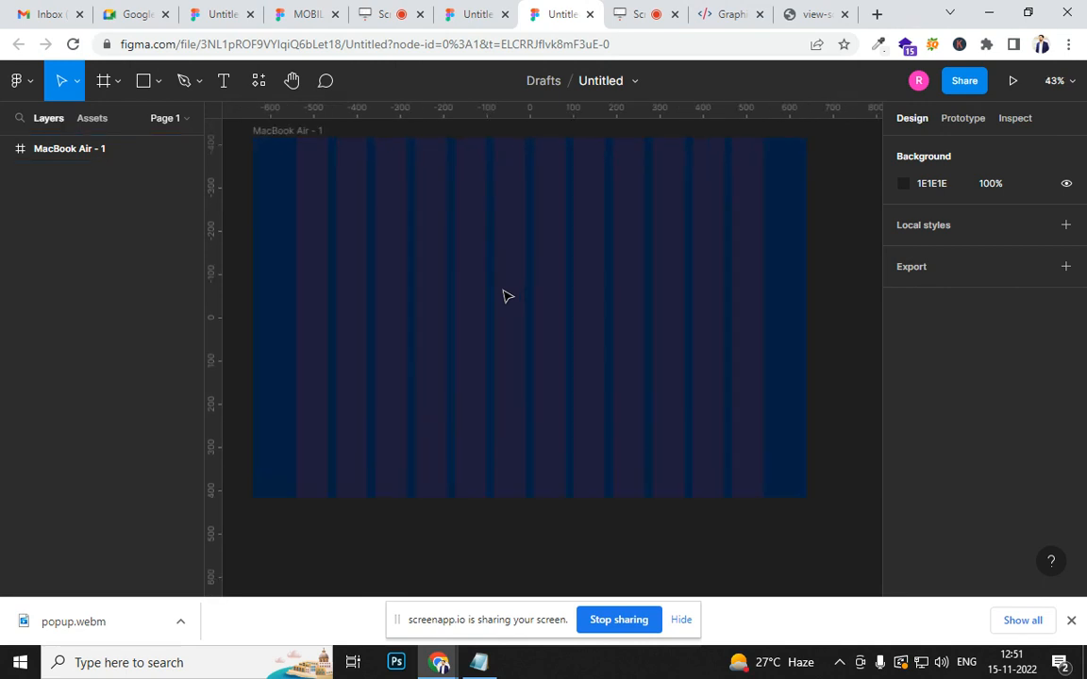
pyautogui.keyDown('ctrl'); pyautogui.scroll(-3, 517, 332); pyautogui.keyUp('ctrl')
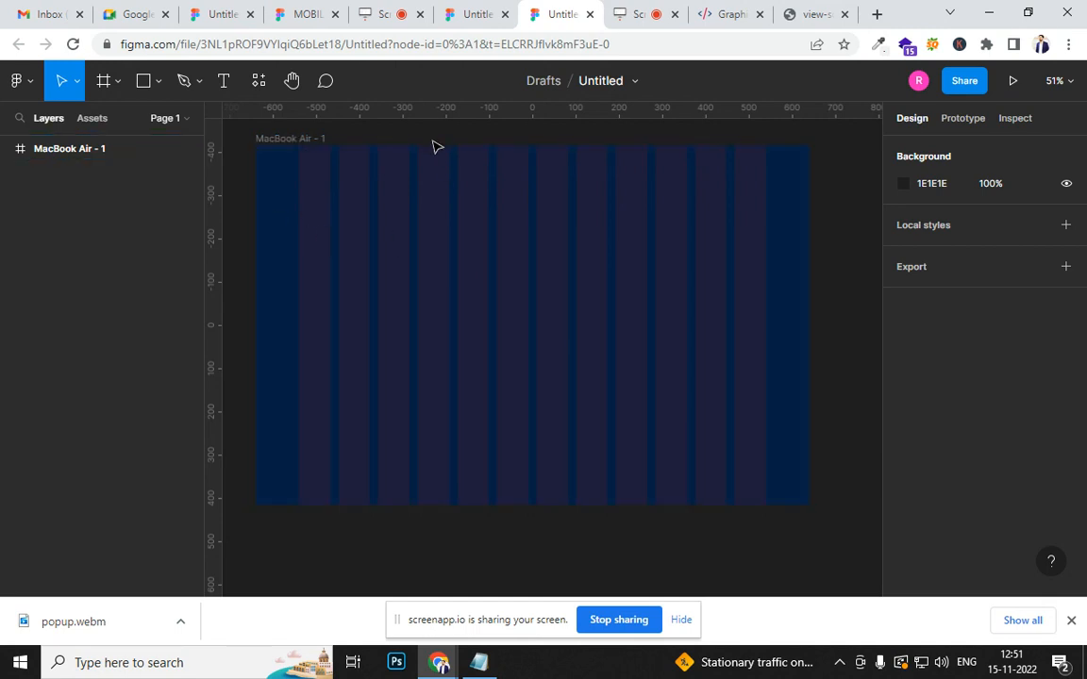
pyautogui.hotkey('shift', 'r')
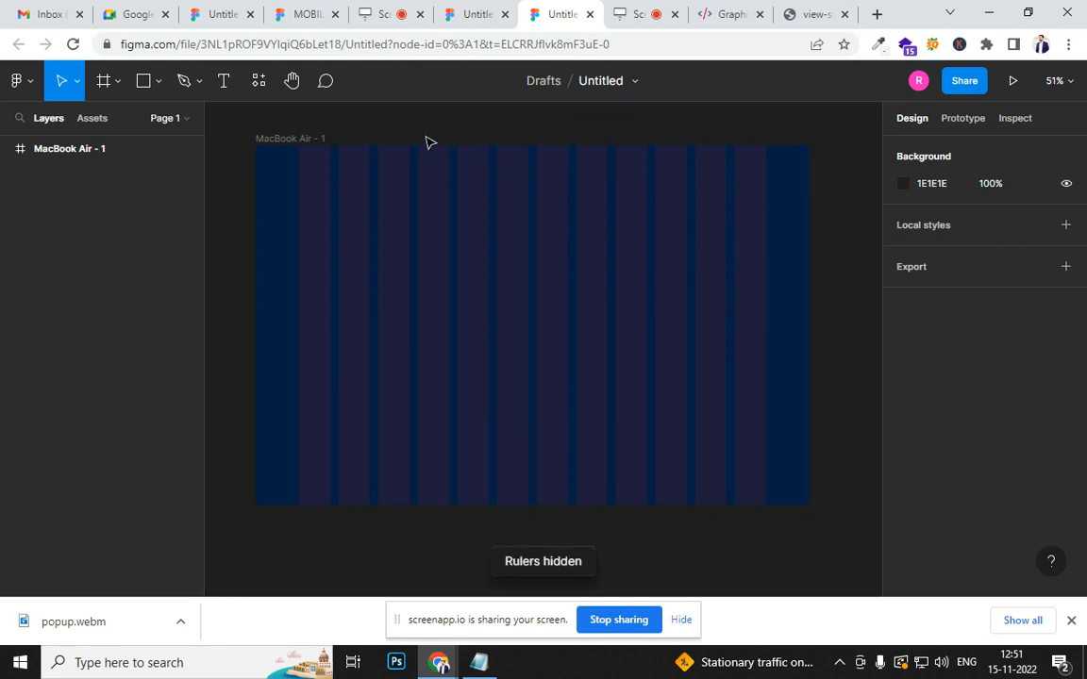
pyautogui.hotkey('shift', 'r')
pyautogui.hotkey('shift', 'r')
pyautogui.hotkey('shift', 'r')
pyautogui.hotkey('shift', 'r')
pyautogui.hotkey('shift', 'r')
pyautogui.hotkey('shift', 'r')
pyautogui.hotkey('shift', 'r')
pyautogui.hotkey('shift', 'r')
pyautogui.hotkey('shift', 'r')
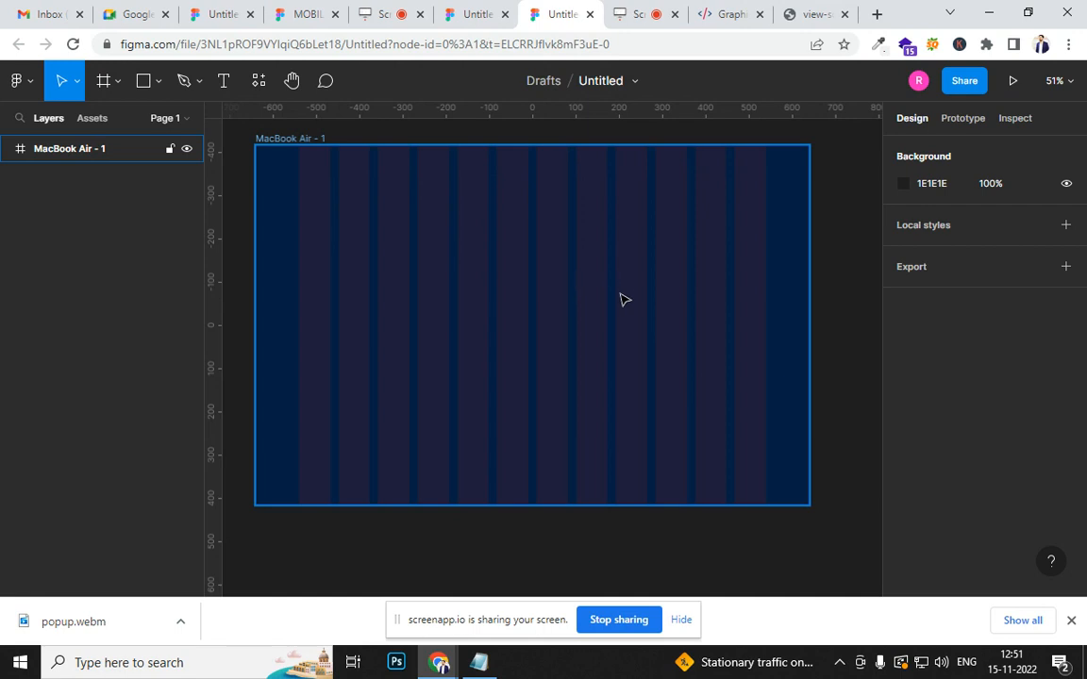
pyautogui.hotkey('shift', 'r')
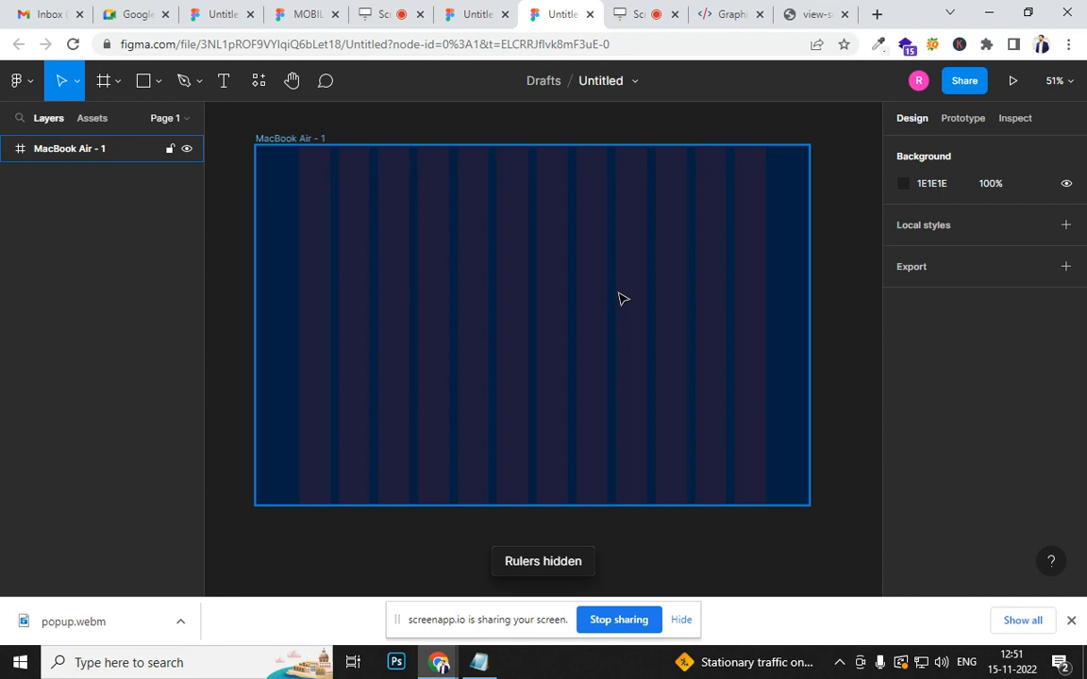
pyautogui.hotkey('shift', 'r')
pyautogui.hotkey('shift', 'r')
pyautogui.hotkey('shift', 'r')
pyautogui.hotkey('shift', 'r')
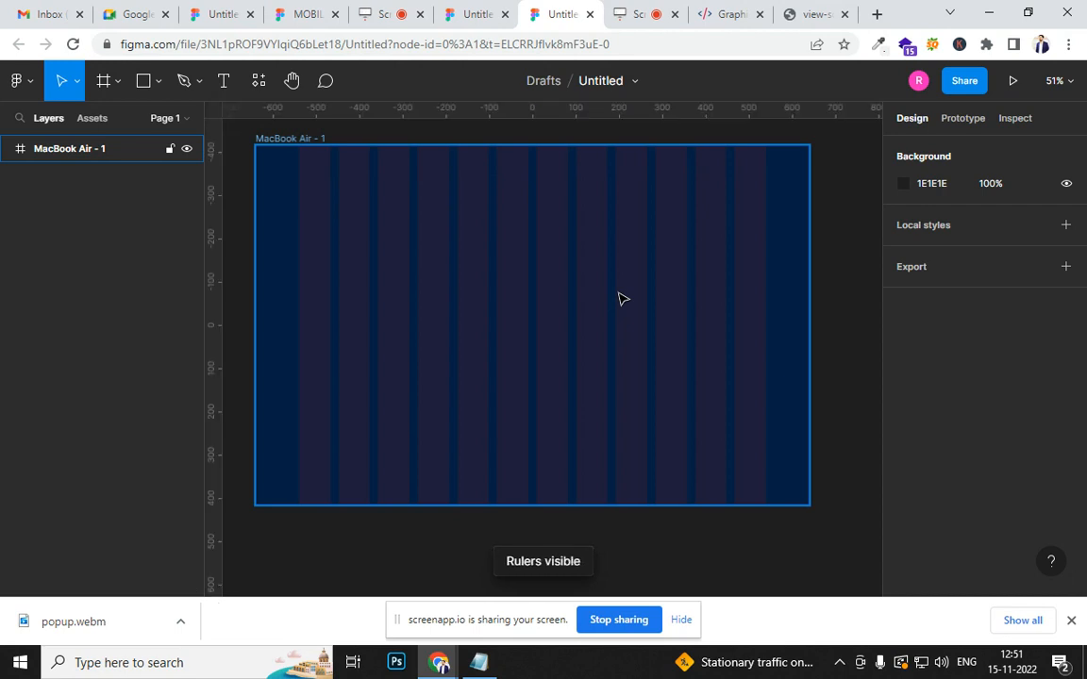
pyautogui.hotkey('shift', 'r')
pyautogui.hotkey('shift', 'r')
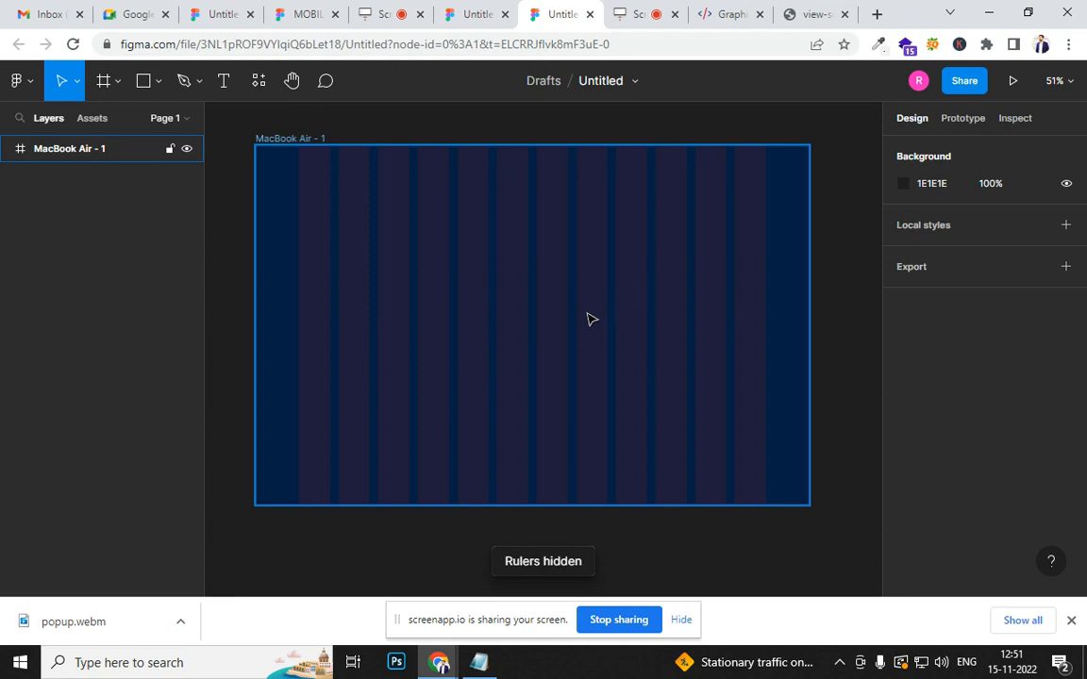
pyautogui.hotkey('shift', 'r')
pyautogui.hotkey('shift', 'r')
pyautogui.hotkey('shift', 'r')
pyautogui.hotkey('shift', 'r')
pyautogui.hotkey('shift', 'r')
pyautogui.hotkey('shift', 'r')
pyautogui.hotkey('shift', 'r')
pyautogui.hotkey('shift', 'r')
pyautogui.hotkey('shift', 'r')
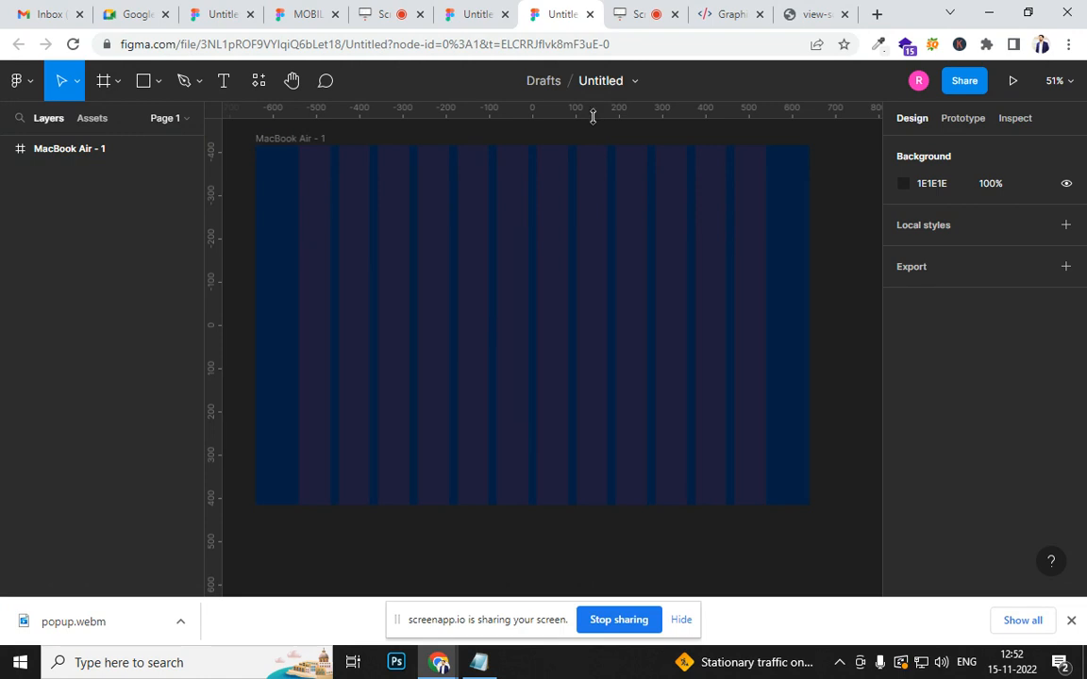
# - Add a horizontal ruler guide across the MacBook Air frame, 100 px below its upper edge
pyautogui.moveTo(592, 116); pyautogui.dragTo(607, 193)
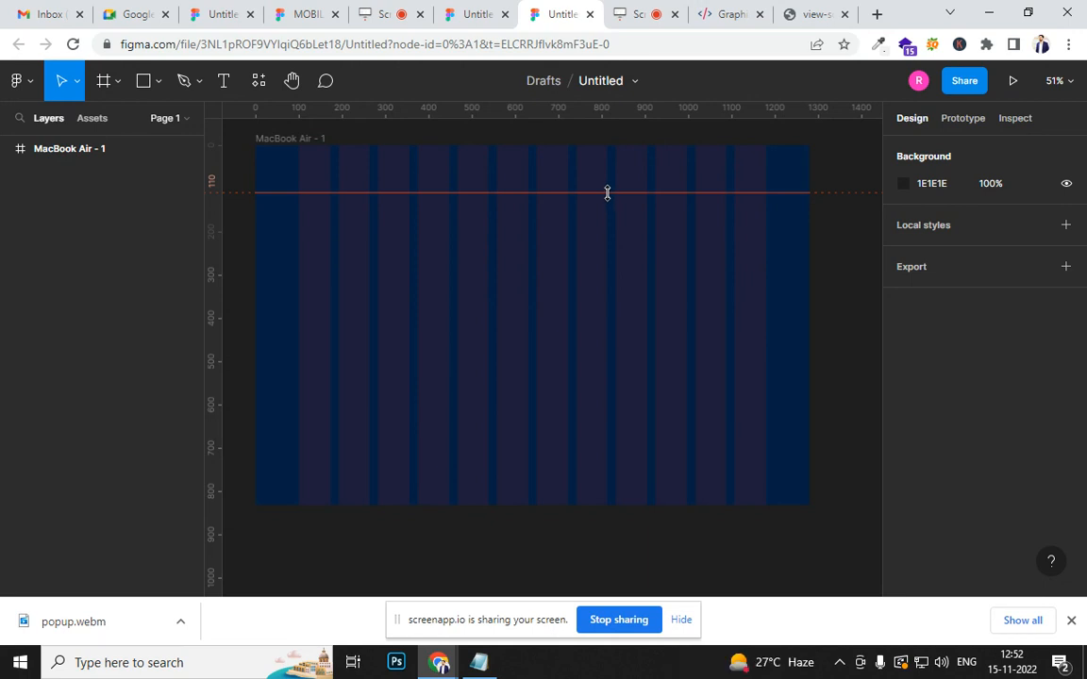
pyautogui.moveTo(607, 192)
pyautogui.mouseDown()
pyautogui.moveTo(607, 170)
pyautogui.moveTo(611, 200)
pyautogui.moveTo(611, 189)
pyautogui.mouseUp()
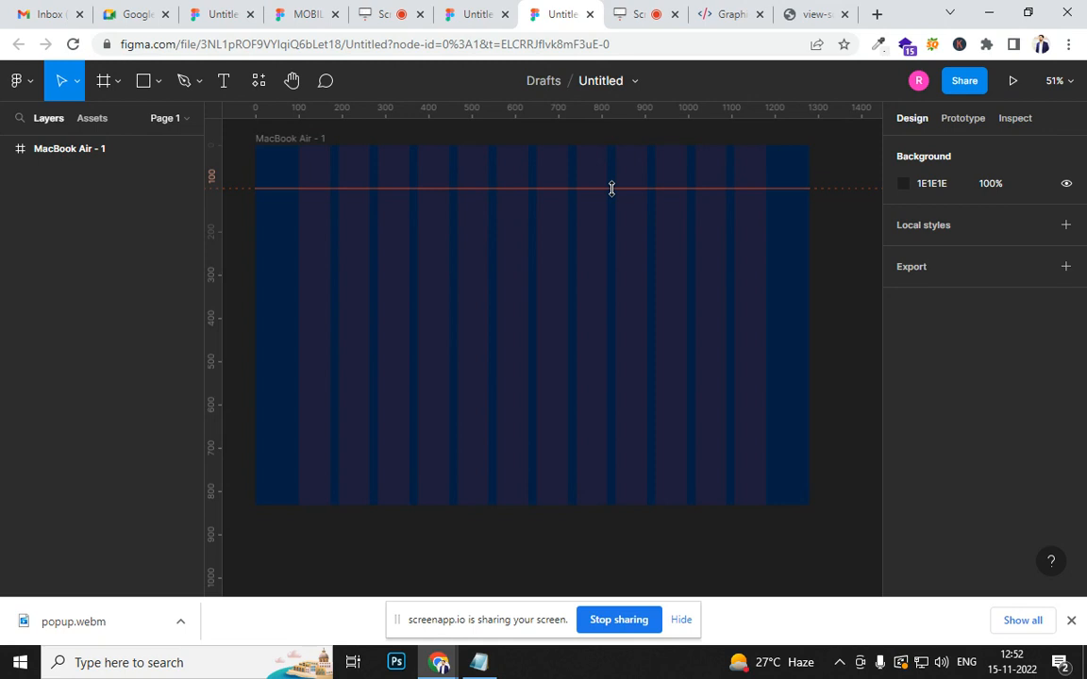
pyautogui.moveTo(611, 189); pyautogui.dragTo(611, 188)
pyautogui.click(555, 275)
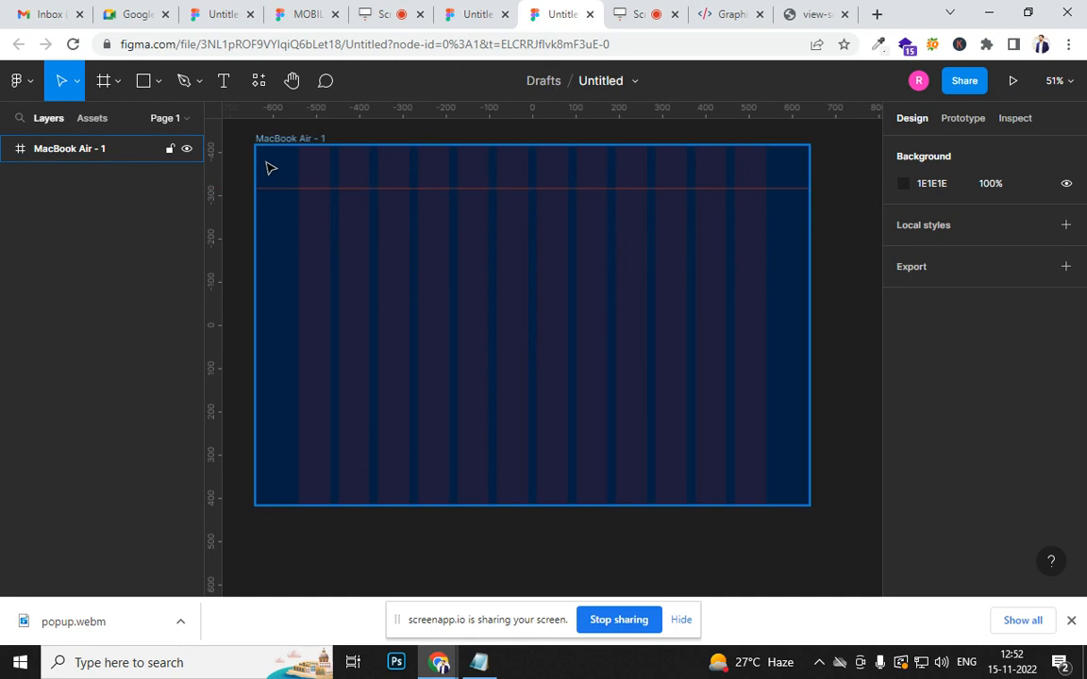
pyautogui.click(361, 174)
pyautogui.scroll(2, 731, 138)
pyautogui.scroll(6, 772, 144)
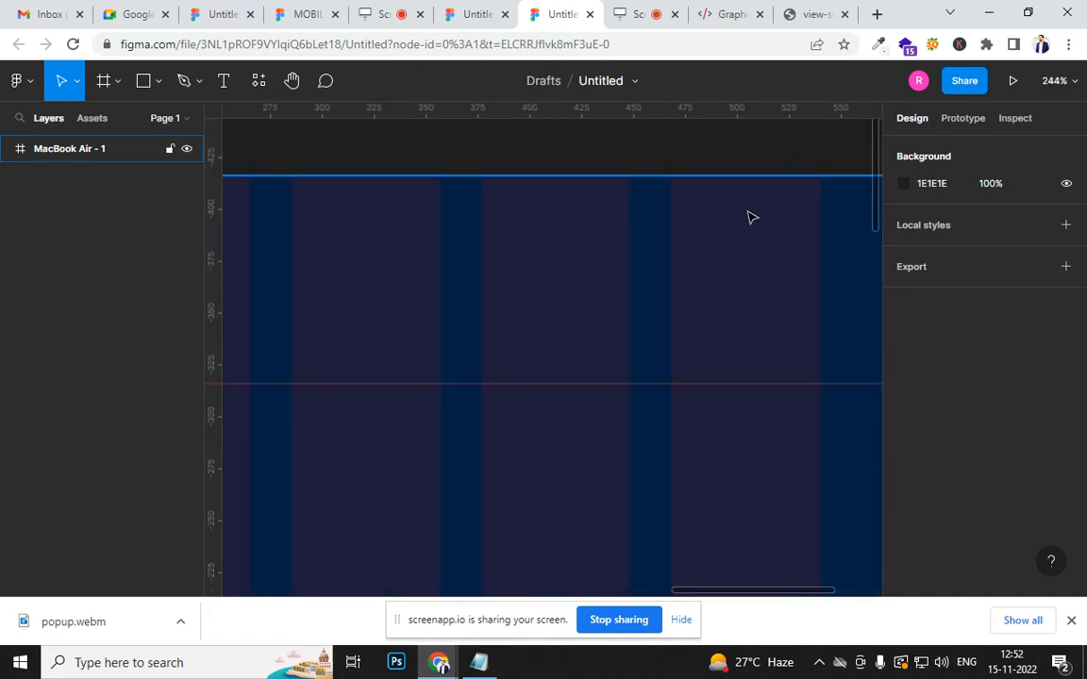
pyautogui.scroll(2, 751, 218)
pyautogui.scroll(2, 751, 218)
pyautogui.scroll(3, 752, 218)
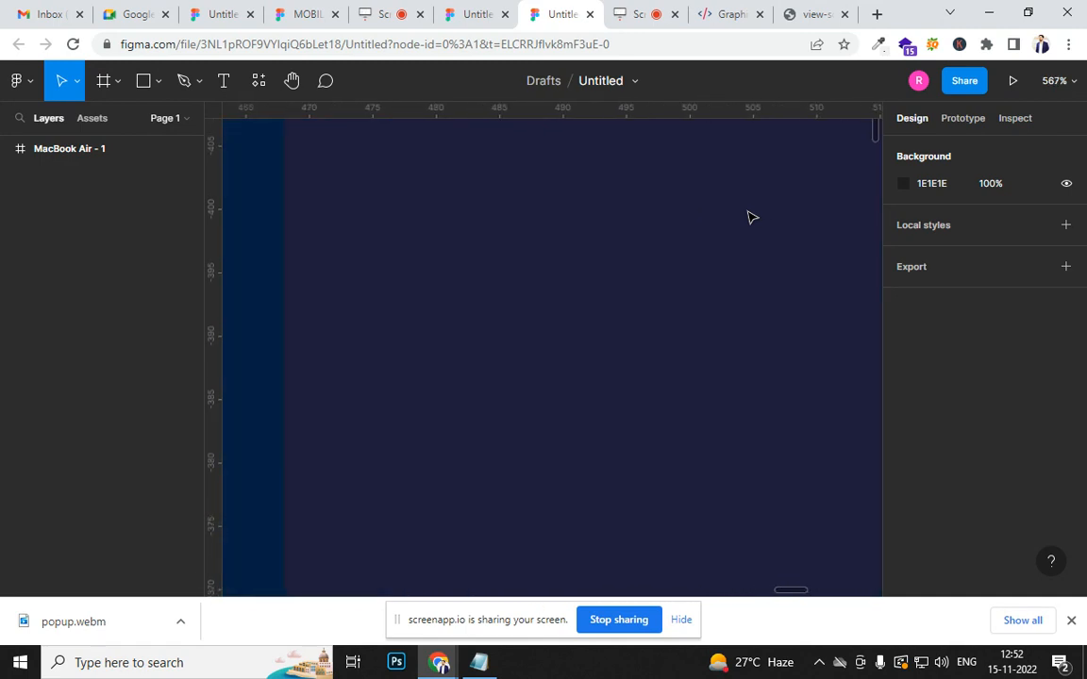
pyautogui.scroll(-3, 749, 216)
pyautogui.scroll(-10, 745, 229)
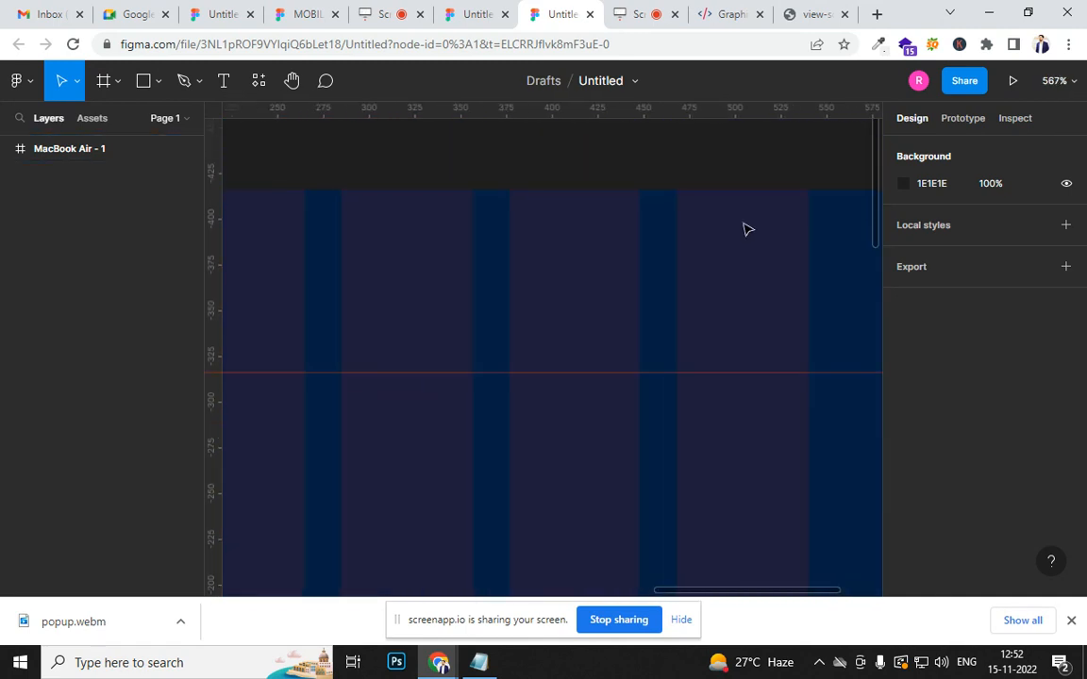
pyautogui.scroll(9, 745, 229)
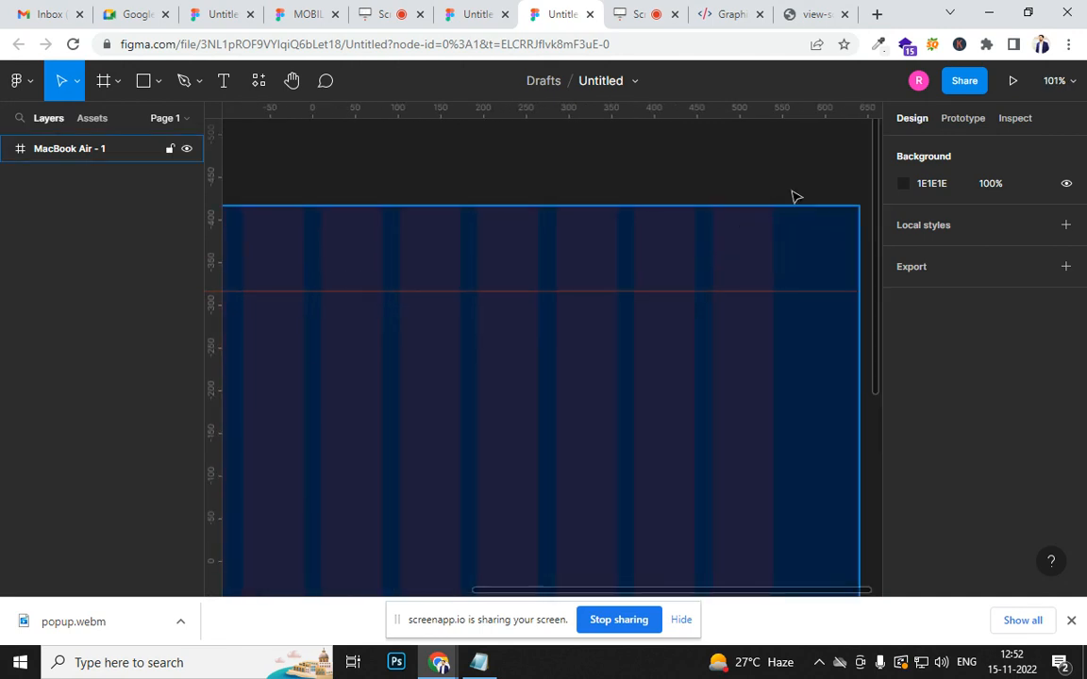
pyautogui.scroll(-3, 771, 222)
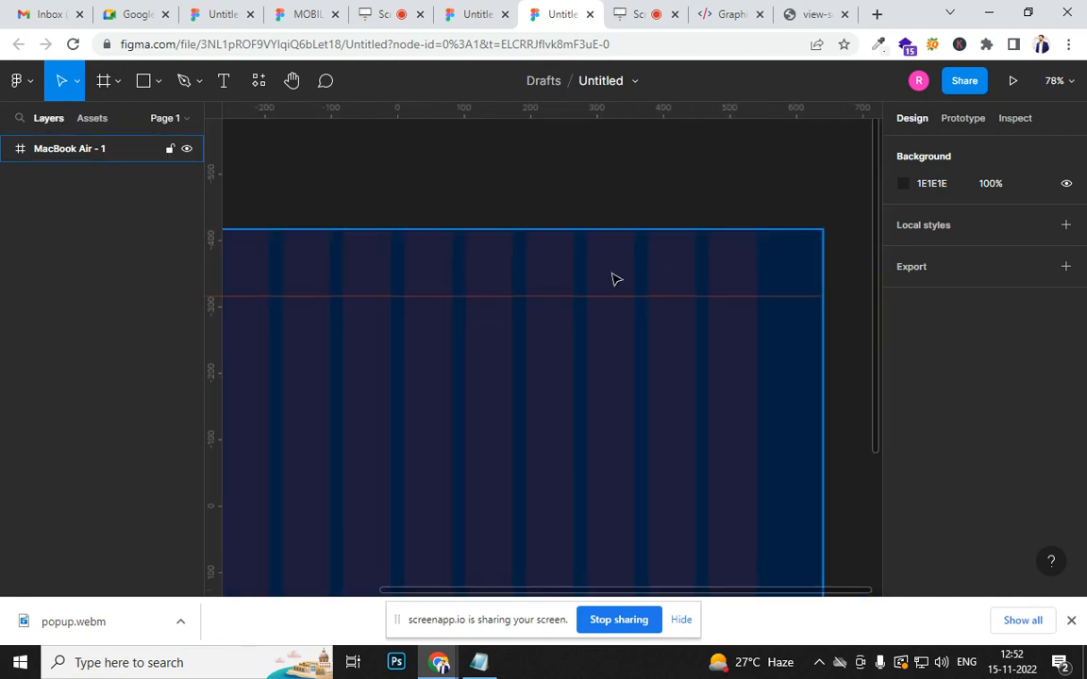
pyautogui.scroll(3, 615, 280)
pyautogui.scroll(-4, 615, 279)
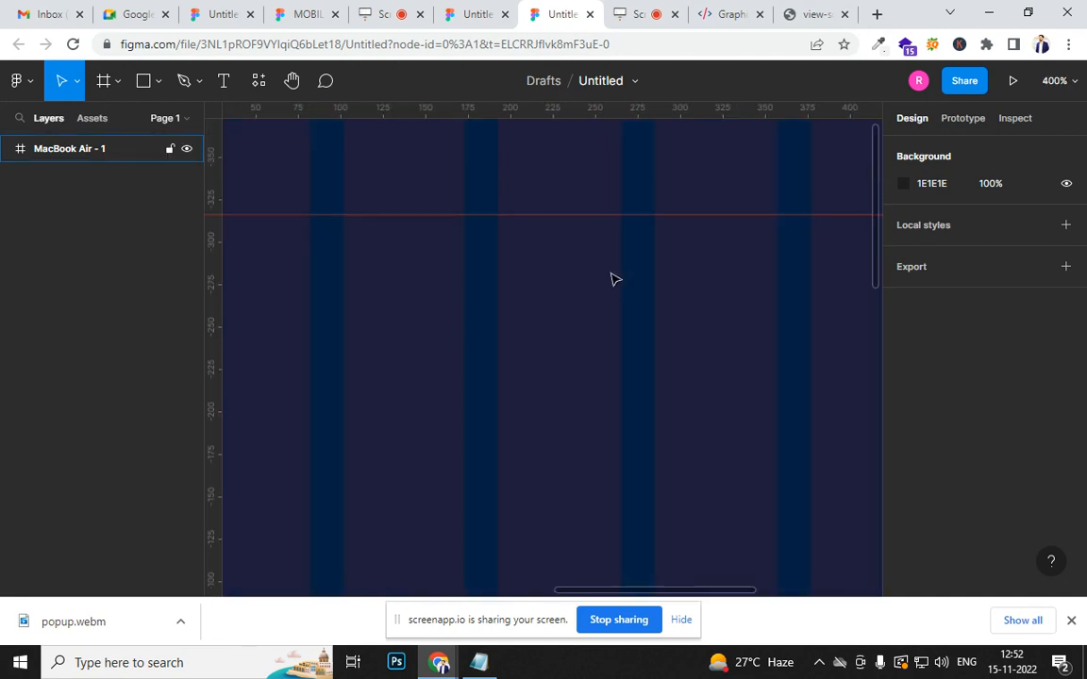
pyautogui.scroll(-2, 616, 279)
pyautogui.scroll(3, 629, 320)
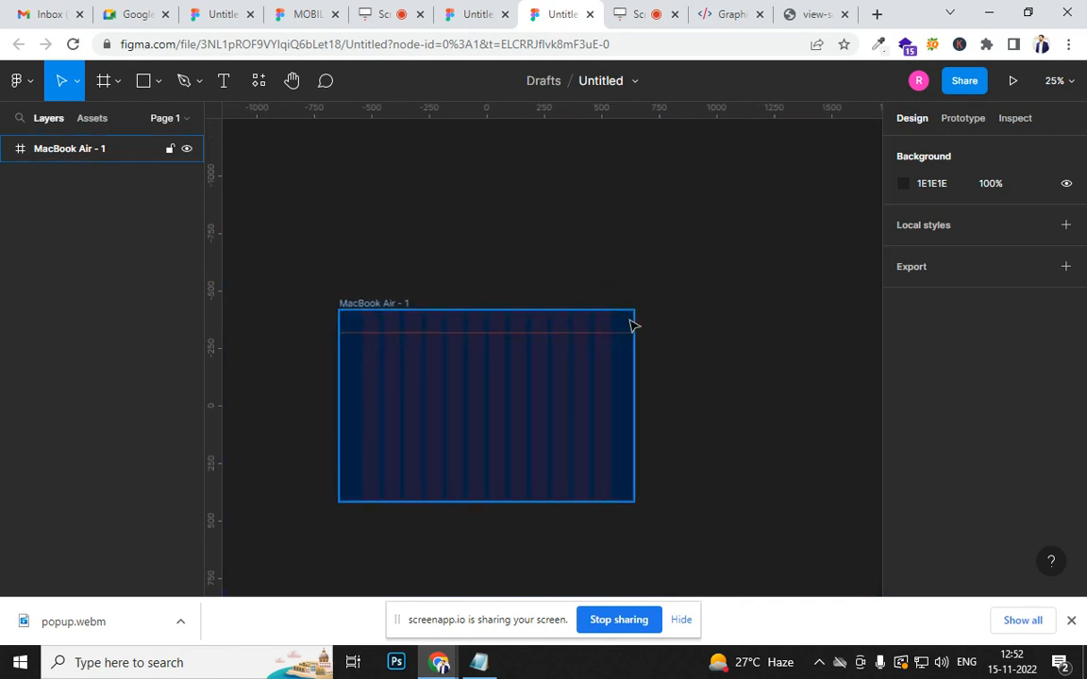
# - Draw a rectangle about 72 × 26 px across the last grid column, above the horizontal guide
pyautogui.scroll(5, 603, 344)
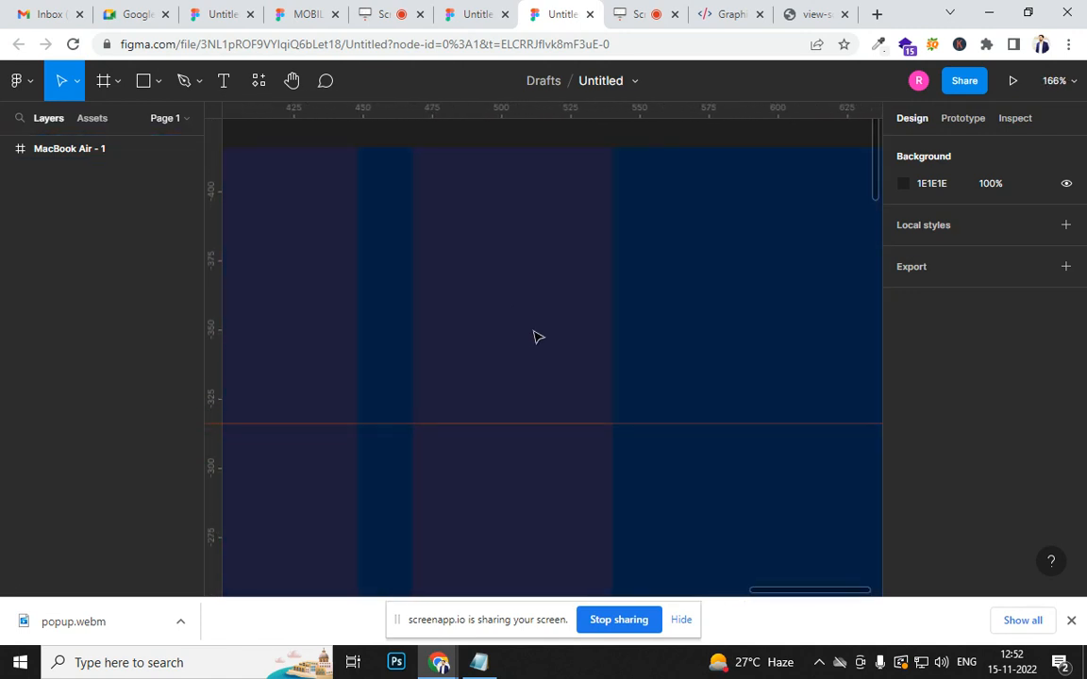
pyautogui.scroll(3, 436, 304)
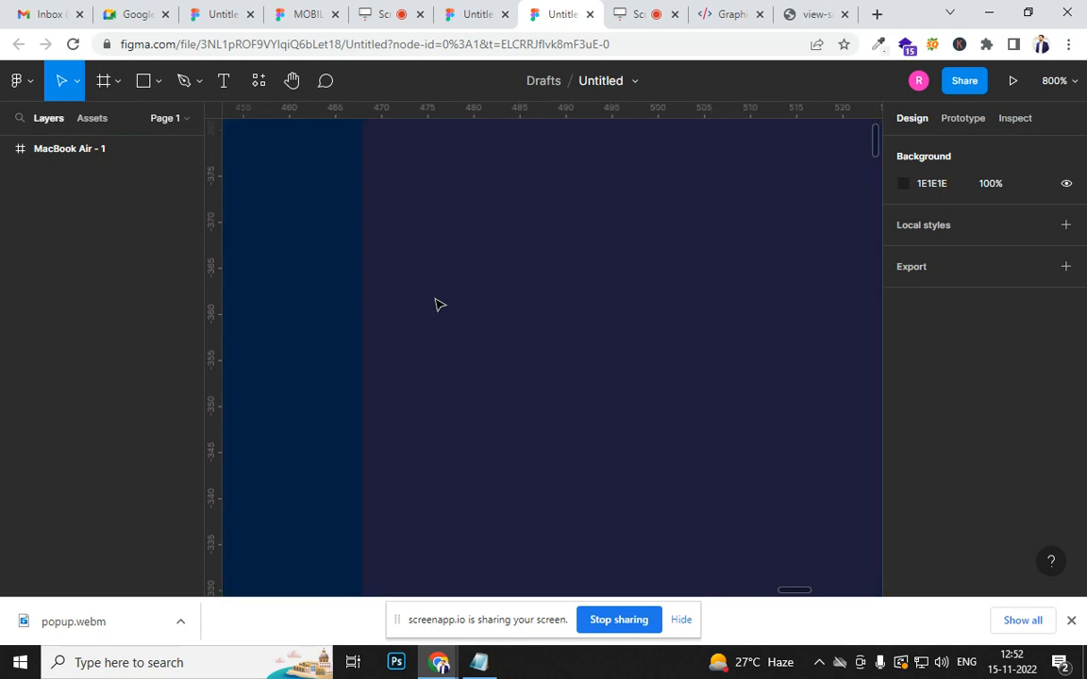
pyautogui.scroll(-5, 435, 305)
pyautogui.scroll(1, 435, 305)
pyautogui.scroll(2, 435, 304)
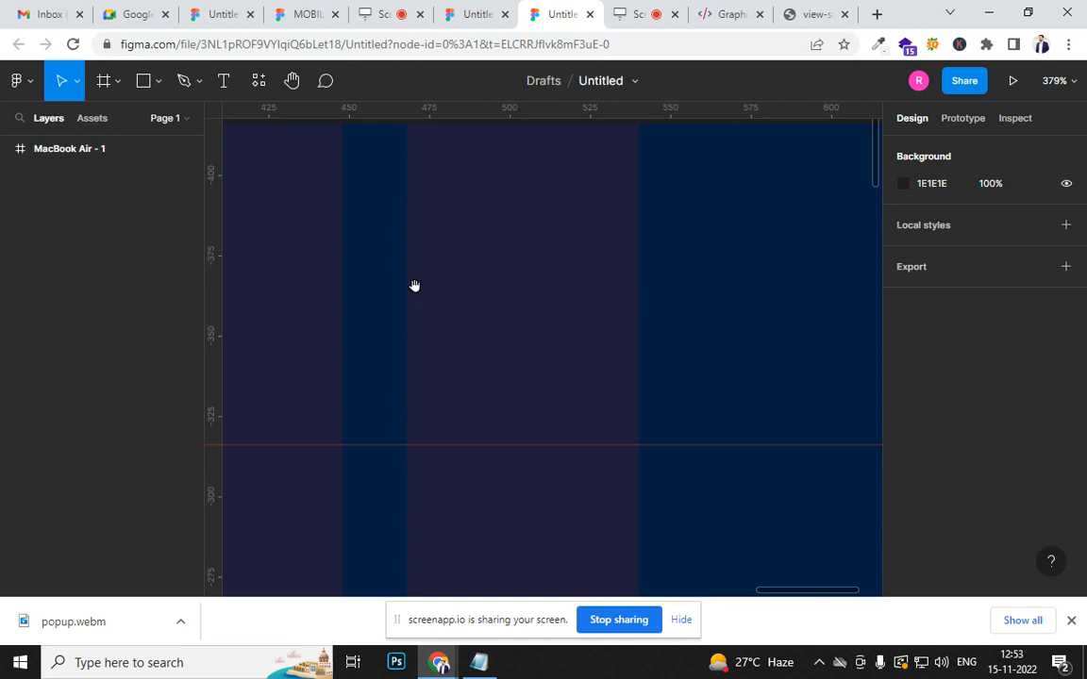
pyautogui.moveTo(359, 314); pyautogui.dragTo(449, 318)
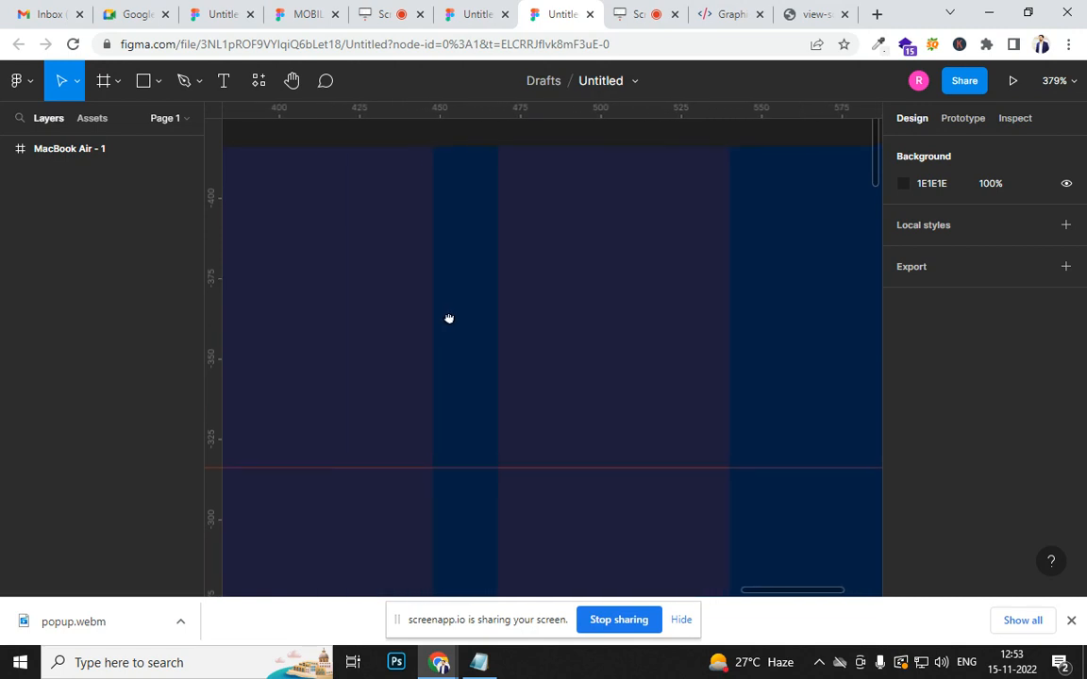
pyautogui.click(142, 83)
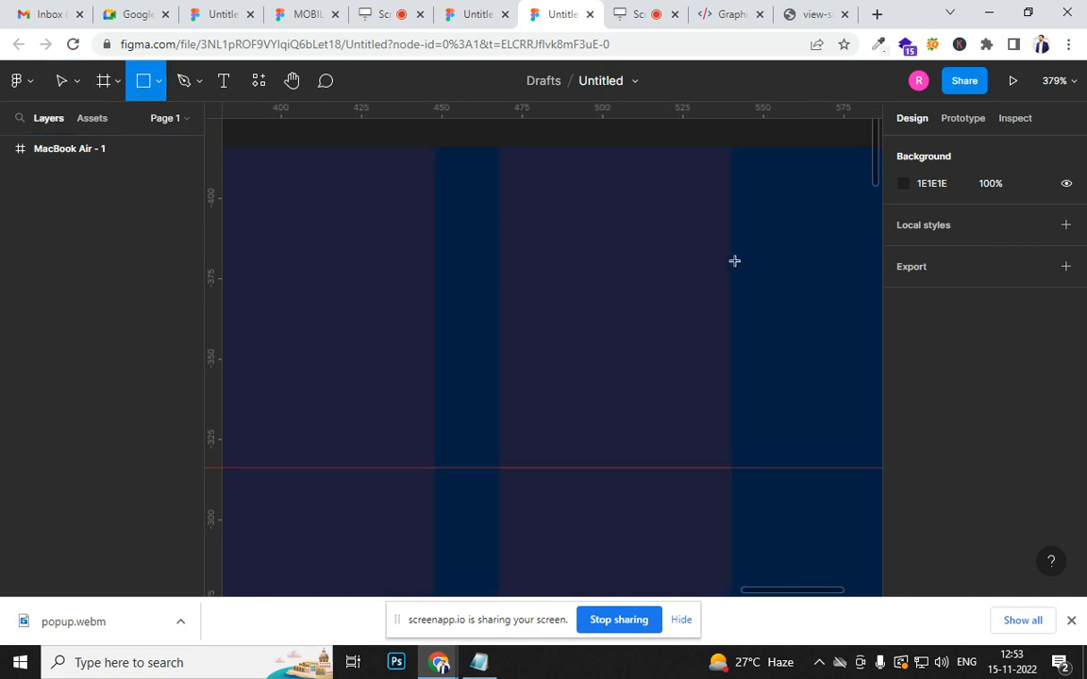
pyautogui.moveTo(731, 248); pyautogui.dragTo(501, 334)
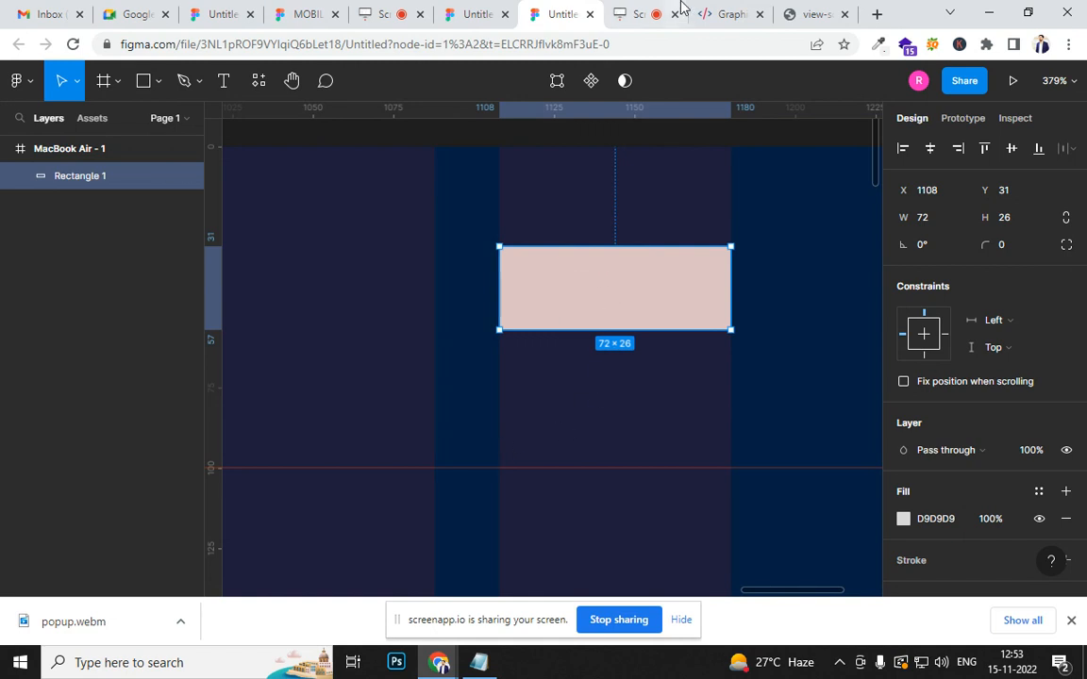
# - Review the header buttons on the graphicdesigncoursenoida.com page, return to the Figma file and examine the header area across the column grid
pyautogui.click(719, 14)
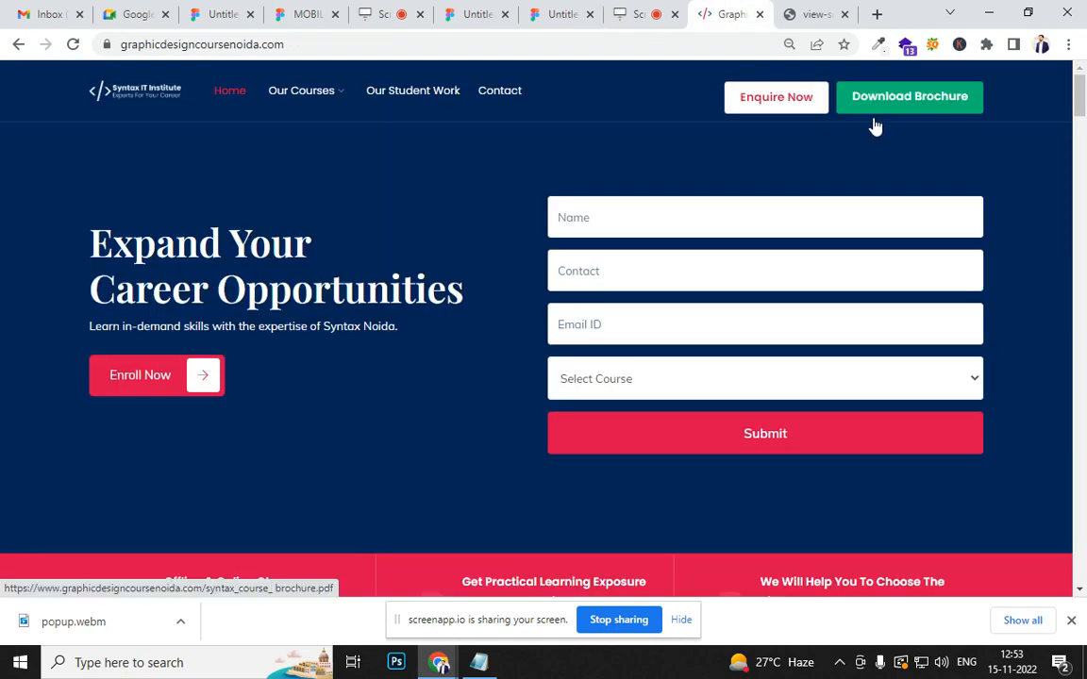
pyautogui.click(560, 15)
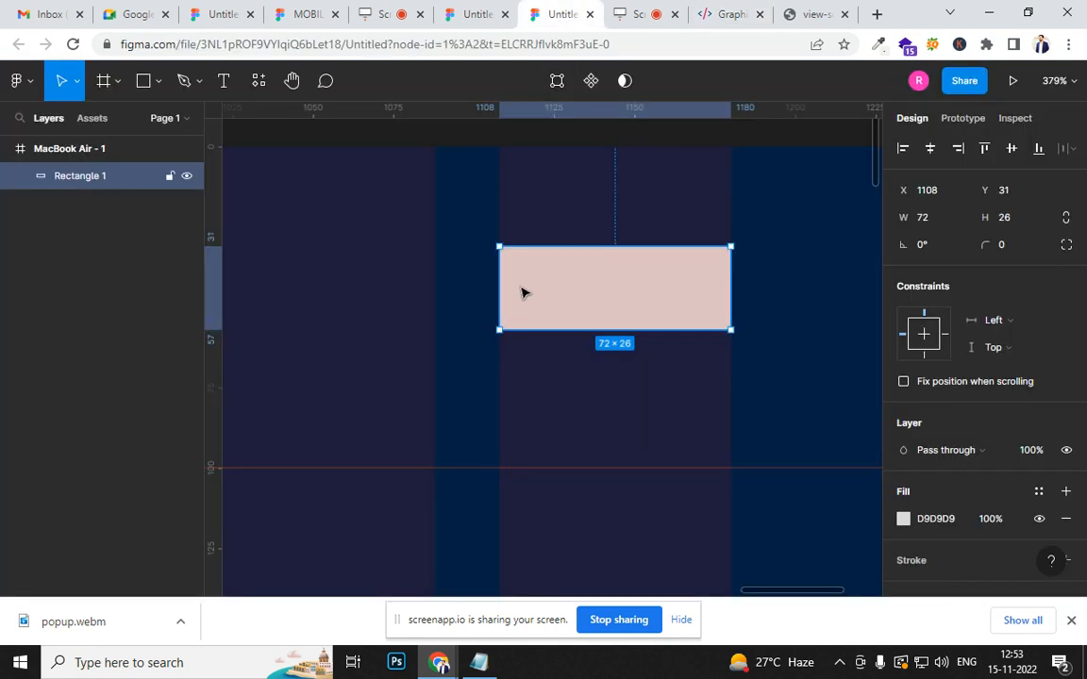
pyautogui.scroll(-5, 688, 300)
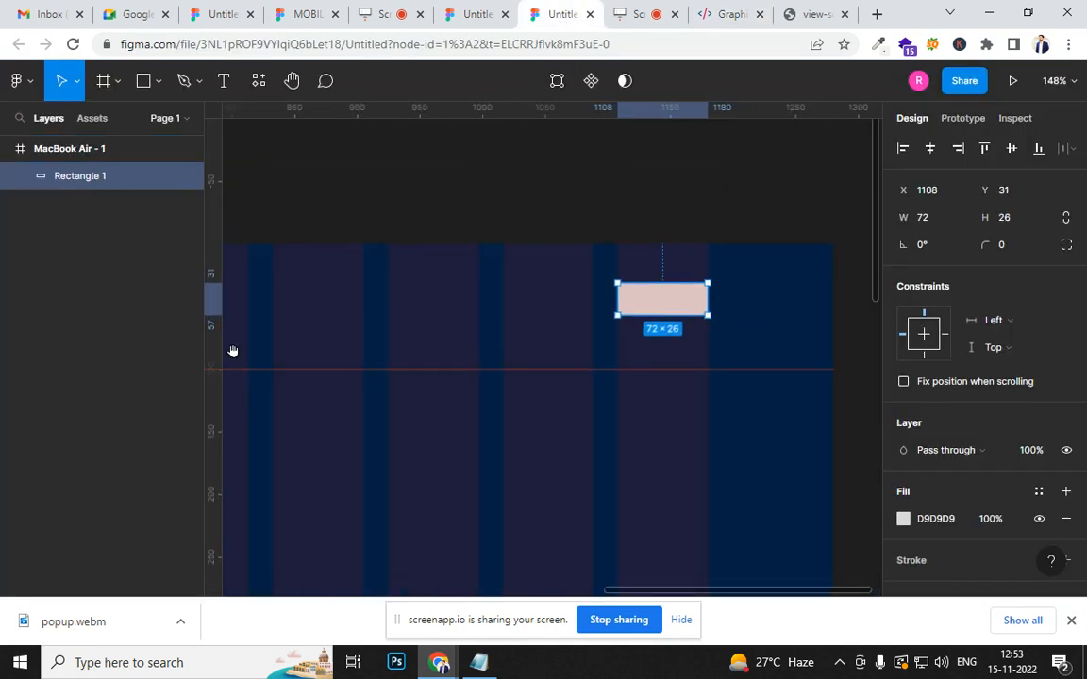
pyautogui.moveTo(264, 358); pyautogui.dragTo(789, 347)
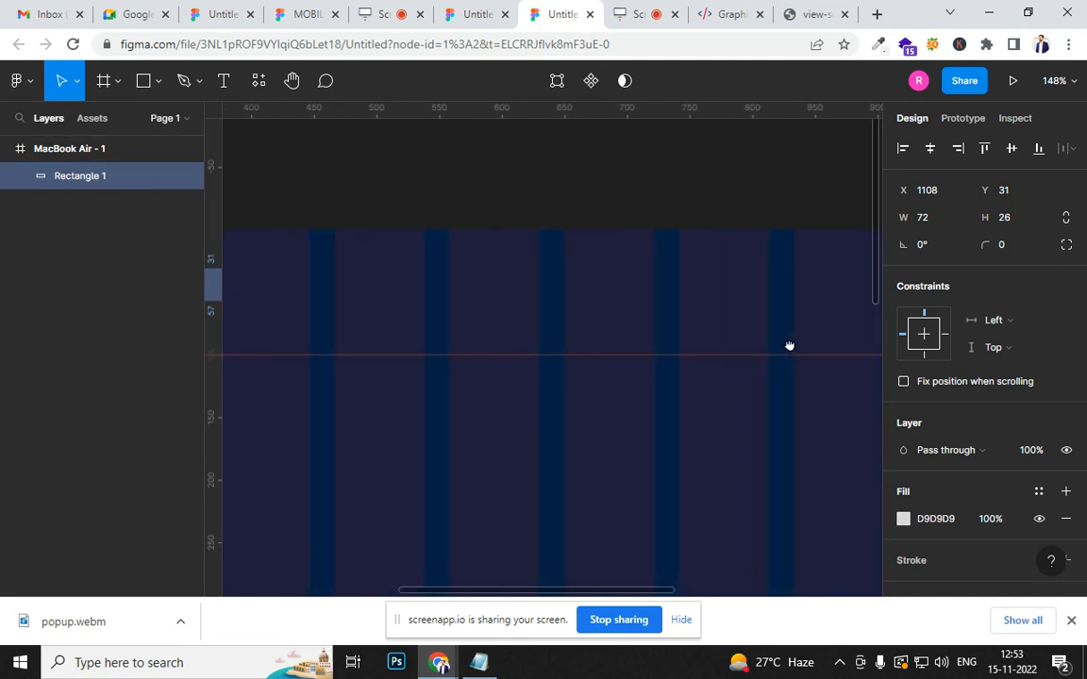
pyautogui.moveTo(315, 316); pyautogui.dragTo(599, 334)
pyautogui.moveTo(254, 330); pyautogui.dragTo(272, 349)
pyautogui.moveTo(830, 346); pyautogui.dragTo(138, 349)
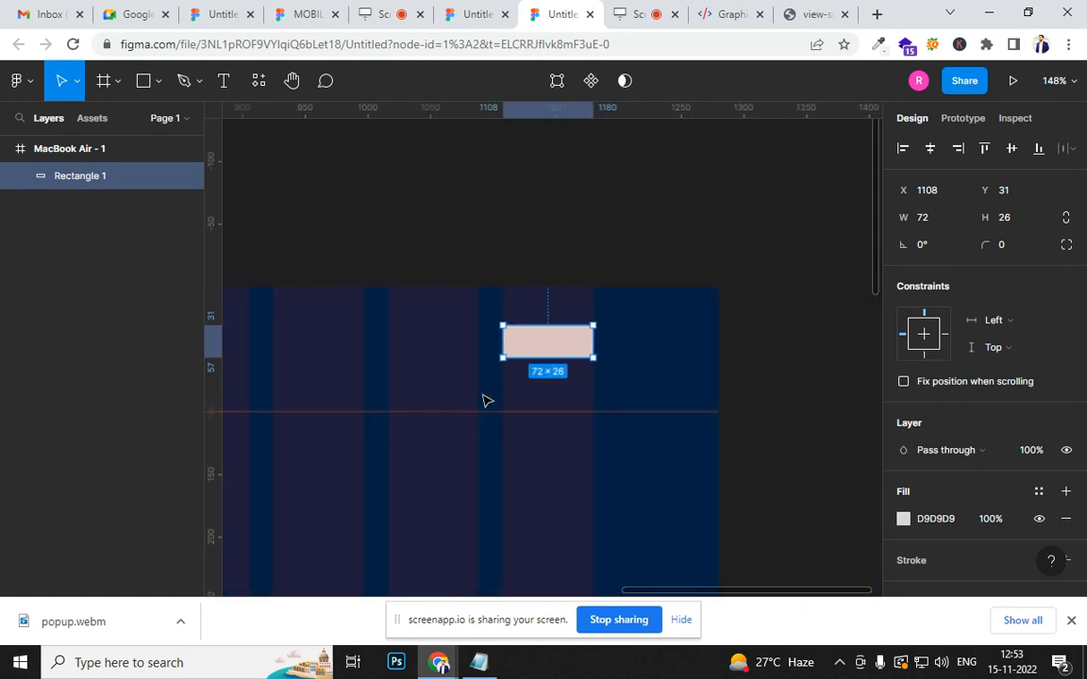
# - Widen the header rectangle toward the preceding grid column to about 113 px and set its height to 48 px
pyautogui.scroll(3, 445, 356)
pyautogui.moveTo(545, 325); pyautogui.dragTo(447, 323)
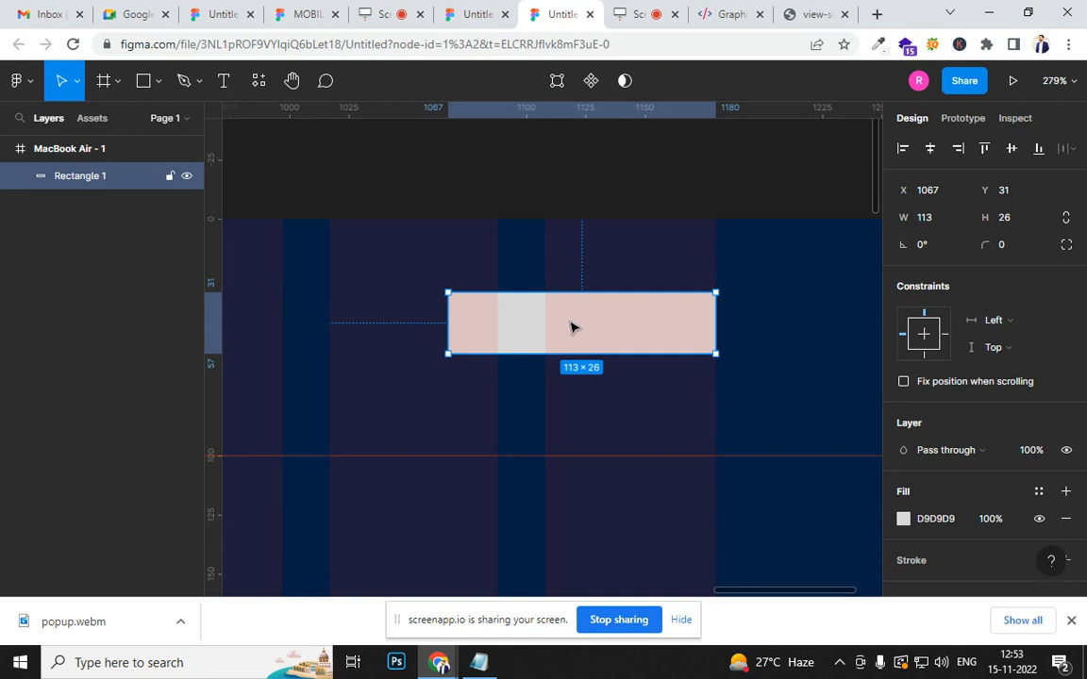
pyautogui.click(1019, 218)
pyautogui.write('48')
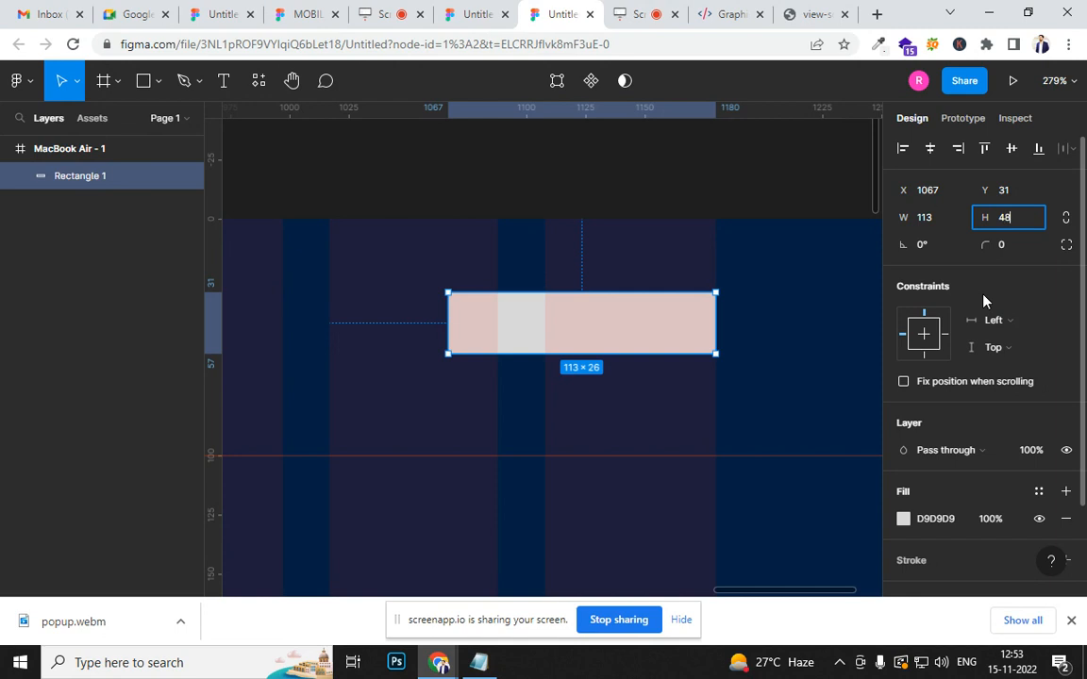
pyautogui.press('Return')
# - Stretch the rectangle across the last two grid columns, about 163 px wide, and move it up to about Y 25
pyautogui.moveTo(447, 355); pyautogui.dragTo(335, 354)
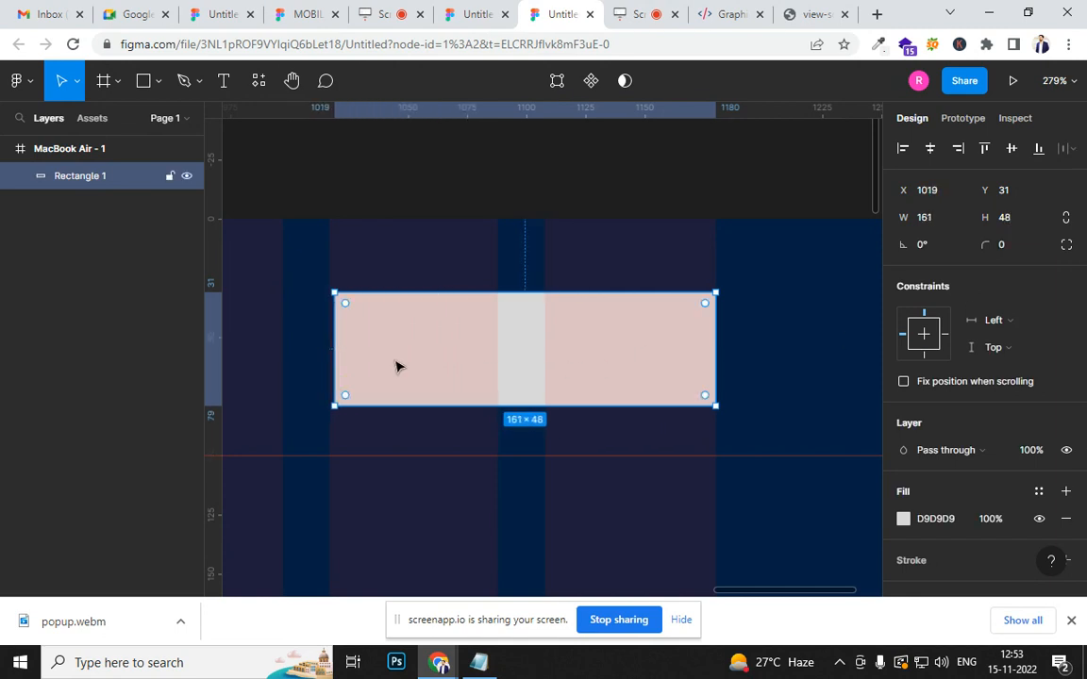
pyautogui.keyDown('ctrl'); pyautogui.scroll(-5, 401, 370); pyautogui.keyUp('ctrl')
pyautogui.moveTo(412, 454); pyautogui.dragTo(661, 377)
pyautogui.keyDown('ctrl'); pyautogui.scroll(3, 611, 259); pyautogui.keyUp('ctrl')
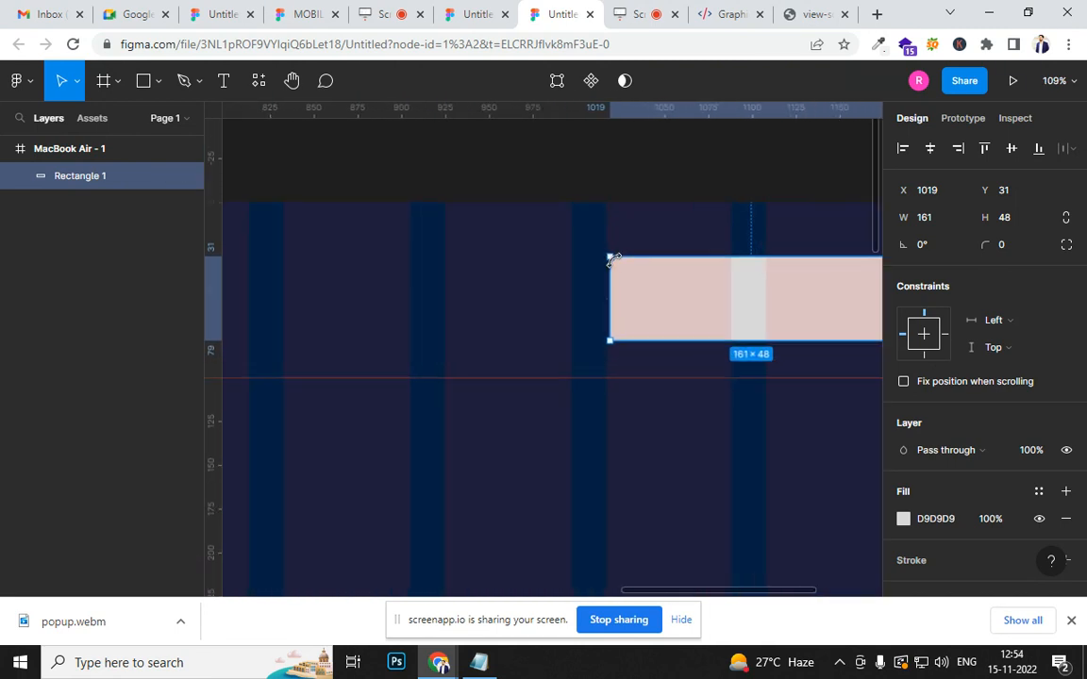
pyautogui.keyDown('ctrl'); pyautogui.scroll(5, 612, 259); pyautogui.keyUp('ctrl')
pyautogui.moveTo(586, 323); pyautogui.dragTo(584, 326)
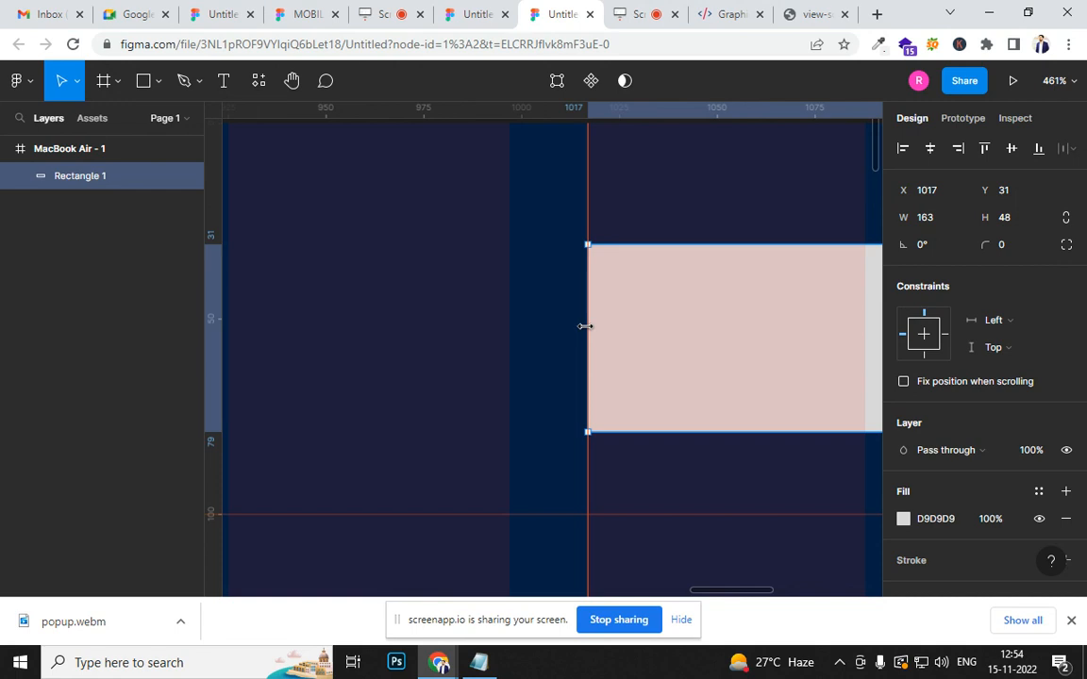
pyautogui.keyDown('ctrl'); pyautogui.scroll(-5, 585, 326); pyautogui.keyUp('ctrl')
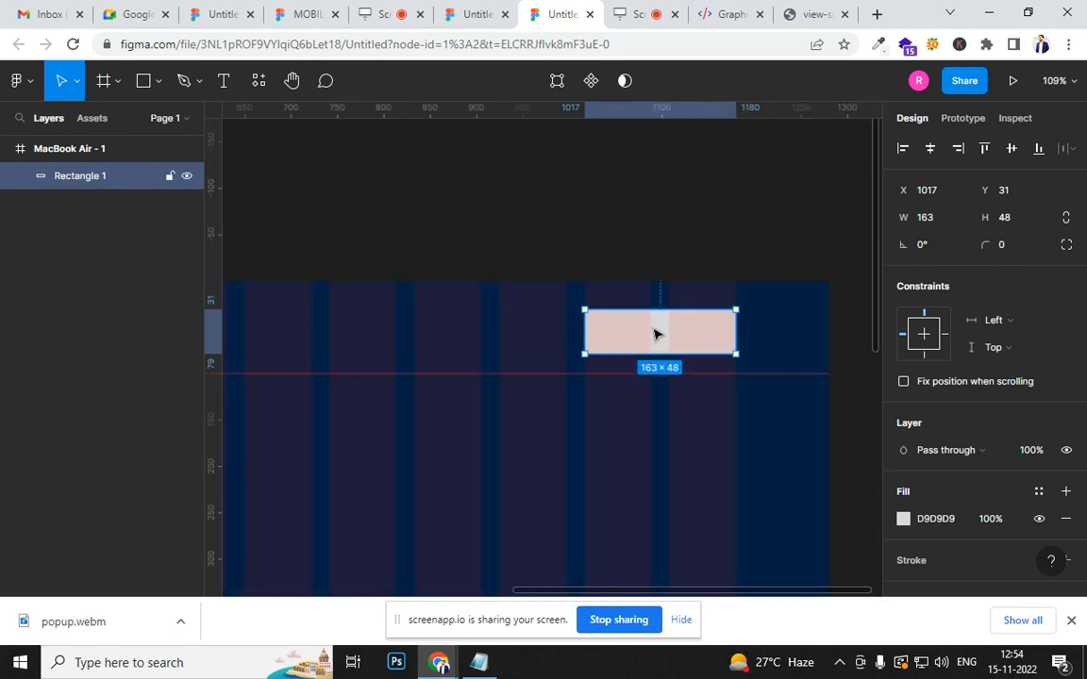
pyautogui.moveTo(653, 333); pyautogui.dragTo(655, 330)
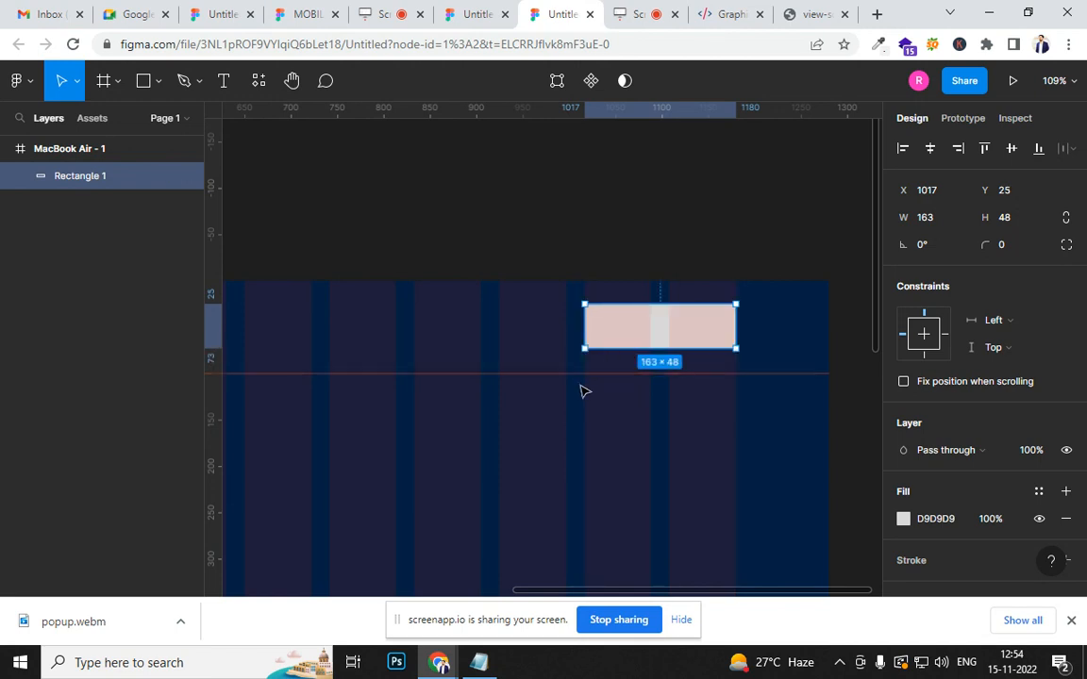
# - Set the header rectangle's corner radius to 8 and leave the rectangle selected
pyautogui.click(1008, 249)
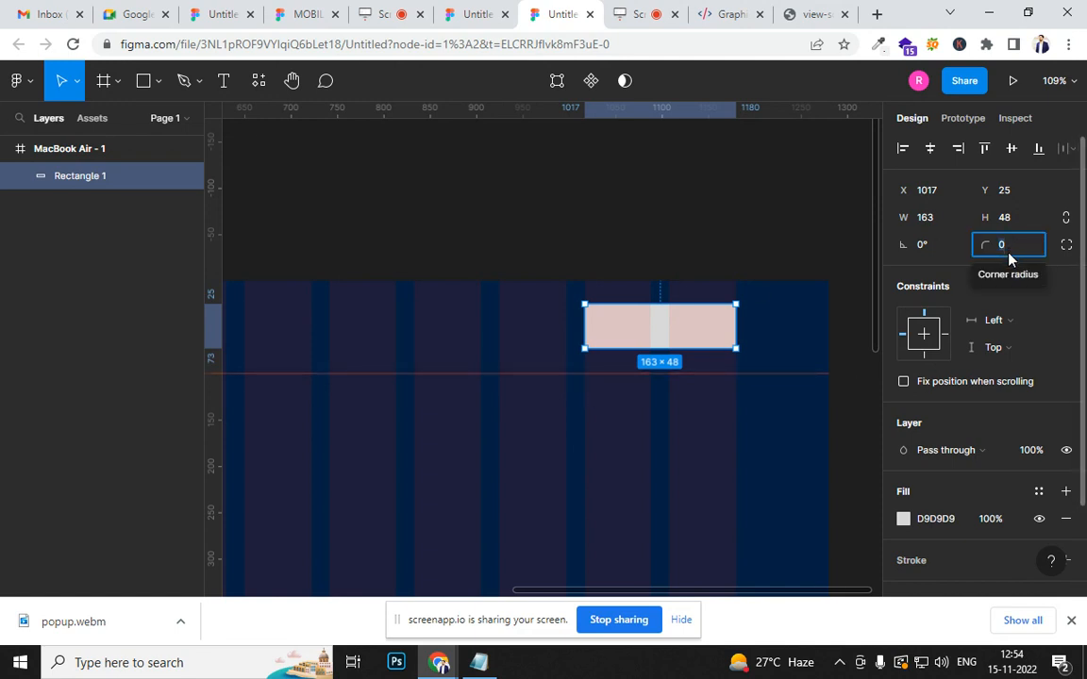
pyautogui.write('8')
pyautogui.press('Return')
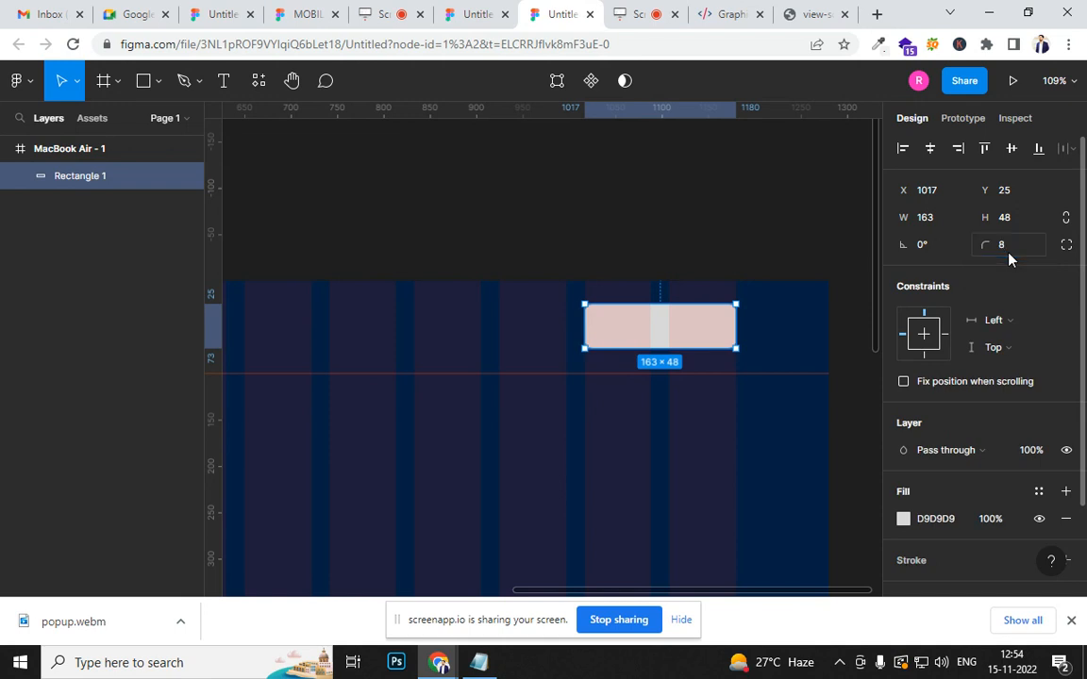
pyautogui.click(713, 248)
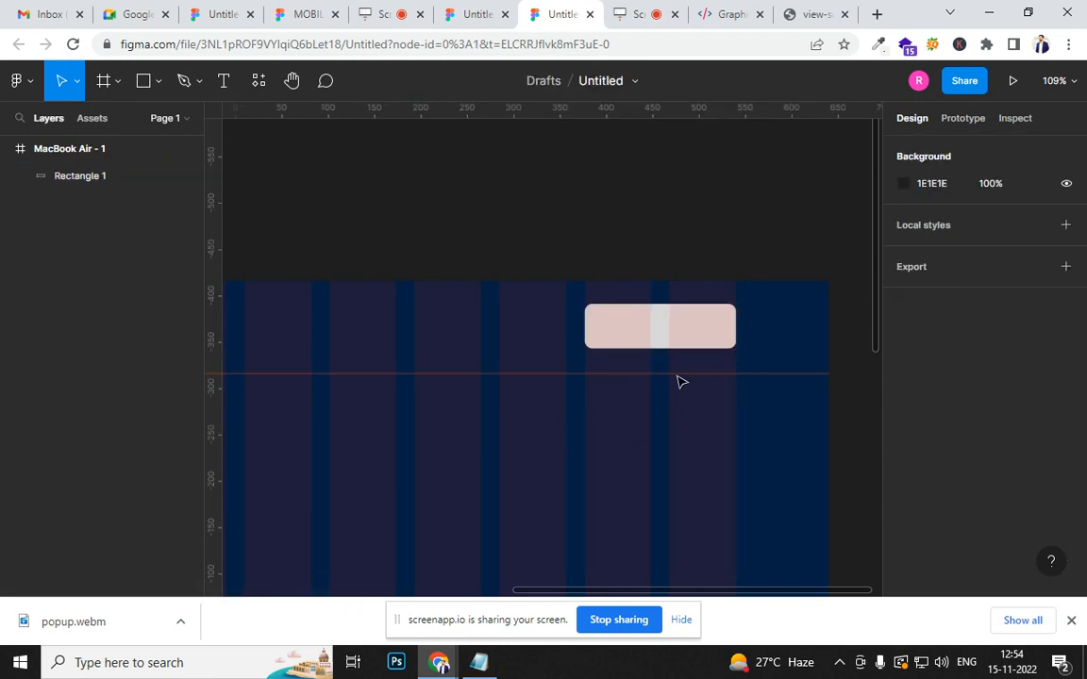
pyautogui.click(677, 346)
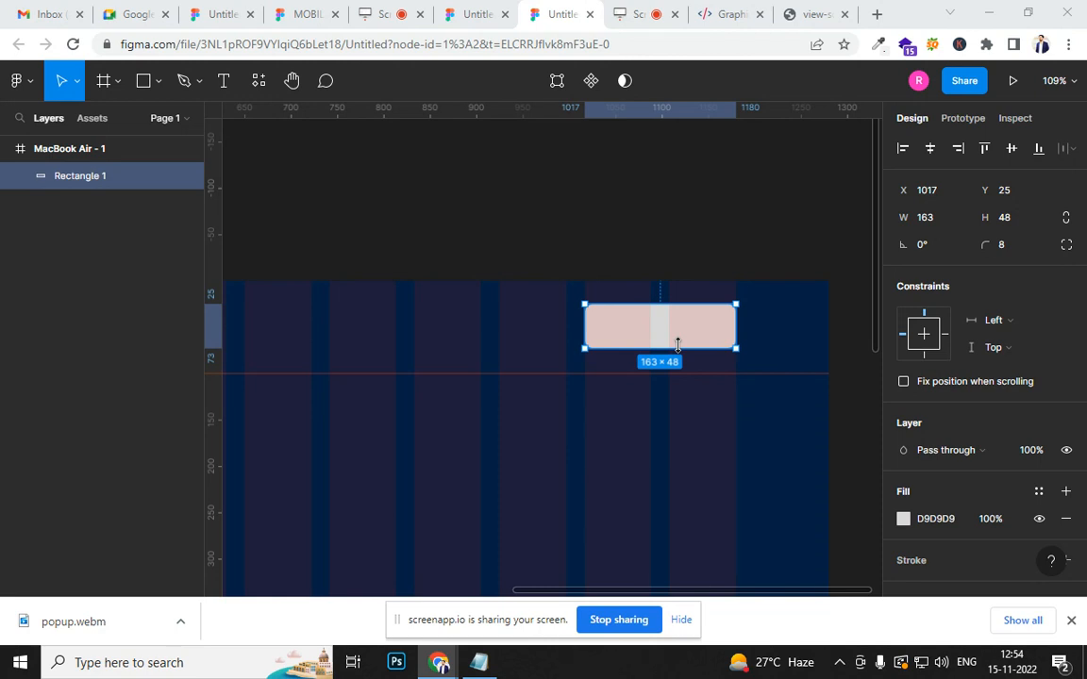
# - Open a blank Notepad document and write the heading "color" followed by an empty line
pyautogui.press('super+r')
pyautogui.press('Return')
pyautogui.write('coo')
pyautogui.press('BackSpace')
pyautogui.write('lor')
pyautogui.press('Return')
pyautogui.press('Return')
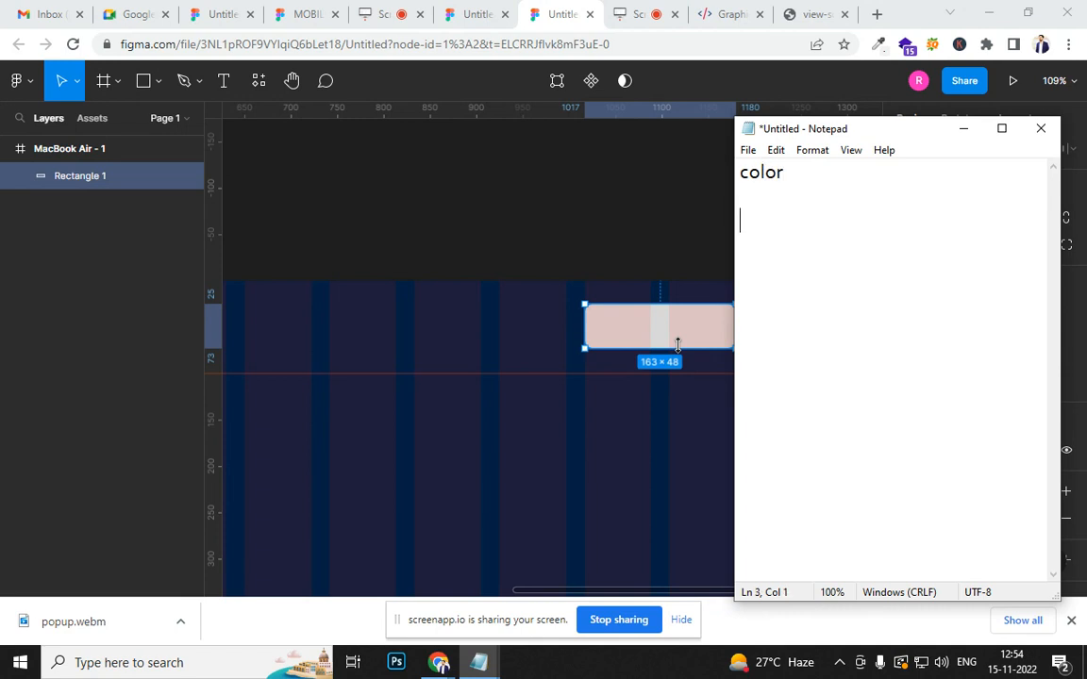
# - Add the lines "brand color" and "surface color" to the note, each followed by an empty line
pyautogui.write('blac')
pyautogui.press('BackSpace')
pyautogui.write('nd')
pyautogui.press('BackSpace')
pyautogui.press('BackSpace')
pyautogui.press('BackSpace')
pyautogui.press('BackSpace')
pyautogui.write('rand color')
pyautogui.press('Return')
pyautogui.press('Return')
pyautogui.write('sur')
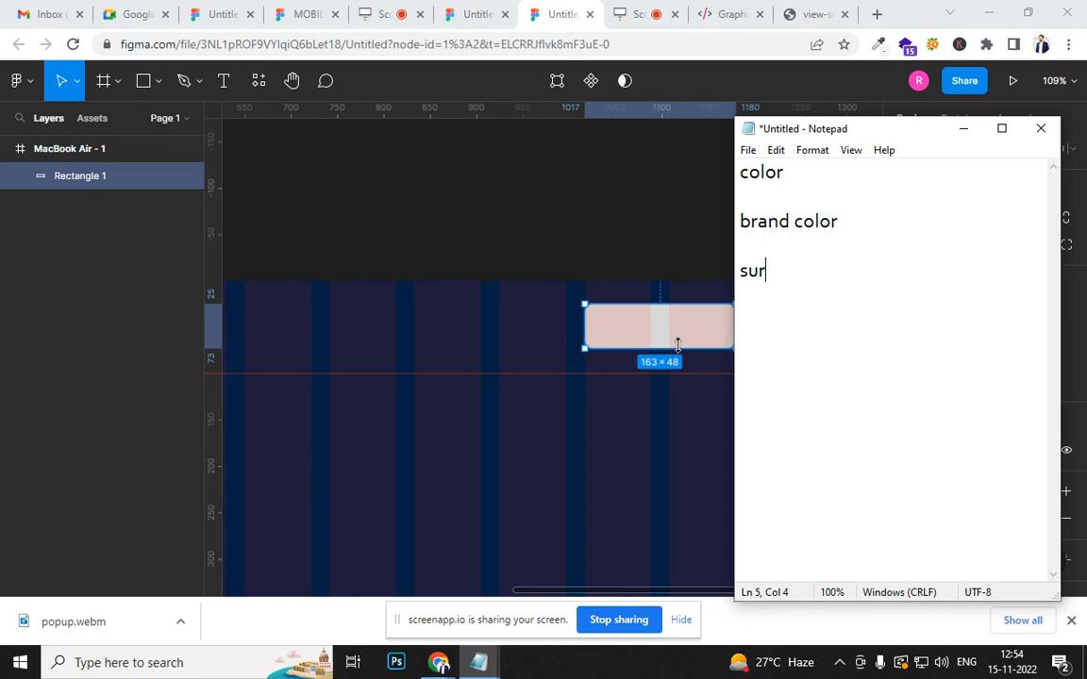
pyautogui.write('face color')
pyautogui.press('Return')
pyautogui.press('Return')
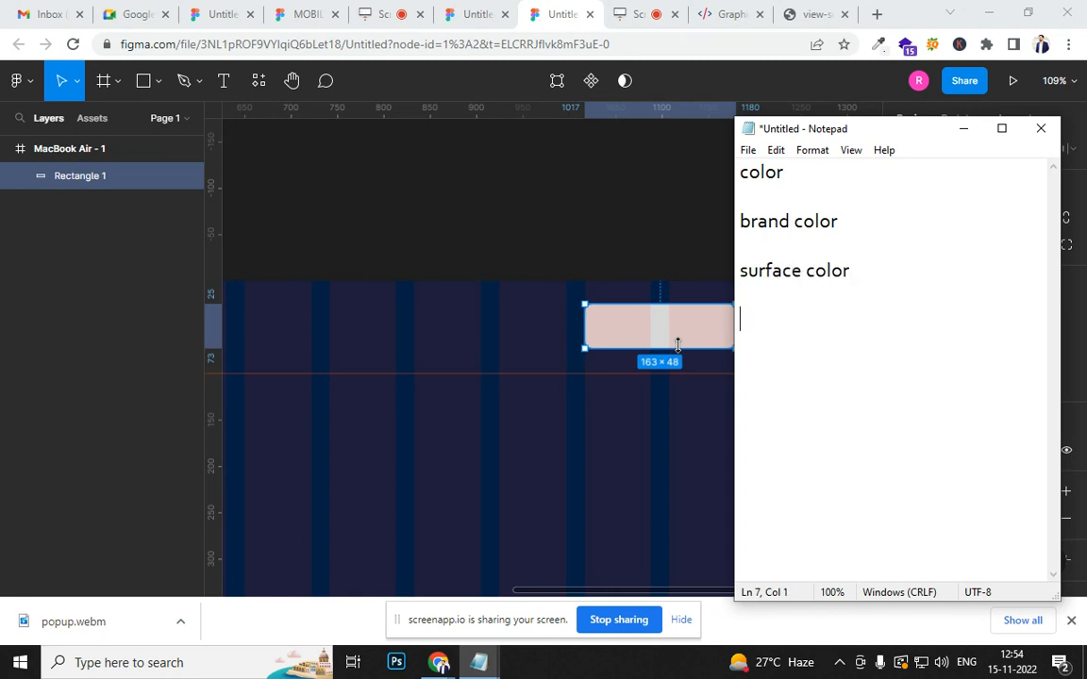
# - Write "symentic color" as the last line of the Notepad note
pyautogui.write('symentic color')
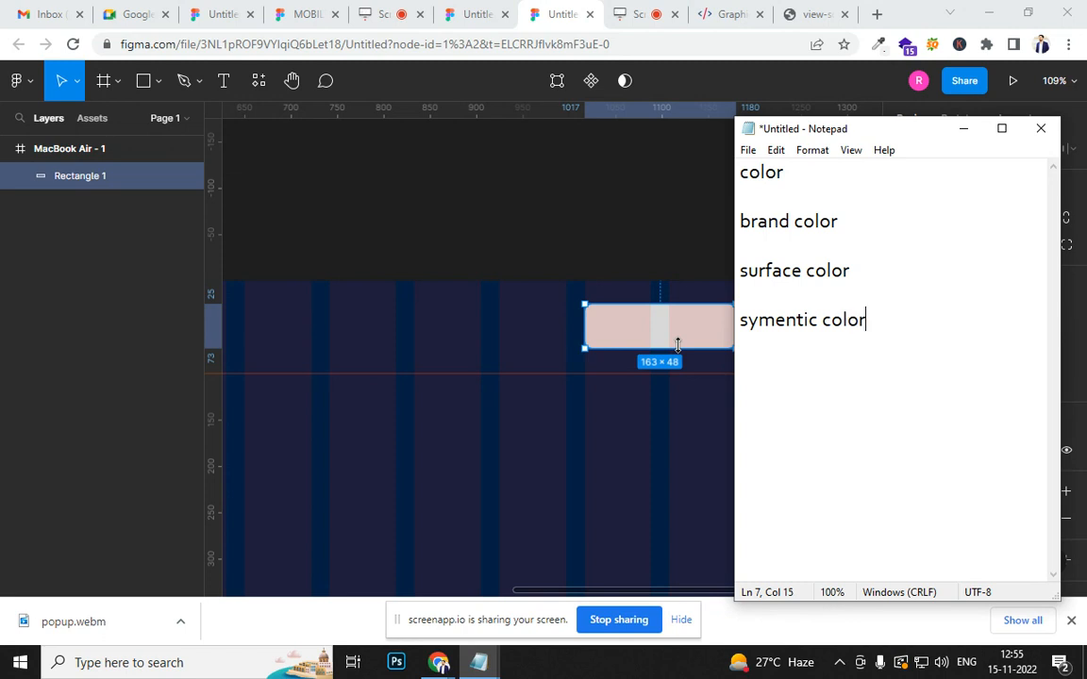
# - Search Google for "symentic color" copied from the note, switch to the suggested "semantic color" spelling and copy that term
pyautogui.hotkey('shift', 'Up')
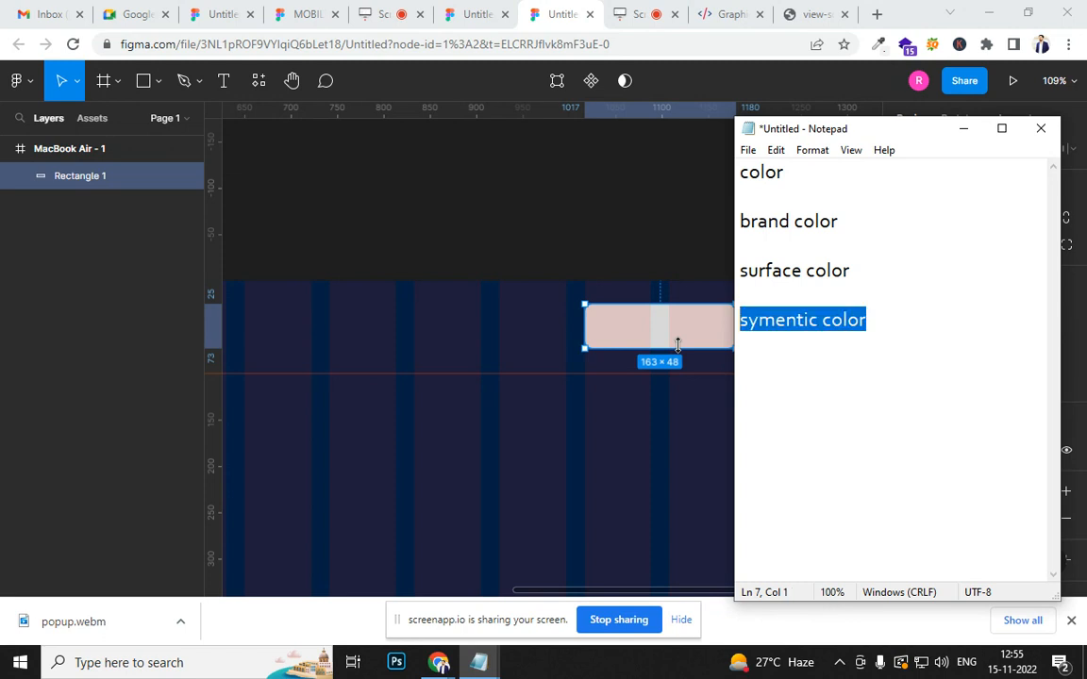
pyautogui.hotkey('ctrl', 'c')
pyautogui.click(817, 15)
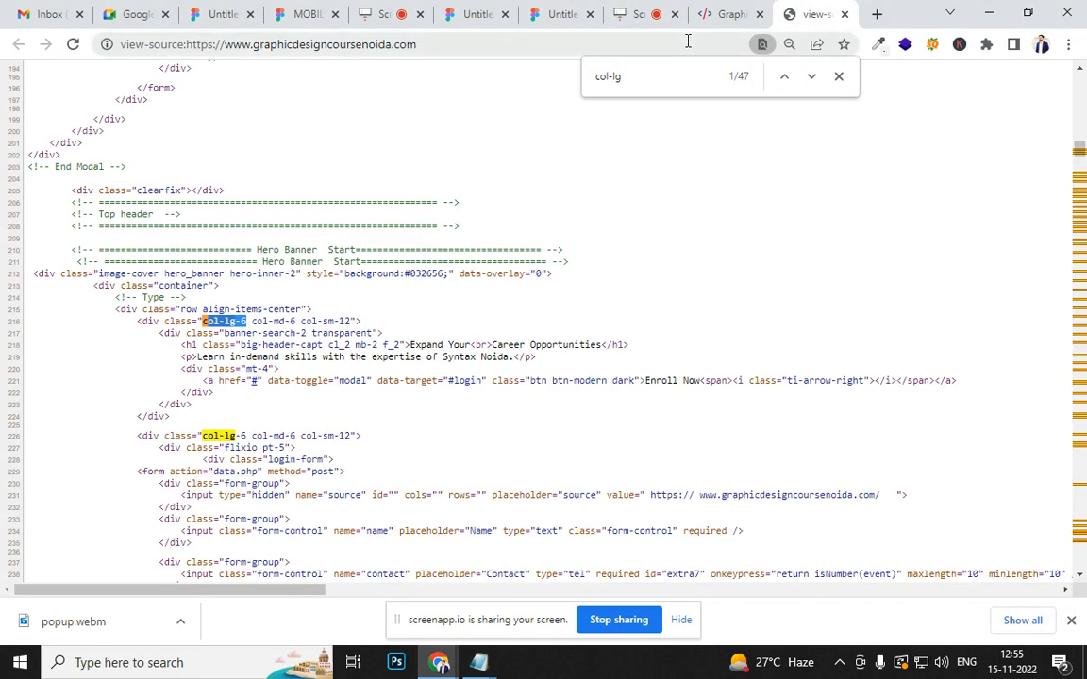
pyautogui.click(687, 43)
pyautogui.hotkey('ctrl', 'v')
pyautogui.press('Return')
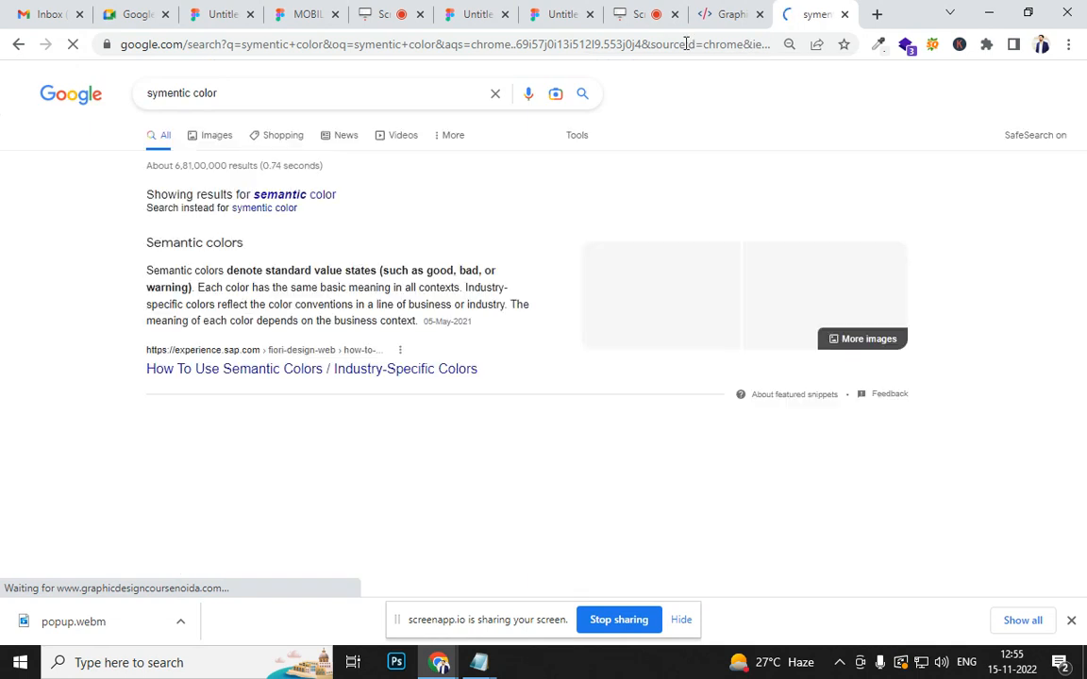
pyautogui.click(280, 196)
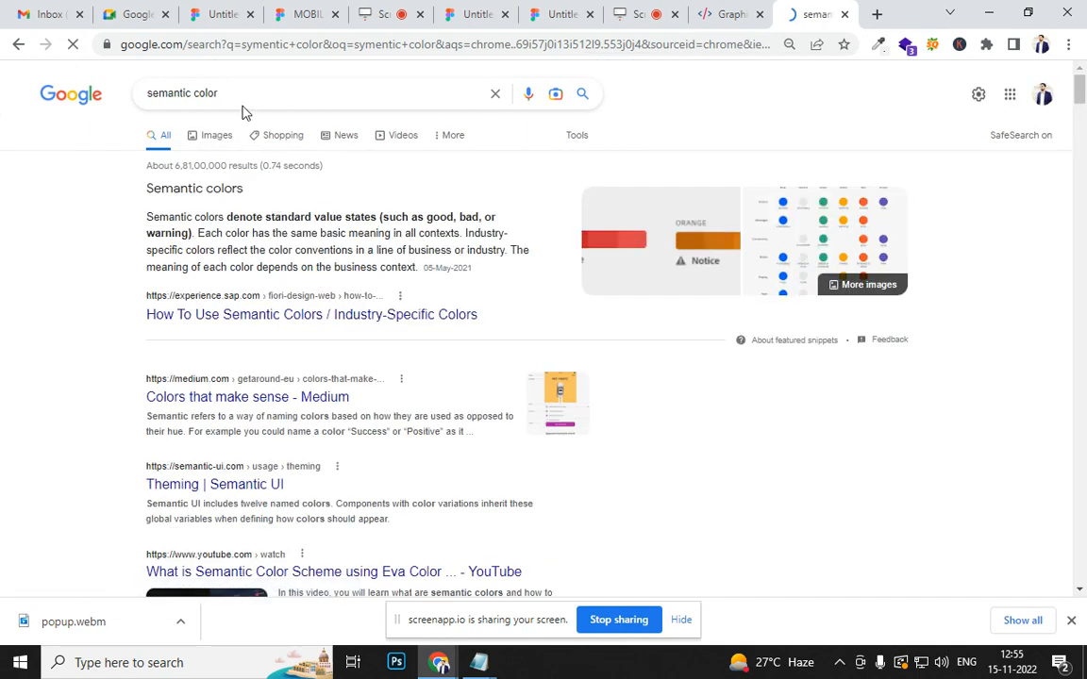
pyautogui.tripleClick(168, 99)
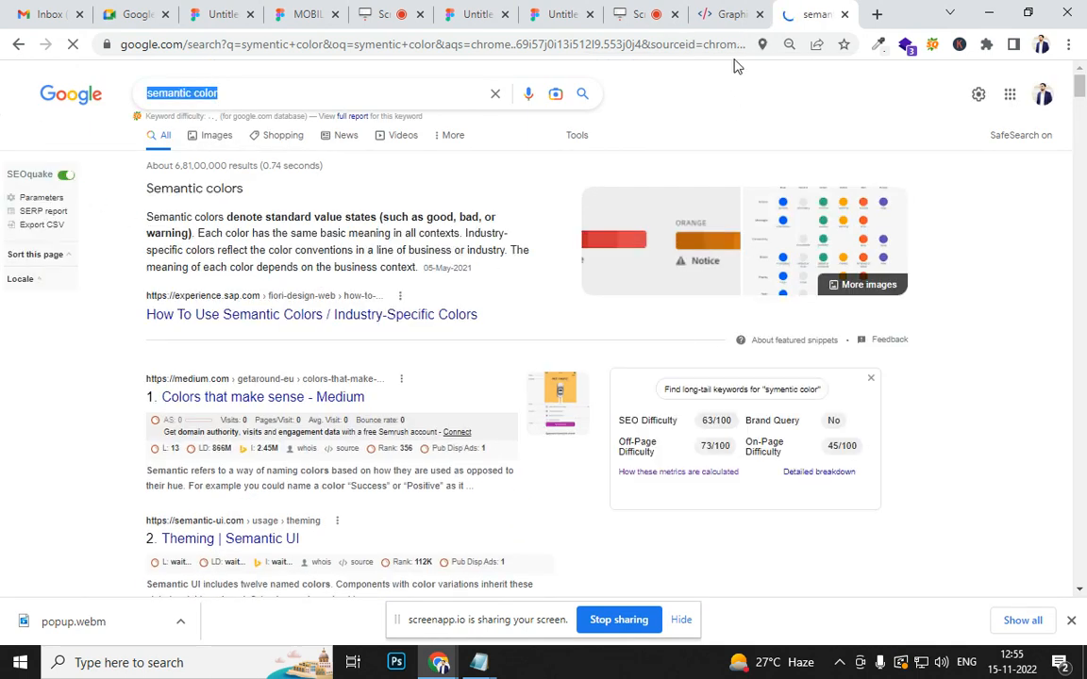
# - Return to the color note in Notepad and replace "symentic color" with the copied "semantic color"
pyautogui.click(558, 15)
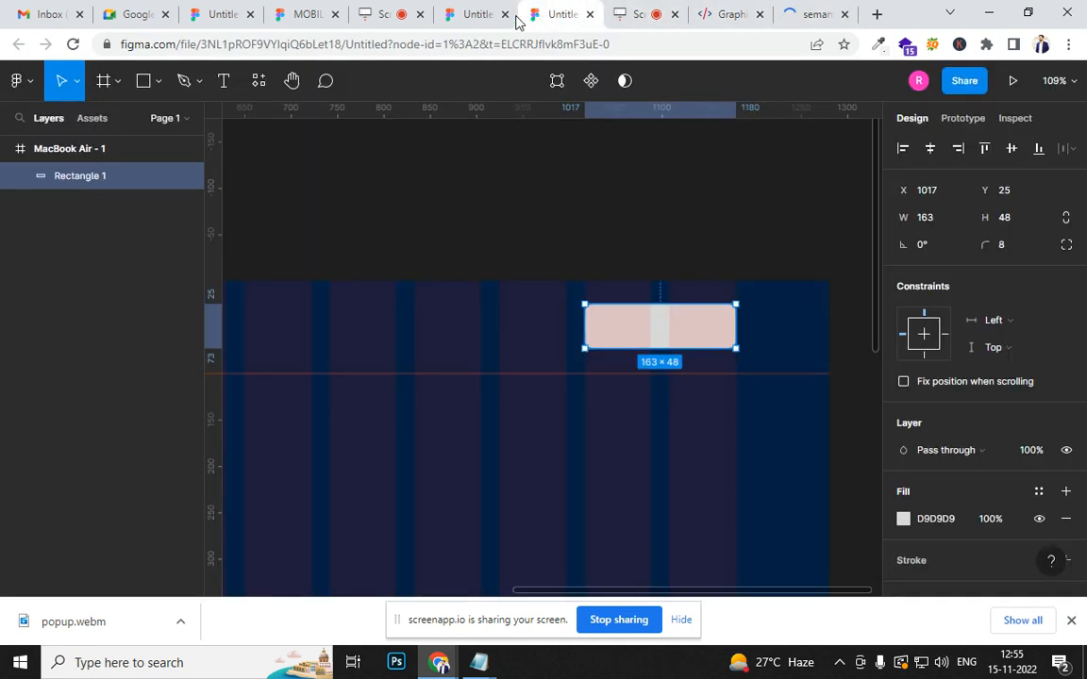
pyautogui.click(478, 662)
pyautogui.click(435, 580)
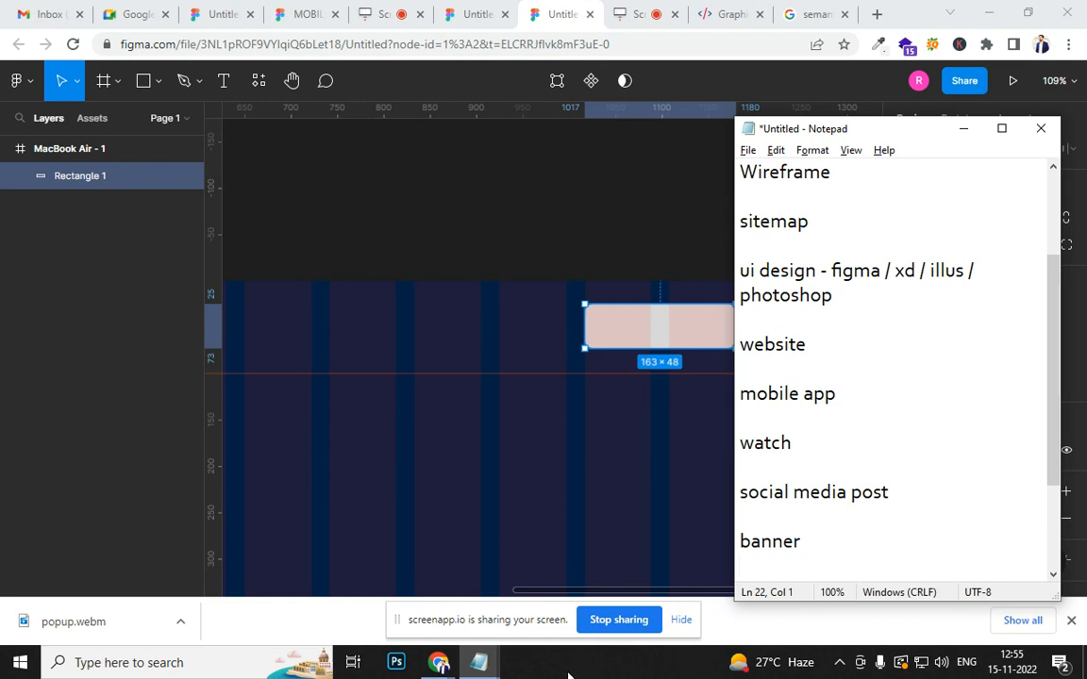
pyautogui.click(478, 662)
pyautogui.click(554, 582)
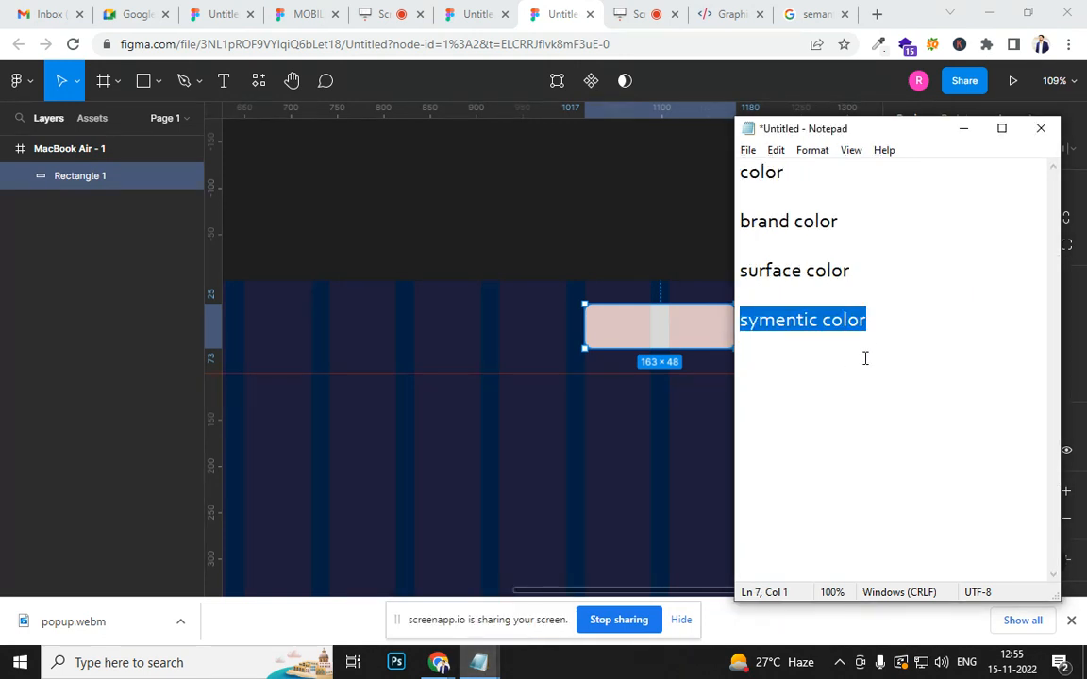
pyautogui.hotkey('ctrl', 'v')
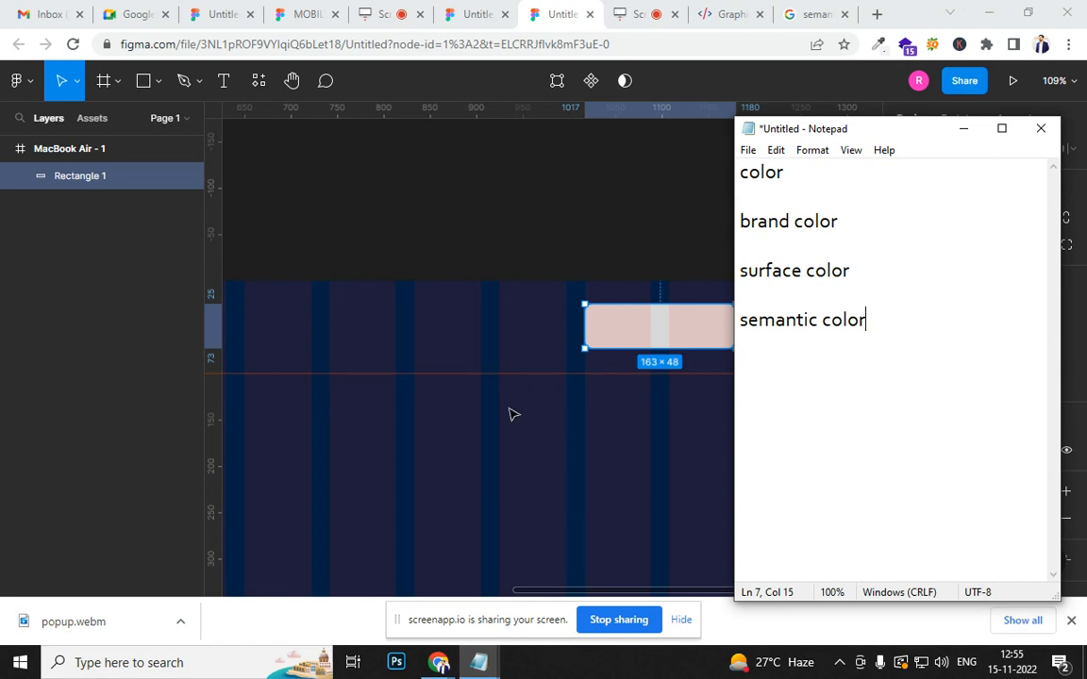
# - View the semantic color sample image in the Google results, check the website's header button colors and return to the Figma file
pyautogui.scroll(-2, 506, 457)
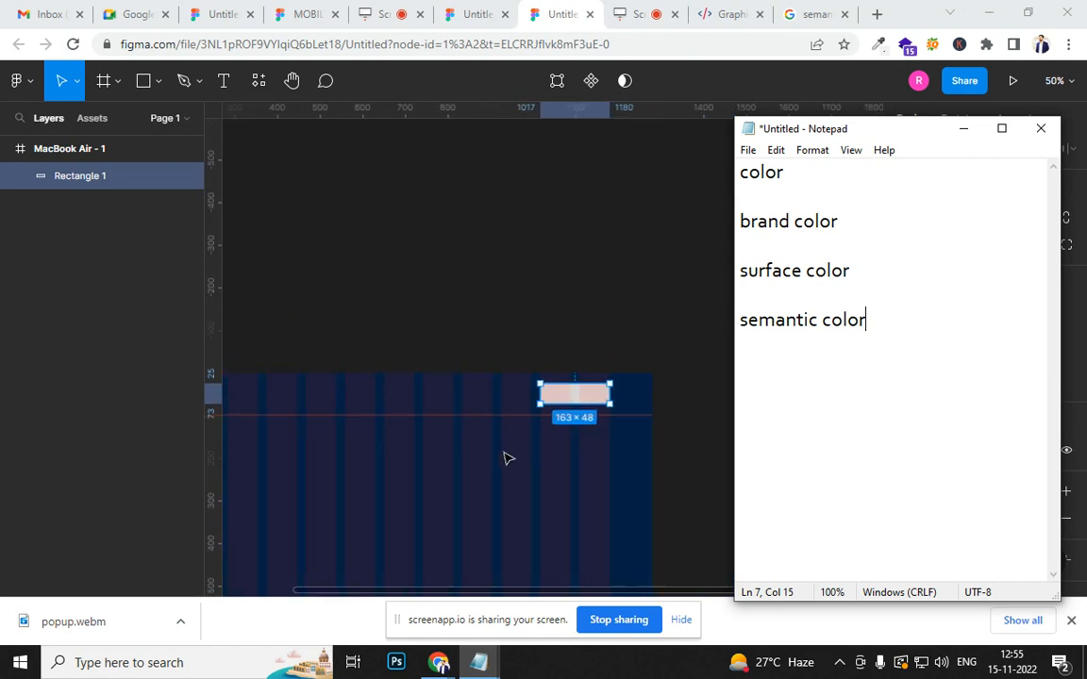
pyautogui.scroll(4, 553, 449)
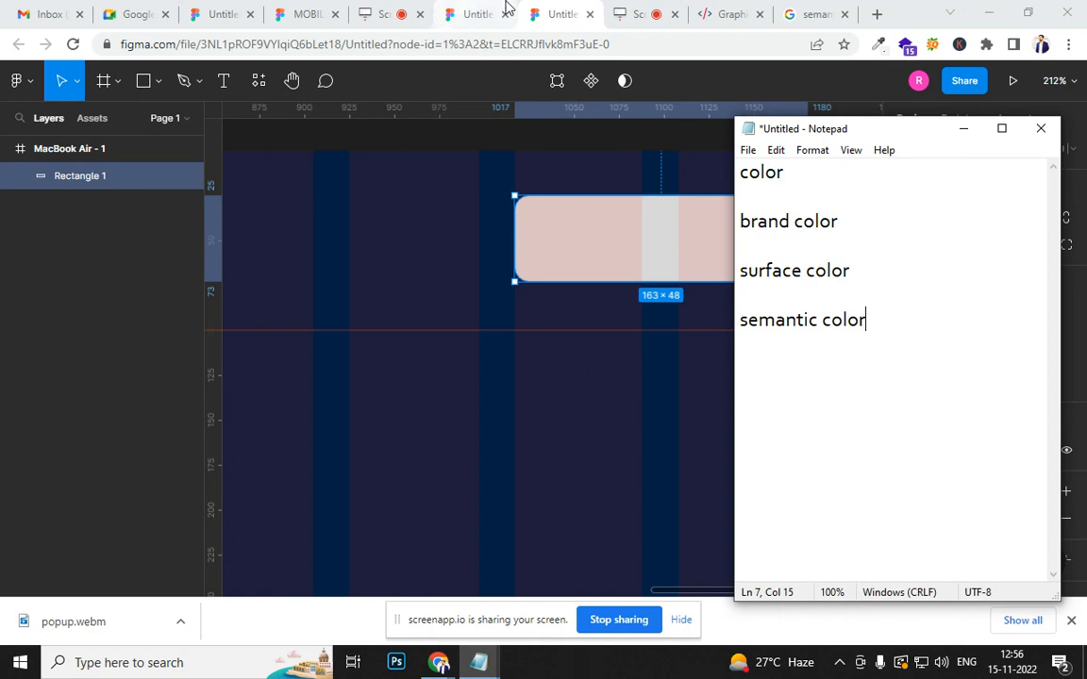
pyautogui.click(790, 13)
pyautogui.click(699, 257)
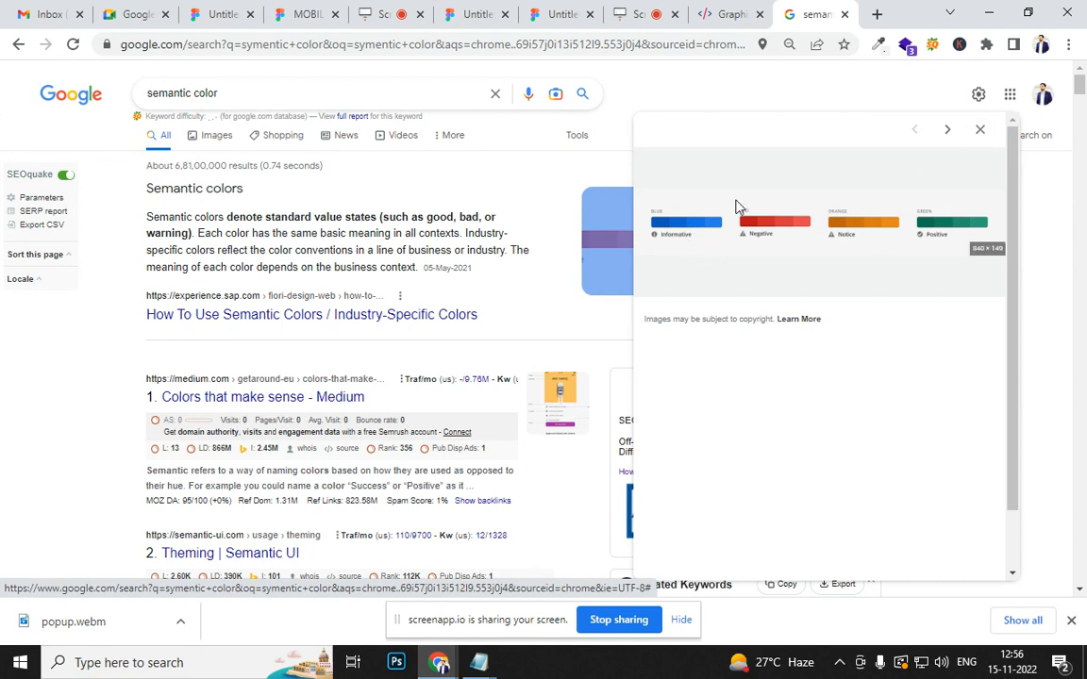
pyautogui.click(979, 132)
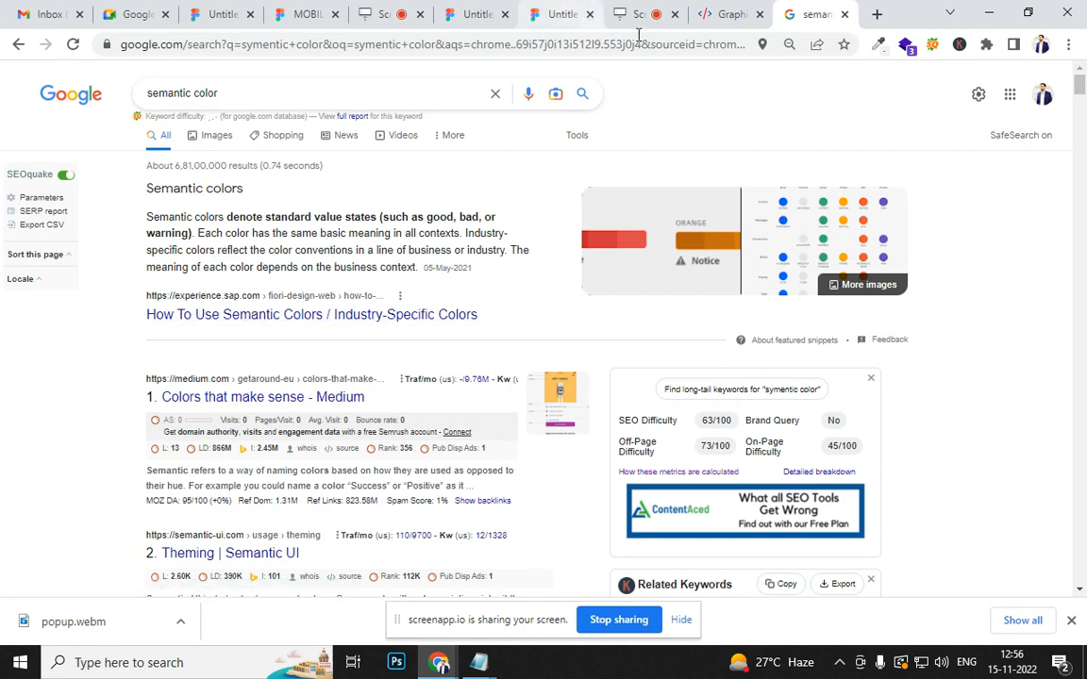
pyautogui.click(719, 16)
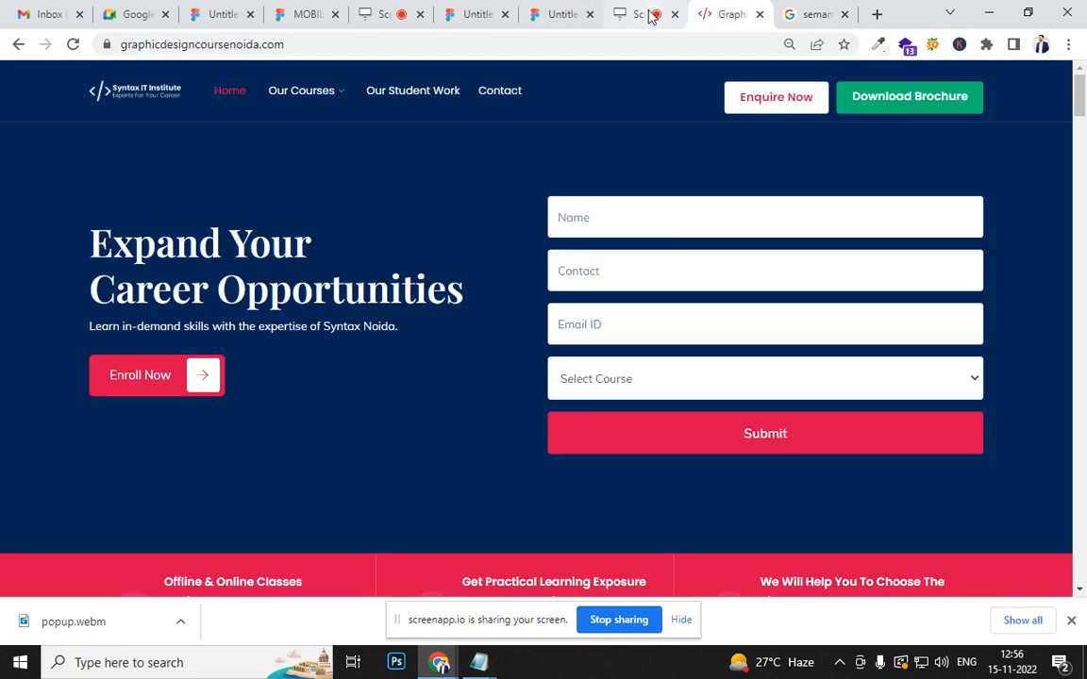
pyautogui.click(533, 17)
# - Change the header rectangle's fill to the solid green 208C37
pyautogui.scroll(-10, 581, 219)
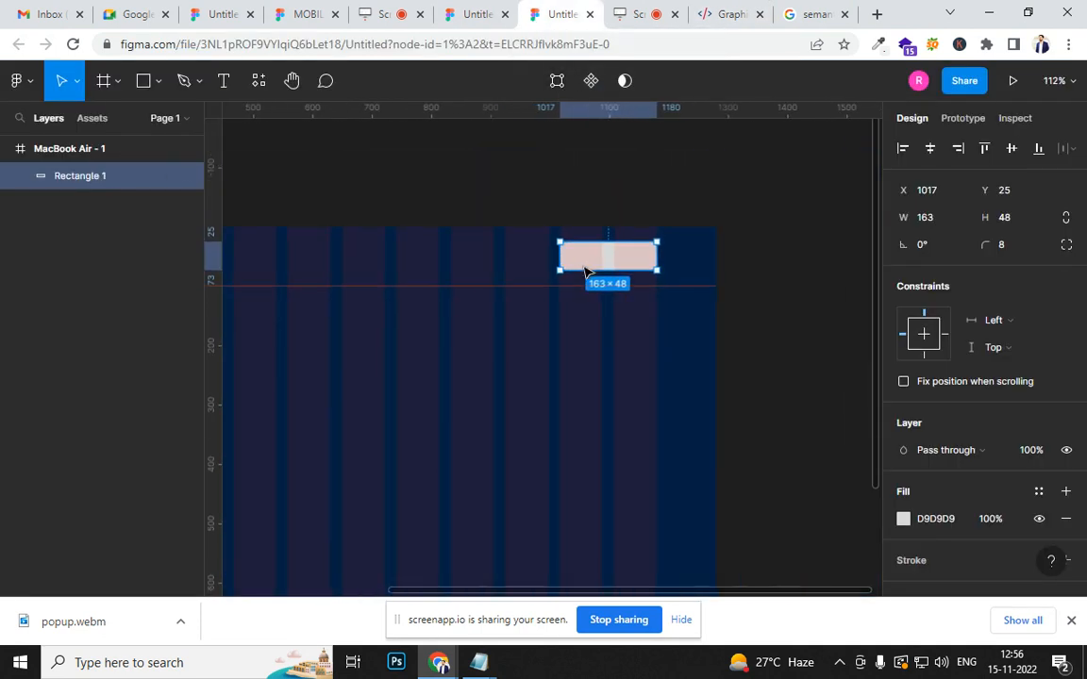
pyautogui.scroll(8, 582, 272)
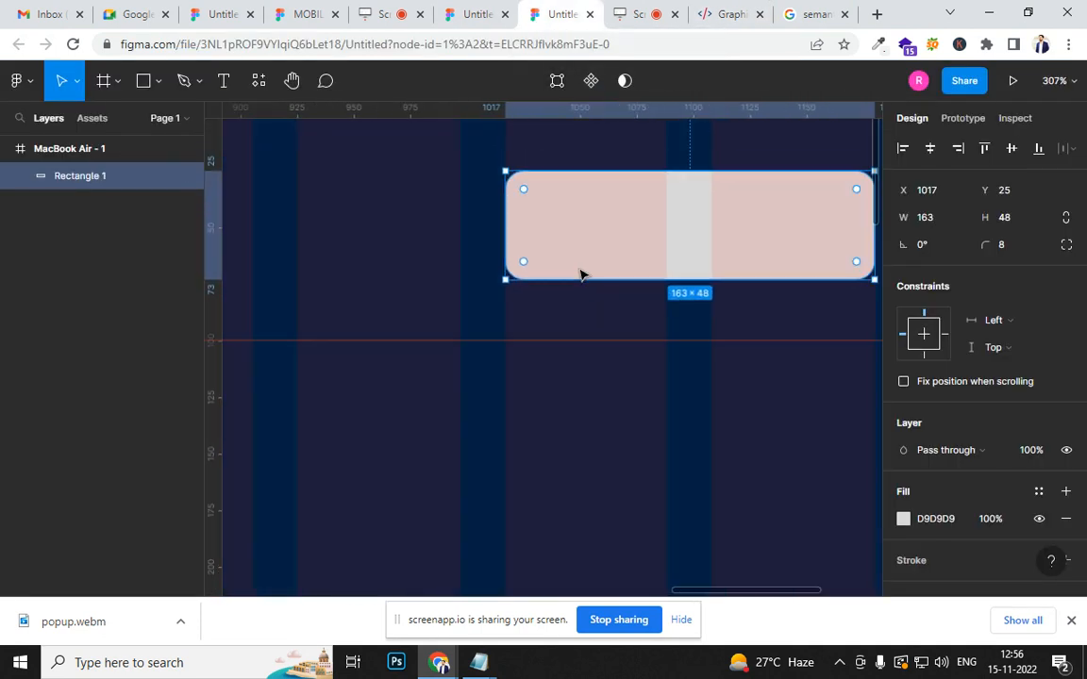
pyautogui.click(903, 519)
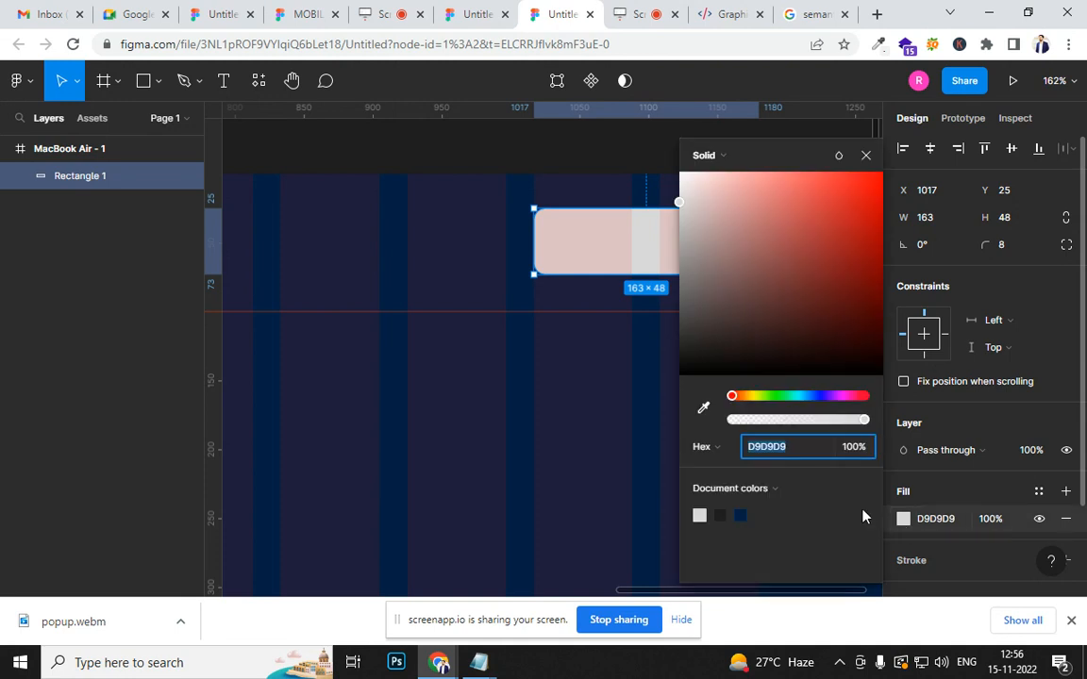
pyautogui.moveTo(733, 399); pyautogui.dragTo(777, 399)
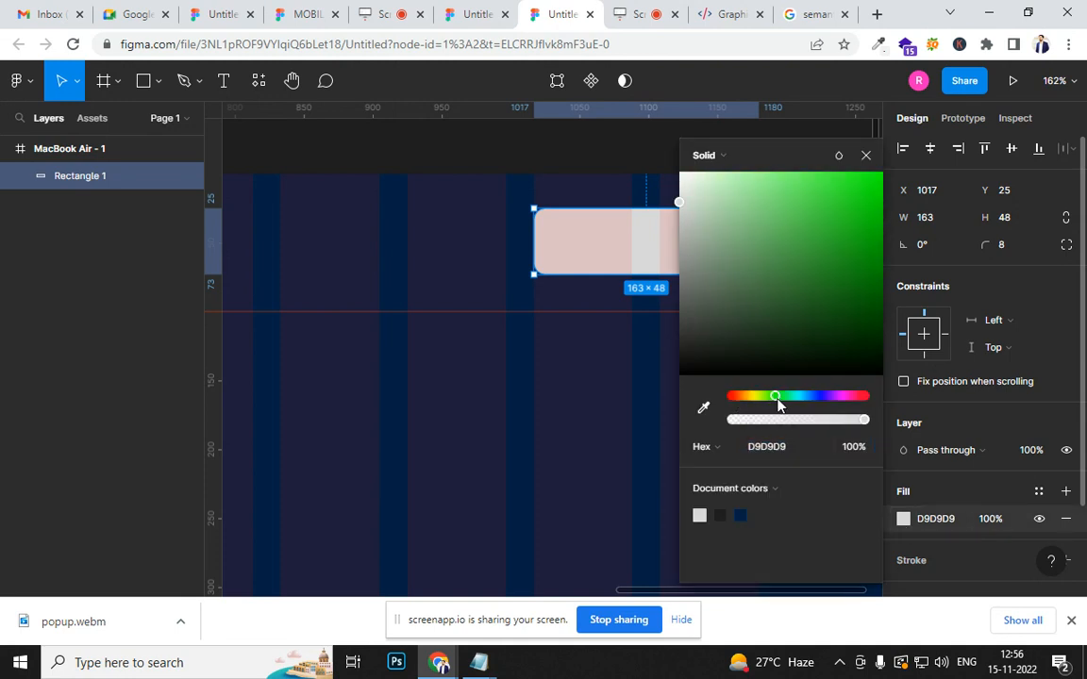
pyautogui.moveTo(842, 267)
pyautogui.mouseDown()
pyautogui.moveTo(853, 220)
pyautogui.moveTo(840, 273)
pyautogui.mouseUp()
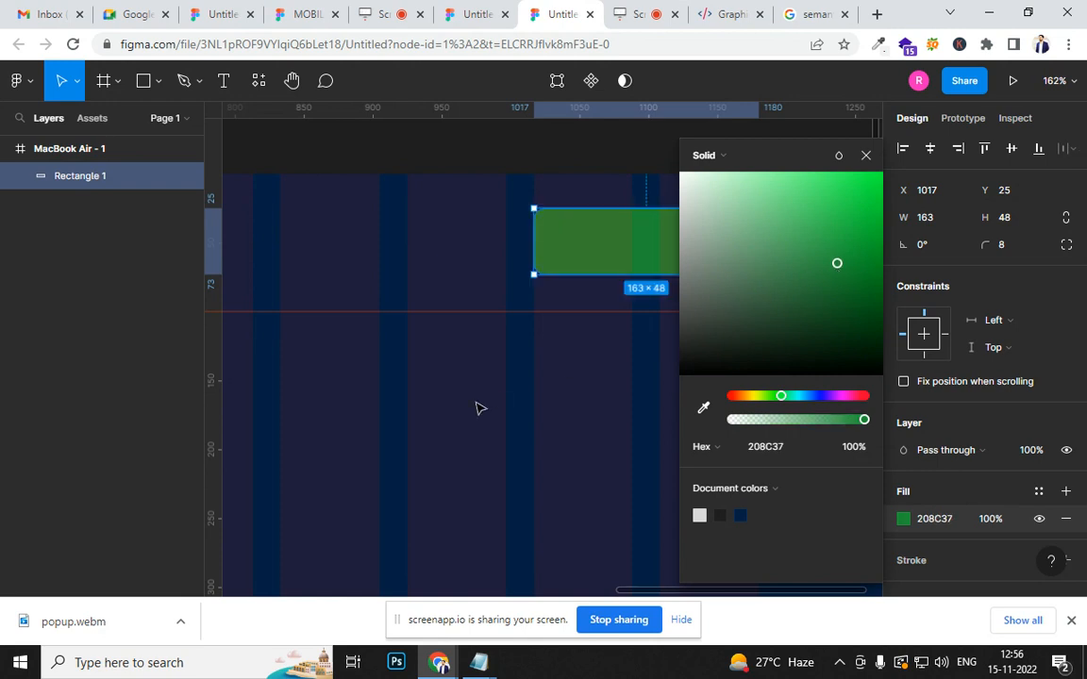
pyautogui.click(480, 407)
# - Duplicate the green rectangle onto the two preceding grid columns at about X 834, level with the original
pyautogui.click(627, 264)
pyautogui.moveTo(616, 252)
pyautogui.mouseDown()
pyautogui.moveTo(410, 252)
pyautogui.moveTo(424, 253)
pyautogui.mouseUp()
pyautogui.scroll(-2, 905, 453)
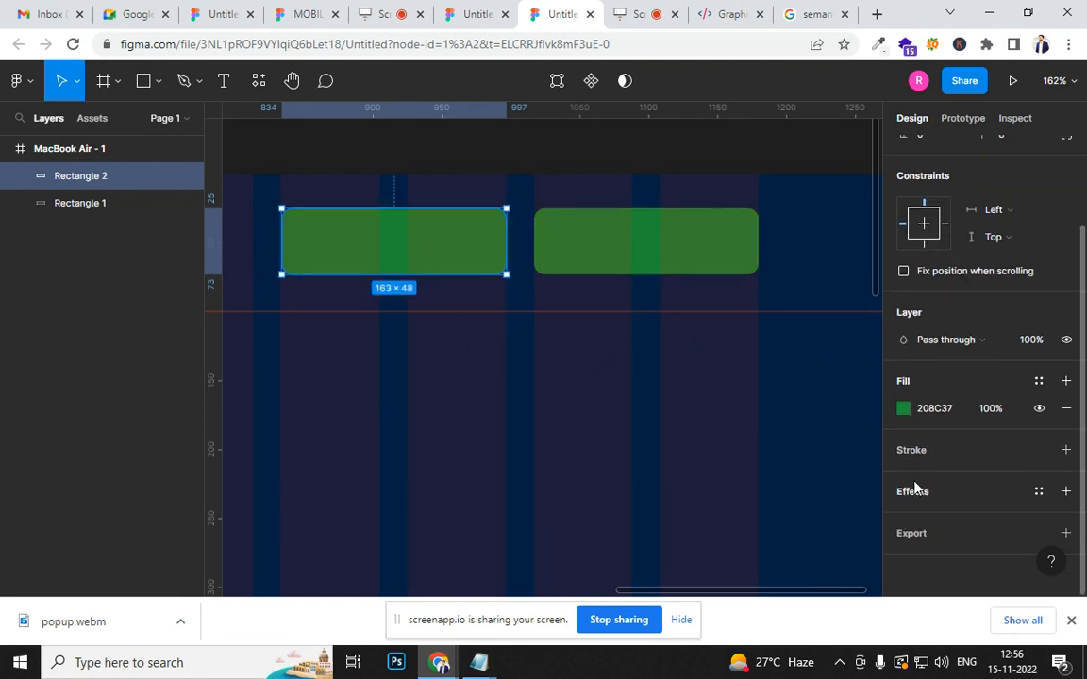
# - Delete the duplicate green rectangle, keeping the original header rectangle
pyautogui.click(903, 408)
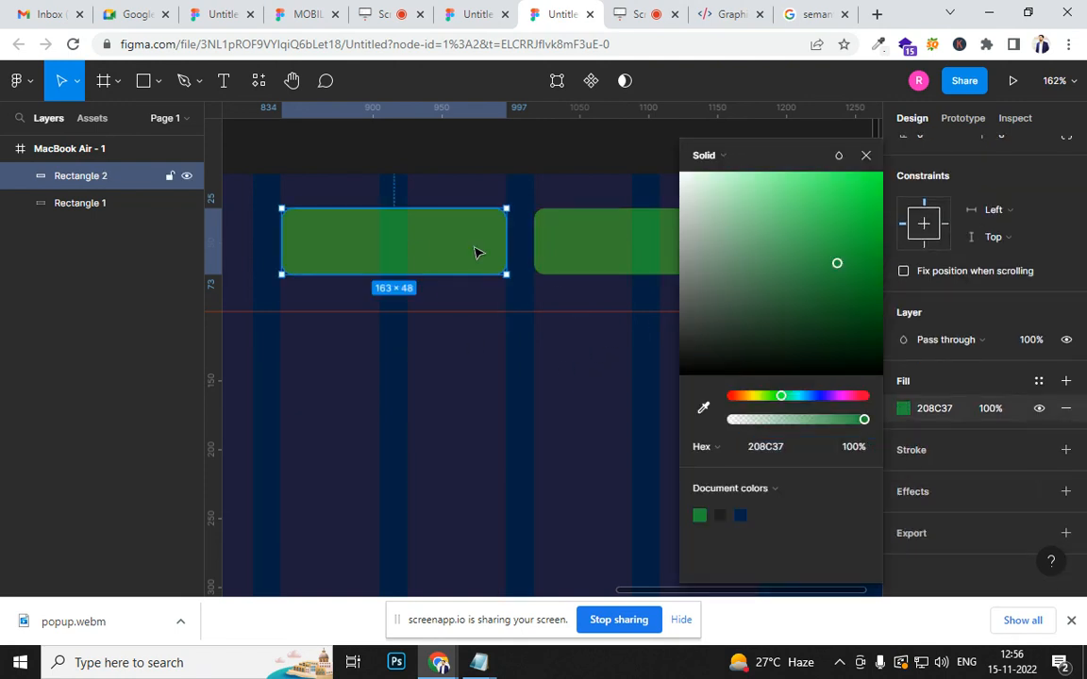
pyautogui.click(865, 156)
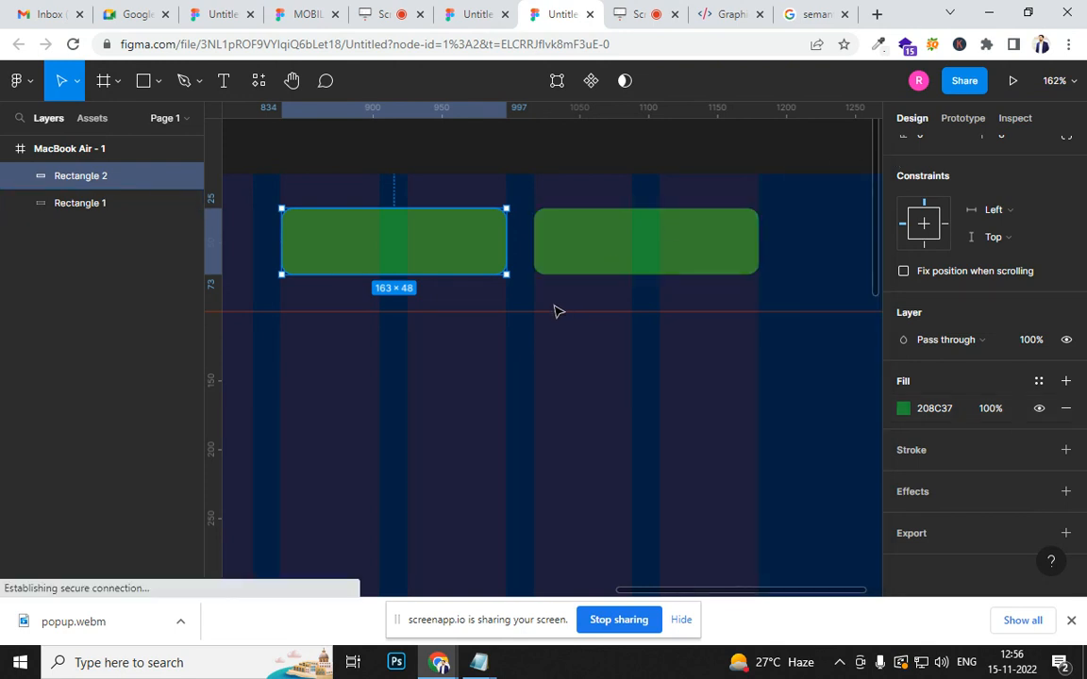
pyautogui.press('Delete')
# - Change the remaining header rectangle's fill to bright blue 0F7DFF
pyautogui.click(613, 247)
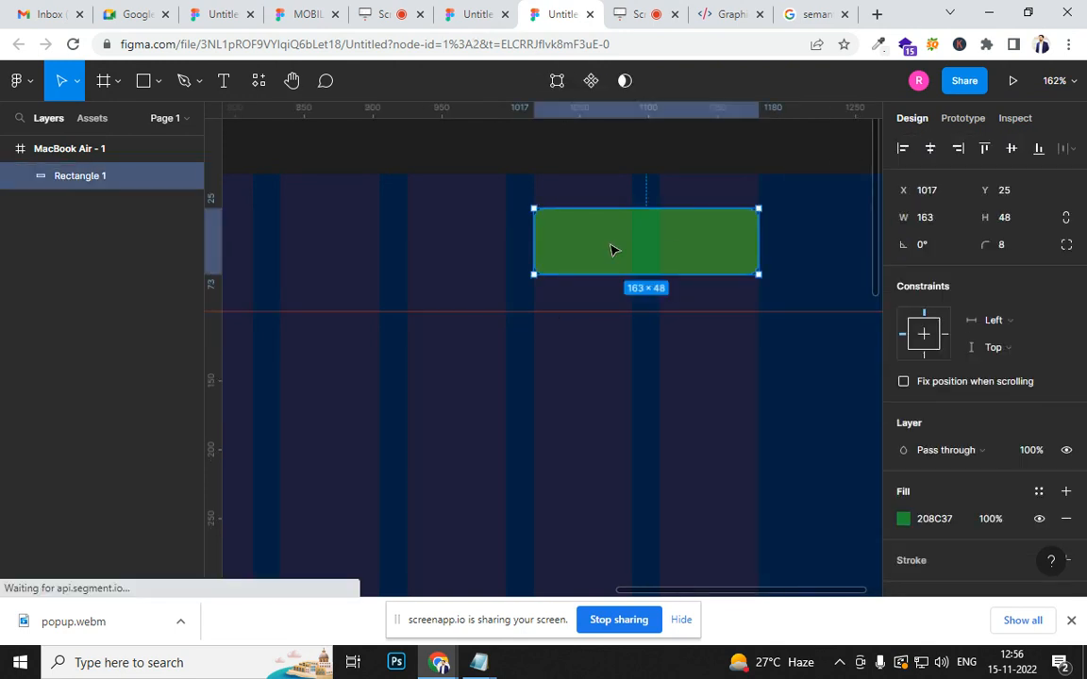
pyautogui.click(906, 520)
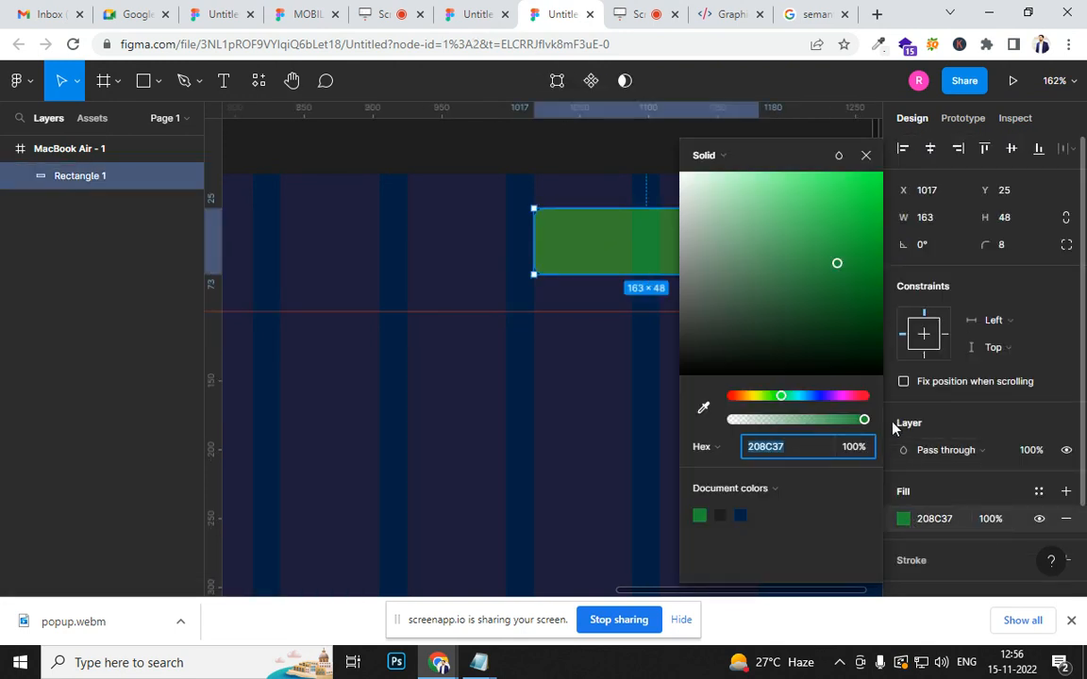
pyautogui.click(809, 396)
pyautogui.moveTo(843, 256); pyautogui.dragTo(871, 171)
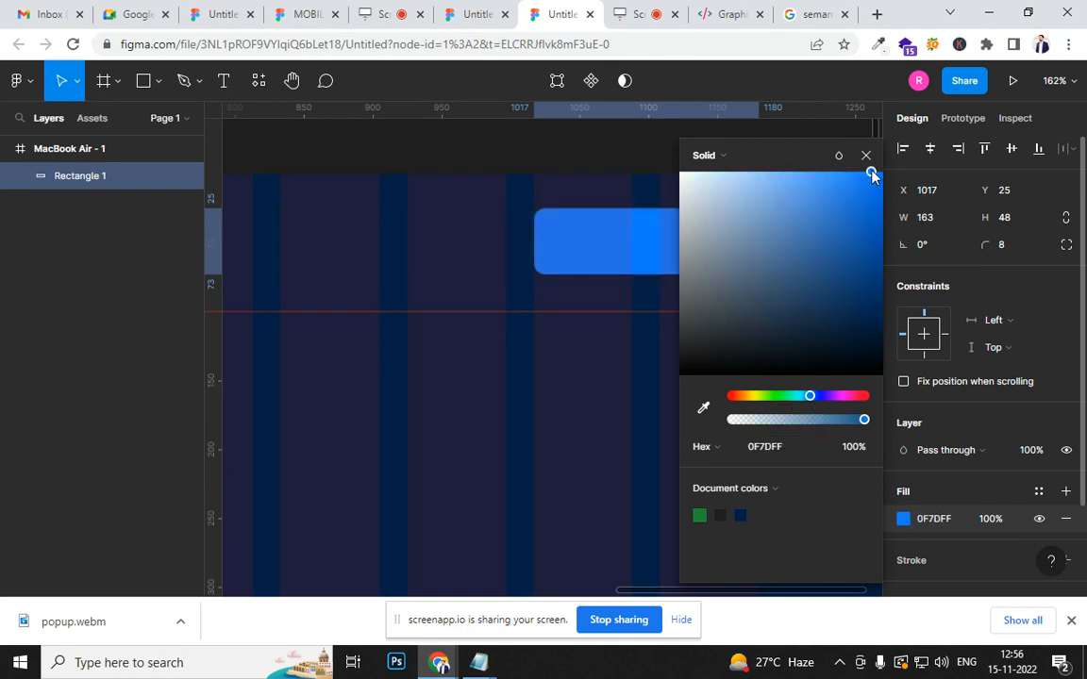
pyautogui.click(599, 390)
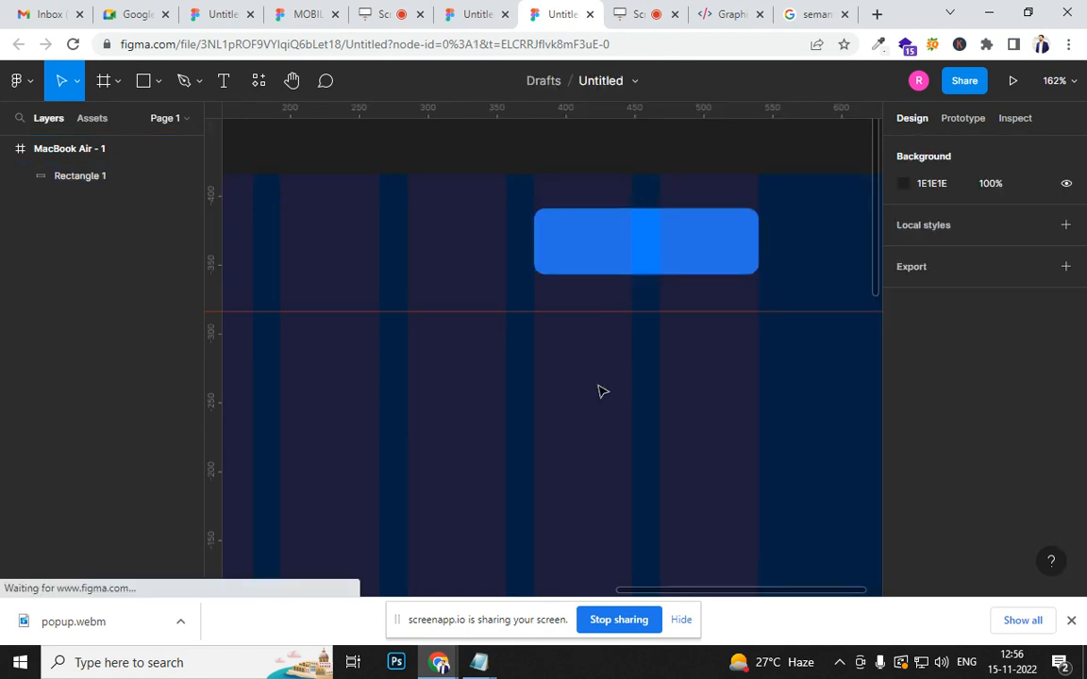
# - Duplicate the blue rectangle onto the two preceding columns at X 834, Y 25, and change the copy's fill to dark green 1D810D
pyautogui.click(687, 255)
pyautogui.moveTo(686, 251); pyautogui.dragTo(436, 256)
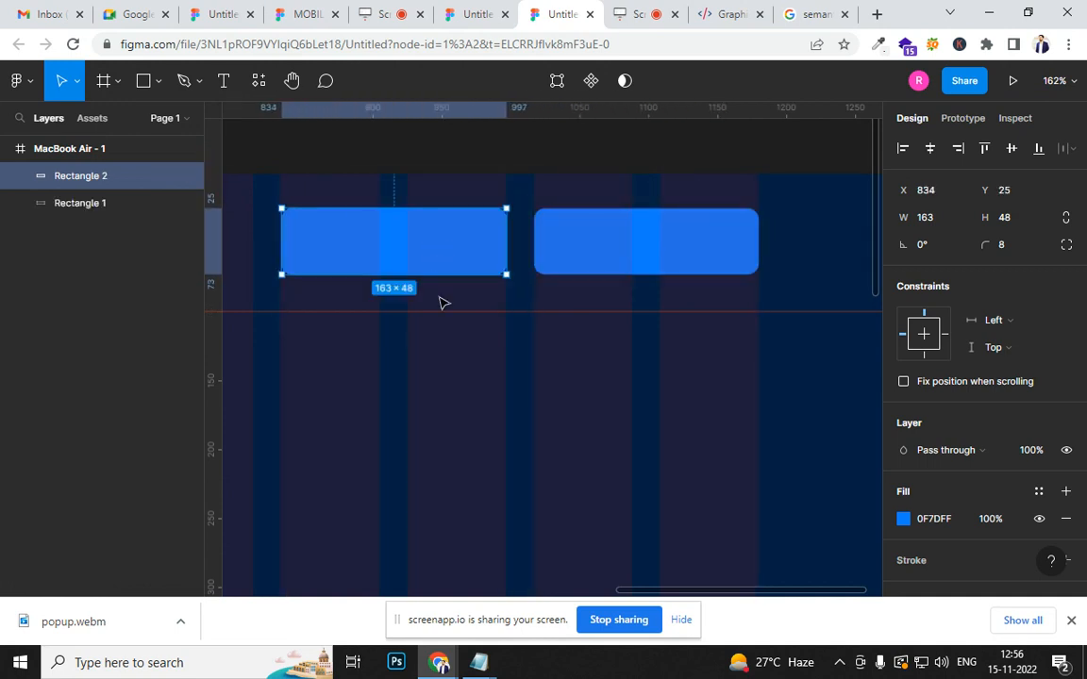
pyautogui.click(903, 517)
pyautogui.moveTo(789, 396); pyautogui.dragTo(774, 397)
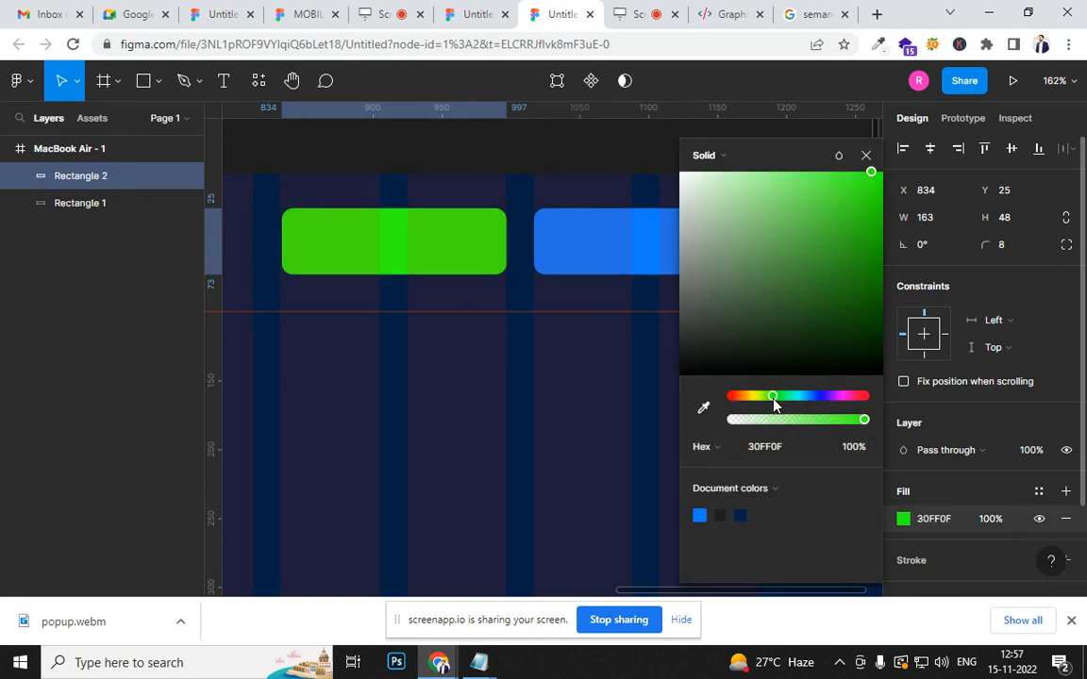
pyautogui.moveTo(823, 320); pyautogui.dragTo(862, 282)
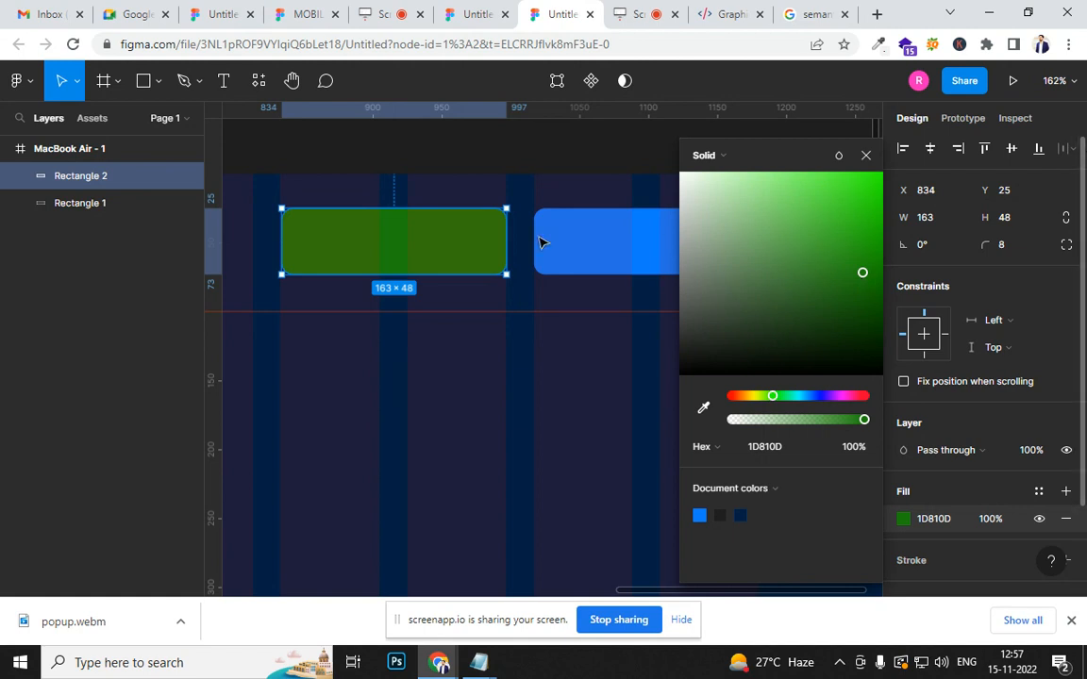
pyautogui.scroll(-5, 577, 303)
pyautogui.scroll(-3, 575, 306)
pyautogui.hscroll(-3, 534, 359)
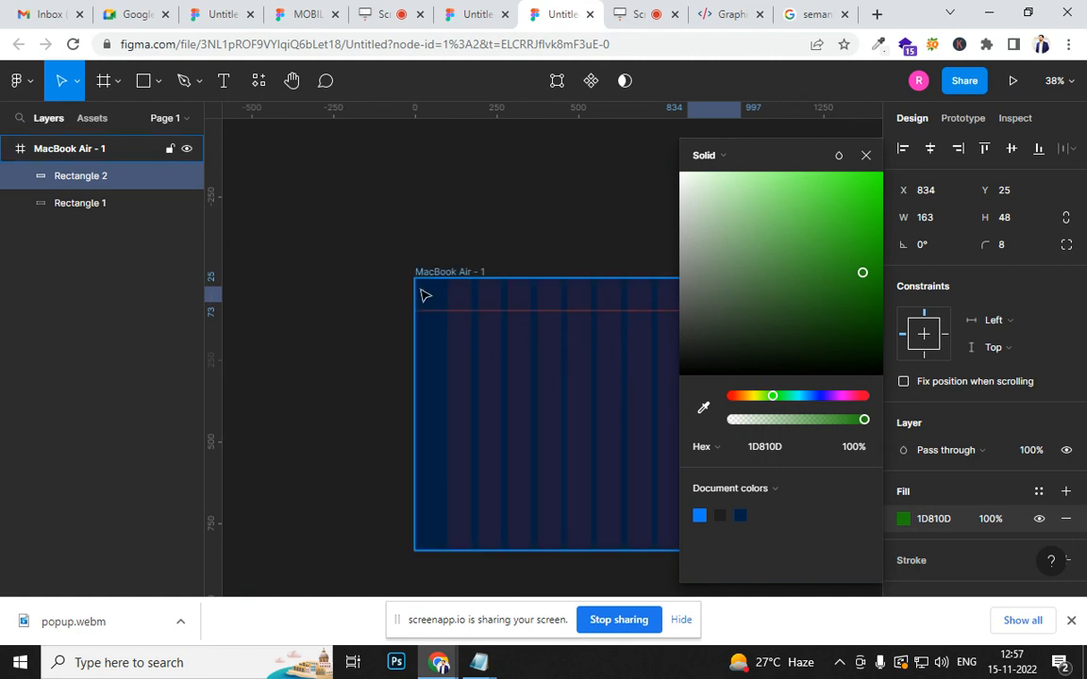
pyautogui.scroll(2, 460, 306)
pyautogui.scroll(5, 461, 306)
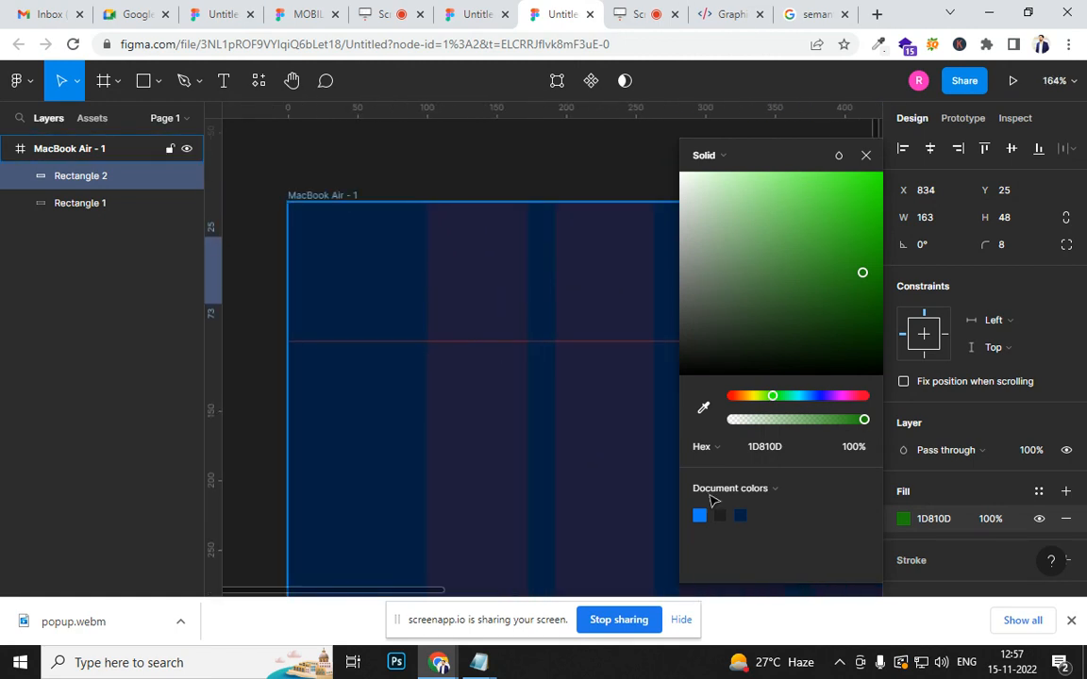
pyautogui.click(866, 154)
# - Save the website's header logo as the PNG image logo-light and place it in the Figma file
pyautogui.click(730, 15)
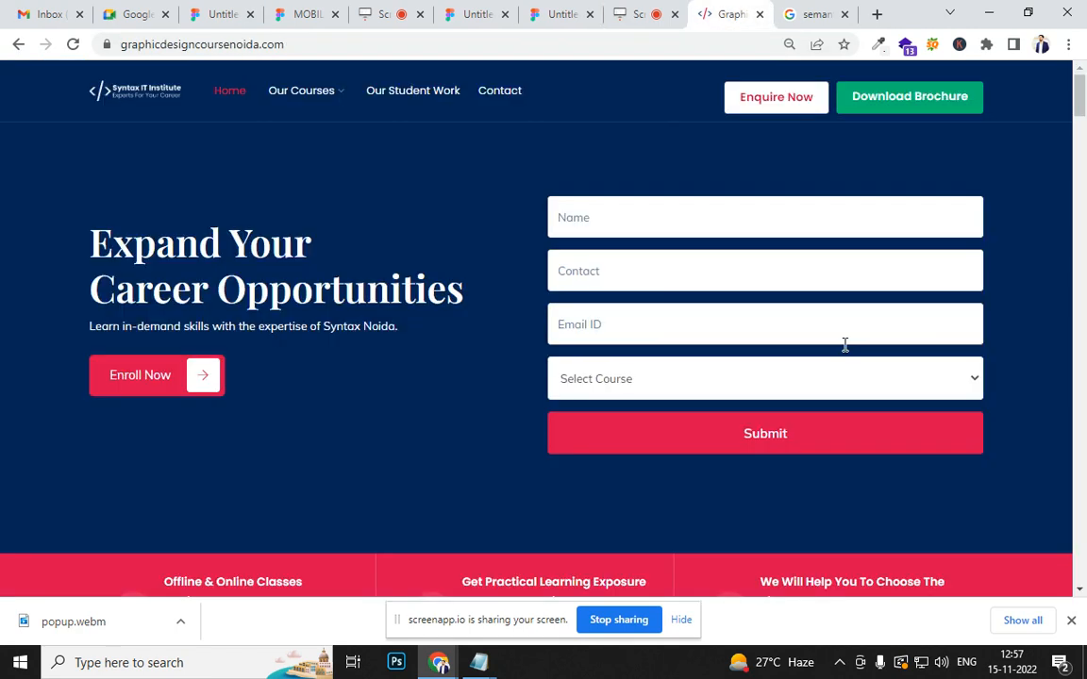
pyautogui.rightClick(134, 86)
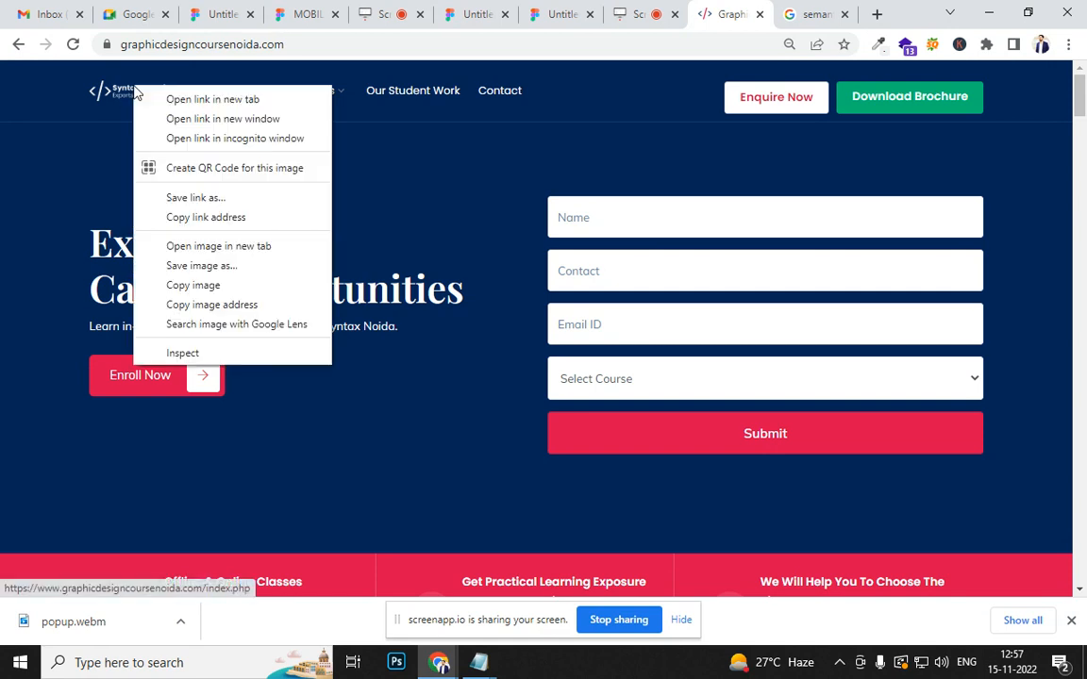
pyautogui.click(209, 265)
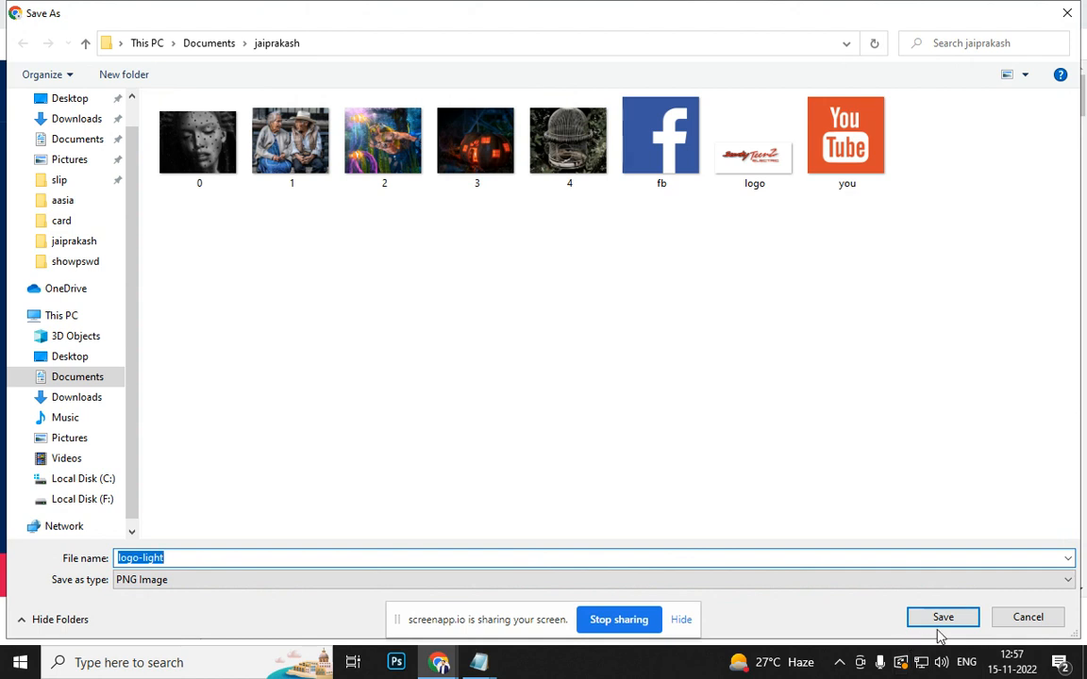
pyautogui.click(939, 618)
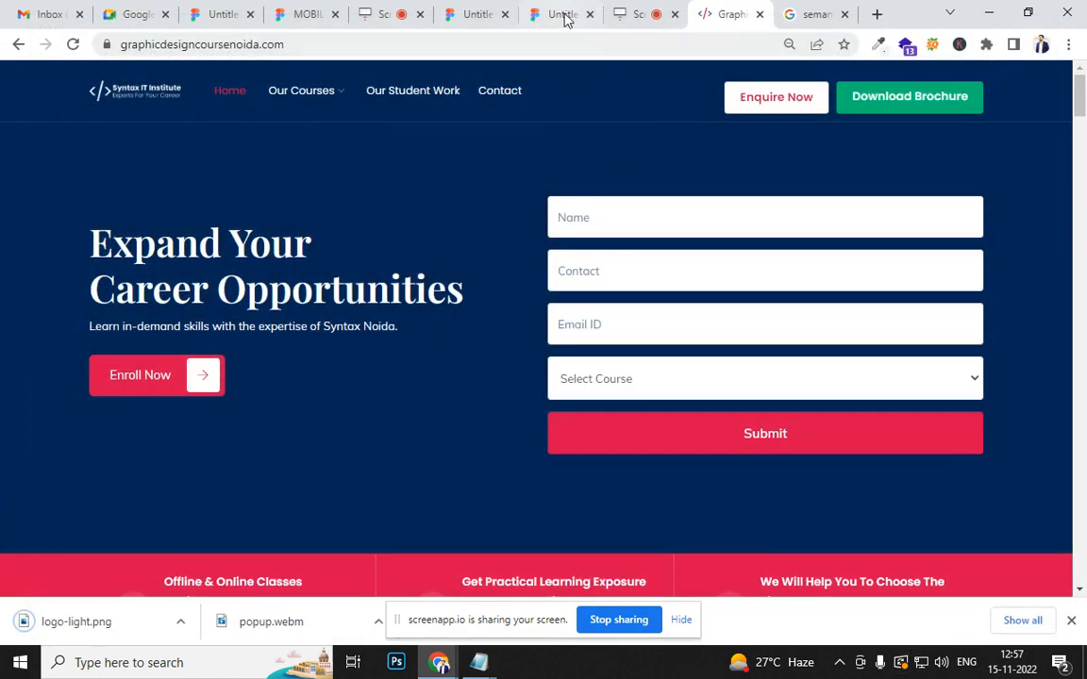
pyautogui.click(563, 17)
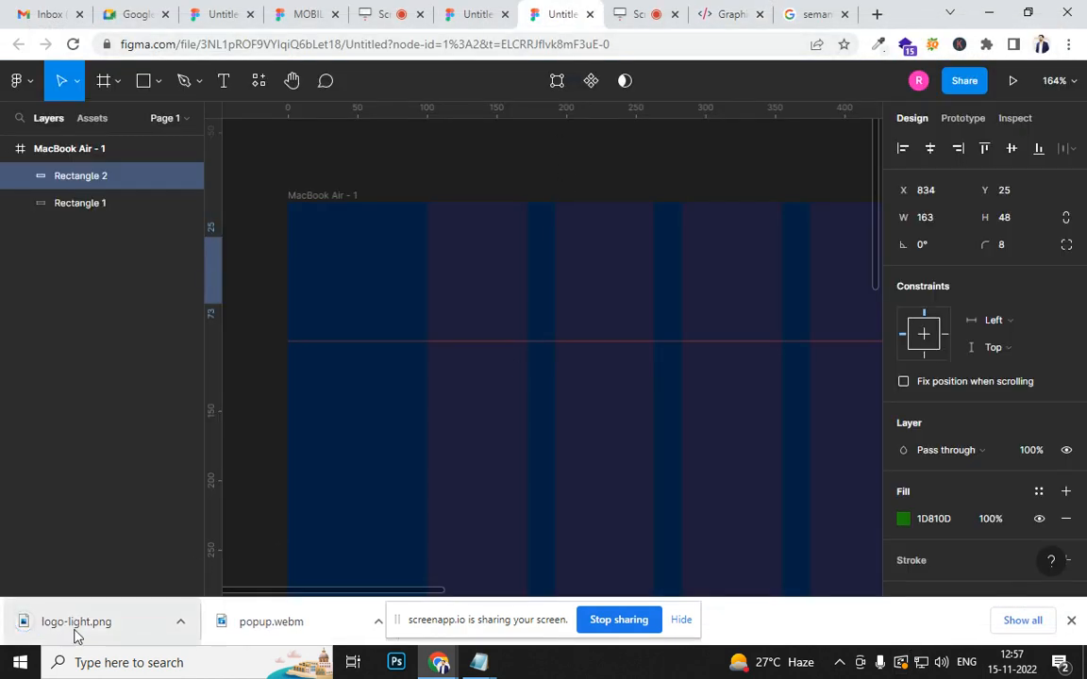
pyautogui.moveTo(68, 634); pyautogui.dragTo(500, 460)
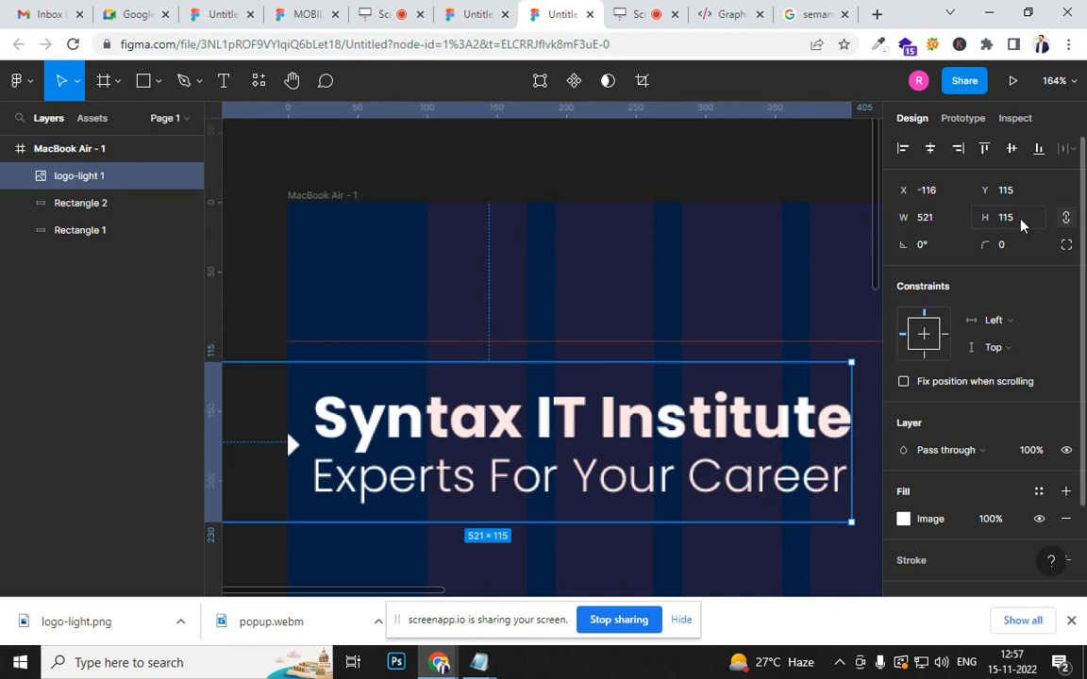
# - Scale the logo proportionally to a width of 100 and place it in the header's first columns at about X 104, Y 38
pyautogui.click(949, 220)
pyautogui.write('100')
pyautogui.press('Return')
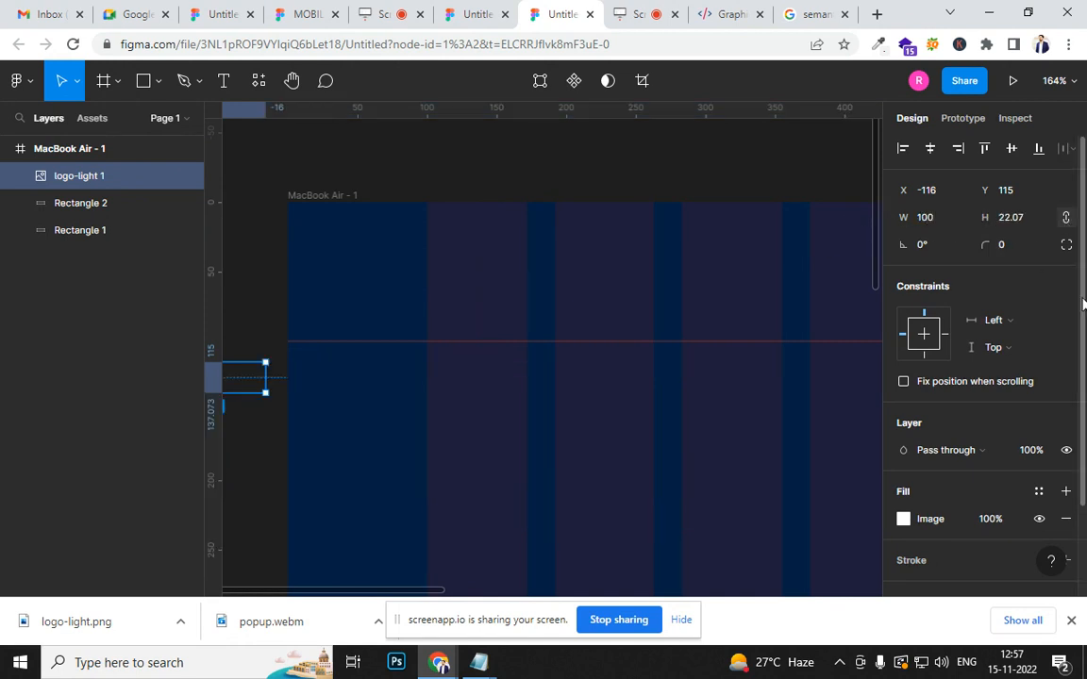
pyautogui.moveTo(313, 378); pyautogui.dragTo(559, 271)
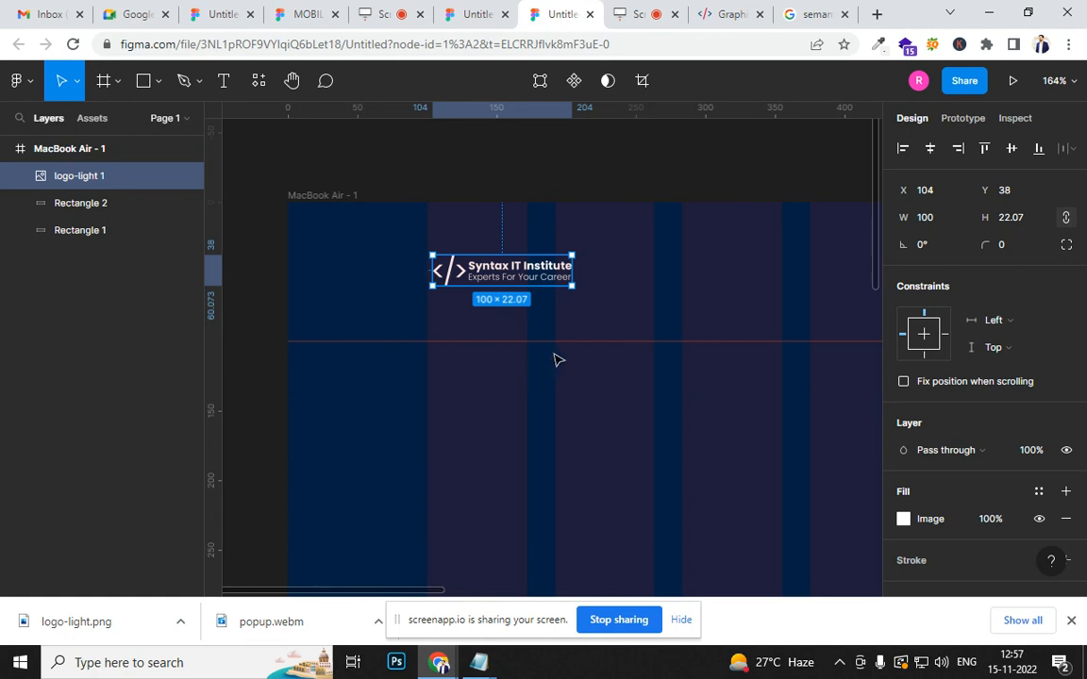
# - Try enlarging the header logo freehand to about 136 × 30
pyautogui.click(920, 218)
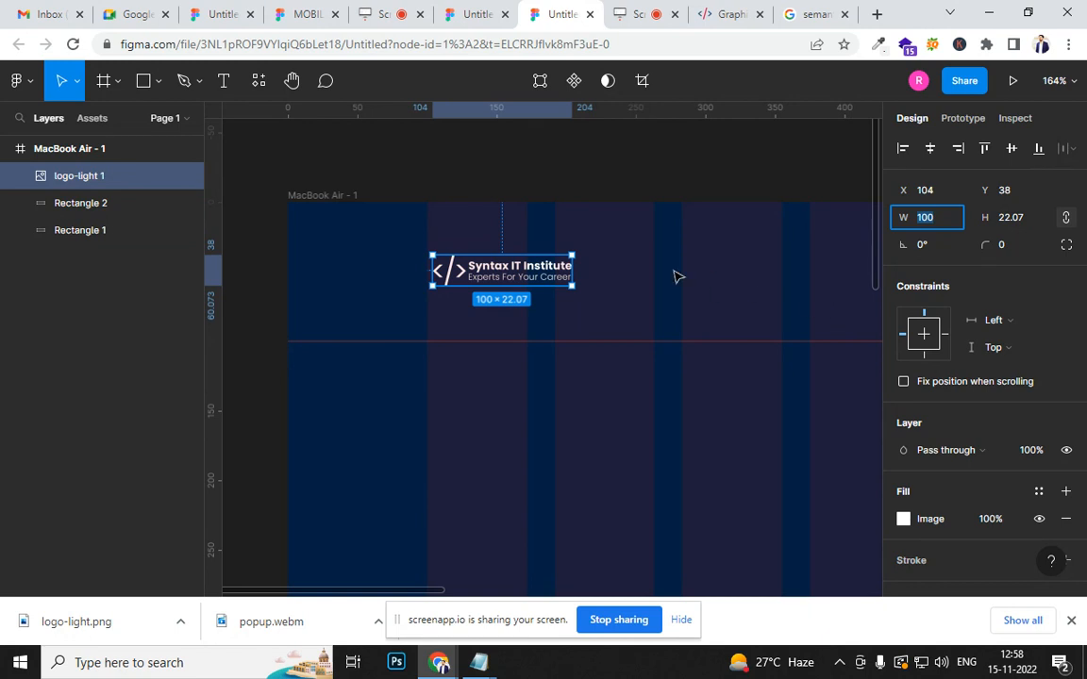
pyautogui.moveTo(572, 284); pyautogui.dragTo(621, 296)
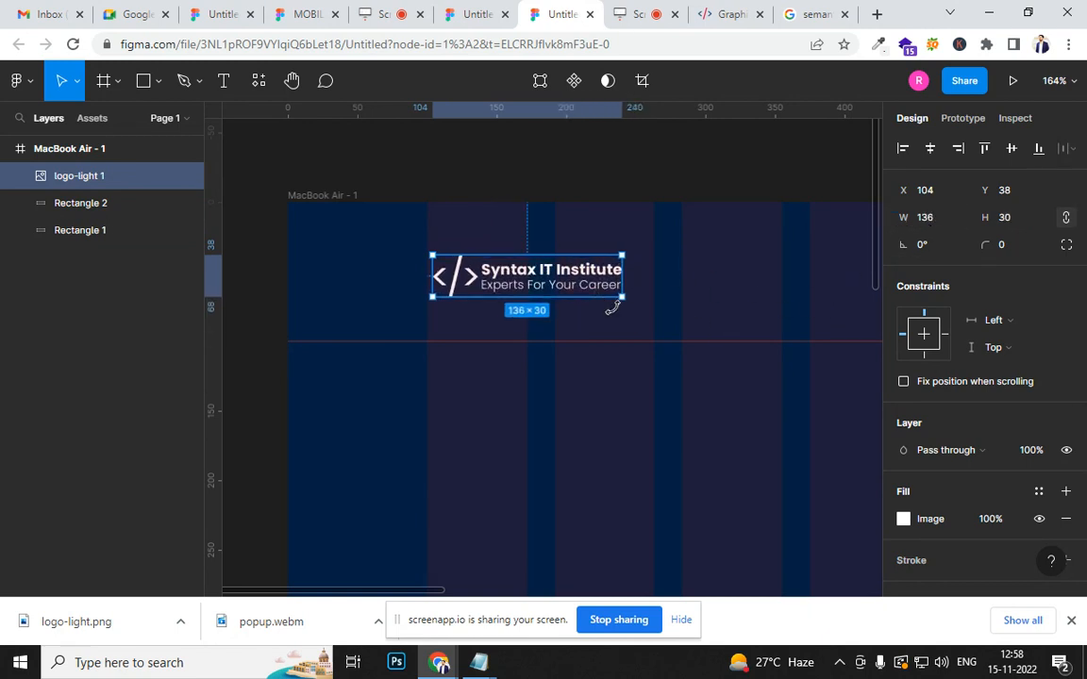
pyautogui.hotkey('ctrl', 'z')
pyautogui.moveTo(571, 283); pyautogui.dragTo(620, 313)
pyautogui.hotkey('ctrl', 'z')
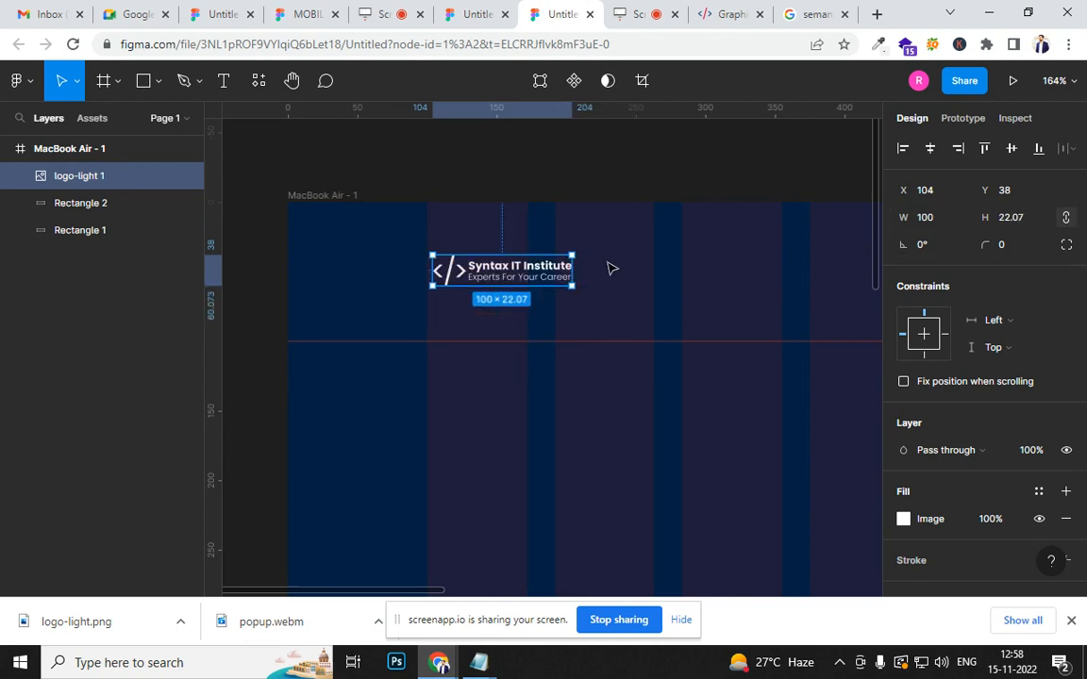
# - Set the header logo's width to 220 with its proportions locked
pyautogui.click(928, 219)
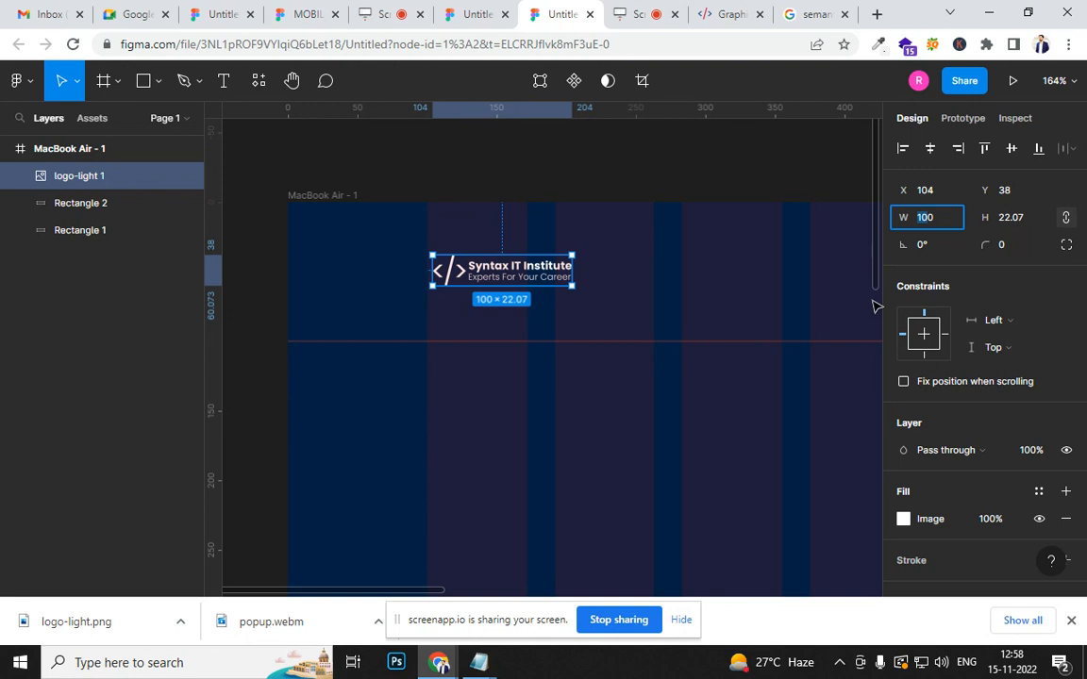
pyautogui.write('220')
pyautogui.press('Return')
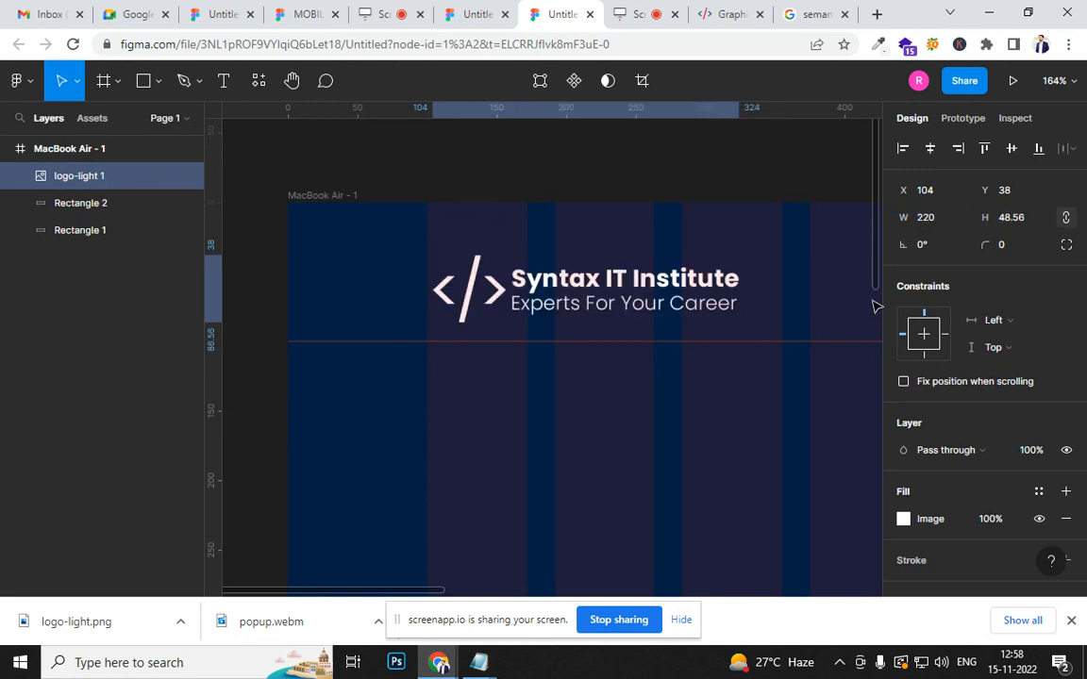
# - Try setting the header logo's width to 150 with its proportions unlocked
pyautogui.click(1066, 220)
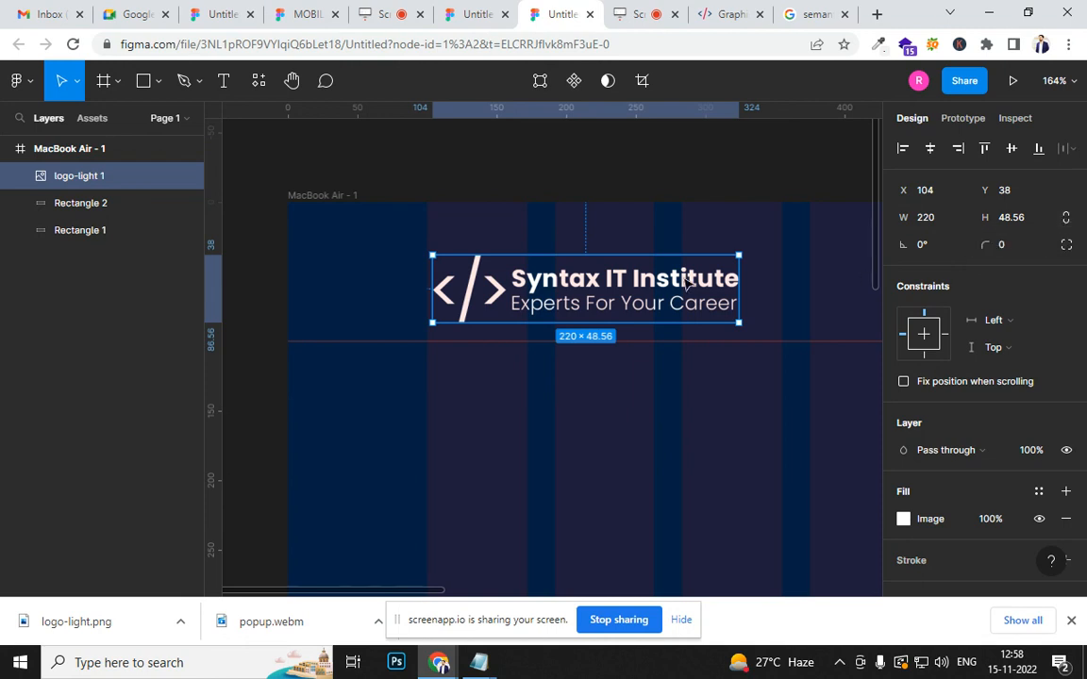
pyautogui.write('150')
pyautogui.press('Return')
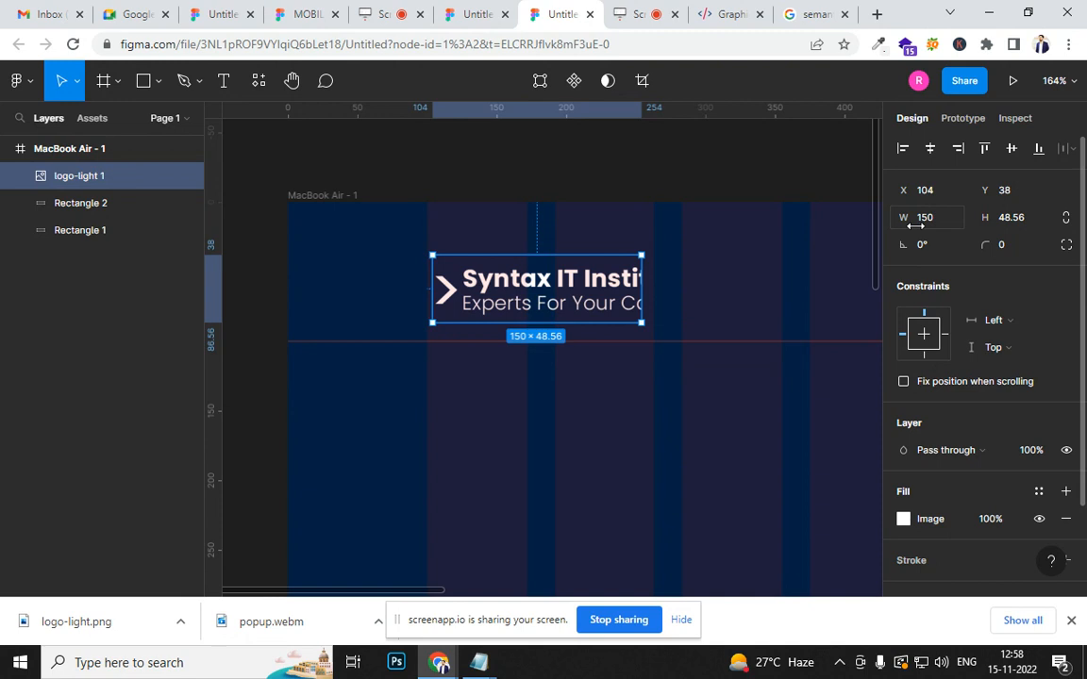
pyautogui.hotkey('ctrl', 'z')
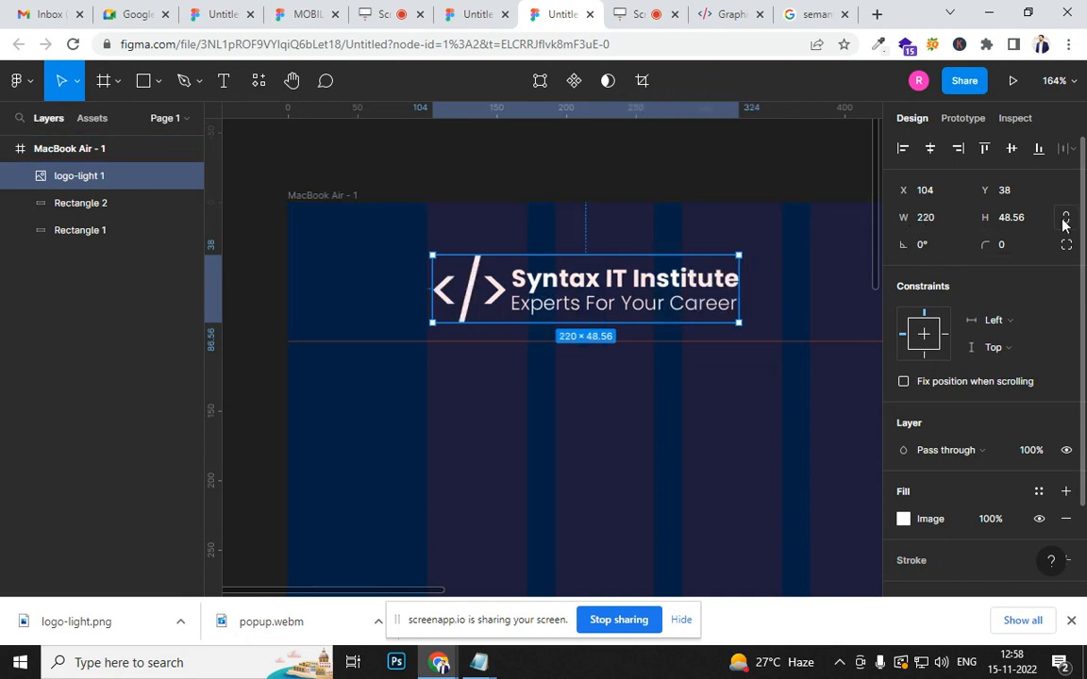
# - Lock the header logo's proportions again and set its width to 150
pyautogui.click(1066, 221)
pyautogui.click(922, 218)
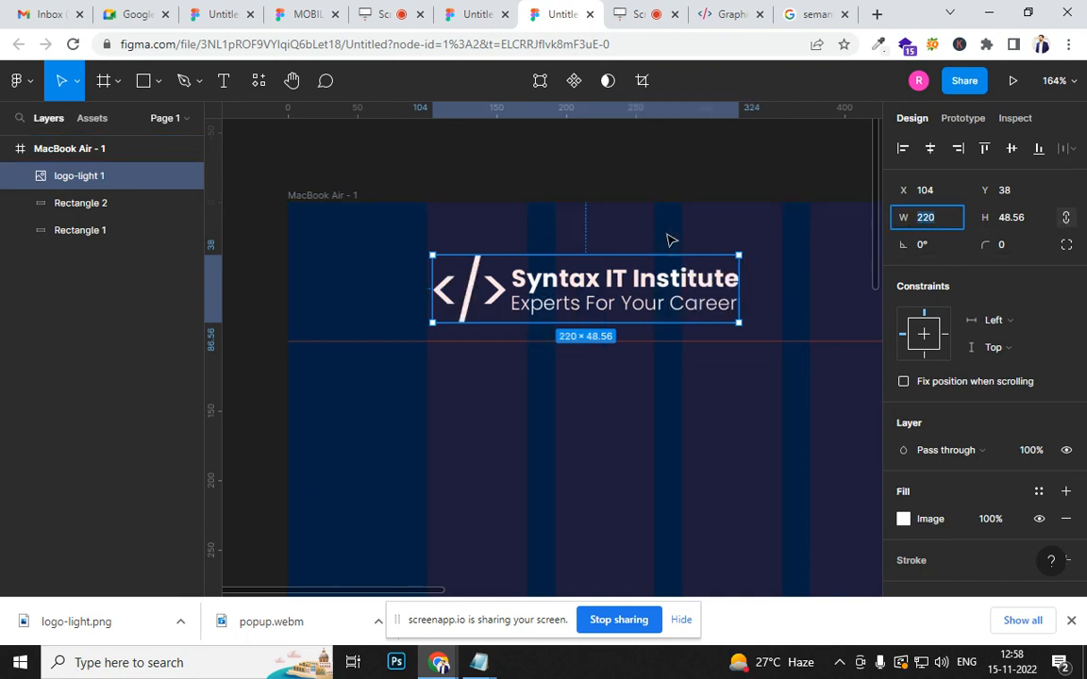
pyautogui.write('15')
pyautogui.press('Return')
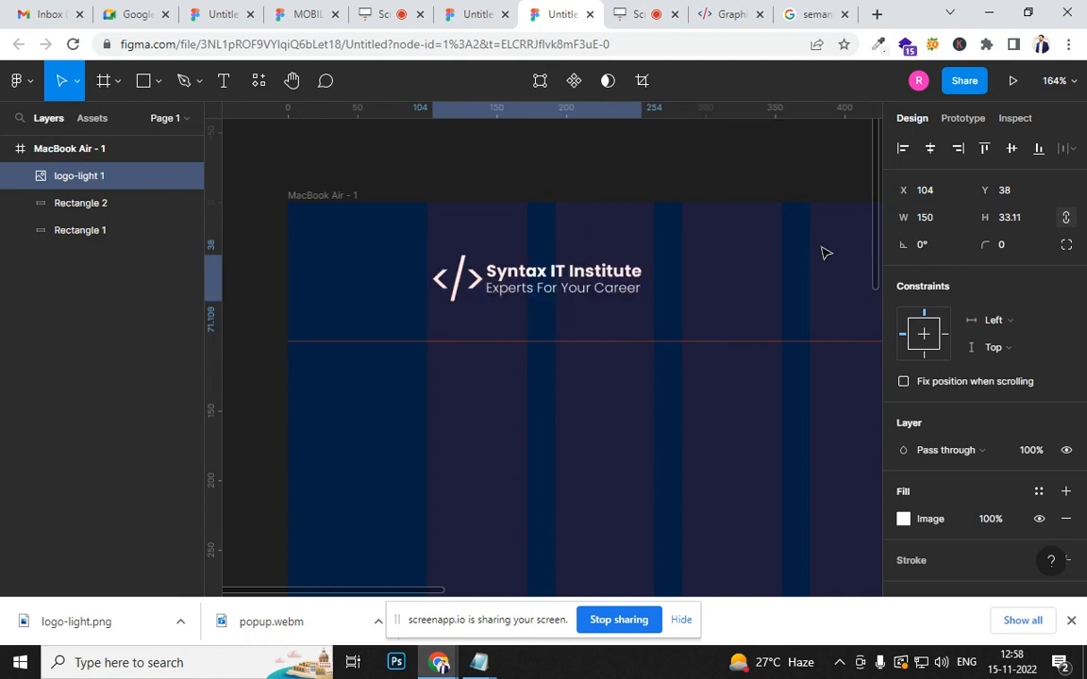
pyautogui.click(519, 436)
# - Narrow the green header rectangle by moving its left edge inward, keeping its right edge on the column edge
pyautogui.scroll(-5, 519, 438)
pyautogui.moveTo(658, 506); pyautogui.dragTo(503, 368)
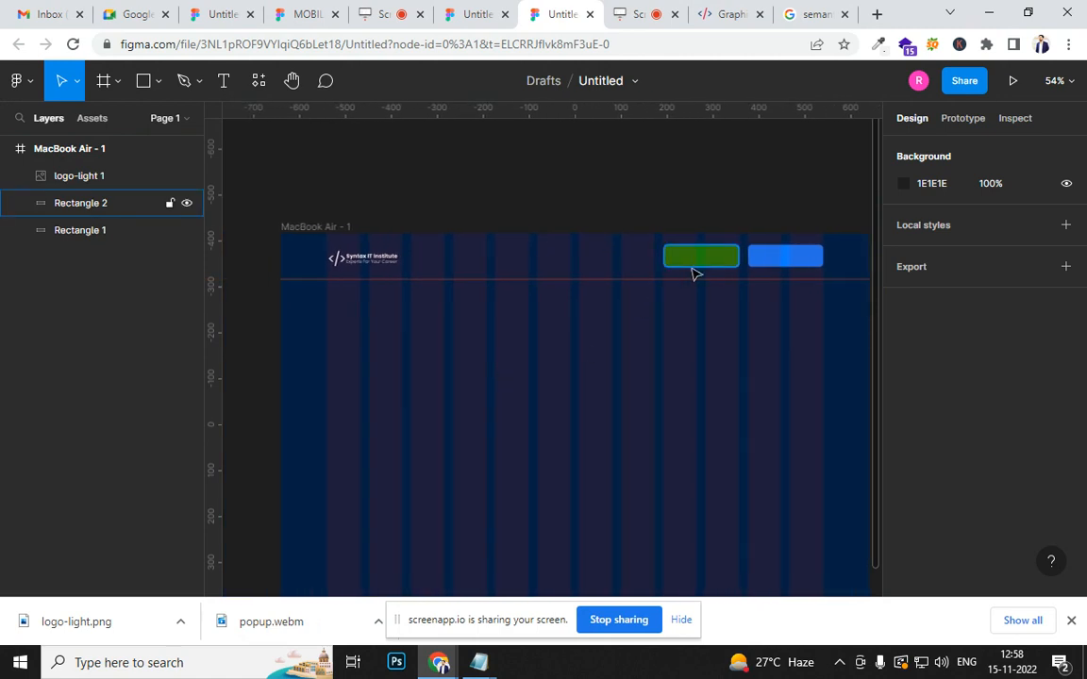
pyautogui.scroll(3, 693, 274)
pyautogui.scroll(-3, 696, 424)
pyautogui.scroll(3, 705, 368)
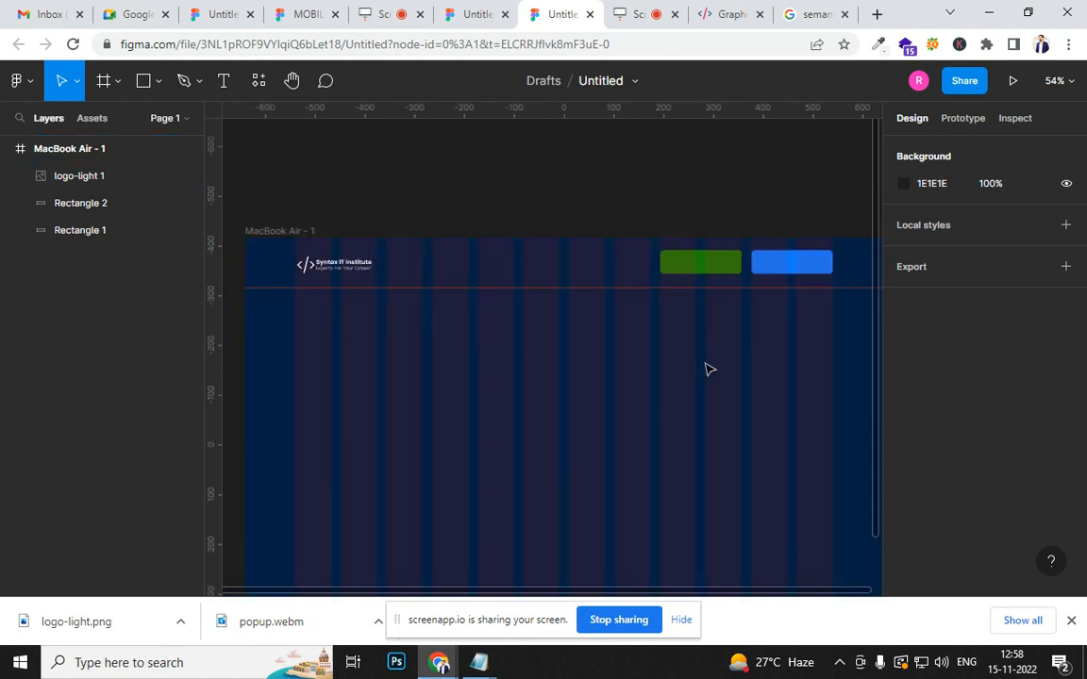
pyautogui.scroll(2, 541, 451)
pyautogui.scroll(3, 371, 437)
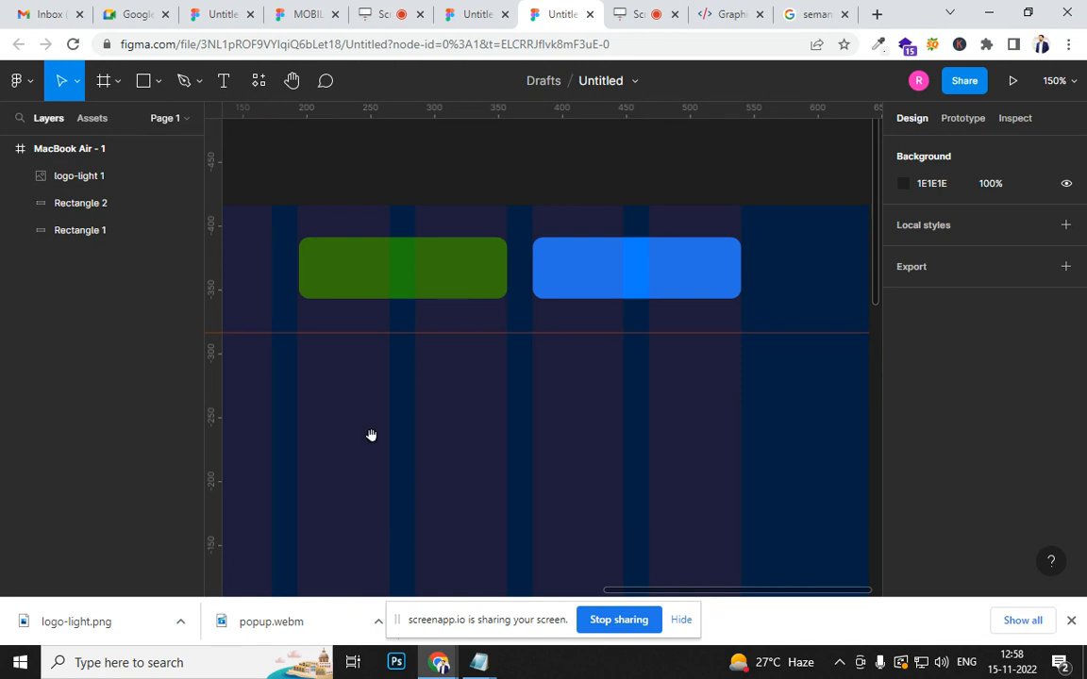
pyautogui.click(297, 272)
pyautogui.moveTo(298, 273); pyautogui.dragTo(334, 273)
pyautogui.click(439, 430)
pyautogui.click(477, 287)
pyautogui.click(622, 285)
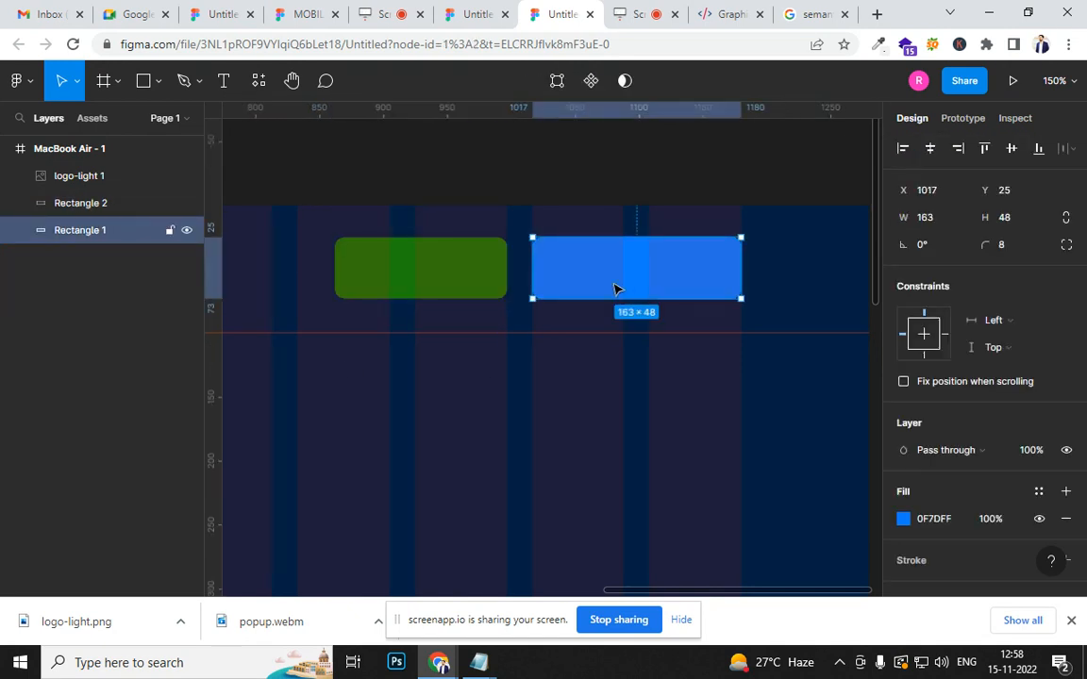
pyautogui.scroll(-3, 442, 425)
pyautogui.moveTo(485, 436); pyautogui.dragTo(812, 388)
pyautogui.scroll(5, 377, 387)
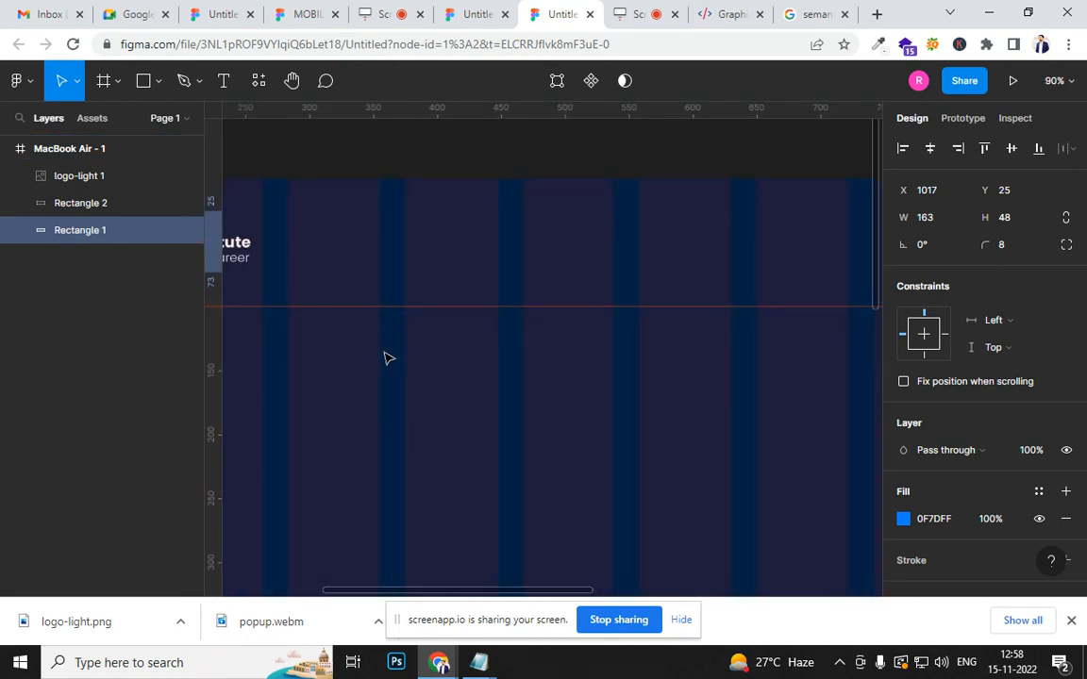
pyautogui.moveTo(324, 369); pyautogui.dragTo(506, 387)
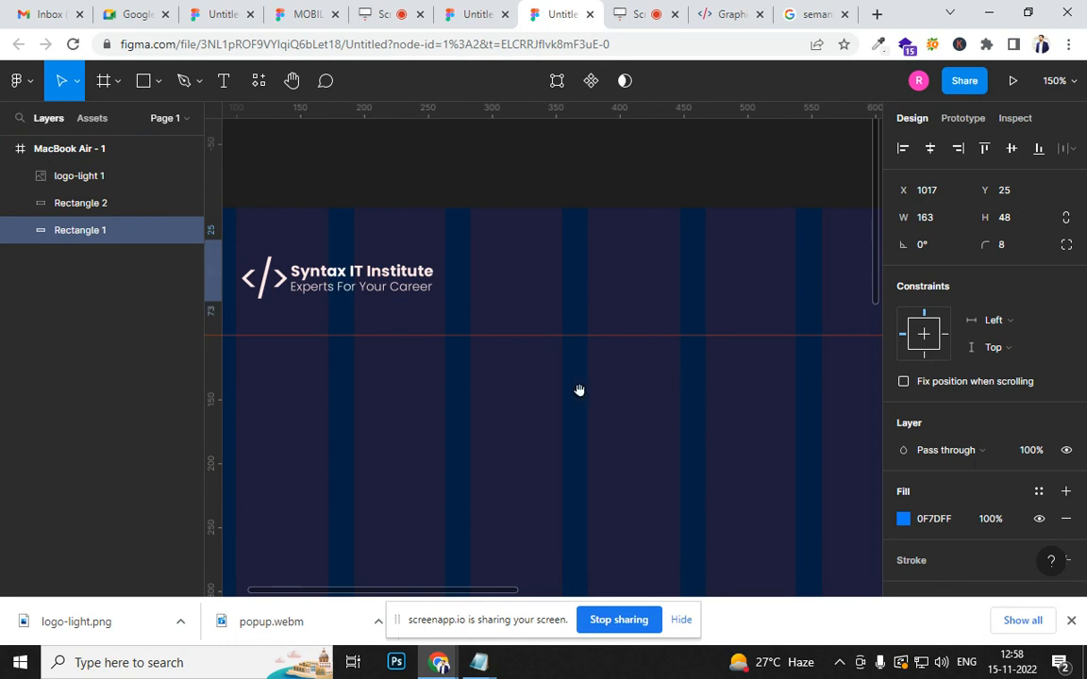
# - Add a text layer reading HOME in the header beside the logo
pyautogui.click(223, 85)
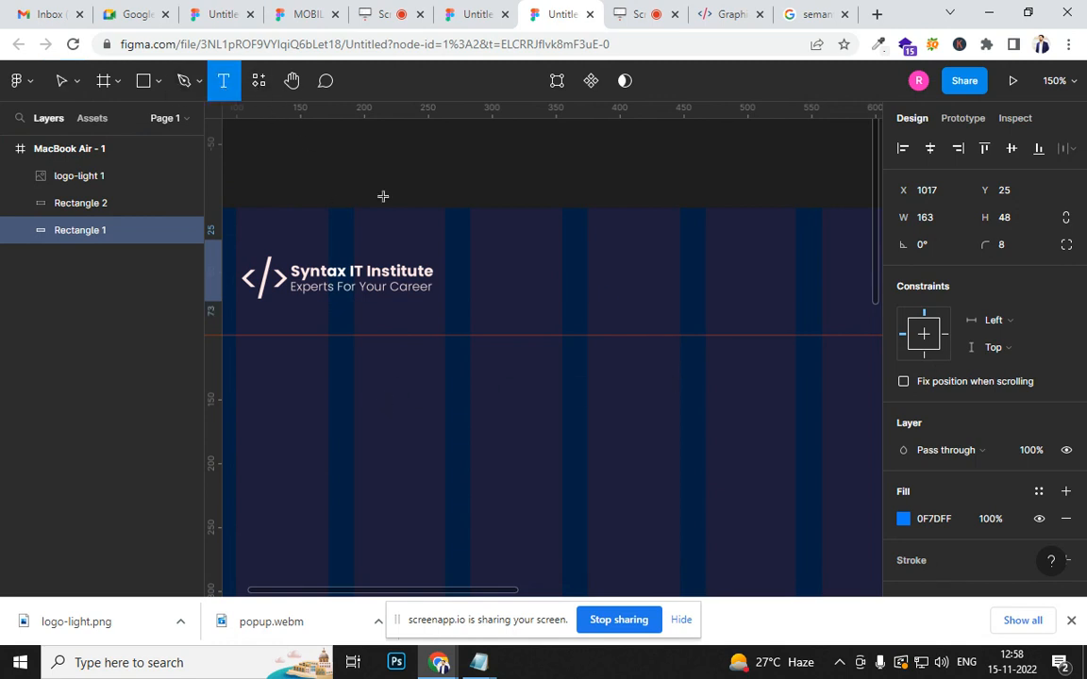
pyautogui.click(489, 274)
pyautogui.write('Ho')
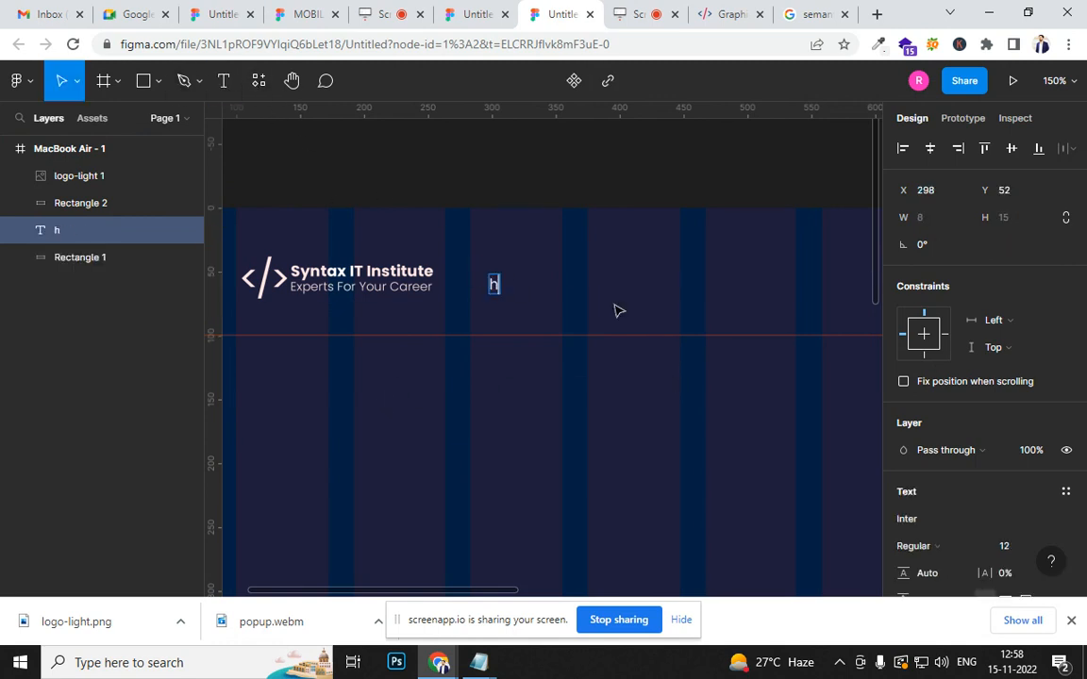
pyautogui.press('BackSpace')
pyautogui.press('BackSpace')
pyautogui.write('HOME')
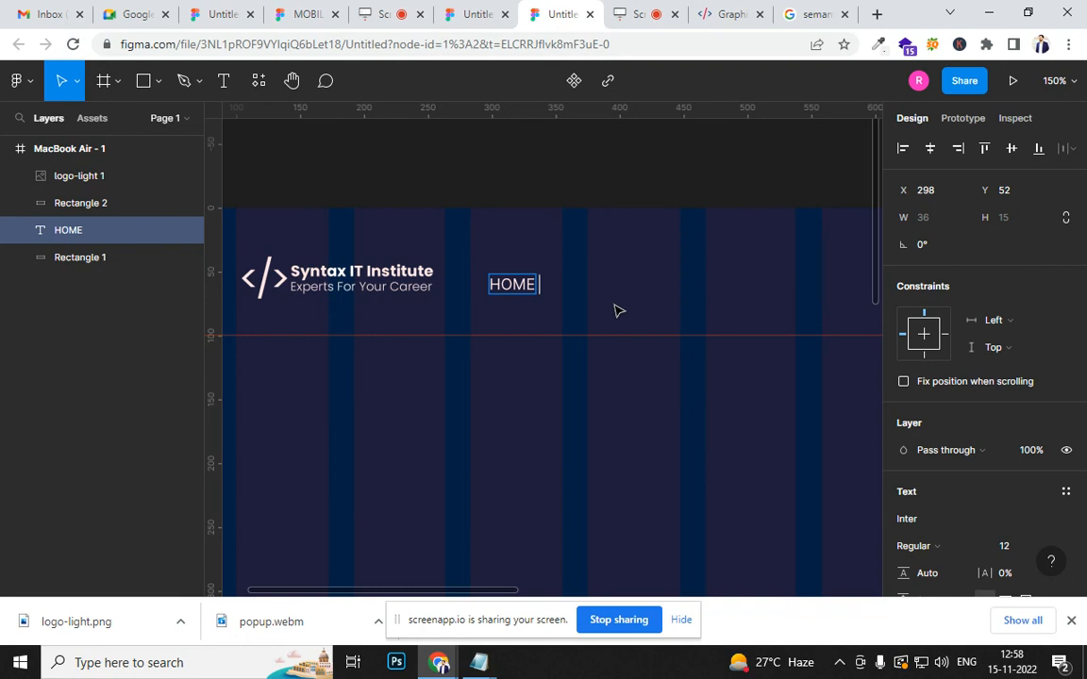
pyautogui.hotkey('ctrl', 'a')
pyautogui.hotkey('ctrl', 'c')
pyautogui.press('Right')
pyautogui.hotkey('ctrl', 'v')
pyautogui.hotkey('ctrl', 'v')
pyautogui.hotkey('ctrl', 'v')
pyautogui.hotkey('ctrl', 'v')
pyautogui.hotkey('ctrl', 'v')
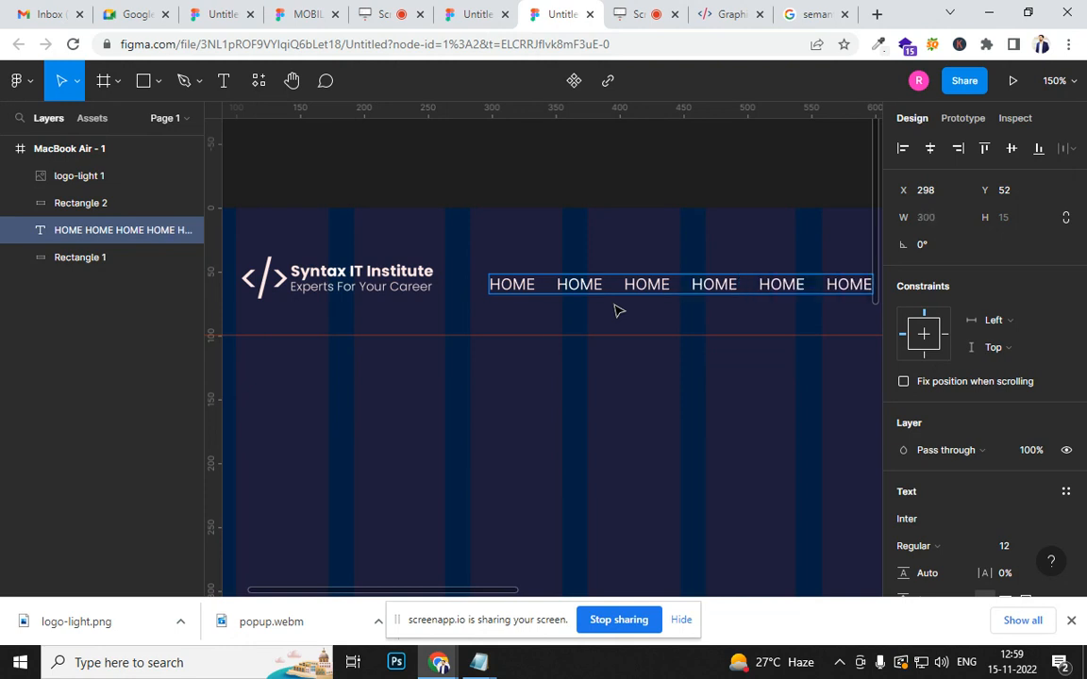
pyautogui.press('BackSpace')
pyautogui.press('BackSpace')
pyautogui.press('BackSpace')
pyautogui.press('BackSpace')
pyautogui.press('BackSpace')
pyautogui.press('BackSpace')
pyautogui.press('BackSpace')
pyautogui.press('BackSpace')
pyautogui.press('BackSpace')
pyautogui.press('BackSpace')
pyautogui.press('BackSpace')
pyautogui.press('BackSpace')
pyautogui.press('BackSpace')
pyautogui.press('BackSpace')
pyautogui.press('BackSpace')
pyautogui.press('BackSpace')
pyautogui.press('BackSpace')
pyautogui.press('BackSpace')
pyautogui.press('BackSpace')
pyautogui.press('BackSpace')
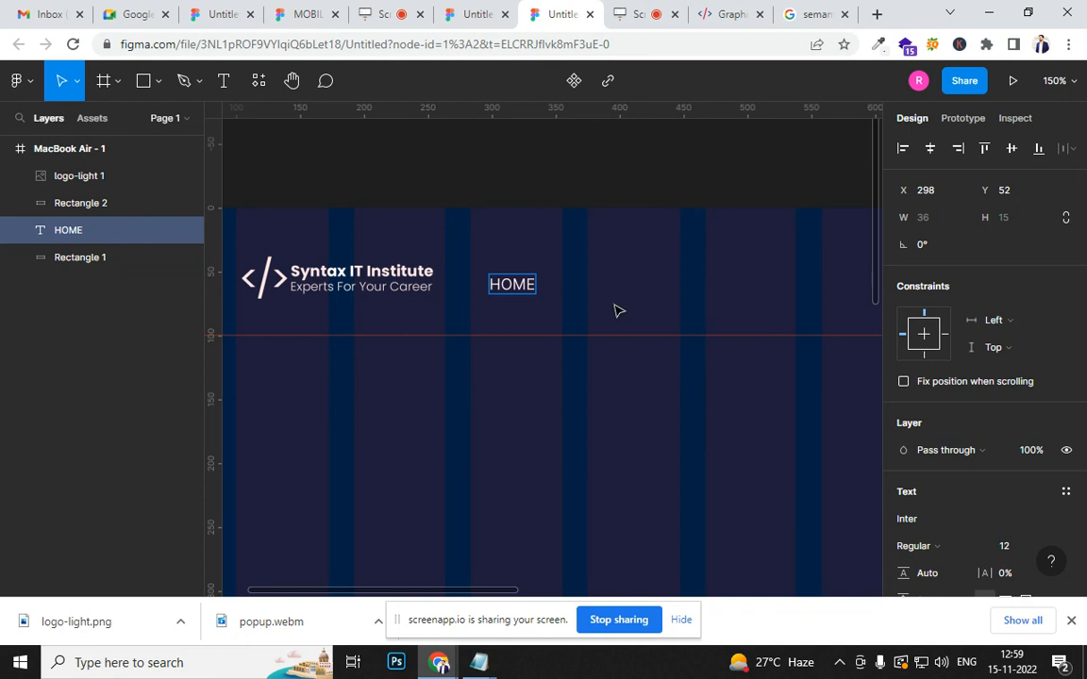
# - Repeat HOME along the same text line, separated by wide spaces, until the menu has eight entries
pyautogui.hotkey('ctrl', 'a')
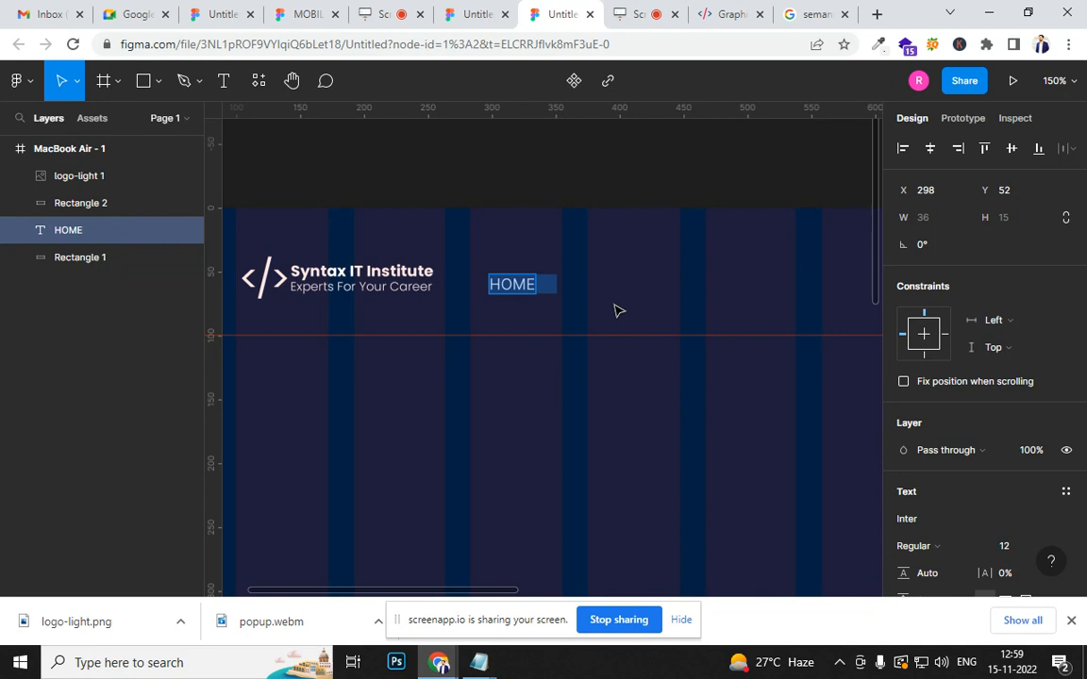
pyautogui.press('Right')
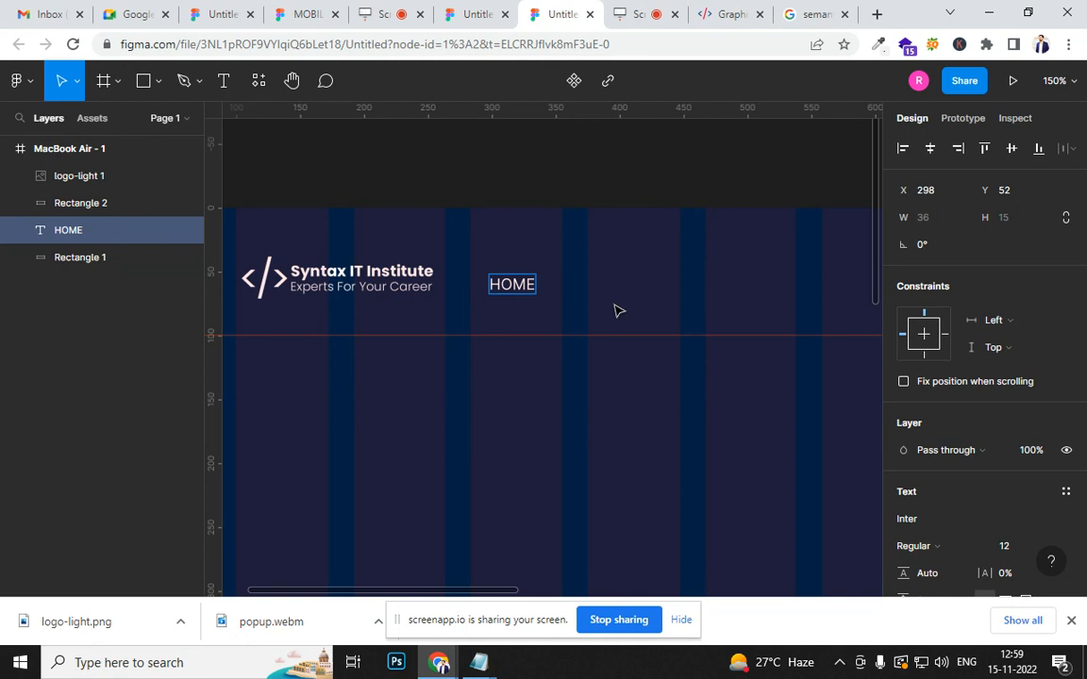
pyautogui.write('HOME    HOME    HOME    HOME    HOME    HOME')
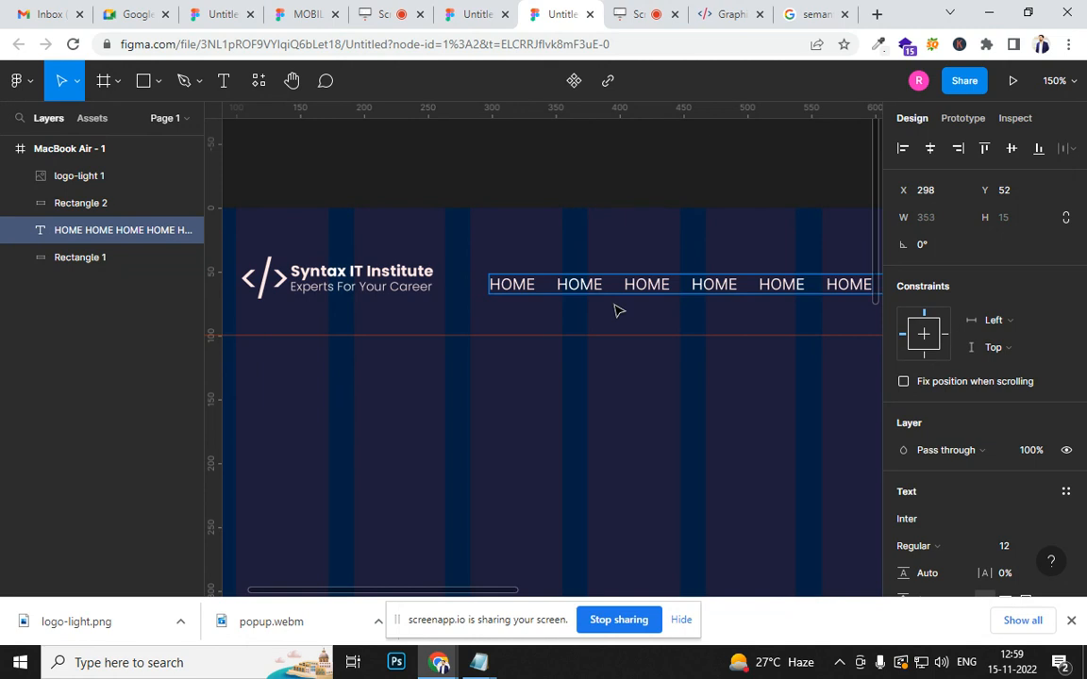
pyautogui.hotkey('ctrl', '-')
pyautogui.write('HOME')
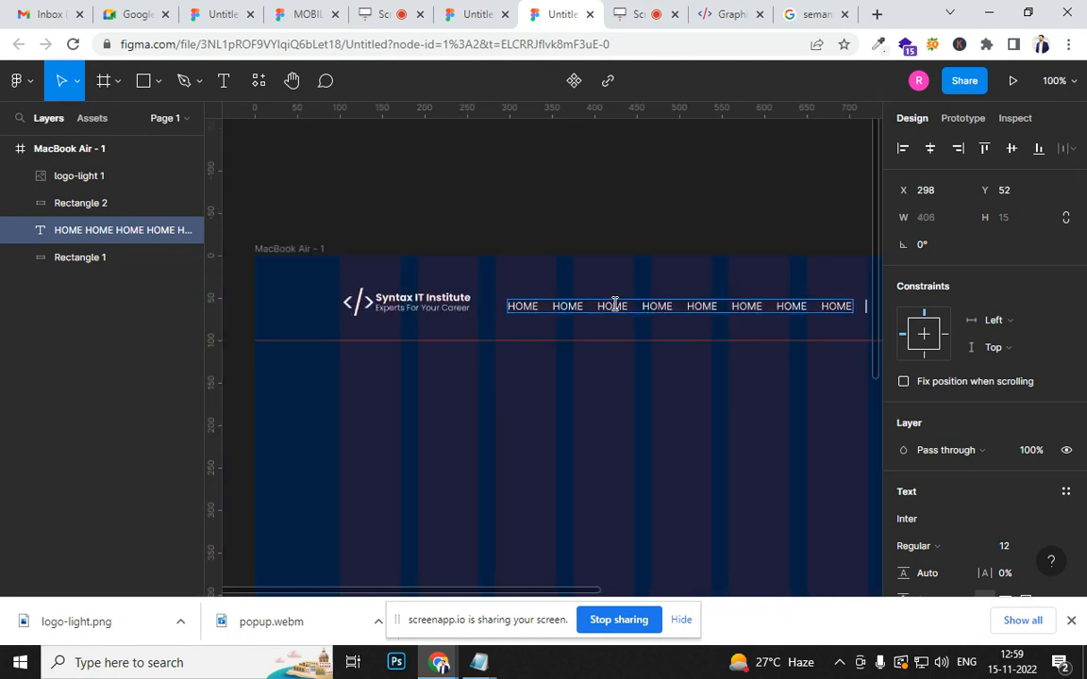
# - Replace the second and third HOME entries of the menu text with ABOUT US and SERVICES
pyautogui.scroll(5, 516, 304)
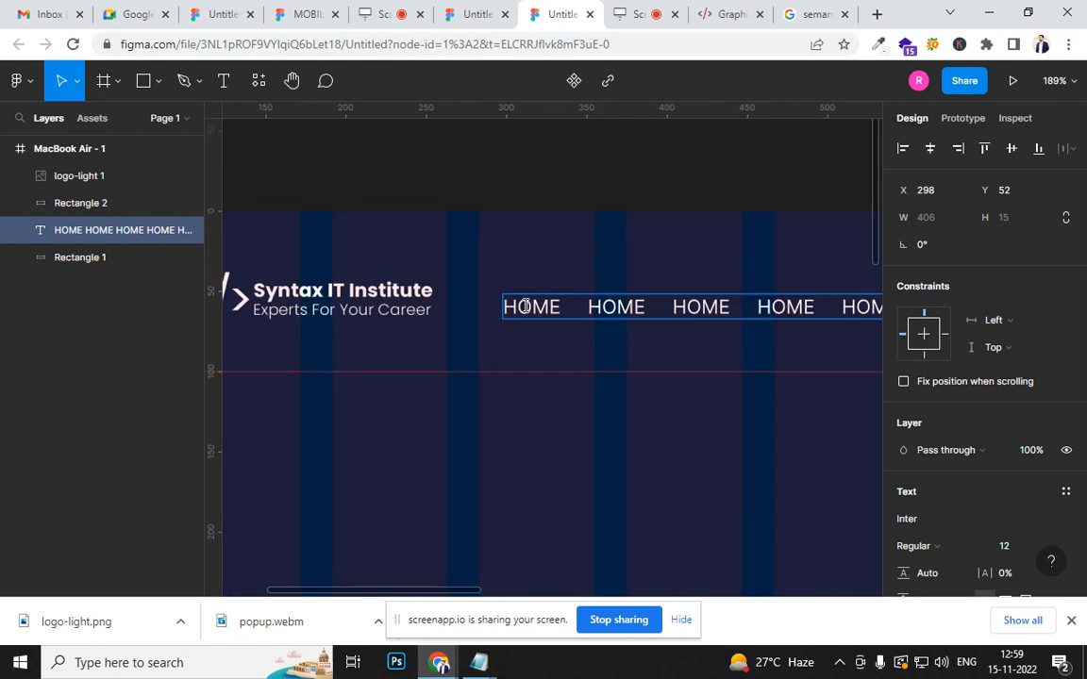
pyautogui.doubleClick(640, 309)
pyautogui.write('ABOUT US')
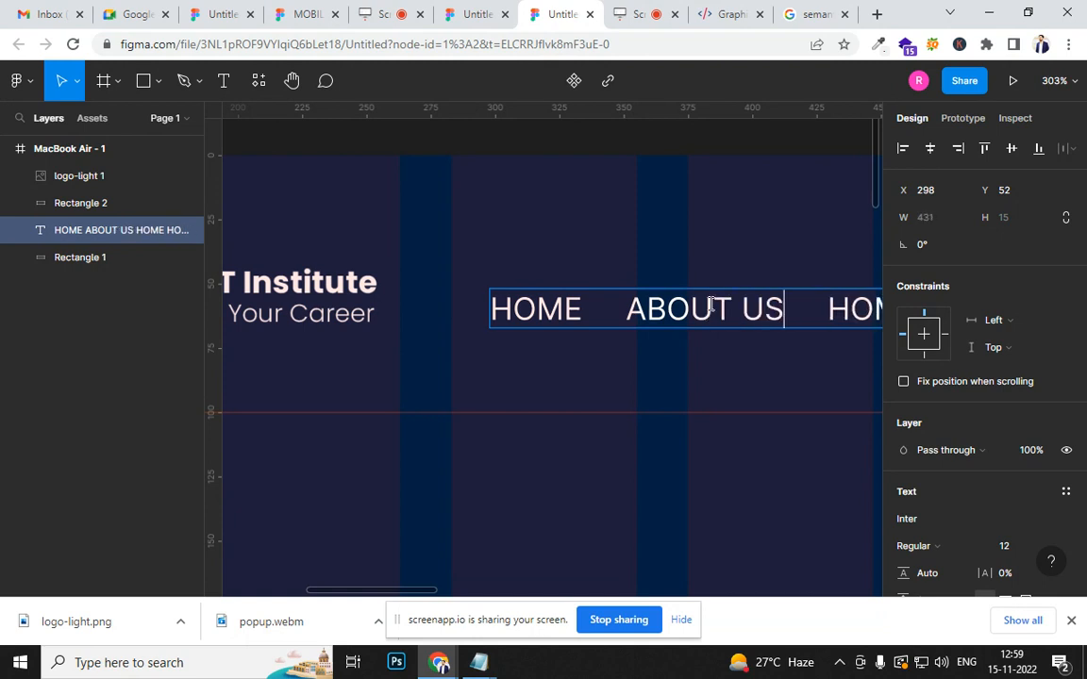
pyautogui.keyDown('ctrl'); pyautogui.scroll(-5, 710, 304); pyautogui.keyUp('ctrl')
pyautogui.doubleClick(790, 309)
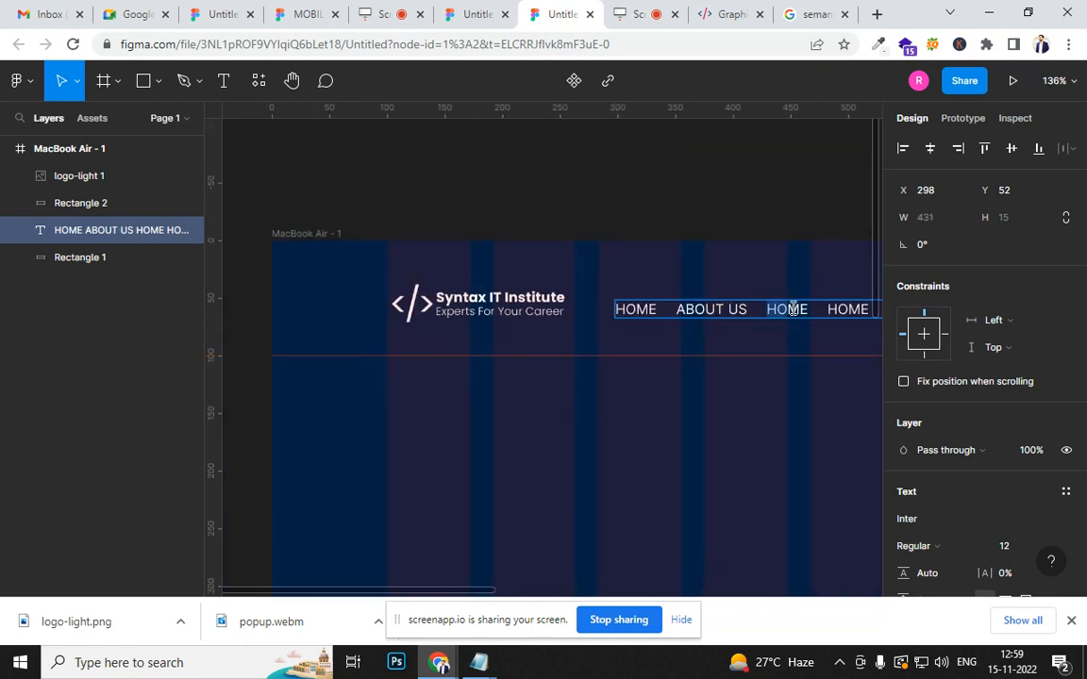
pyautogui.write('SERV')
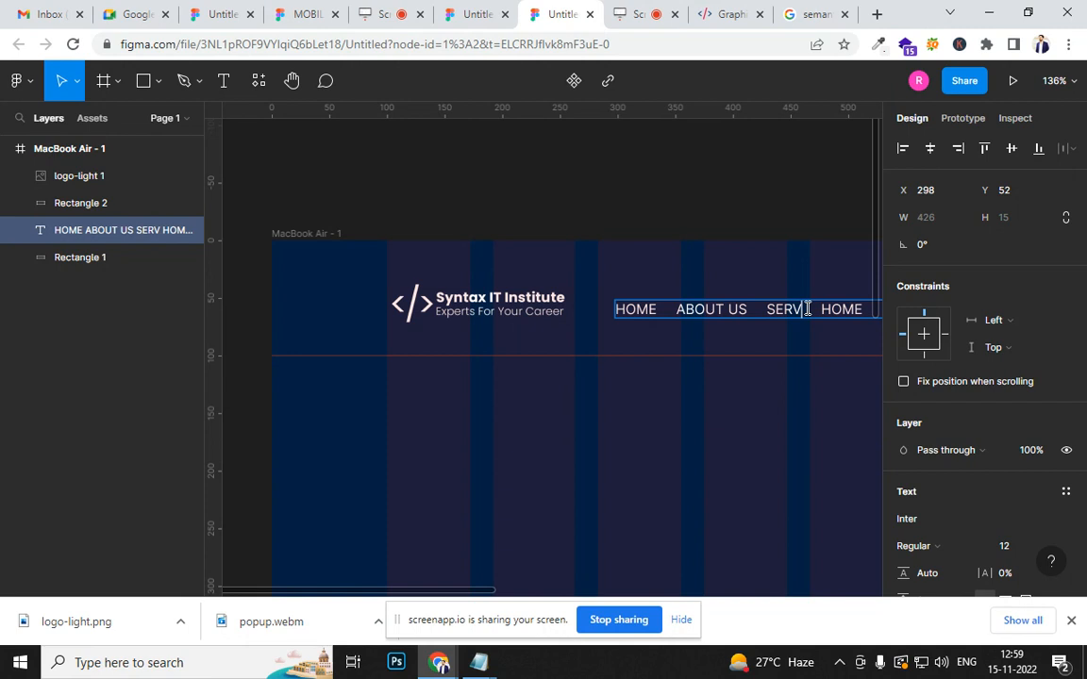
pyautogui.write('ICES')
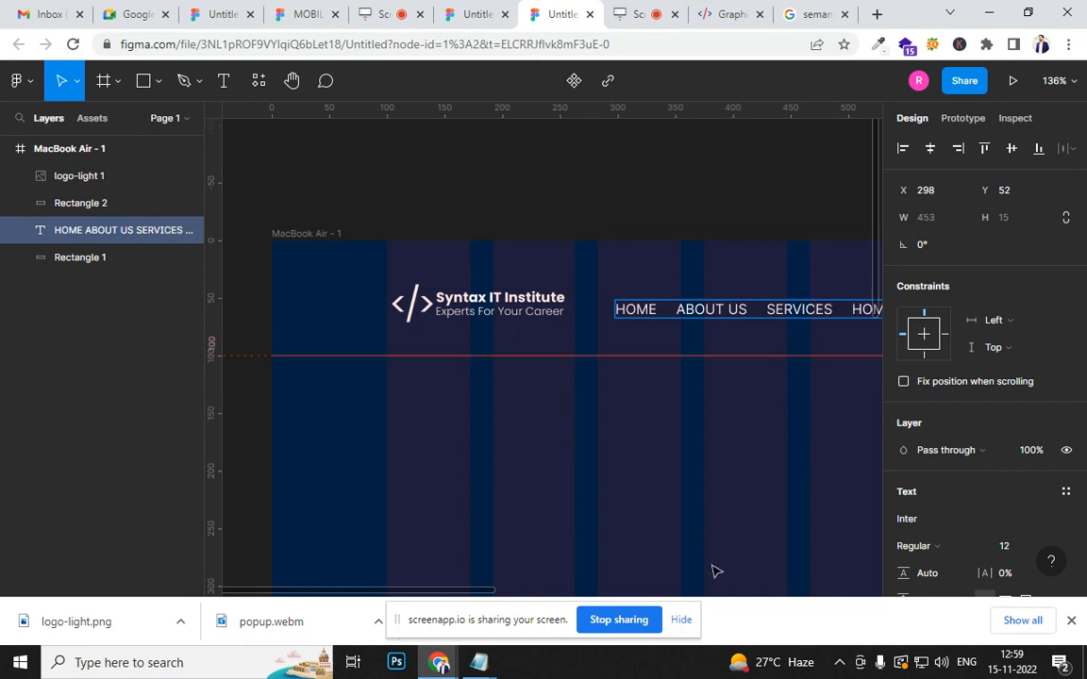
# - Replace the fourth menu entry with GALLERY
pyautogui.hscroll(8, 456, 589)
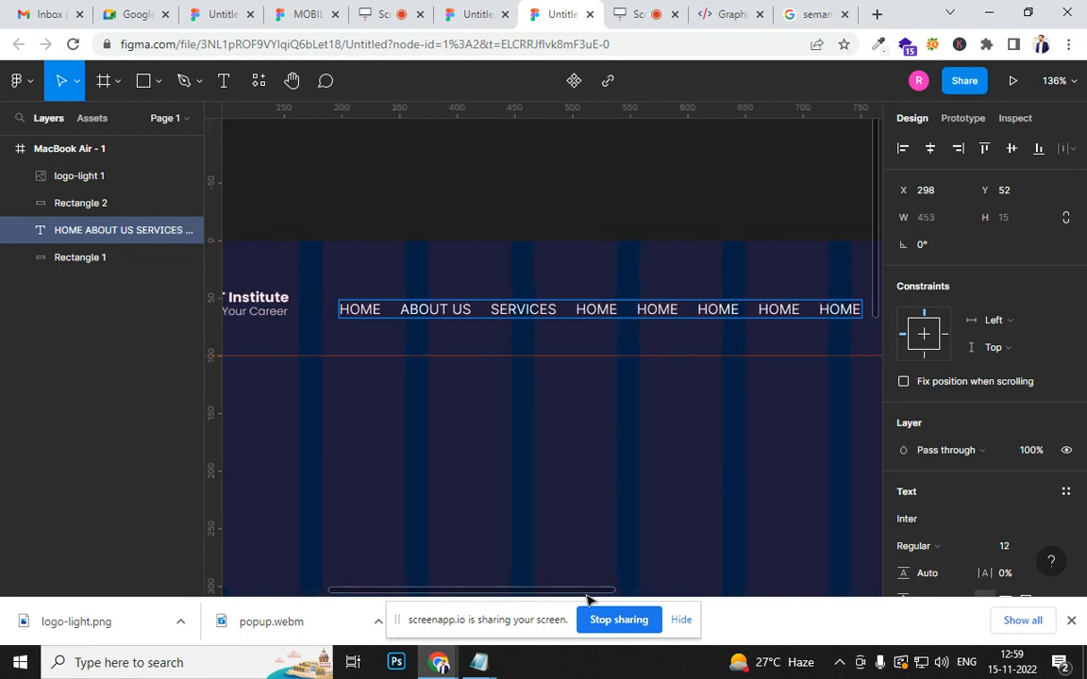
pyautogui.moveTo(458, 311); pyautogui.dragTo(488, 315)
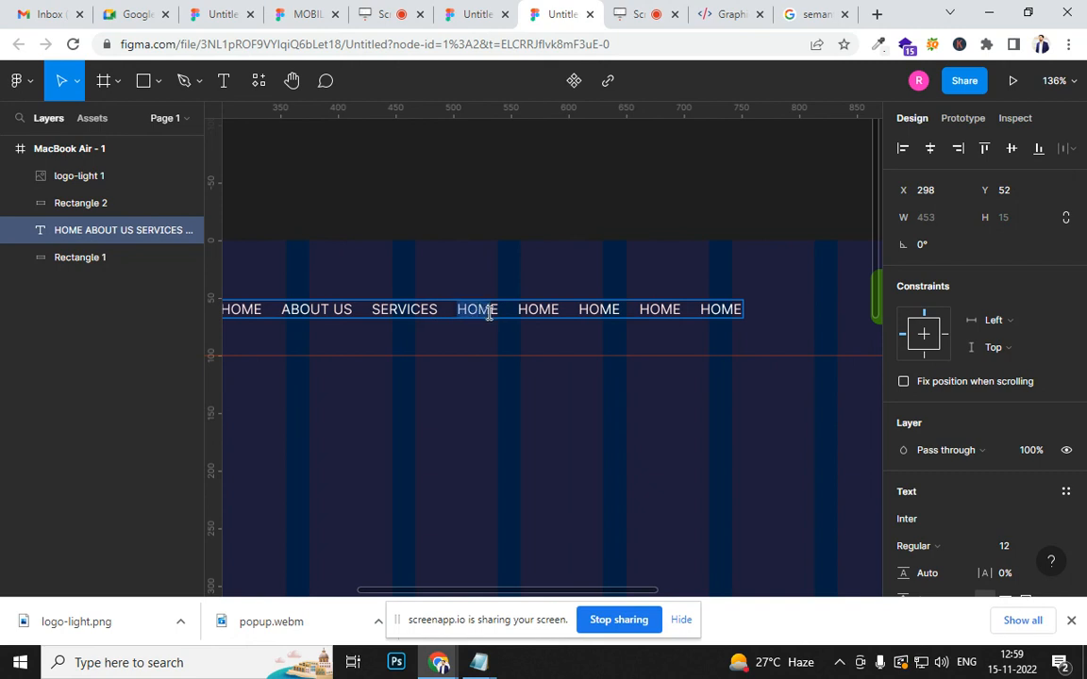
pyautogui.write('GALLERY')
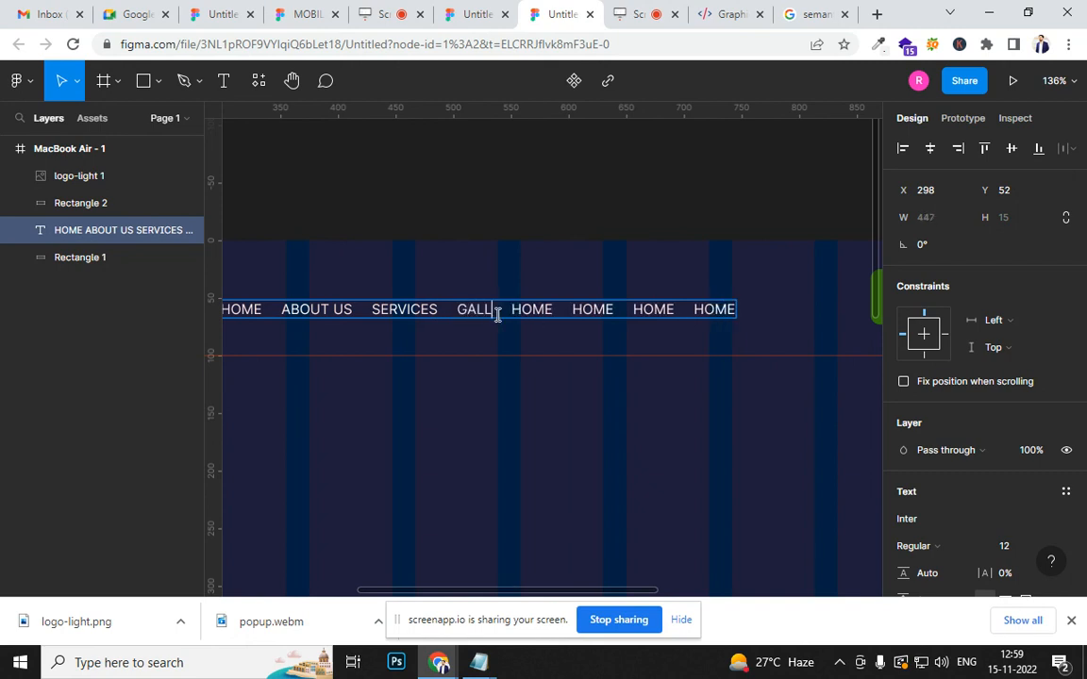
# - Replace the remaining HOME entries with CAREER and CONTACT US, spaced apart like the other entries, and finish editing the text
pyautogui.moveTo(535, 309); pyautogui.dragTo(785, 308)
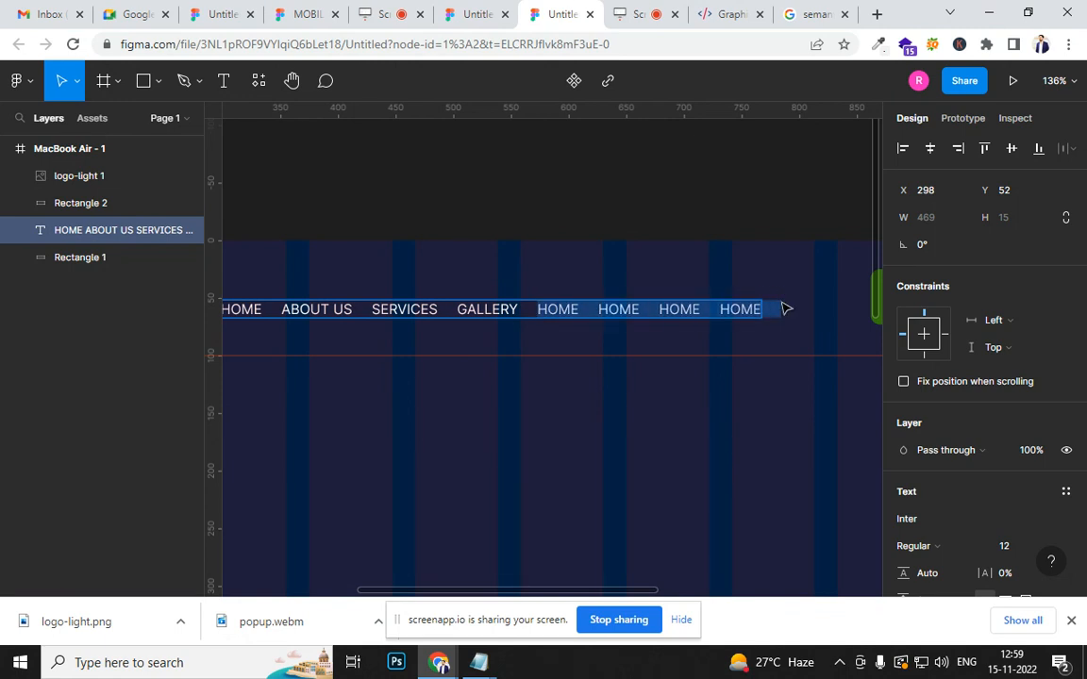
pyautogui.press('BackSpace')
pyautogui.write('CAREER')
pyautogui.write(' CP')
pyautogui.press('BackSpace')
pyautogui.write('ONT')
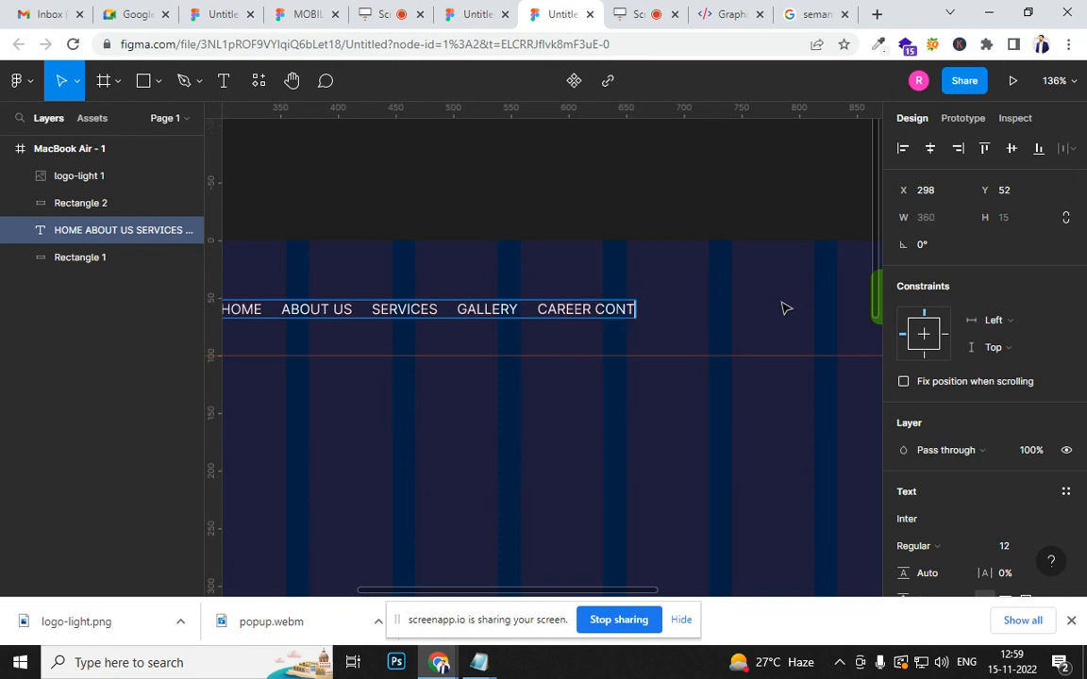
pyautogui.write('ACT US')
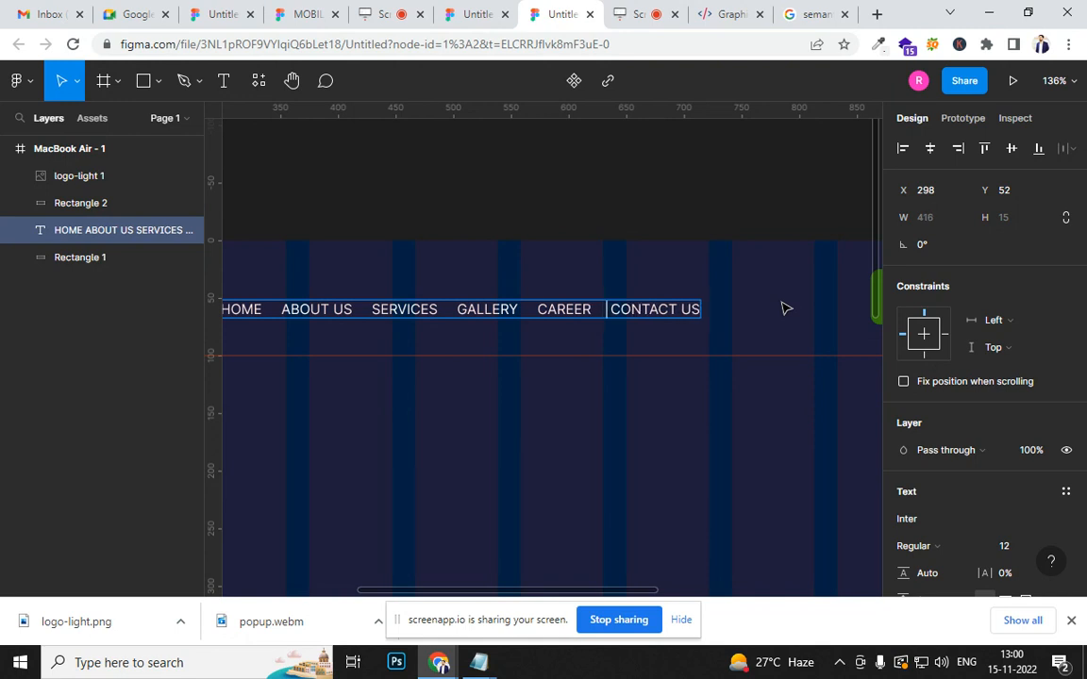
pyautogui.scroll(-5, 788, 309)
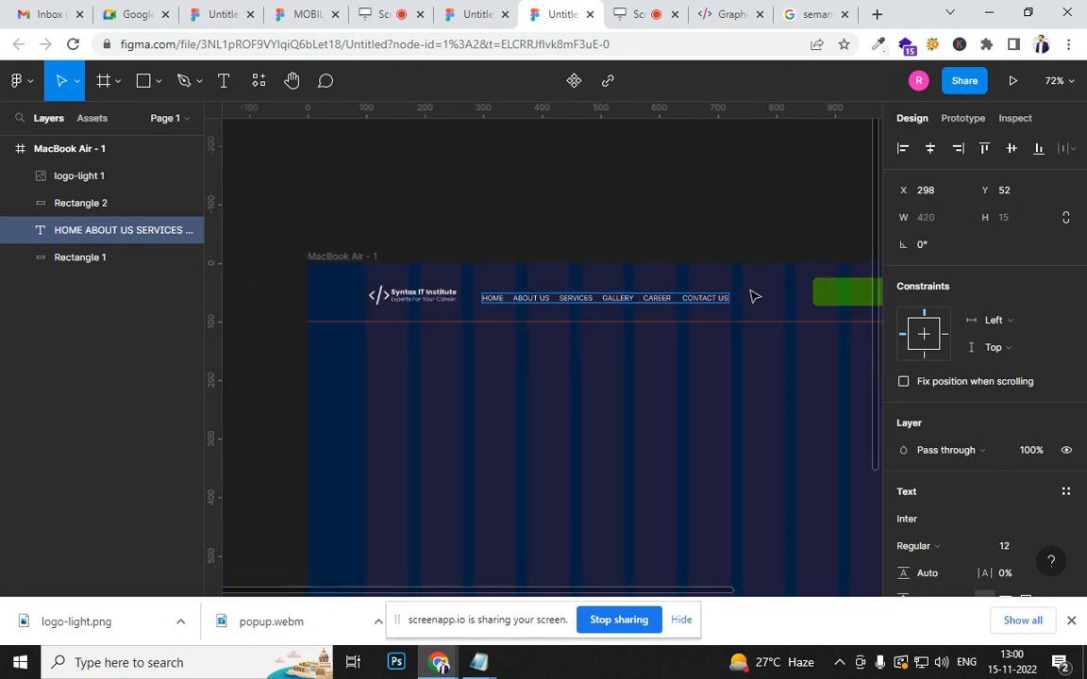
pyautogui.press('Escape')
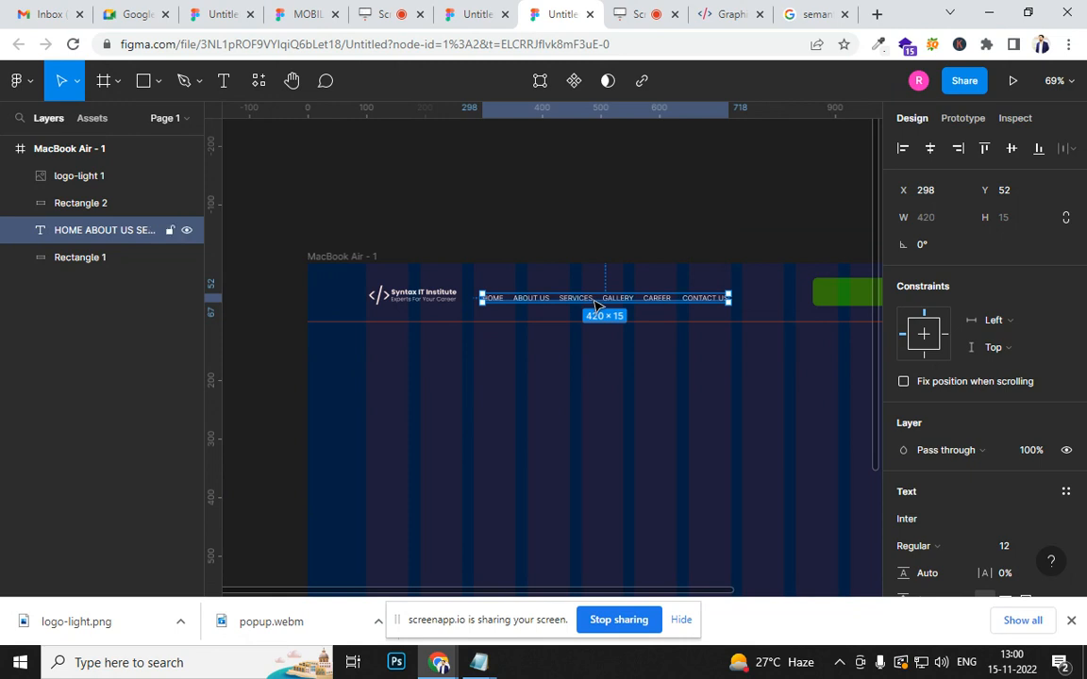
# - Nudge the menu text slightly up in the header and set its font size to 15
pyautogui.moveTo(596, 305); pyautogui.dragTo(600, 301)
pyautogui.scroll(-3, 1028, 500)
pyautogui.click(1014, 292)
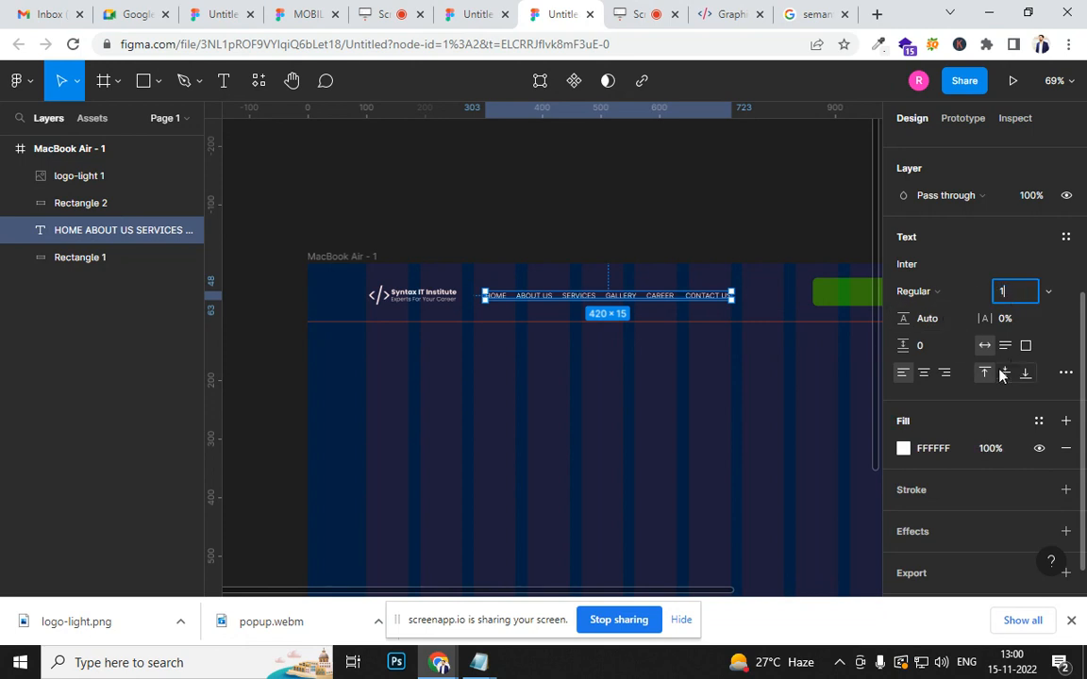
pyautogui.press('Return')
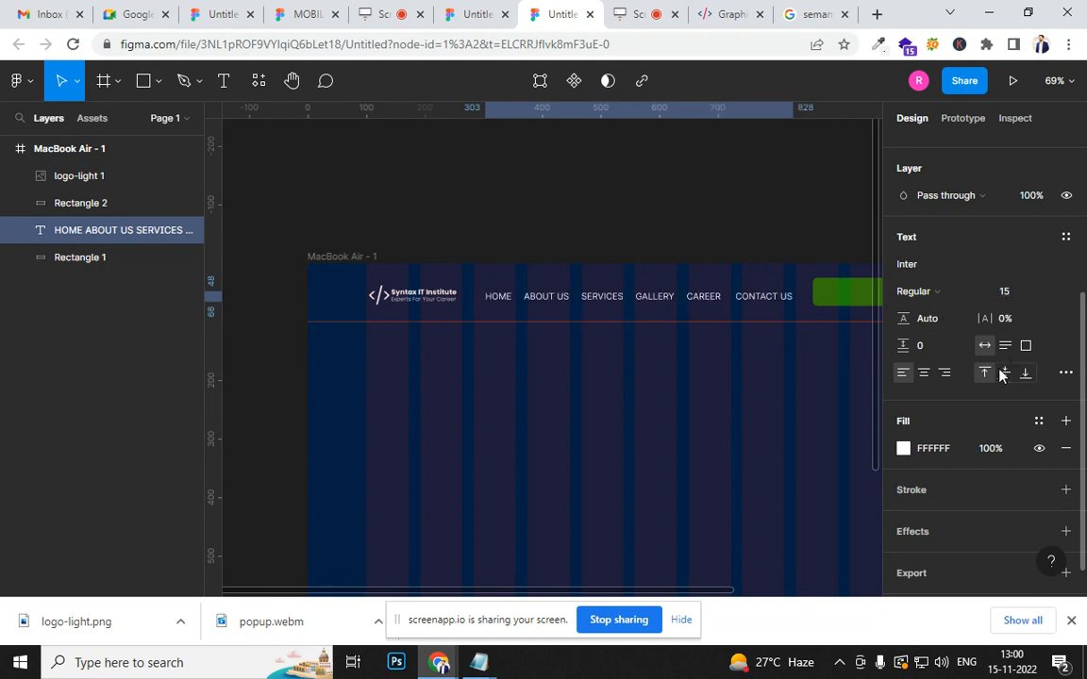
# - Move the menu text closer to the logo, to about X 283 and Y 46
pyautogui.scroll(2, 636, 319)
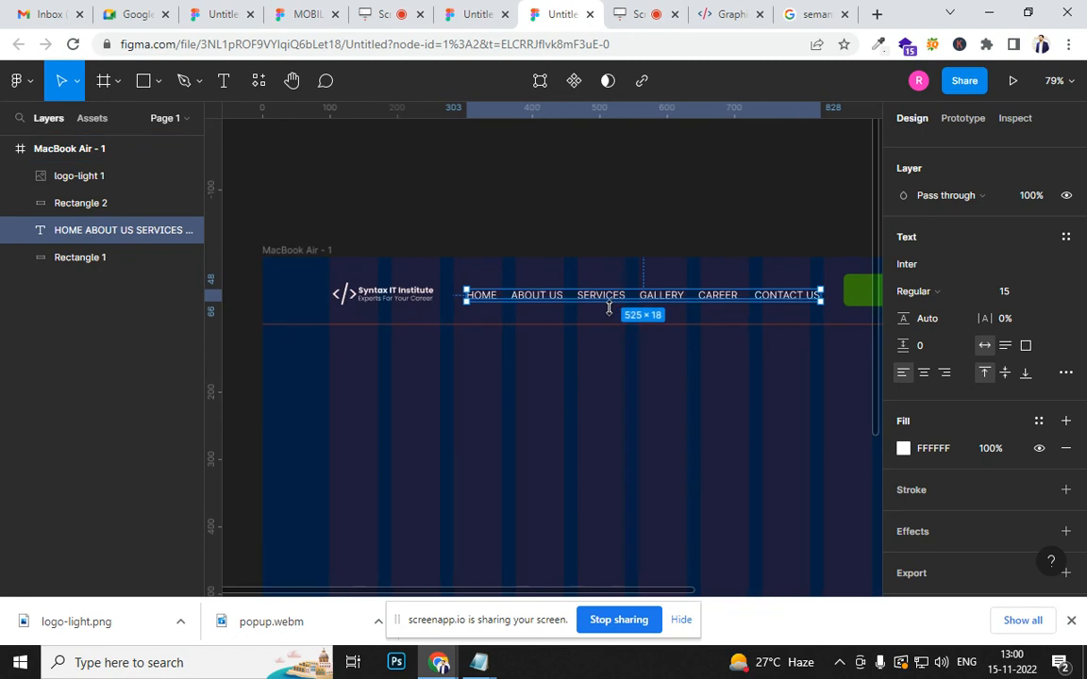
pyautogui.moveTo(539, 307); pyautogui.dragTo(521, 300)
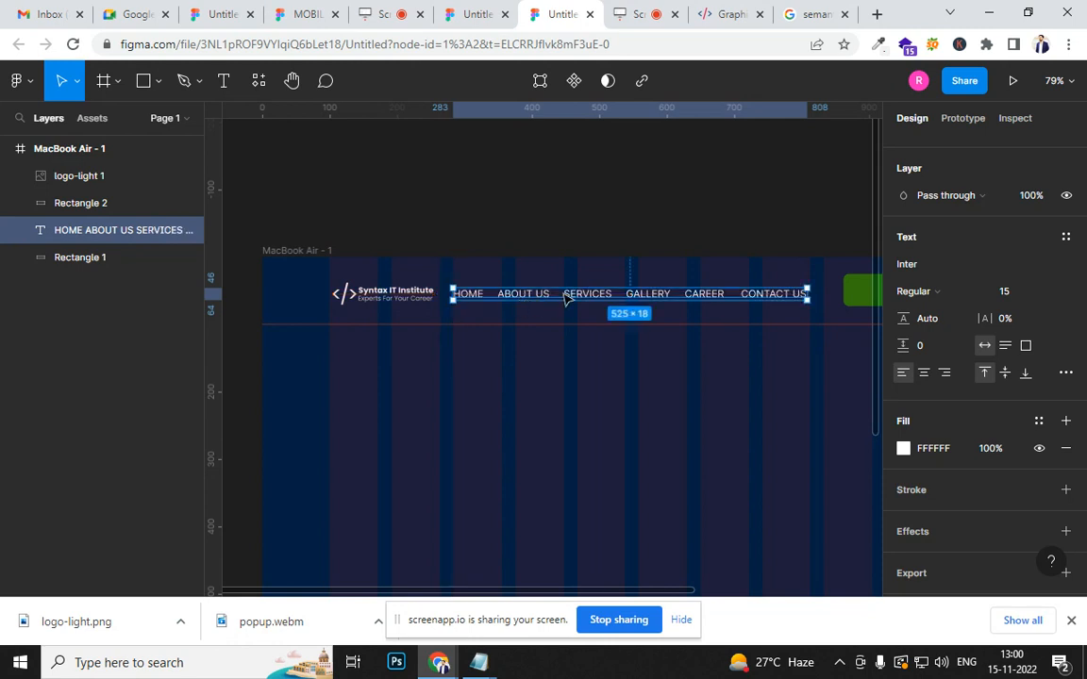
pyautogui.click(605, 233)
# - Select the logo and the menu text together and move them slightly up within the header
pyautogui.scroll(-3, 521, 339)
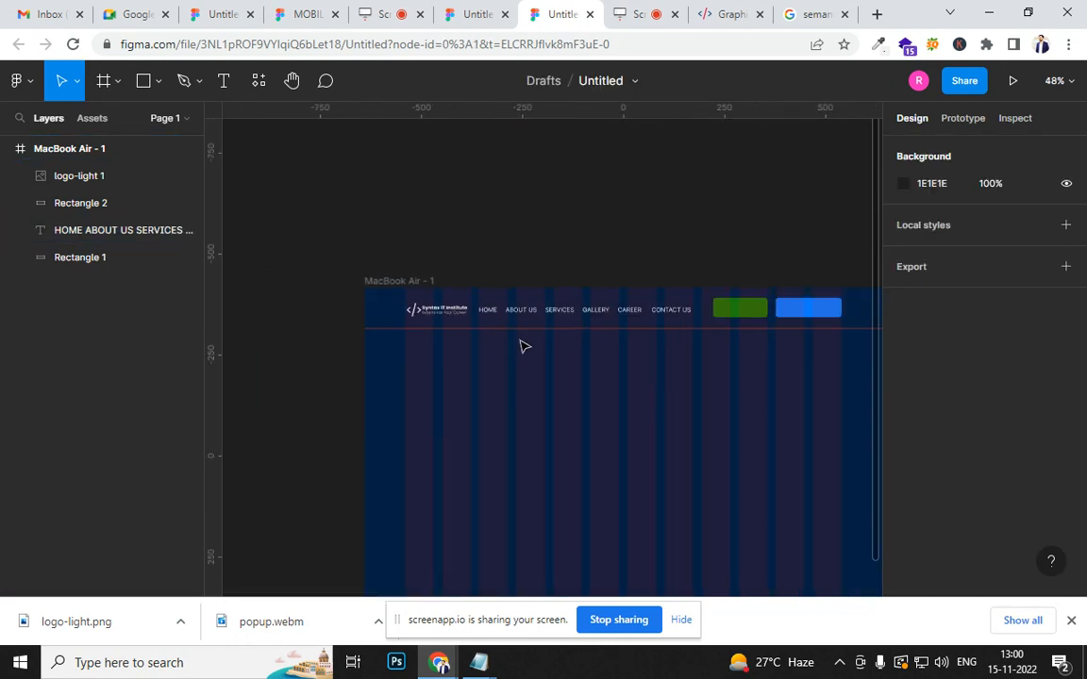
pyautogui.click(445, 310)
pyautogui.keyDown('shift'); pyautogui.click(515, 316); pyautogui.keyUp('shift')
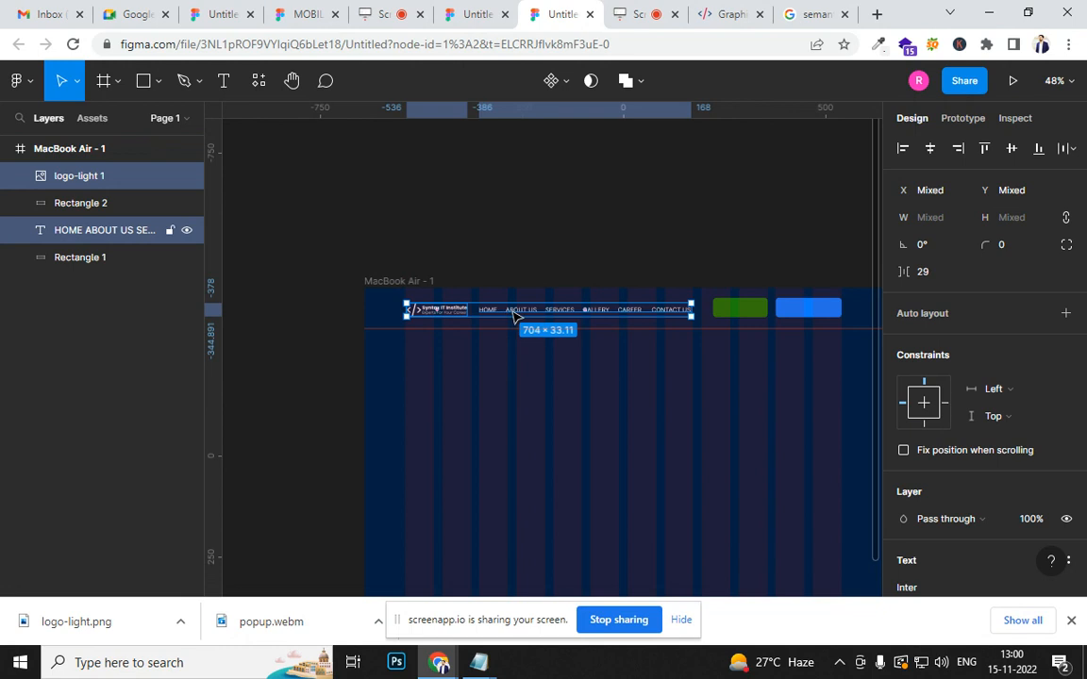
pyautogui.moveTo(515, 316); pyautogui.dragTo(515, 310)
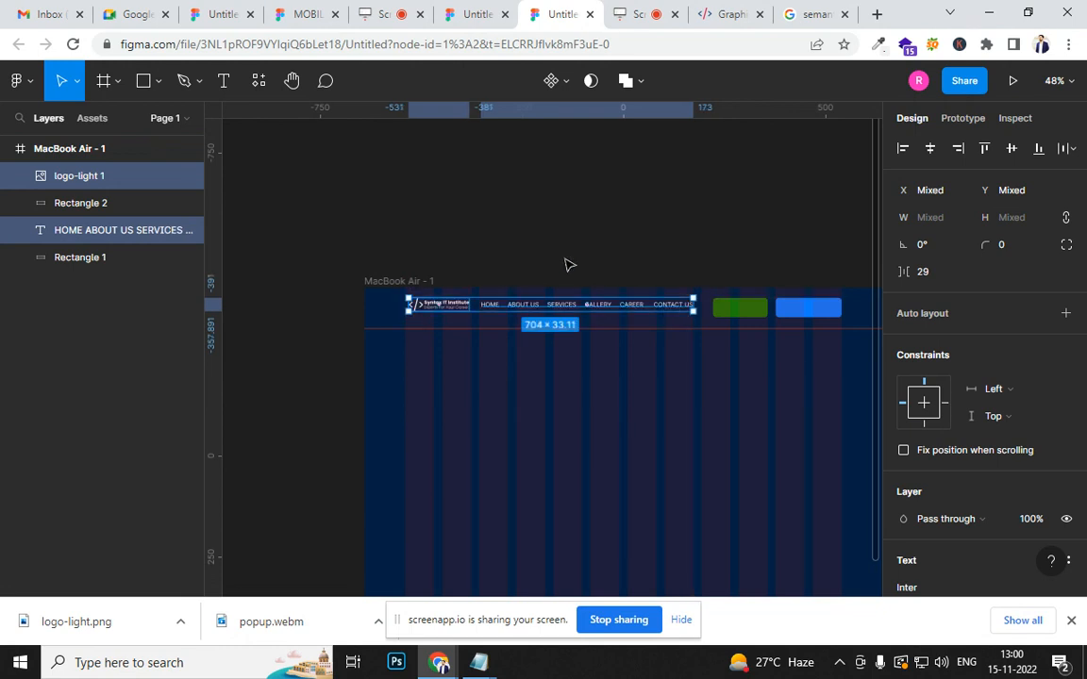
pyautogui.click(567, 262)
# - Move the green and blue header rectangles up together to Y 18, vertically centred with the logo and menu
pyautogui.scroll(2, 727, 307)
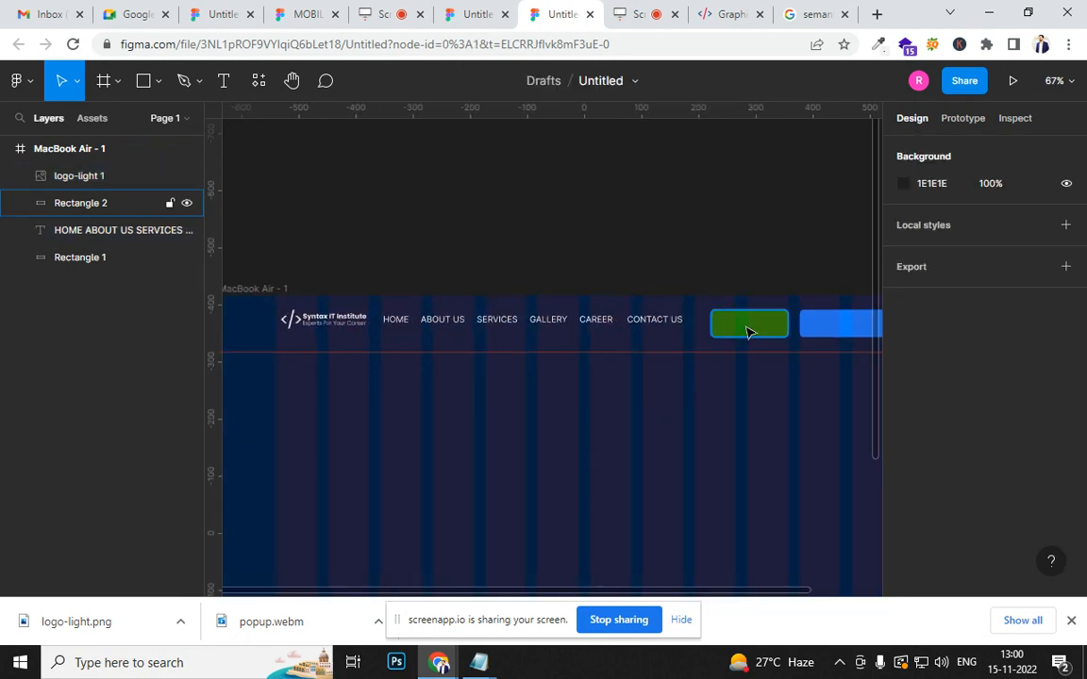
pyautogui.click(747, 324)
pyautogui.keyDown('shift'); pyautogui.click(820, 323); pyautogui.keyUp('shift')
pyautogui.moveTo(827, 323); pyautogui.dragTo(831, 323)
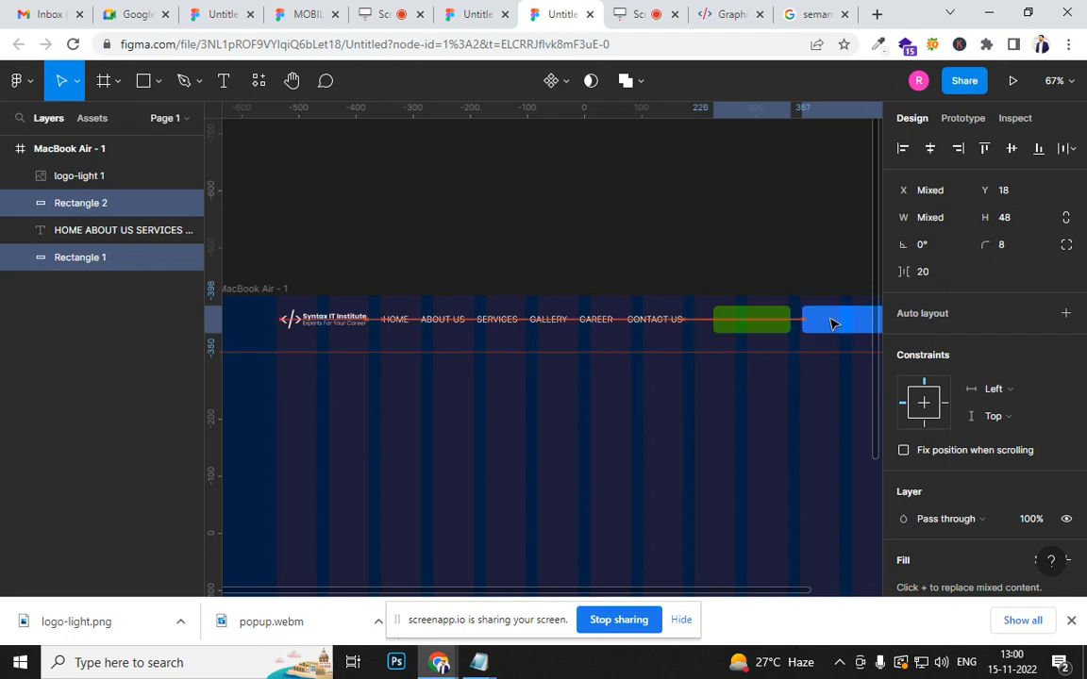
pyautogui.click(751, 255)
# - Shift both header rectangles together so the blue one's right edge snaps to the last column's edge
pyautogui.moveTo(751, 254); pyautogui.dragTo(594, 236)
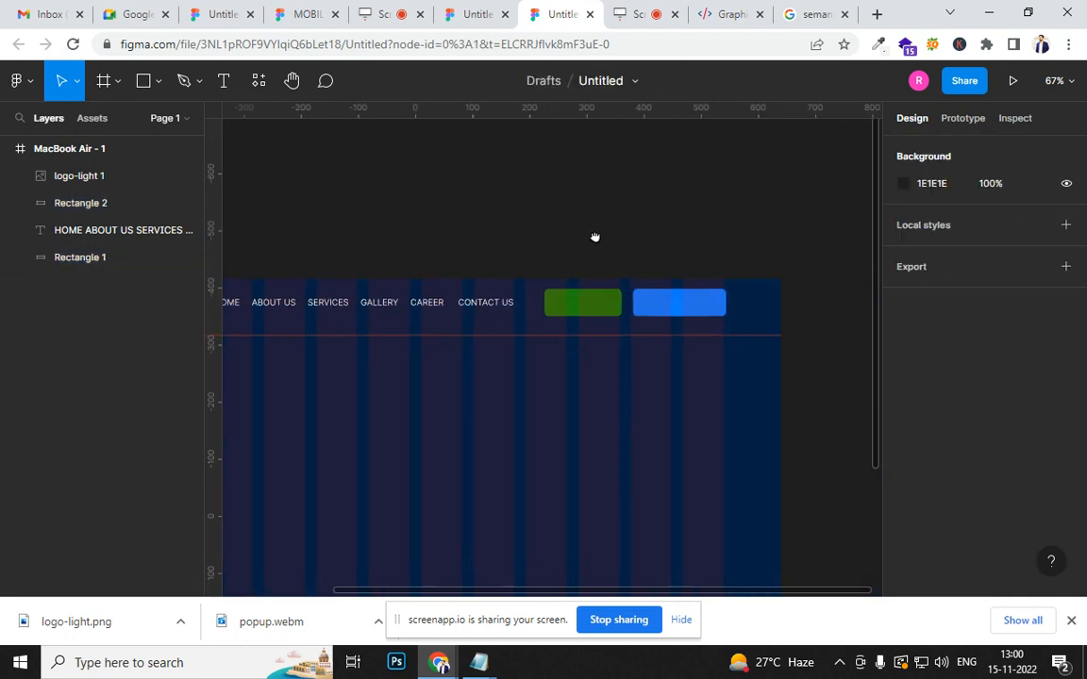
pyautogui.scroll(5, 660, 292)
pyautogui.click(689, 308)
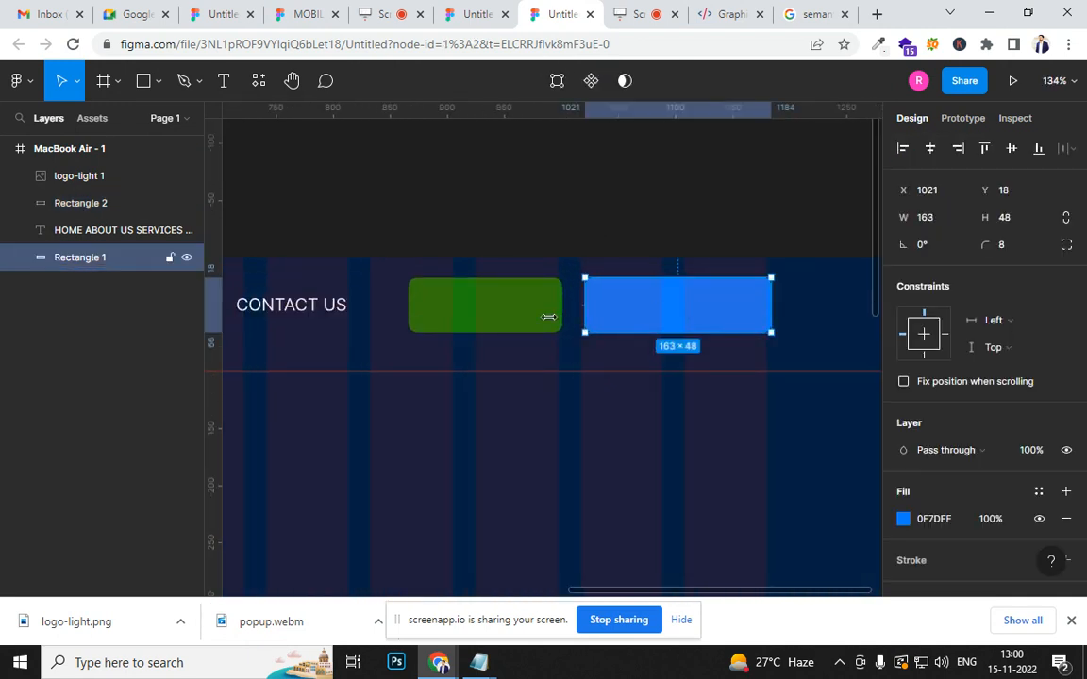
pyautogui.keyDown('shift'); pyautogui.click(534, 322); pyautogui.keyUp('shift')
pyautogui.moveTo(662, 313); pyautogui.dragTo(658, 313)
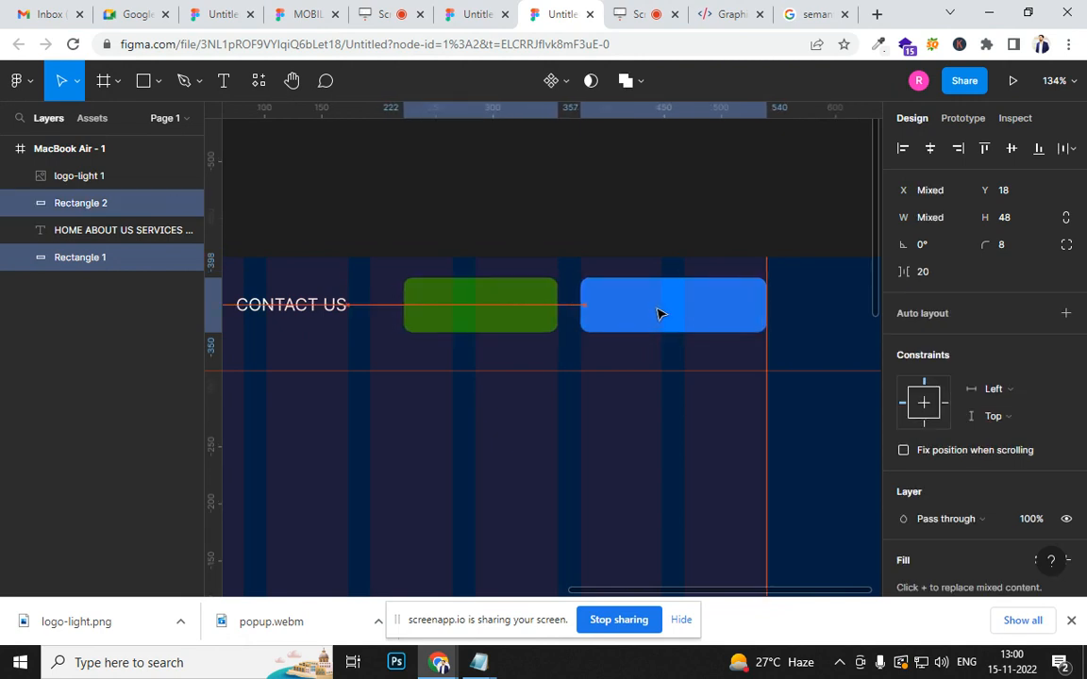
pyautogui.click(604, 247)
pyautogui.scroll(-5, 626, 292)
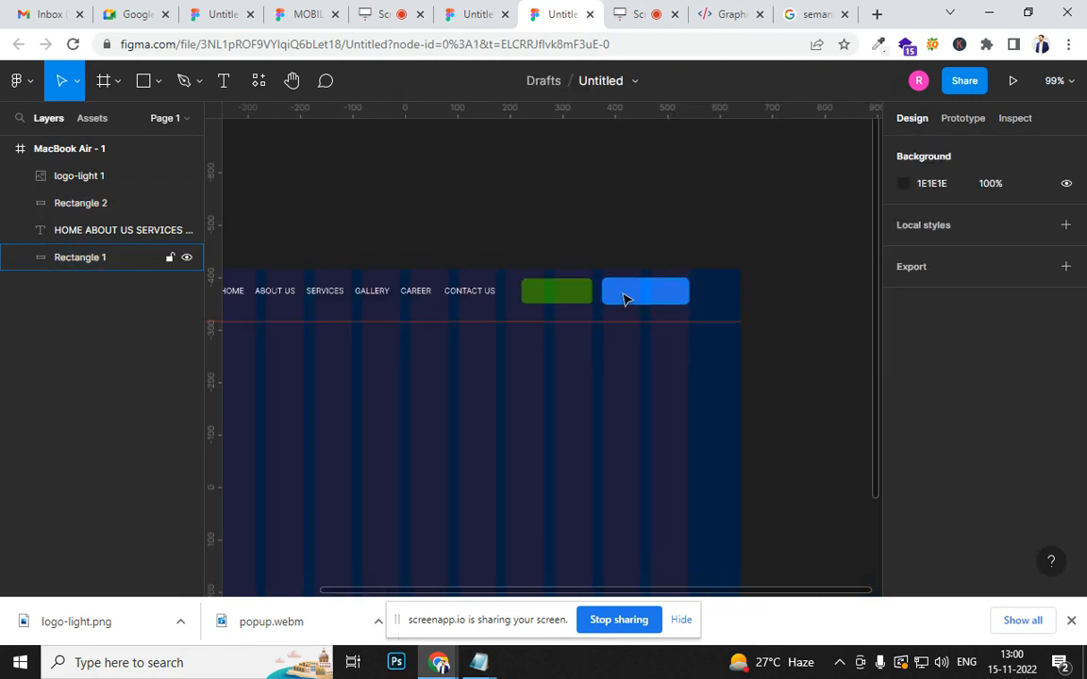
# - Add the bold text label "APPLY NOW" on the blue header rectangle
pyautogui.scroll(6, 622, 302)
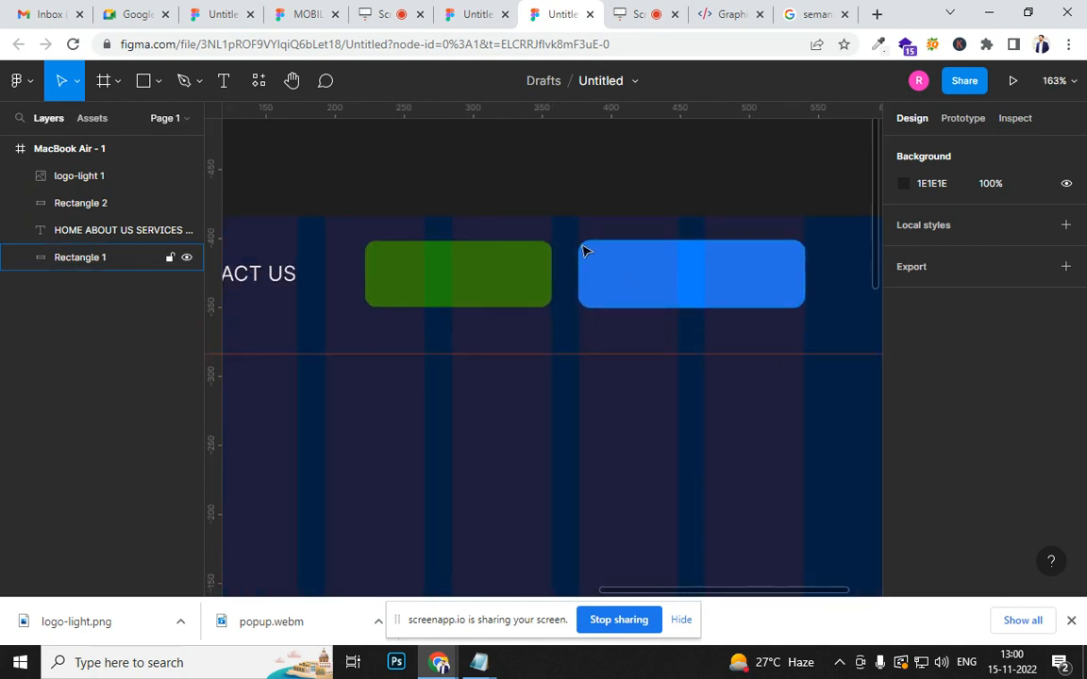
pyautogui.click(223, 80)
pyautogui.click(642, 275)
pyautogui.write('A')
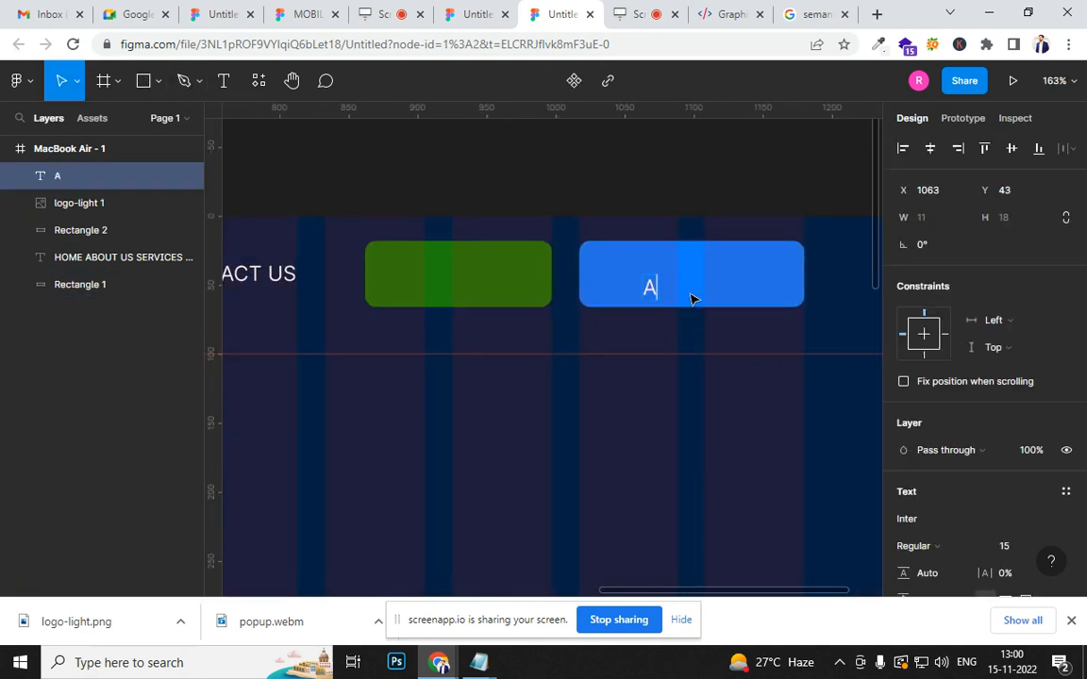
pyautogui.write('PPLY NOW')
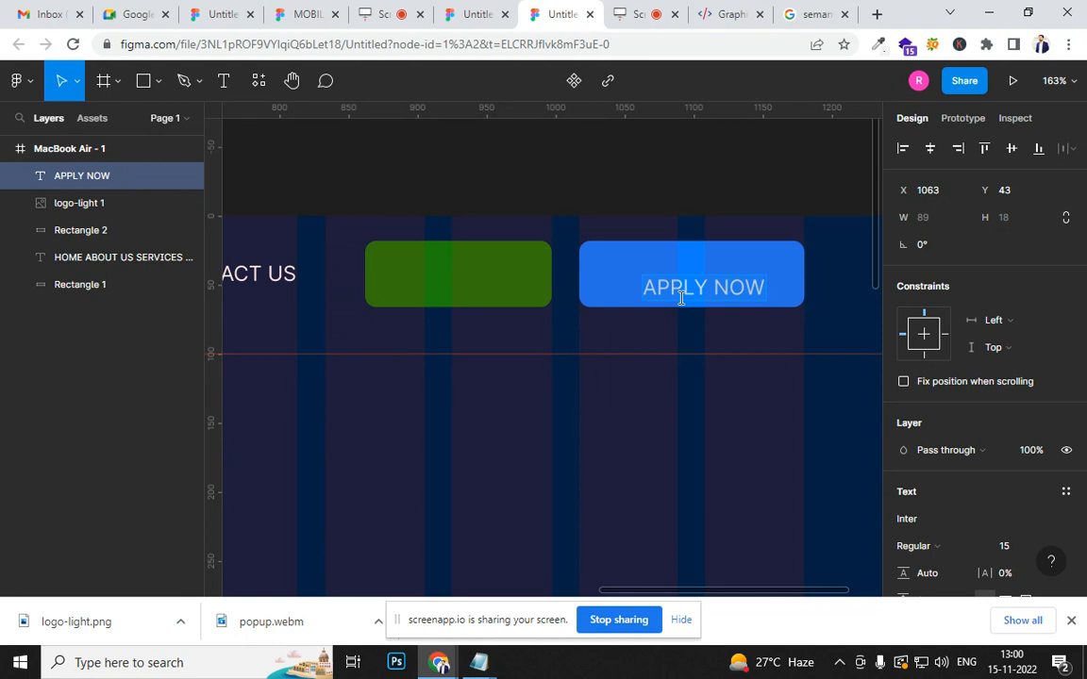
pyautogui.hotkey('ctrl', 'b')
pyautogui.press('Escape')
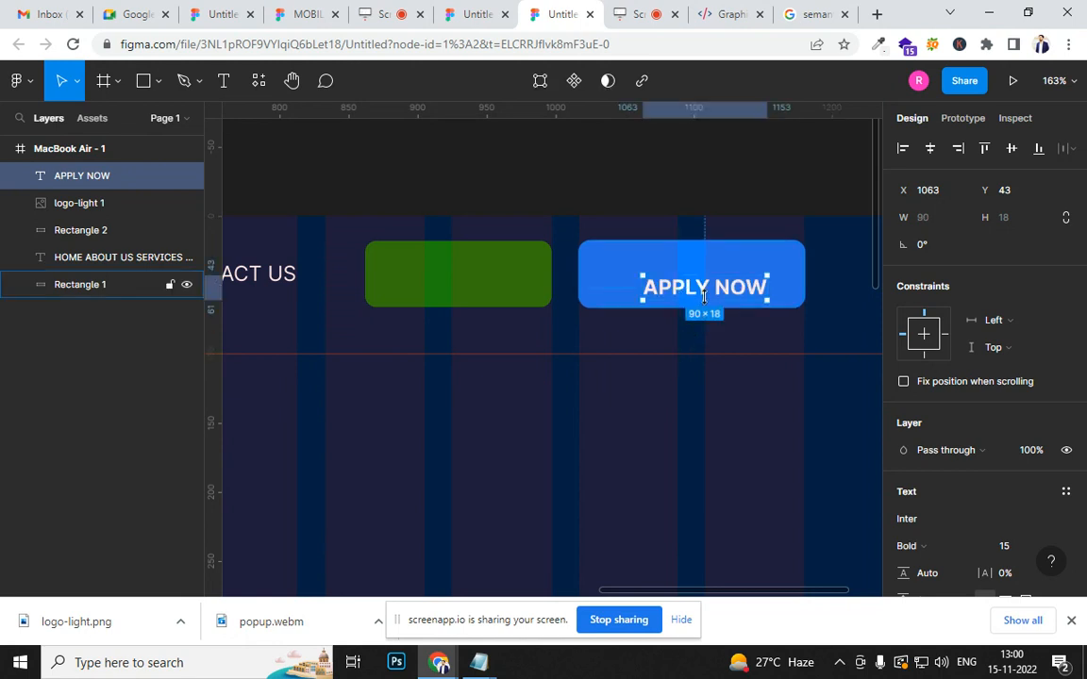
# - Duplicate the "APPLY NOW" label onto the green header rectangle and change the copy's text to "BROUCHRE"
pyautogui.moveTo(706, 295); pyautogui.dragTo(457, 283)
pyautogui.doubleClick(458, 276)
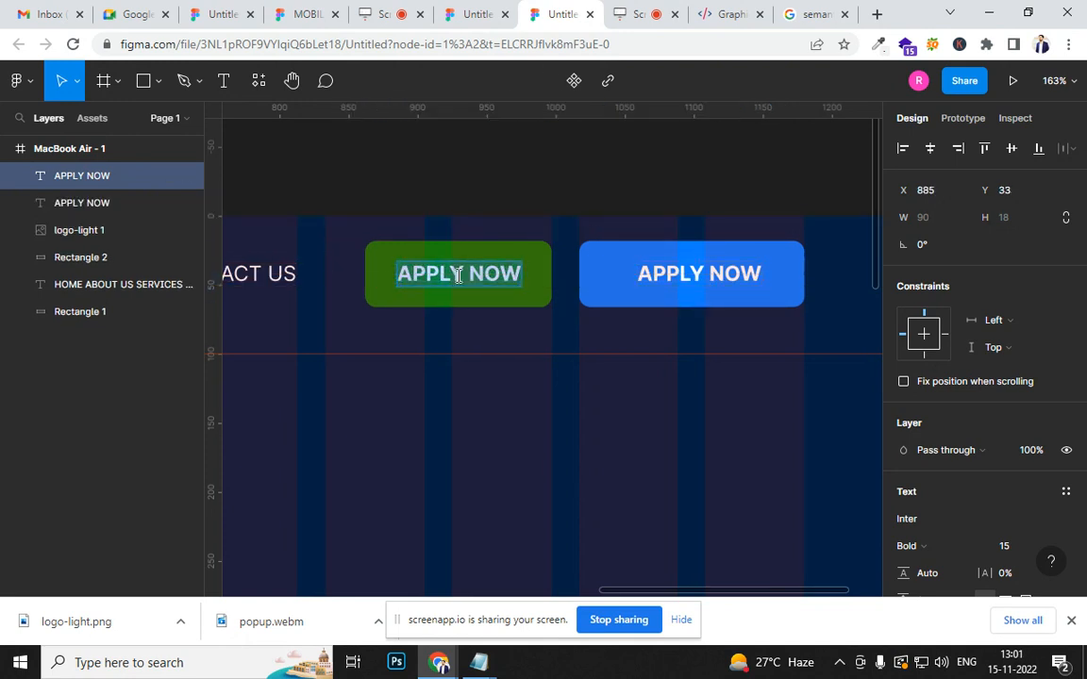
pyautogui.write('BROUCHRE')
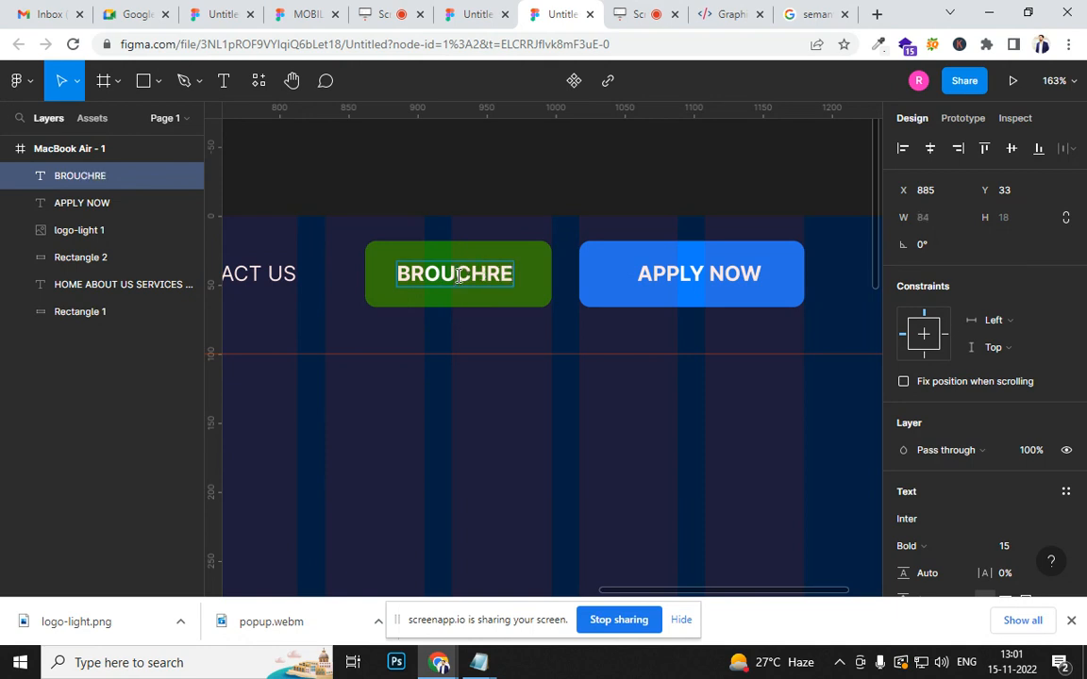
pyautogui.press('Escape')
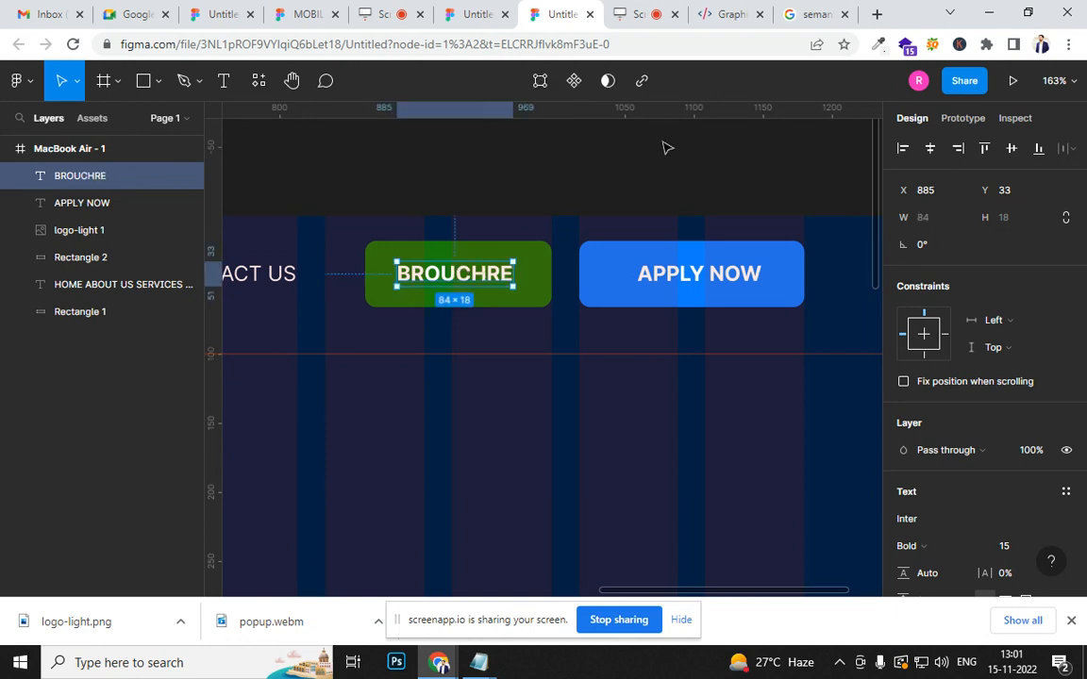
# - Preview the MacBook Air frame as a running prototype, then return to the design file
pyautogui.scroll(-5, 617, 213)
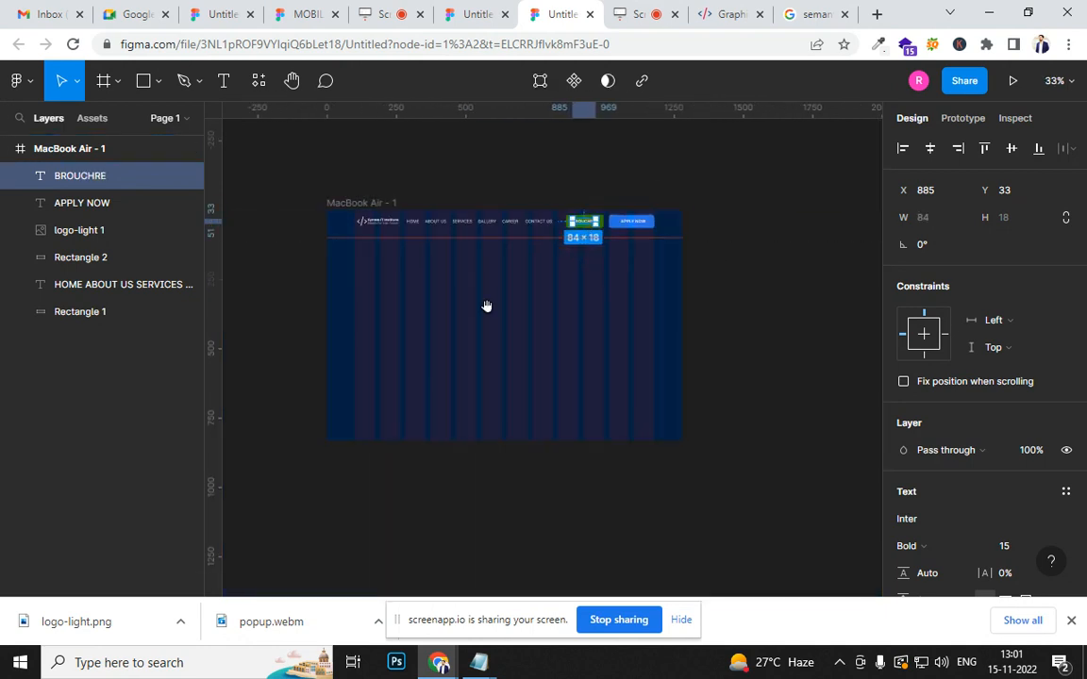
pyautogui.click(1009, 81)
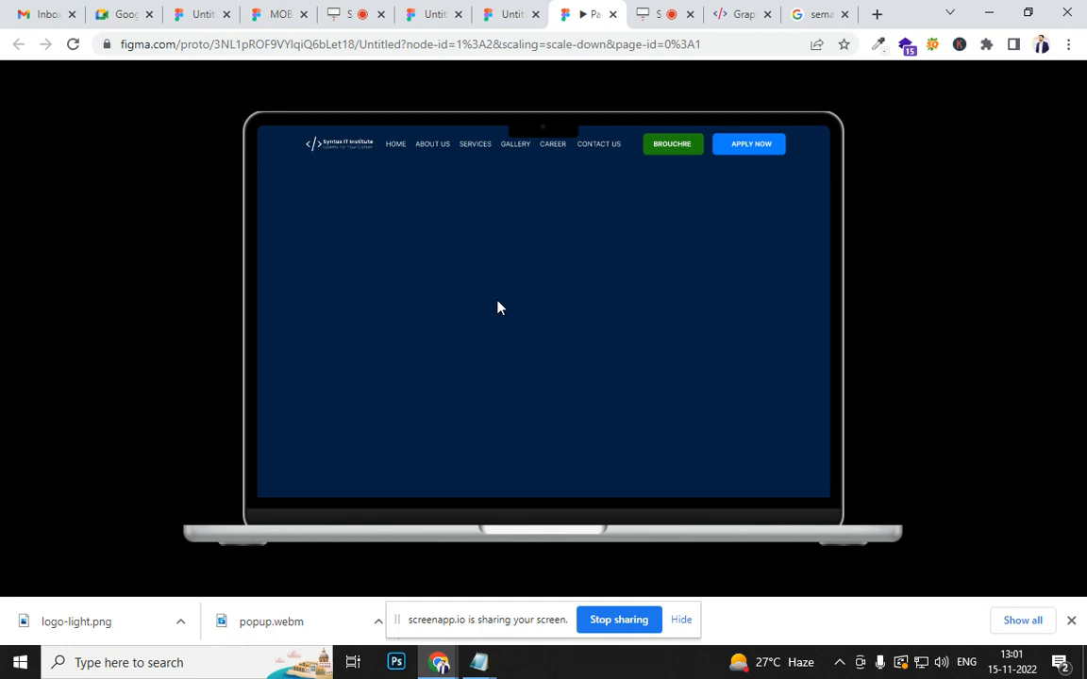
pyautogui.click(507, 16)
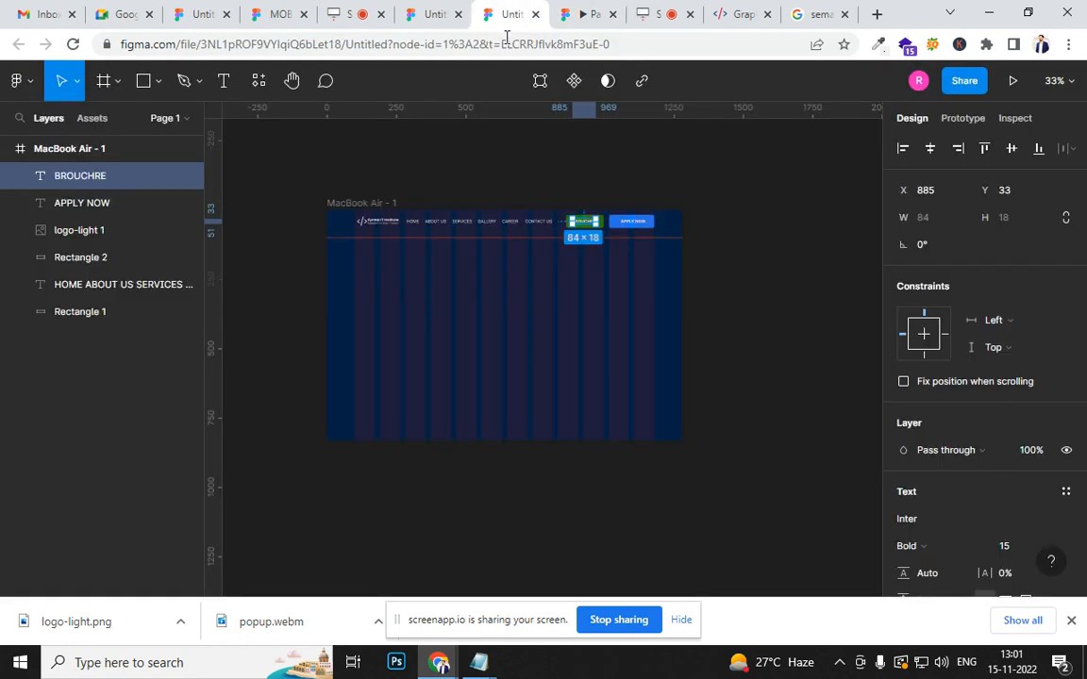
# - Select the logo, menu text, both header rectangles and their labels, and group them
pyautogui.click(388, 222)
pyautogui.keyDown('ctrl'); pyautogui.scroll(3, 378, 224); pyautogui.keyUp('ctrl')
pyautogui.click(294, 228)
pyautogui.moveTo(450, 241); pyautogui.dragTo(823, 236)
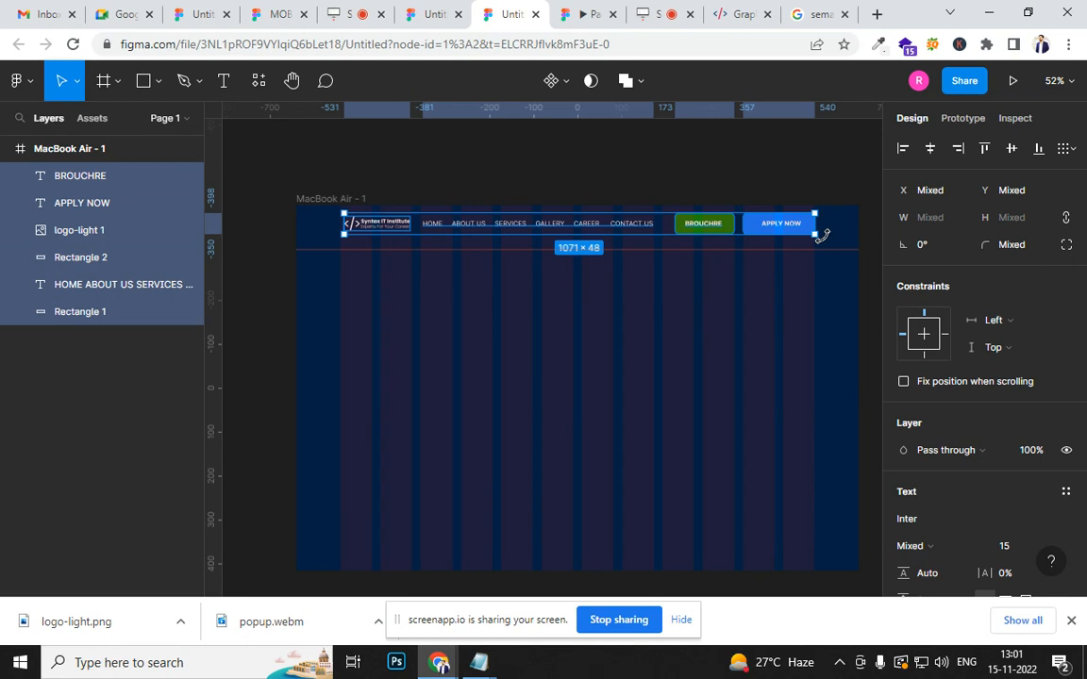
pyautogui.hotkey('ctrl', 'g')
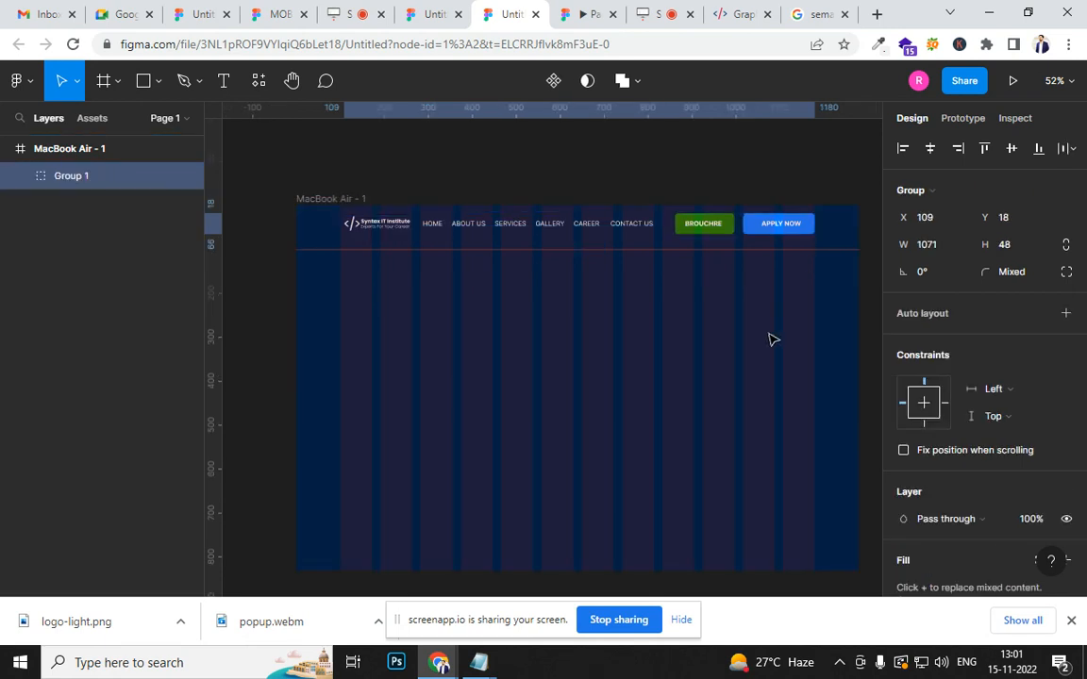
# - Move the header group down to Y 30 and check its position in the prototype preview
pyautogui.press('Down')
pyautogui.press('Down')
pyautogui.press('Down')
pyautogui.press('Down')
pyautogui.press('Down')
pyautogui.press('Down')
pyautogui.press('Down')
pyautogui.press('Down')
pyautogui.press('Down')
pyautogui.press('Down')
pyautogui.press('Down')
pyautogui.press('Down')
pyautogui.press('Down')
pyautogui.press('Down')
pyautogui.press('Down')
pyautogui.press('Down')
pyautogui.press('Down')
pyautogui.press('Down')
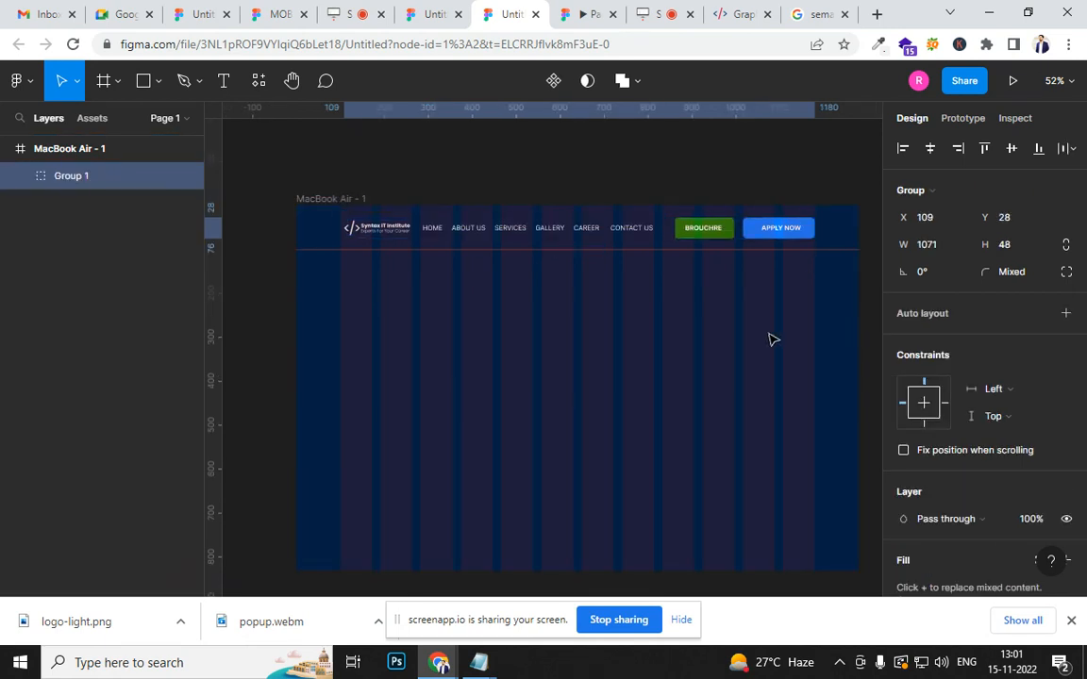
pyautogui.press('Up')
pyautogui.press('Up')
pyautogui.press('Up')
pyautogui.press('Up')
pyautogui.press('Up')
pyautogui.press('Up')
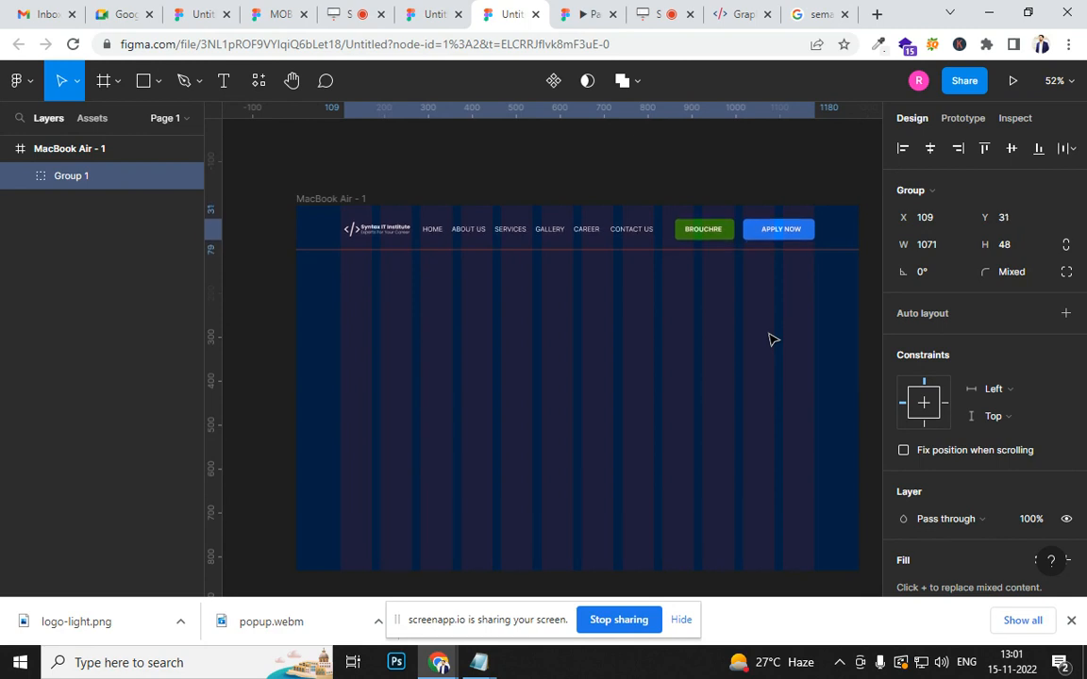
pyautogui.click(592, 15)
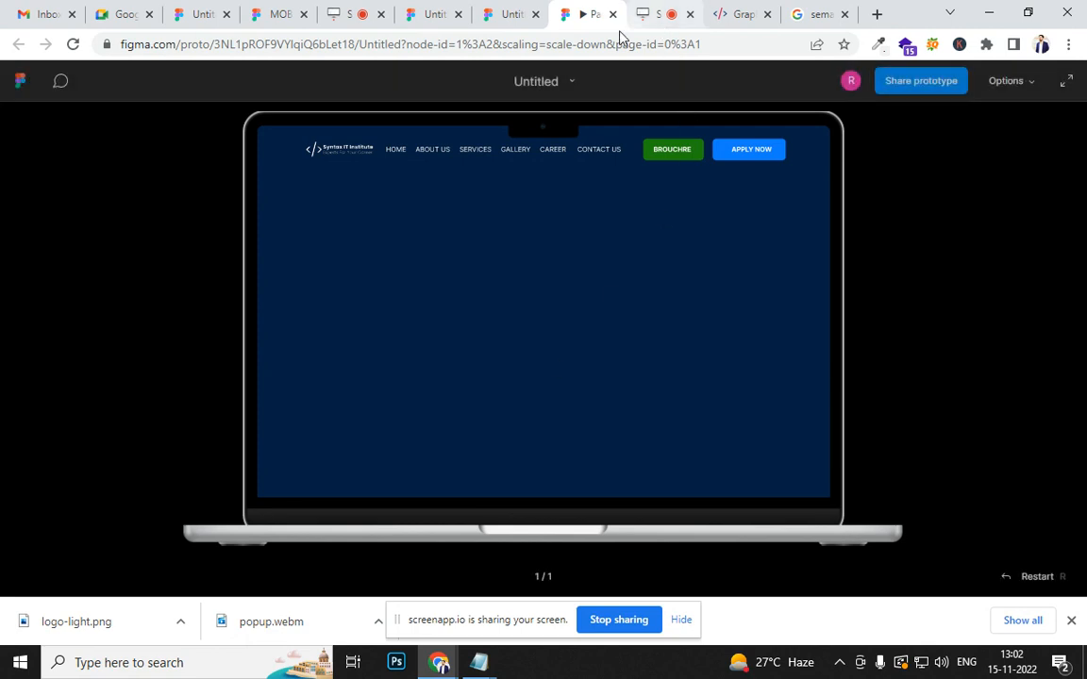
pyautogui.click(502, 24)
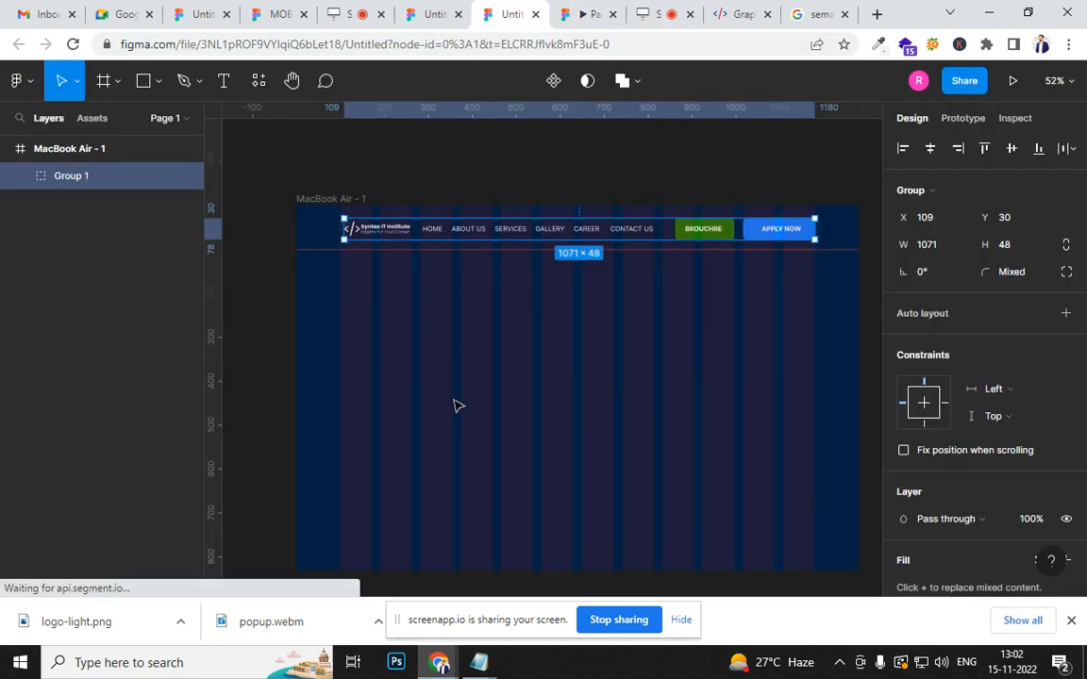
# - Draw a text box about 622 × 282 below the header, starting at the first column's edge at about Y 213
pyautogui.click(415, 309)
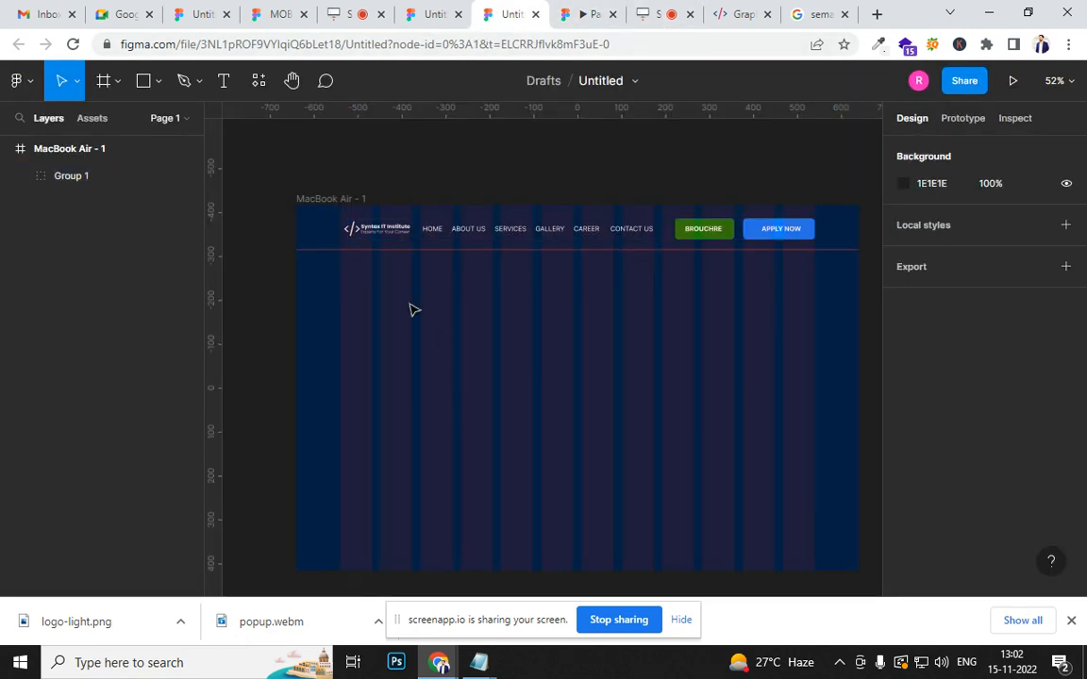
pyautogui.click(222, 80)
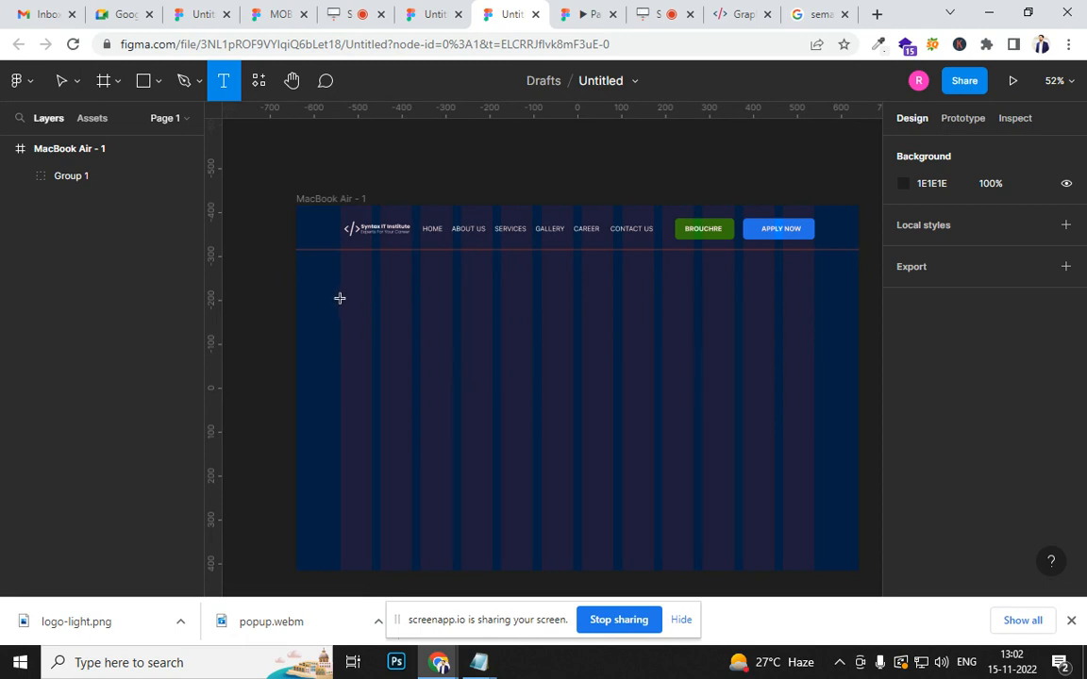
pyautogui.moveTo(339, 297); pyautogui.dragTo(613, 430)
# - Copy the "Expand Your Career Opportunities" heading from graphicdesigncoursenoida.com and paste it into the new text box
pyautogui.click(736, 12)
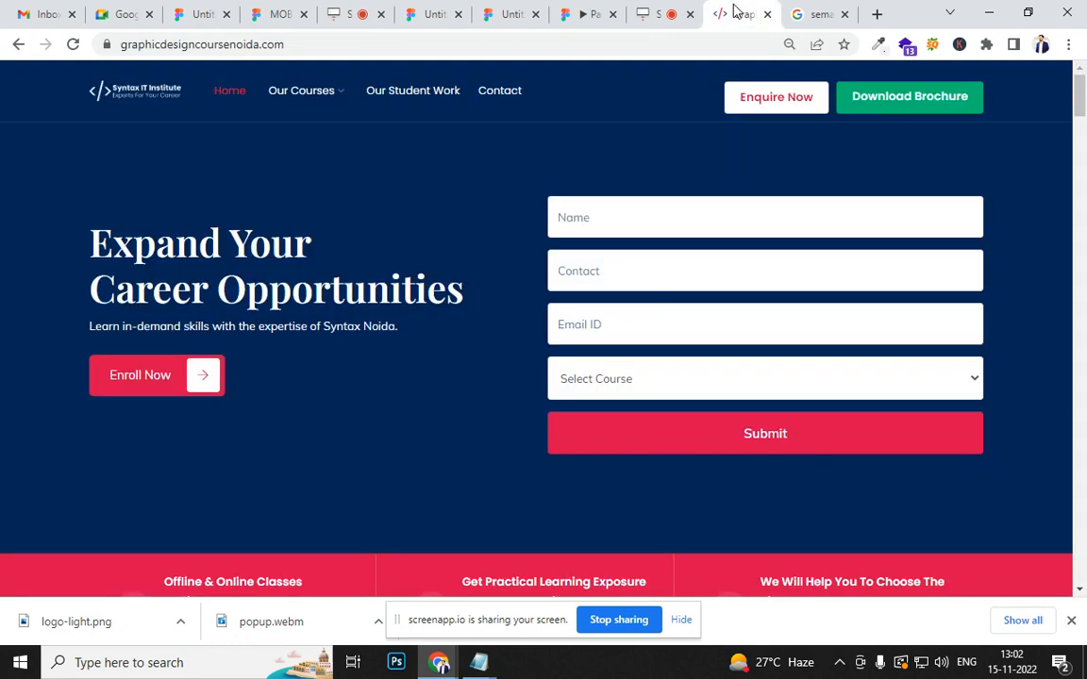
pyautogui.moveTo(86, 225); pyautogui.dragTo(471, 301)
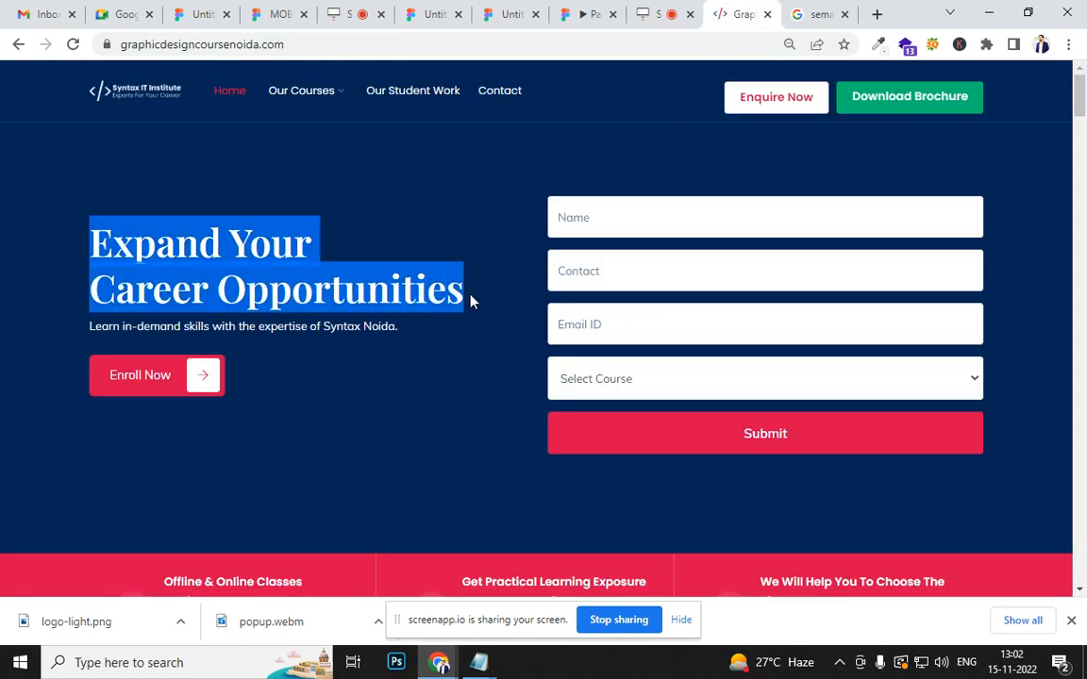
pyautogui.click(500, 19)
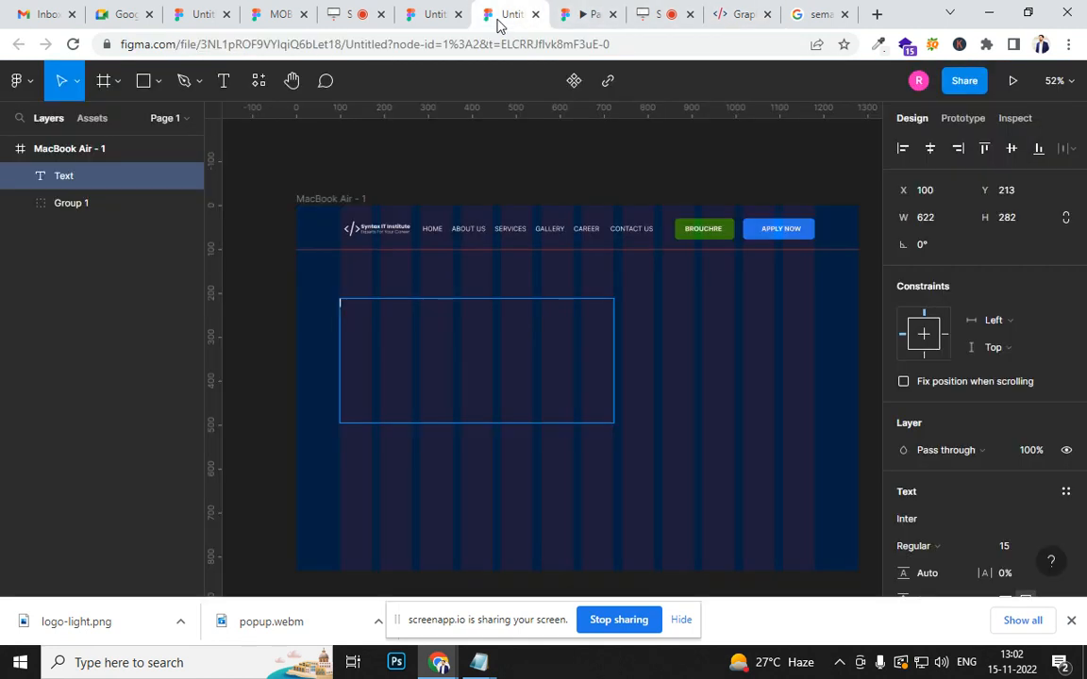
pyautogui.write('Expand YourCareer Opportunities')
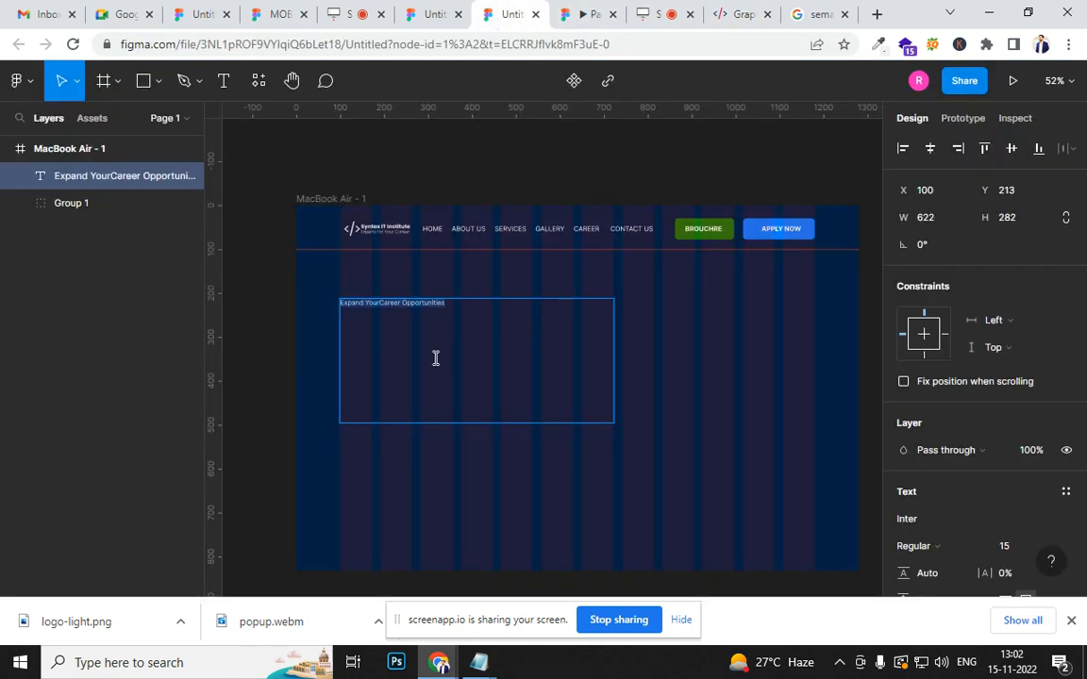
# - Increase the pasted heading's font size to 67
pyautogui.hotkey('ctrl', 'shift', '.')
pyautogui.hotkey('ctrl', 'shift', '.')
pyautogui.hotkey('ctrl', 'shift', '.')
pyautogui.hotkey('ctrl', 'shift', '.')
pyautogui.hotkey('ctrl', 'shift', '.')
pyautogui.hotkey('ctrl', 'shift', '.')
pyautogui.hotkey('ctrl', 'shift', '.')
pyautogui.hotkey('ctrl', 'shift', '.')
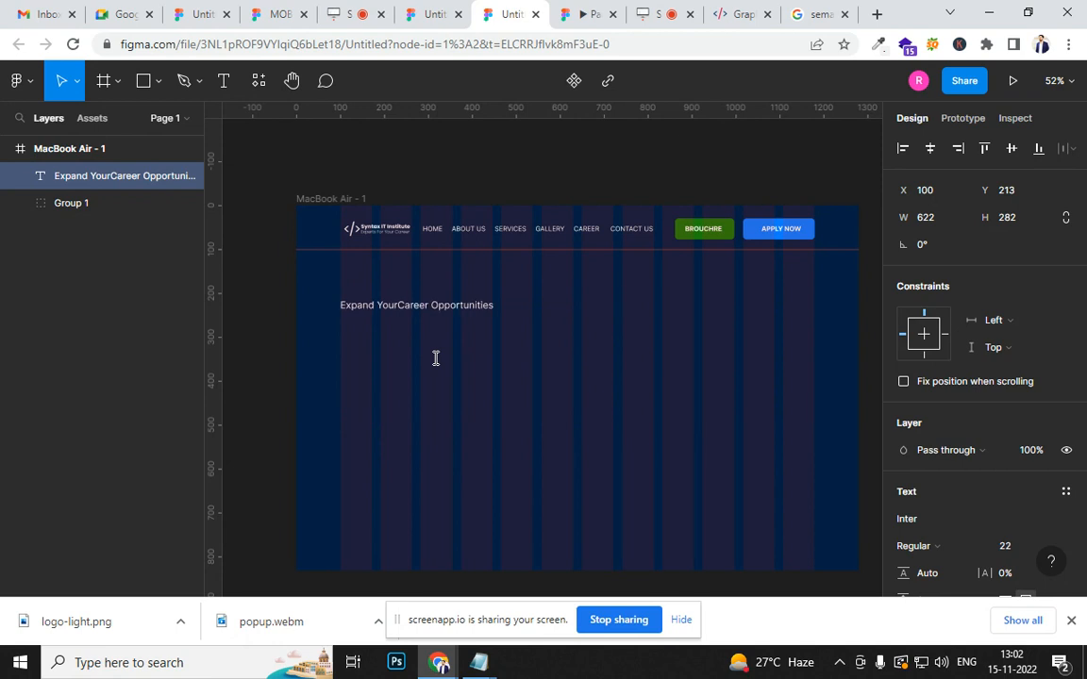
pyautogui.hotkey('ctrl', 'shift', '.')
pyautogui.hotkey('ctrl', 'shift', '.')
pyautogui.hotkey('ctrl', 'shift', '.')
pyautogui.hotkey('ctrl', 'shift', '.')
pyautogui.hotkey('ctrl', 'shift', '.')
pyautogui.hotkey('ctrl', 'shift', '.')
pyautogui.hotkey('ctrl', 'shift', '.')
pyautogui.hotkey('ctrl', 'shift', '.')
pyautogui.hotkey('ctrl', 'shift', '.')
pyautogui.hotkey('ctrl', 'shift', '.')
pyautogui.hotkey('ctrl', 'shift', '.')
pyautogui.hotkey('ctrl', 'shift', '.')
pyautogui.hotkey('ctrl', 'shift', '.')
pyautogui.hotkey('ctrl', 'shift', '.')
pyautogui.hotkey('ctrl', 'shift', '.')
pyautogui.hotkey('ctrl', 'shift', '.')
pyautogui.hotkey('ctrl', 'shift', '.')
pyautogui.hotkey('ctrl', 'shift', '.')
pyautogui.hotkey('ctrl', 'shift', '.')
pyautogui.hotkey('ctrl', 'shift', '.')
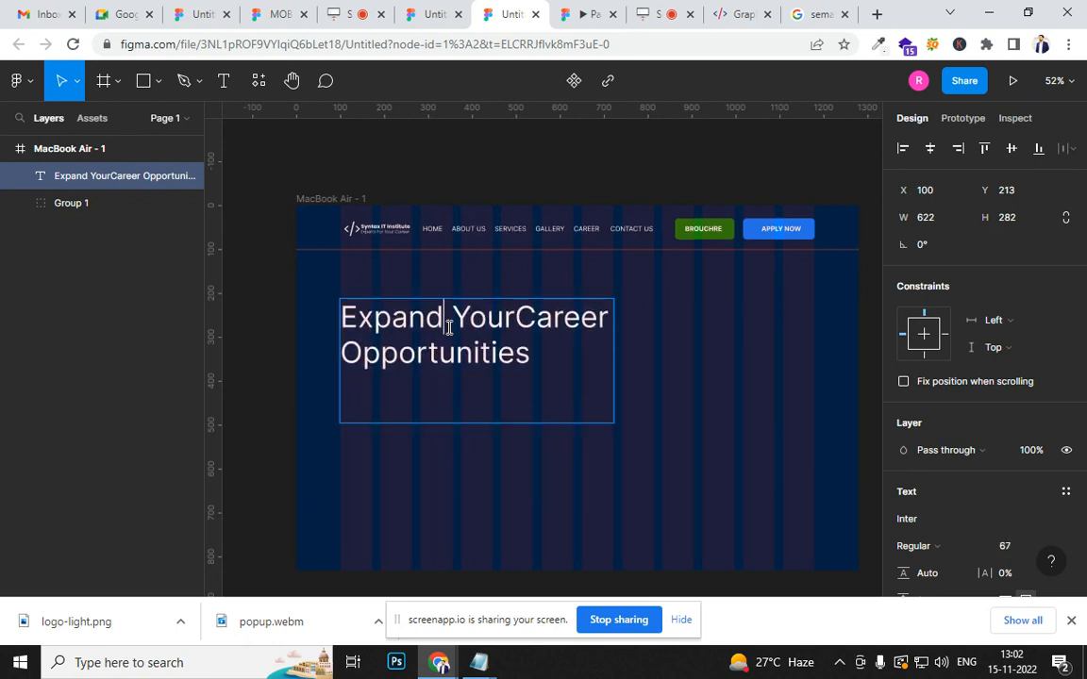
# - Break the hero heading onto a new line after "Expand" and adjust the spacing between its words
pyautogui.click(449, 328)
pyautogui.press('Return')
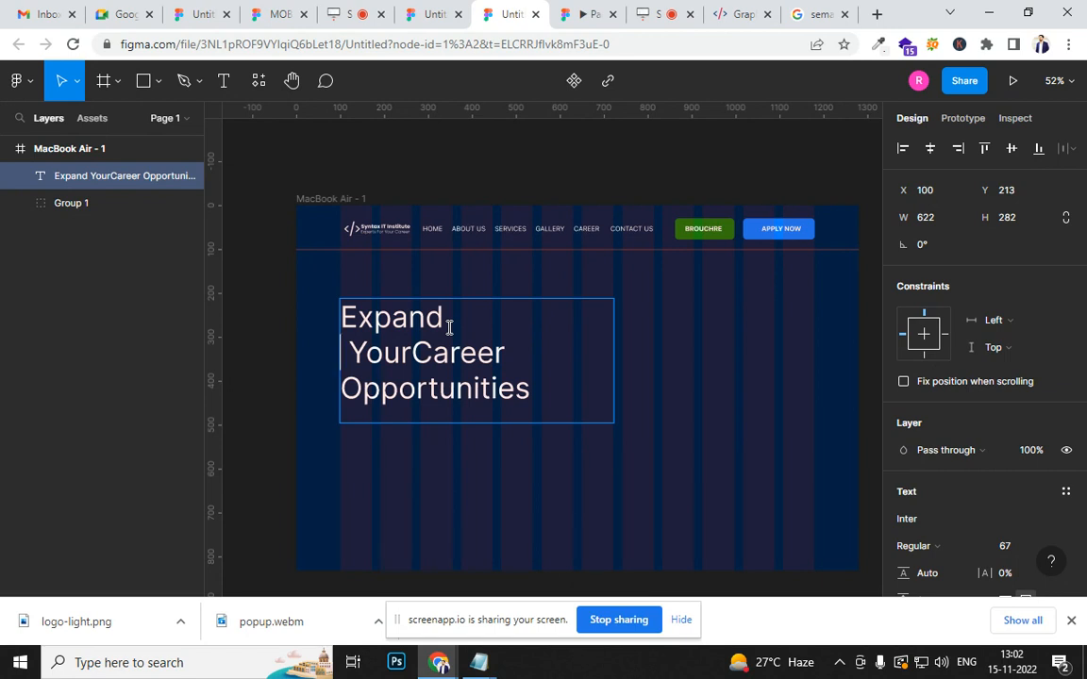
pyautogui.press('BackSpace')
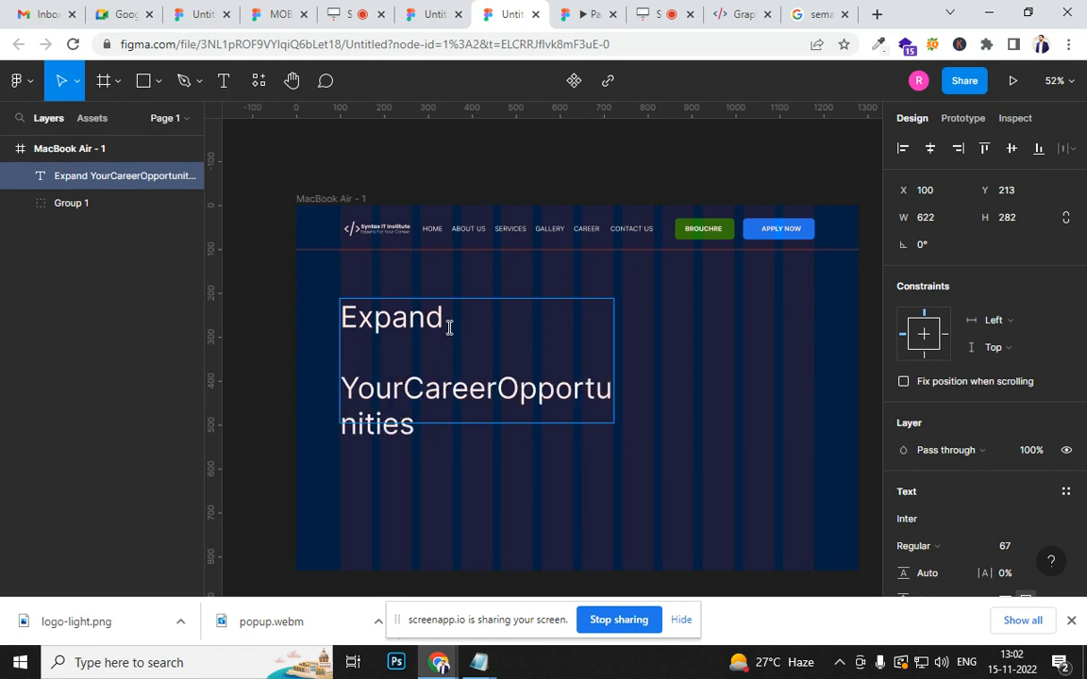
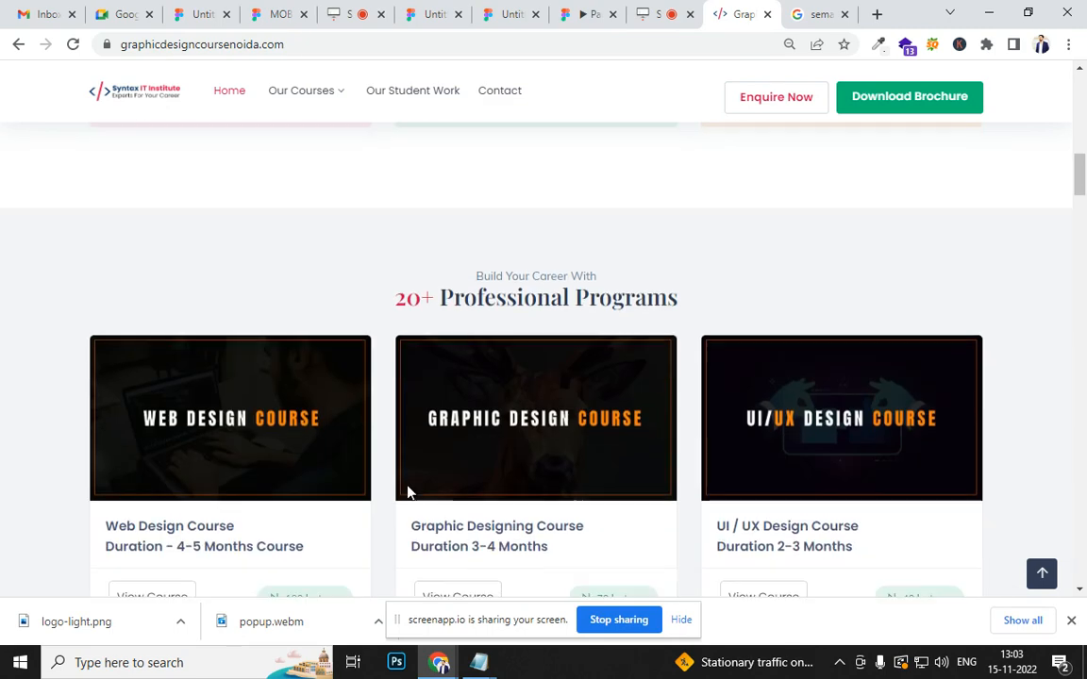
pyautogui.scroll(-4, 368, 476)
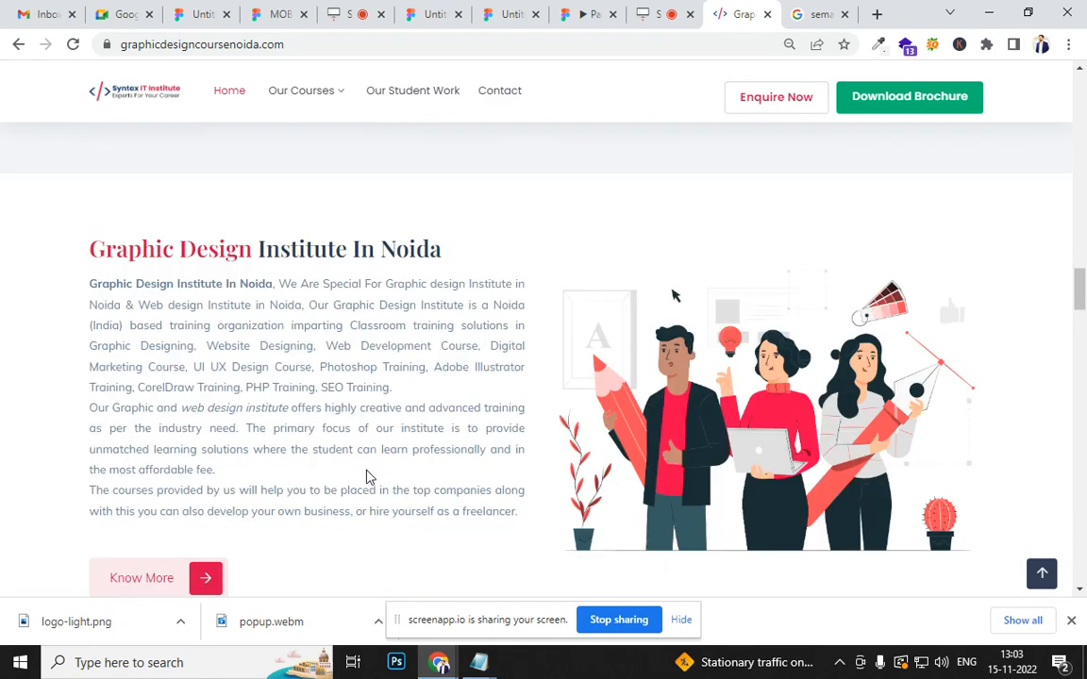
# - Copy the opening phrase of the "Graphic Design Institute In Noida" paragraph, through "Web design Institute in Noida", from graphicdesigncoursenoida.com and return to the Figma file
pyautogui.moveTo(83, 340); pyautogui.dragTo(304, 361)
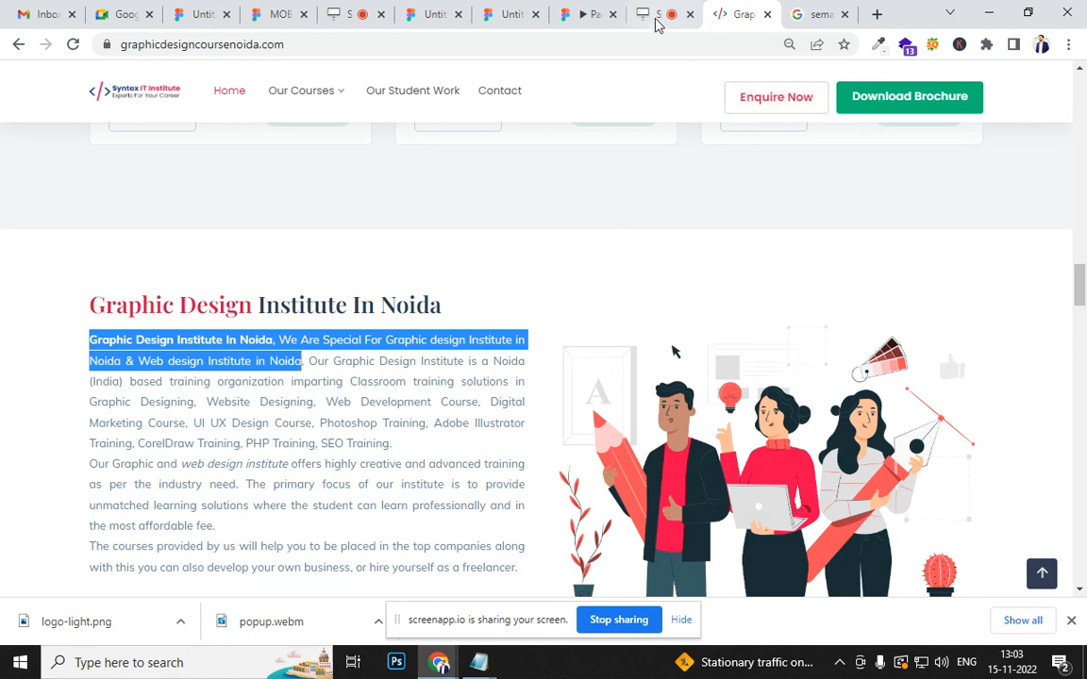
pyautogui.click(587, 15)
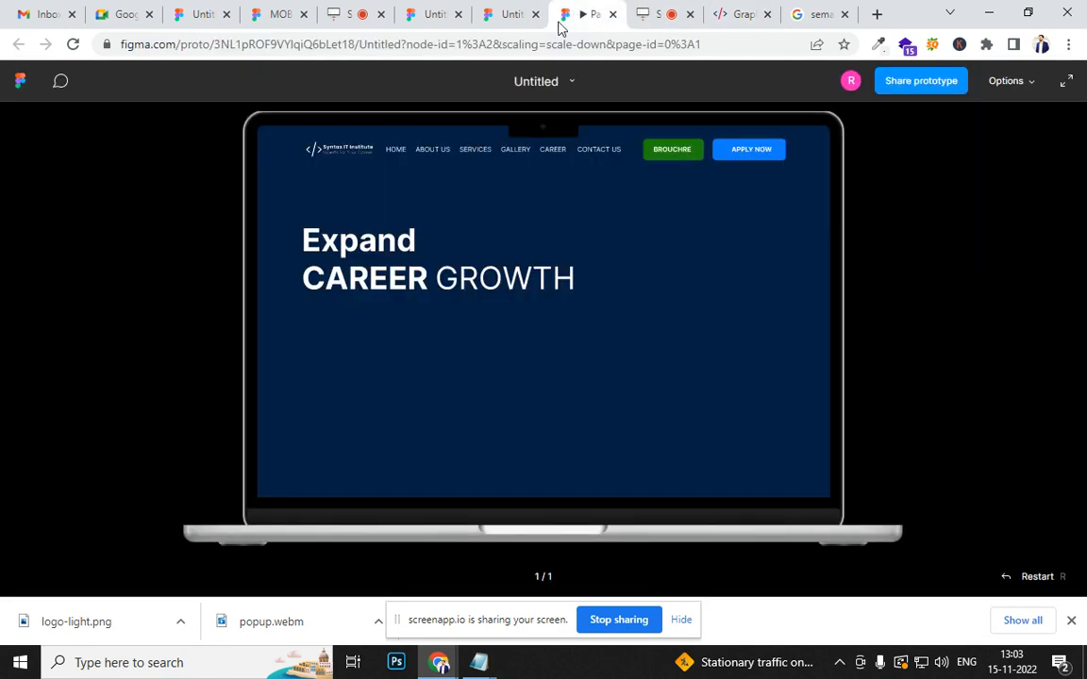
pyautogui.click(500, 13)
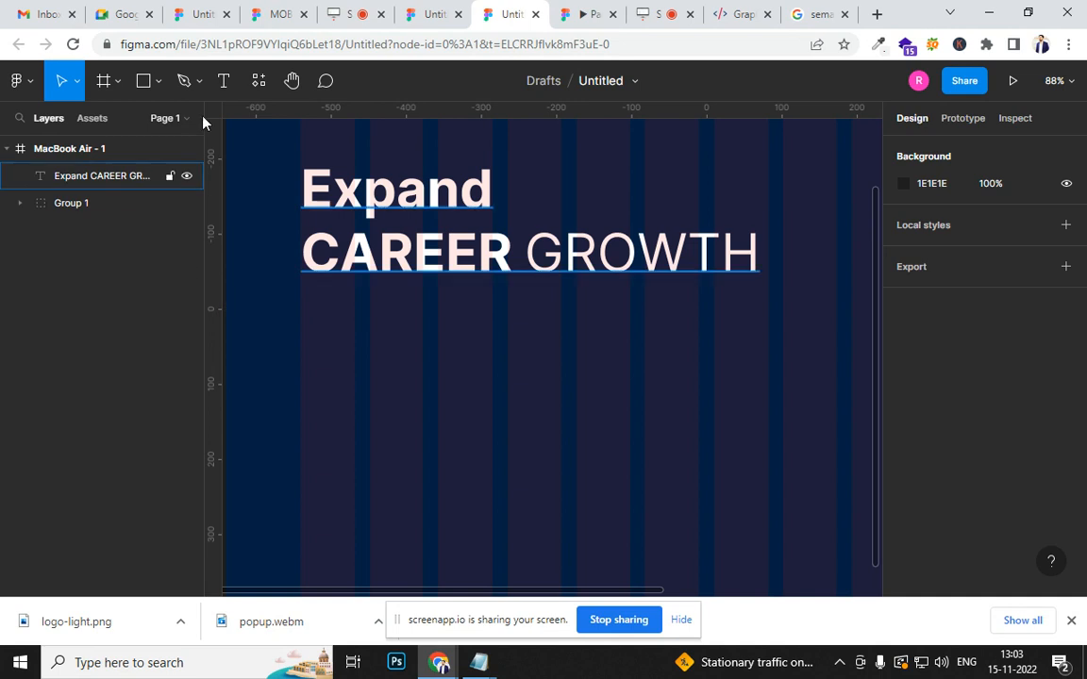
# - Draw a text box about 622 × 148 below the hero heading at X 100 and paste the copied description into it
pyautogui.click(222, 80)
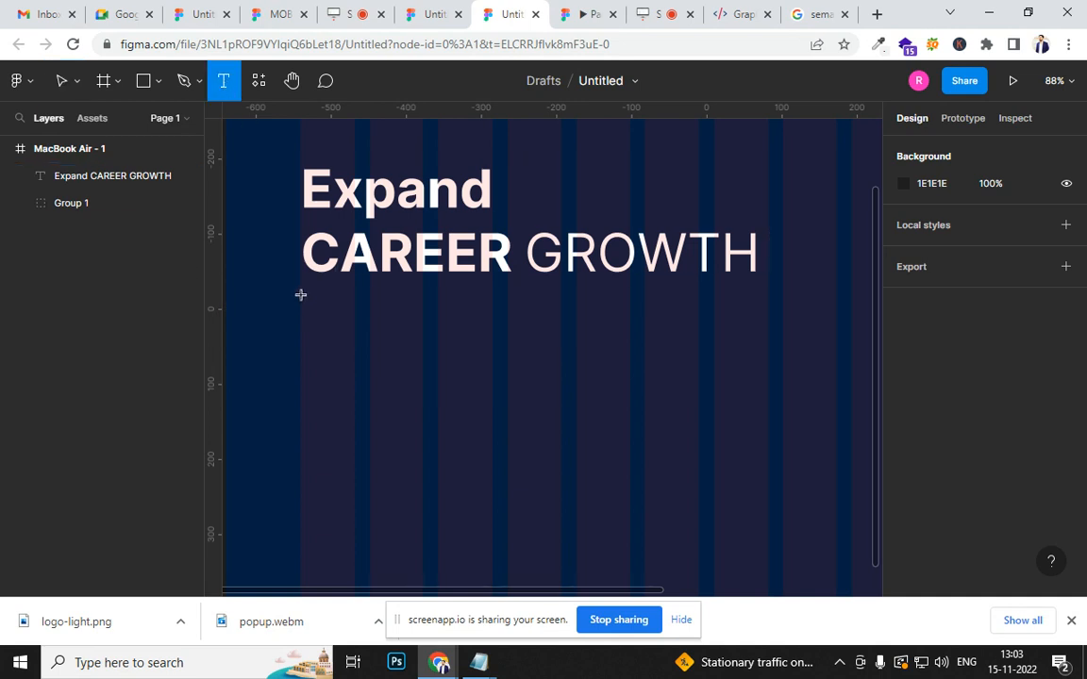
pyautogui.moveTo(300, 294); pyautogui.dragTo(766, 408)
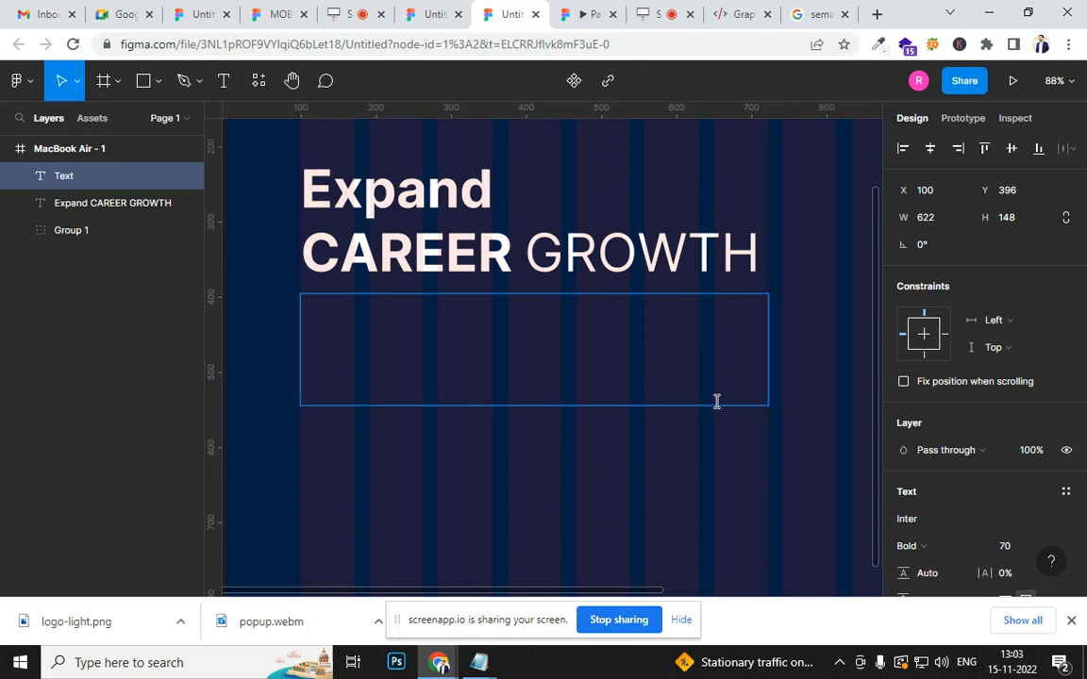
pyautogui.hotkey('ctrl', 'v')
# - Format the pasted description at font size 15 in Regular weight and shorten its text box to about 45 high
pyautogui.hotkey('ctrl', 'a')
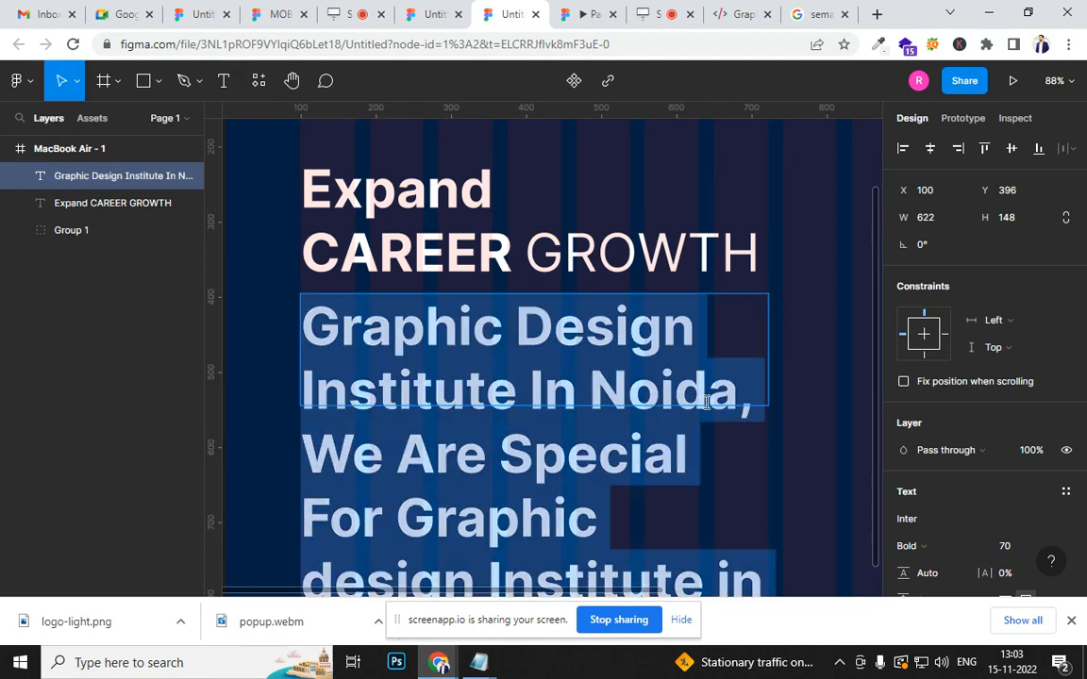
pyautogui.click(1006, 546)
pyautogui.press('Return')
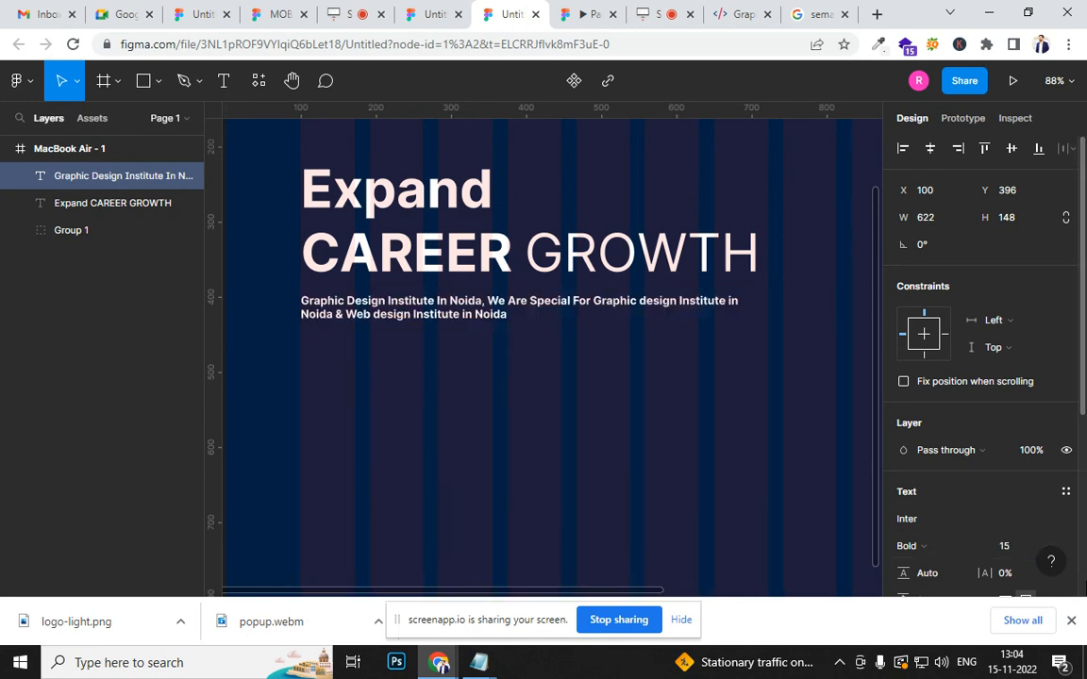
pyautogui.press('Return')
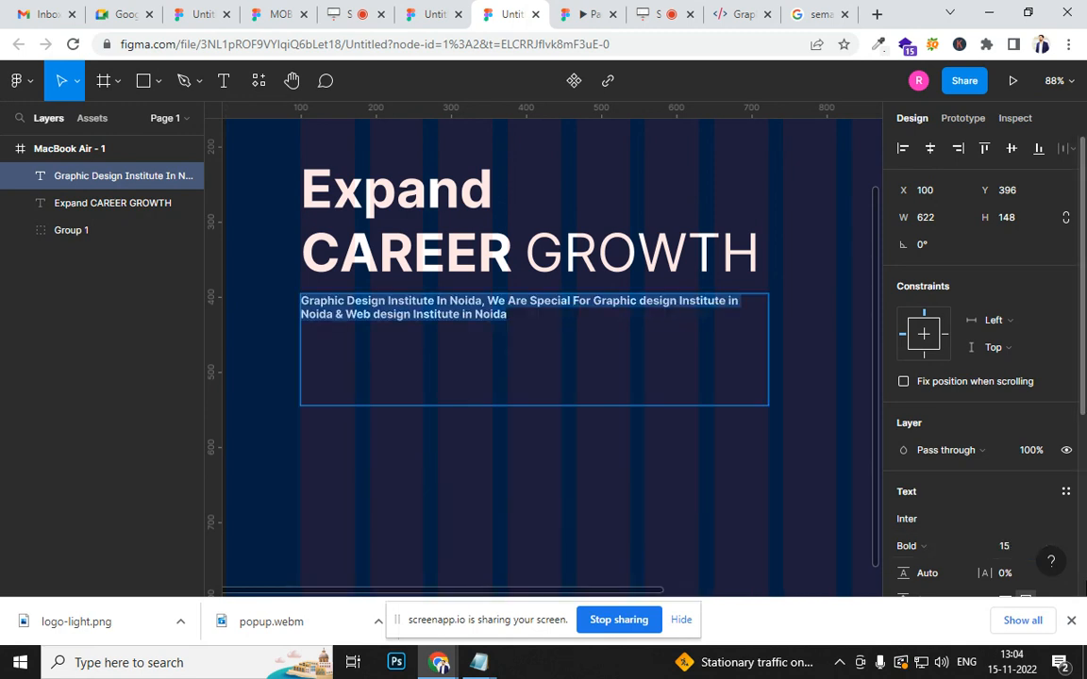
pyautogui.hotkey('ctrl', 'b')
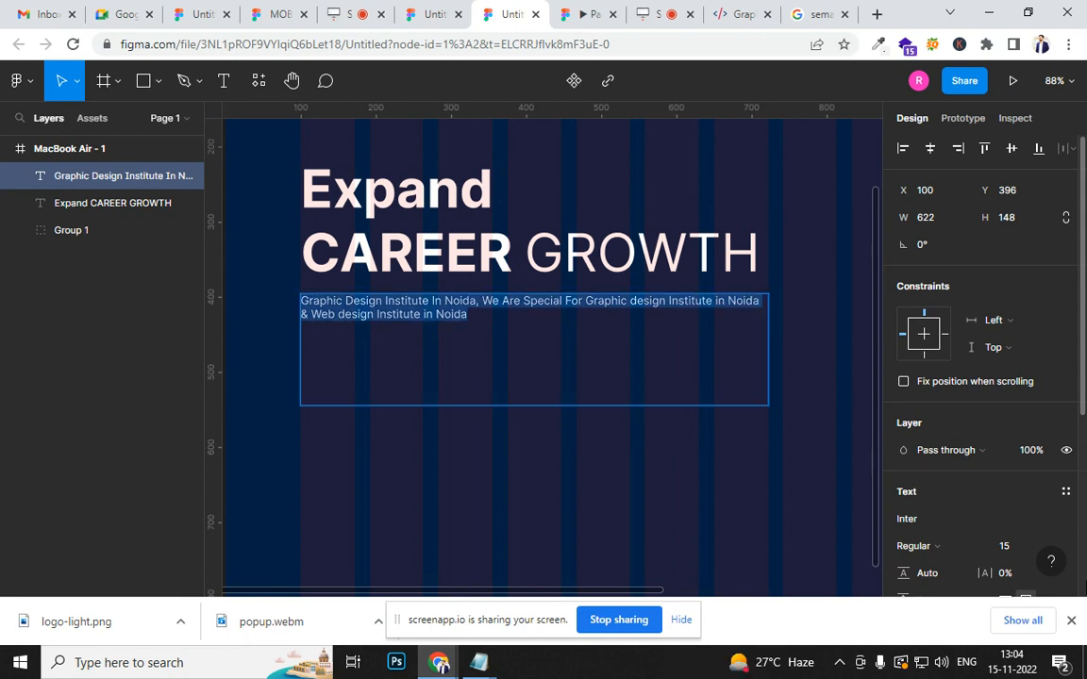
pyautogui.press('Escape')
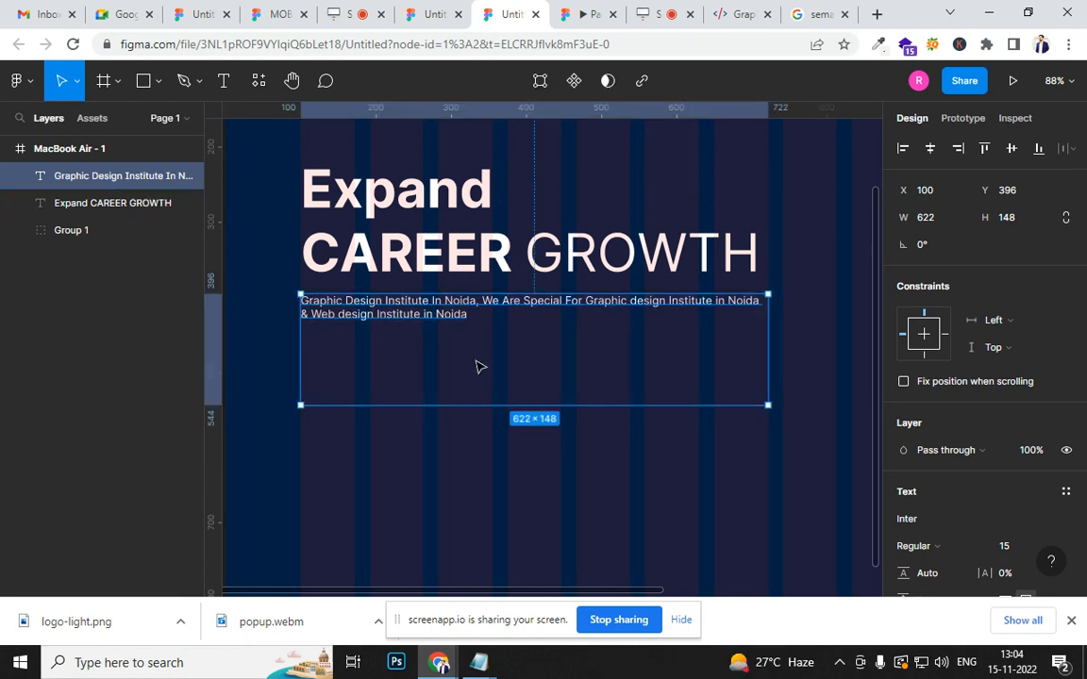
pyautogui.moveTo(524, 405); pyautogui.dragTo(523, 336)
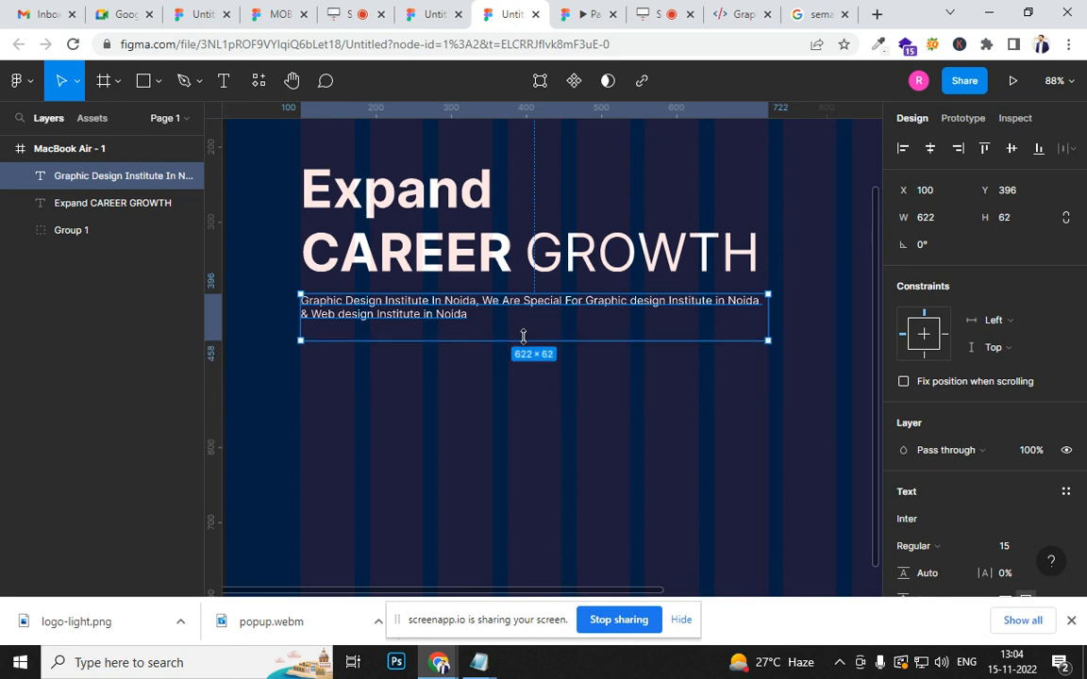
pyautogui.click(391, 415)
# - Draw a button rectangle about 163 wide below the description, starting at the first column's edge, and set its height to 48
pyautogui.press('r')
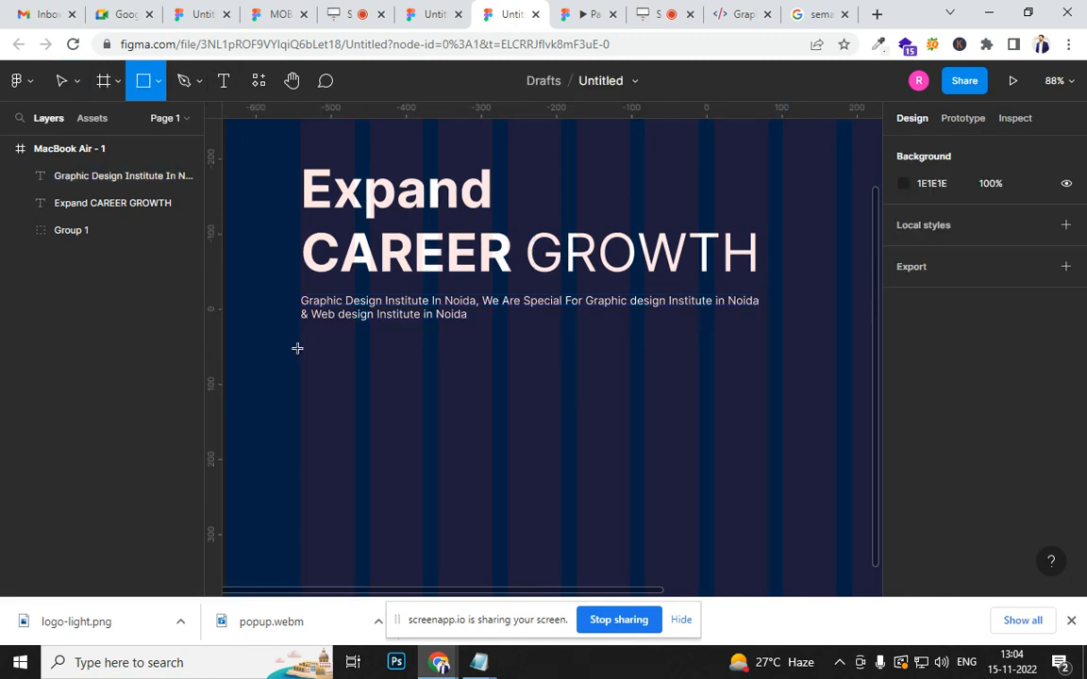
pyautogui.moveTo(300, 338); pyautogui.dragTo(424, 382)
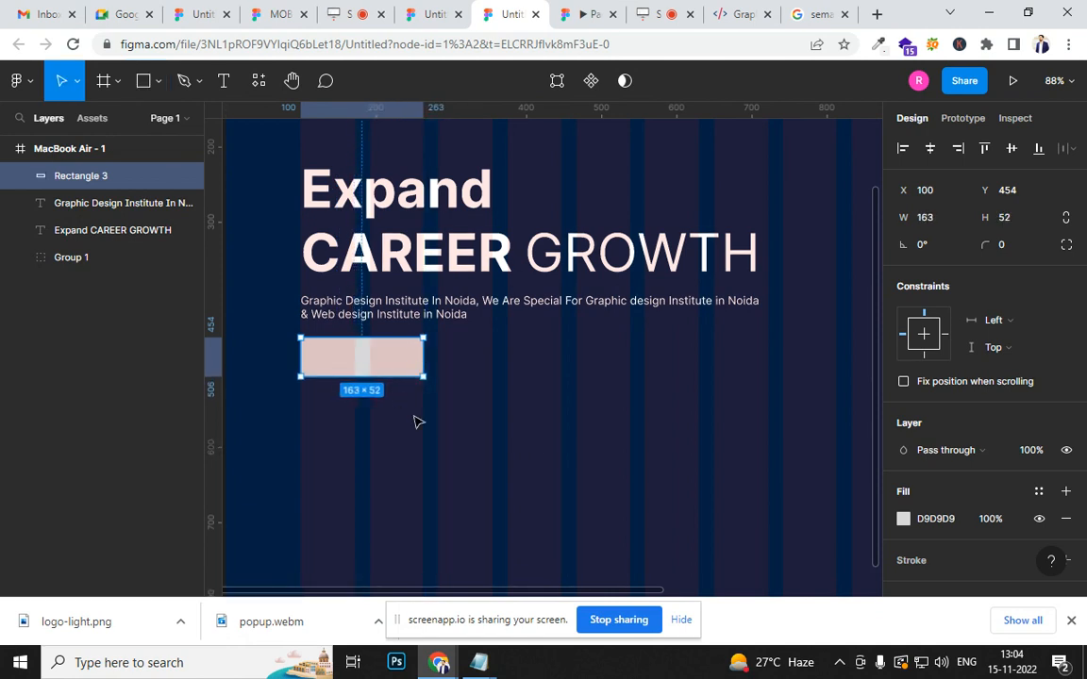
pyautogui.click(1023, 217)
pyautogui.write('48')
pyautogui.press('Return')
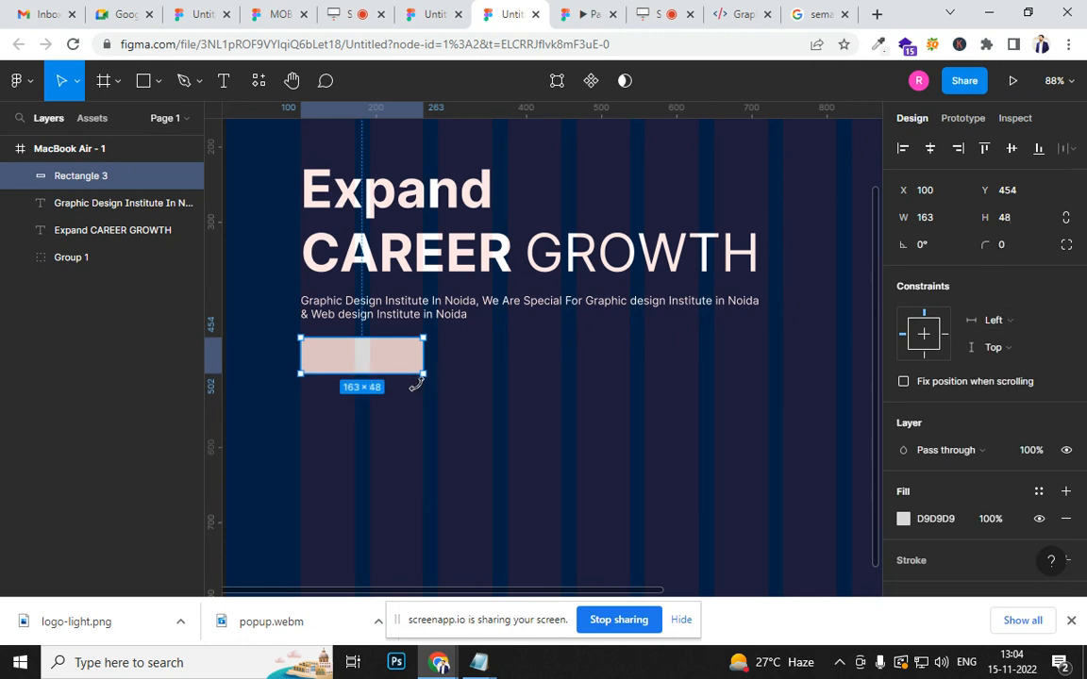
# - Resize the button rectangle to about 194 wide and 48 high, and lower it to about Y 460
pyautogui.moveTo(418, 355); pyautogui.dragTo(470, 363)
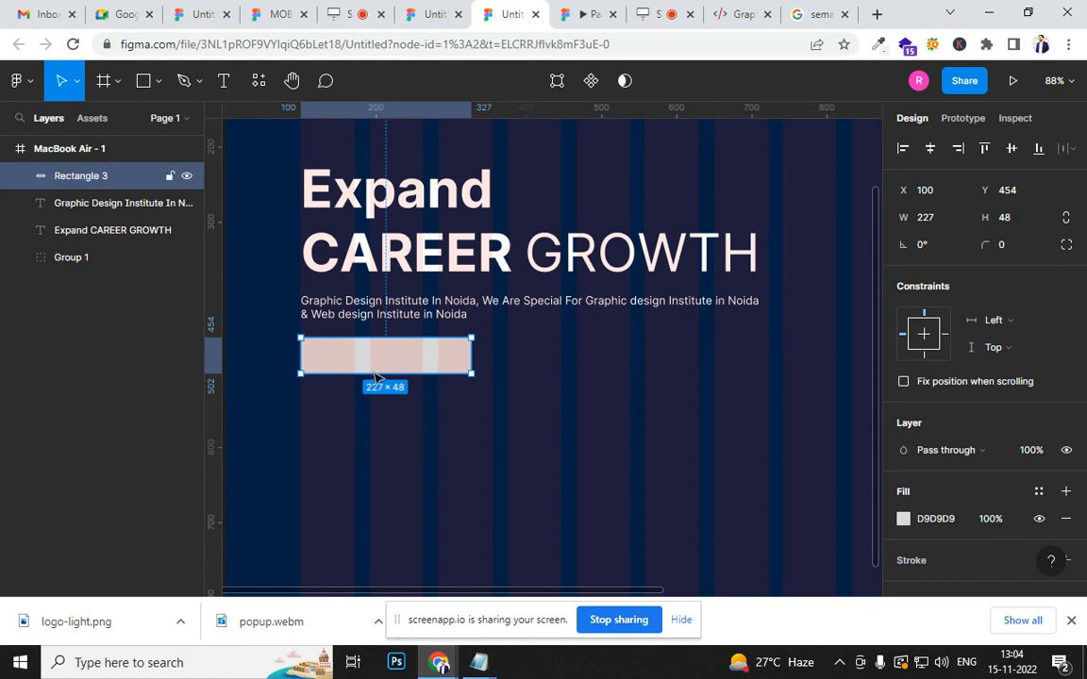
pyautogui.moveTo(372, 372); pyautogui.dragTo(373, 379)
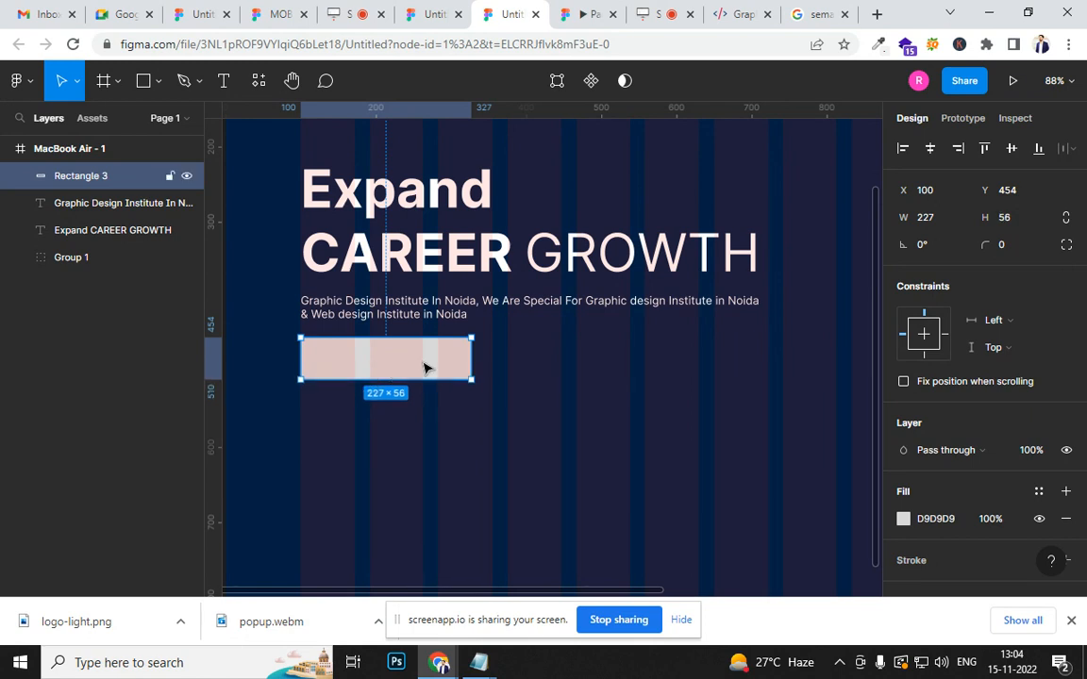
pyautogui.click(1028, 217)
pyautogui.write('48')
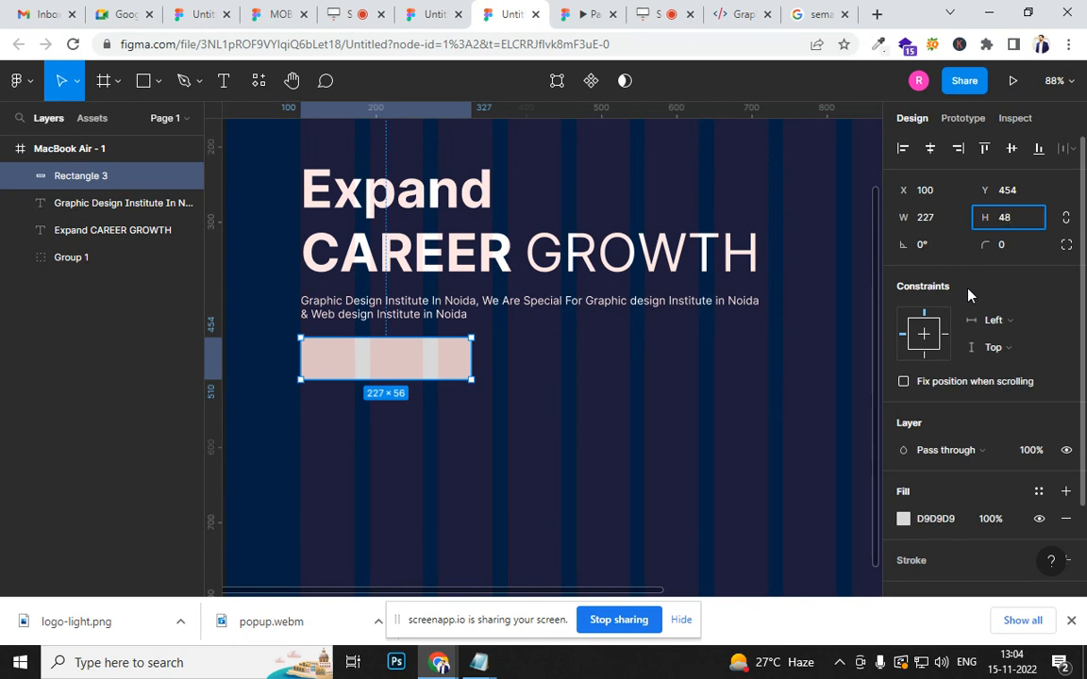
pyautogui.press('Return')
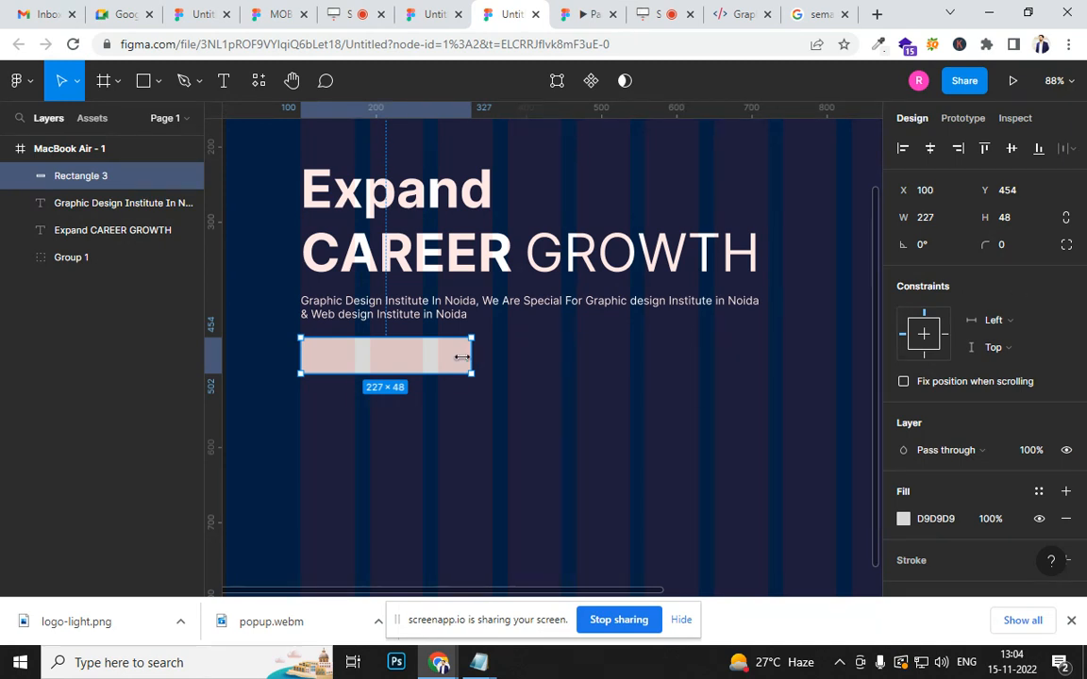
pyautogui.moveTo(462, 356); pyautogui.dragTo(456, 359)
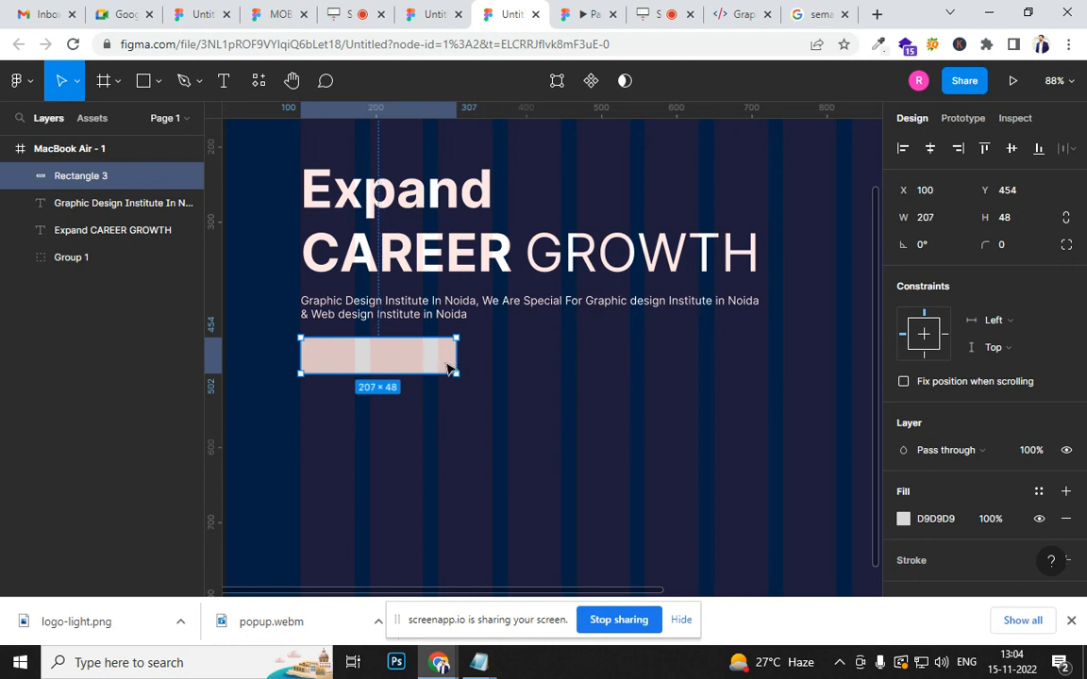
pyautogui.moveTo(417, 368); pyautogui.dragTo(418, 375)
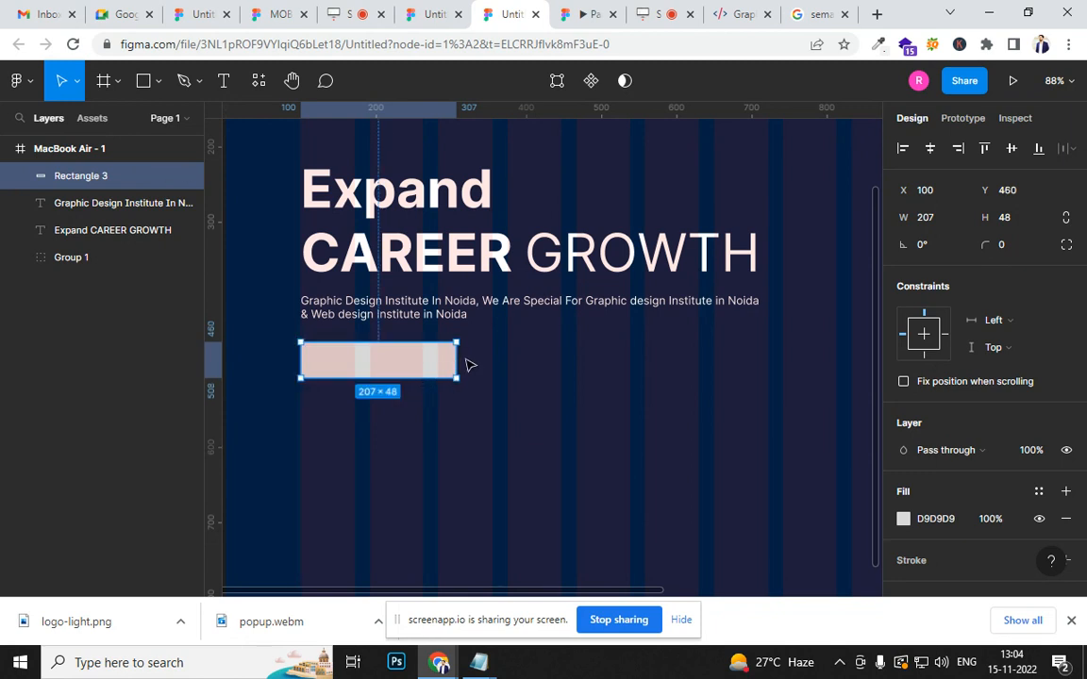
pyautogui.moveTo(453, 359)
pyautogui.mouseDown()
pyautogui.moveTo(423, 368)
pyautogui.moveTo(445, 370)
pyautogui.mouseUp()
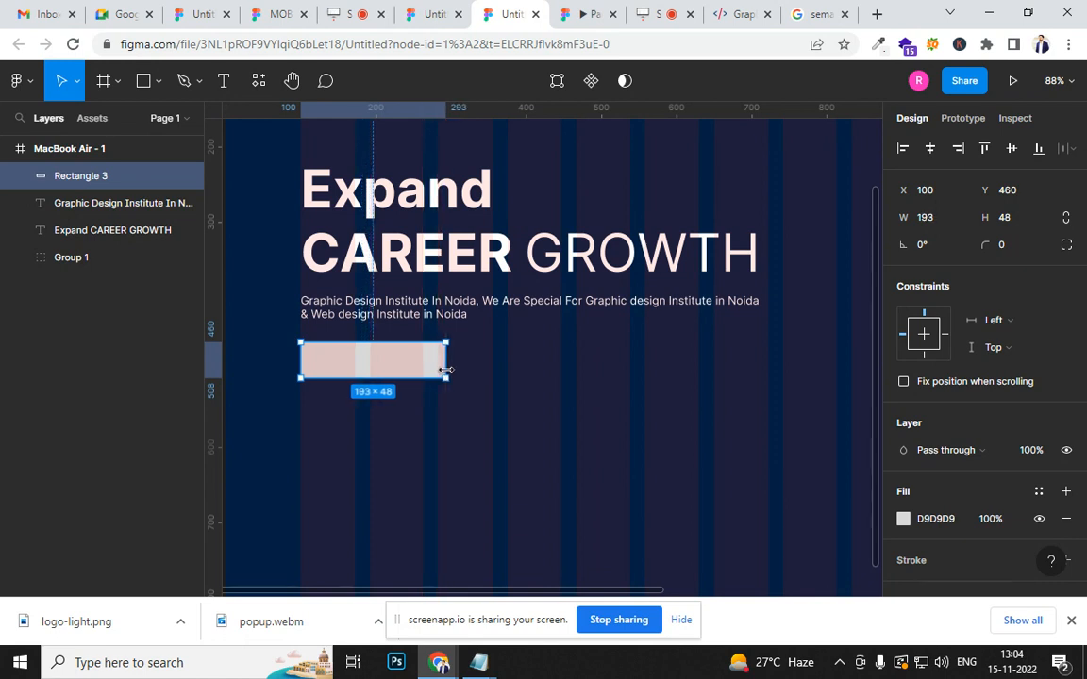
pyautogui.moveTo(446, 370)
pyautogui.mouseDown()
pyautogui.moveTo(415, 374)
pyautogui.moveTo(447, 376)
pyautogui.mouseUp()
# - Compare the header buttons' green and blue on the rectangle, ending with the blue 0F7DFF sampled from the APPLY NOW button
pyautogui.scroll(-3, 451, 381)
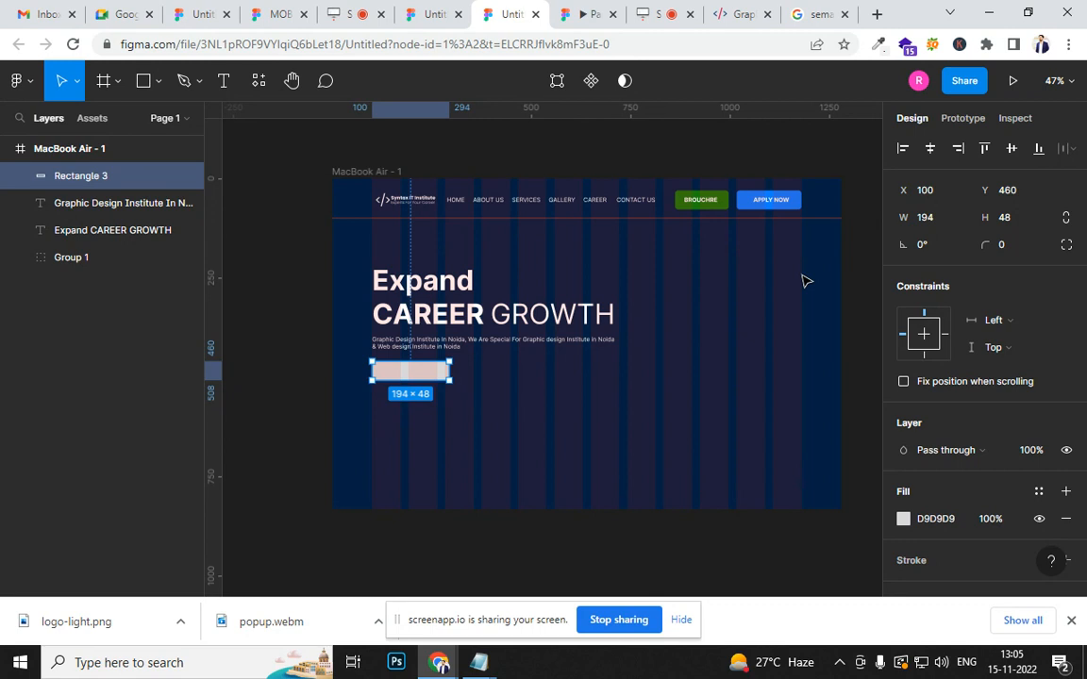
pyautogui.press('i')
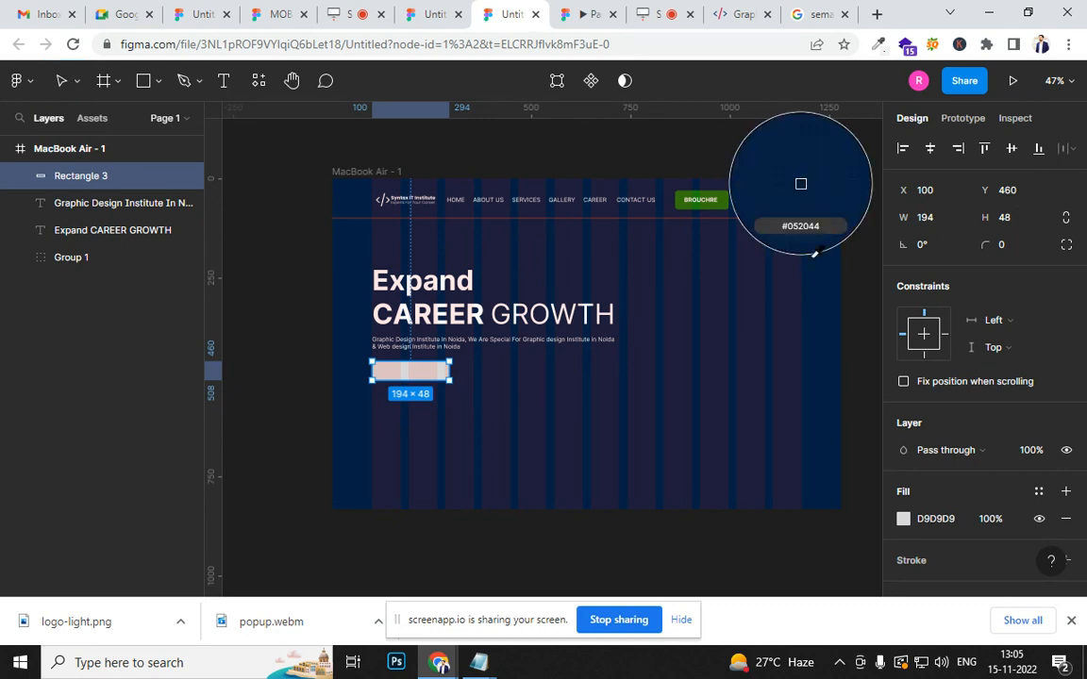
pyautogui.click(752, 207)
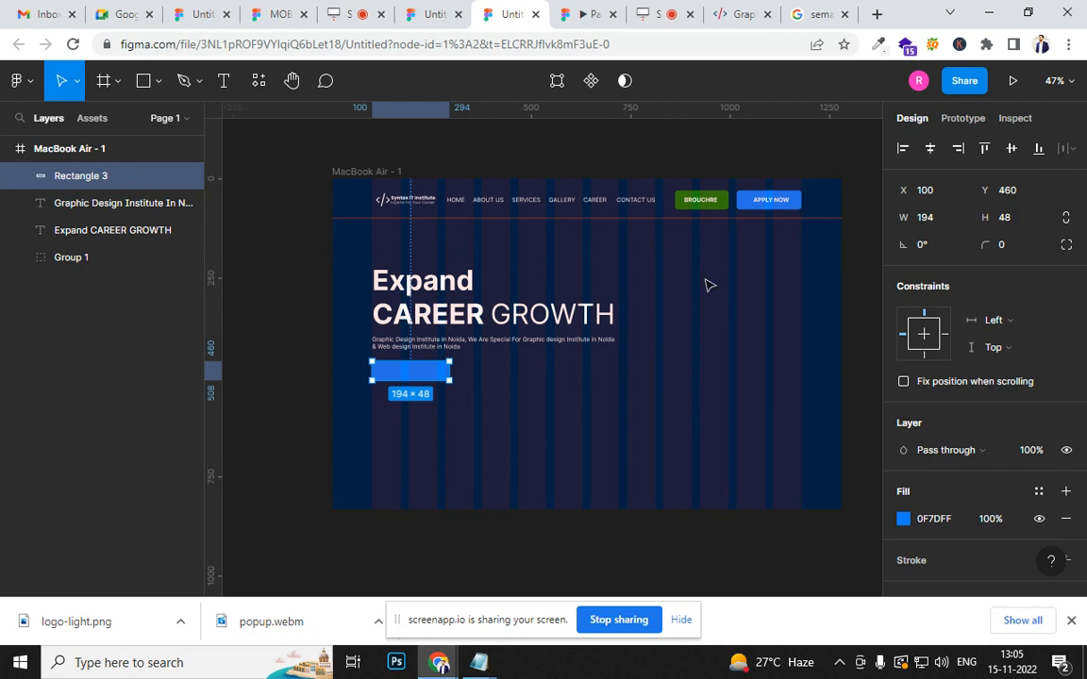
pyautogui.press('i')
pyautogui.click(726, 206)
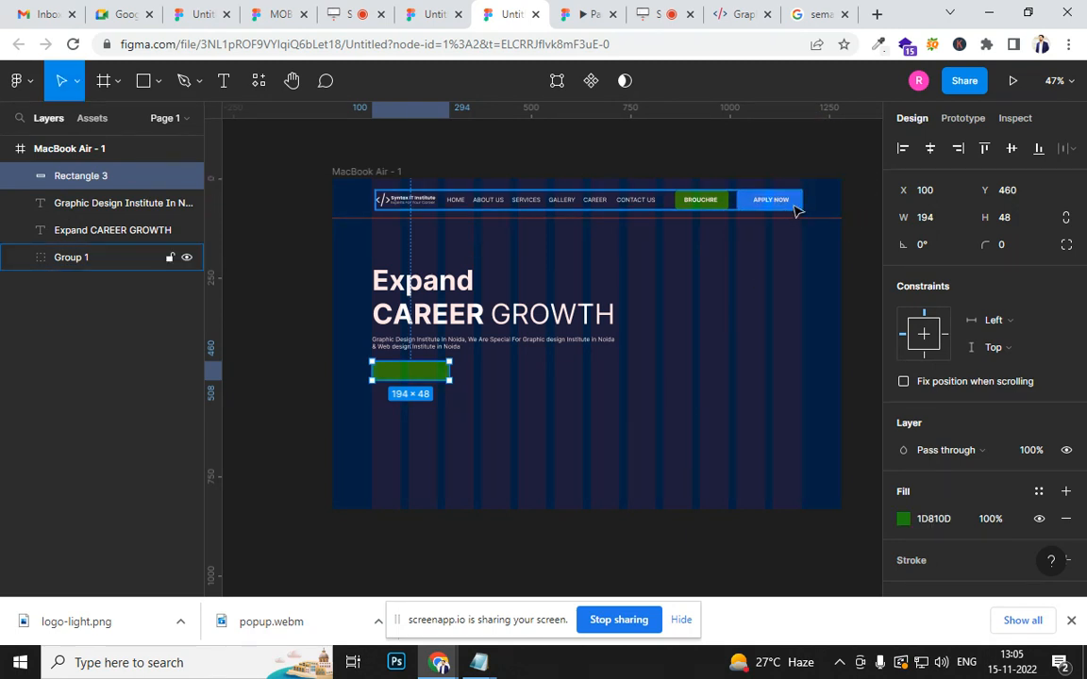
pyautogui.press('i')
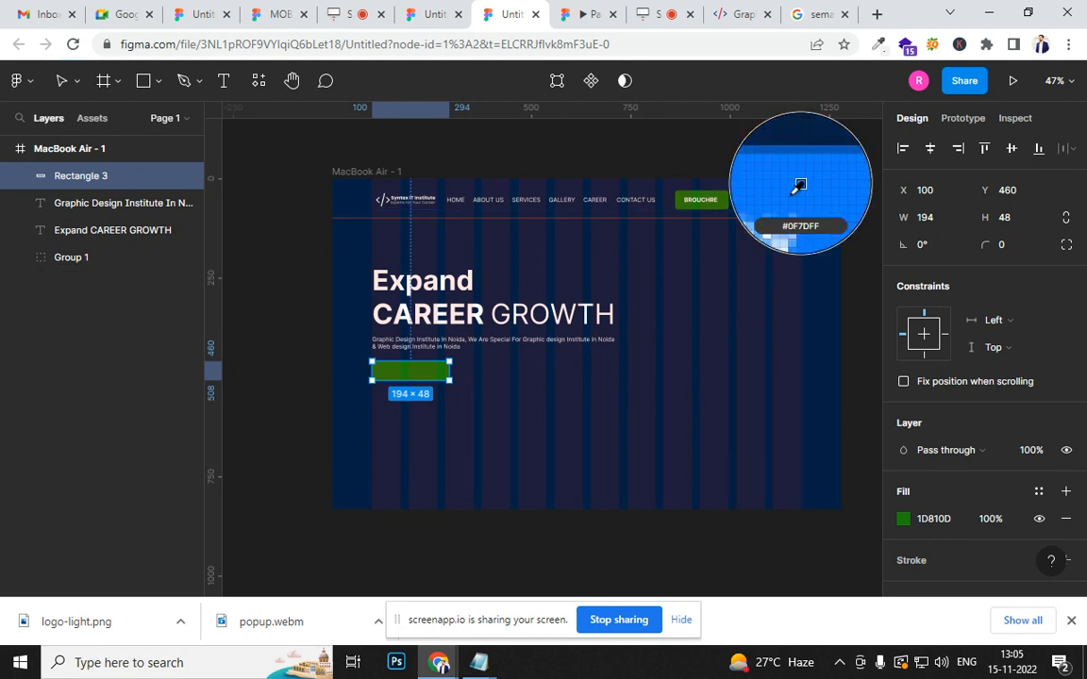
pyautogui.click(792, 203)
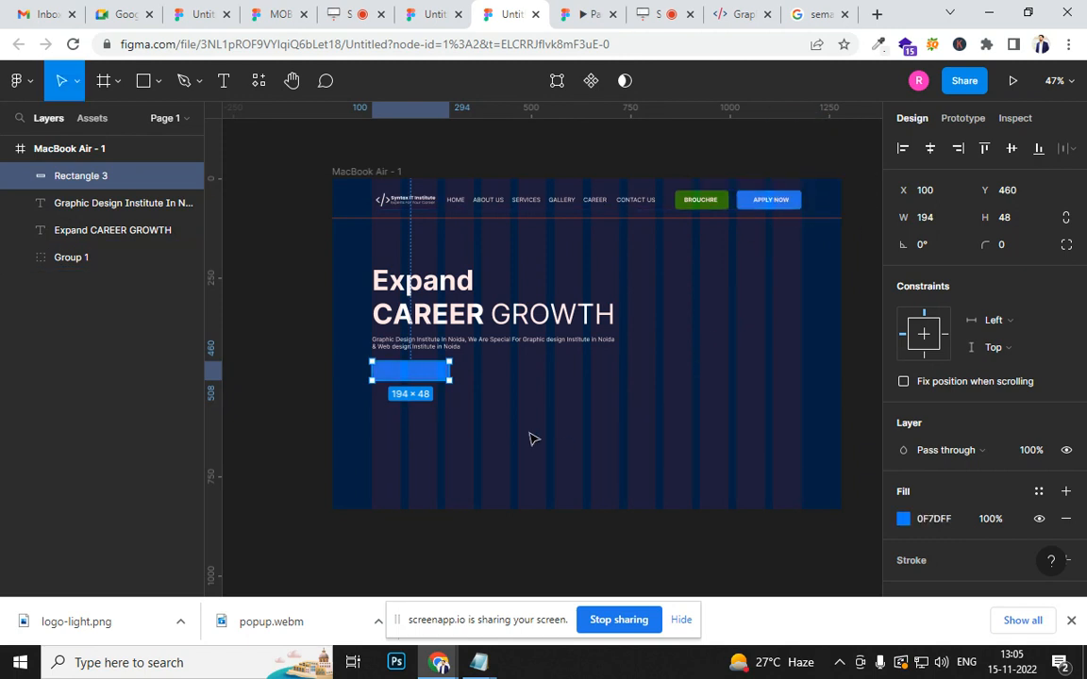
# - Add the text label "APPLY FOR COURSE" on the blue button rectangle below the description
pyautogui.scroll(6, 518, 436)
pyautogui.hscroll(-3, 688, 488)
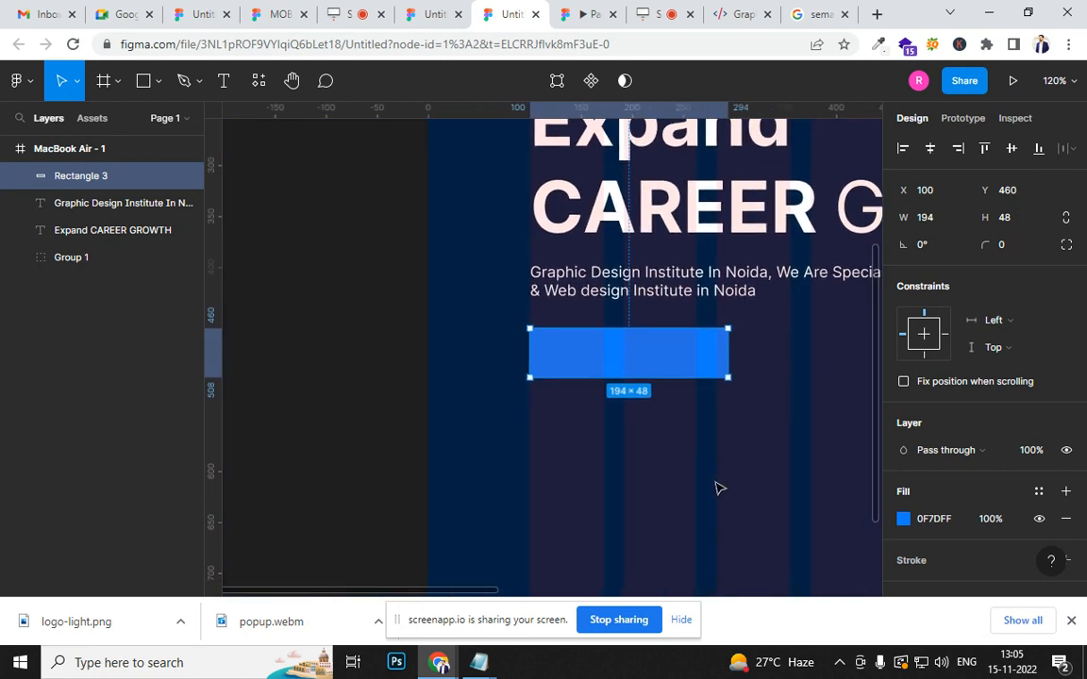
pyautogui.scroll(4, 662, 452)
pyautogui.scroll(6, 661, 454)
pyautogui.scroll(-6, 660, 455)
pyautogui.scroll(8, 655, 460)
pyautogui.scroll(-5, 658, 466)
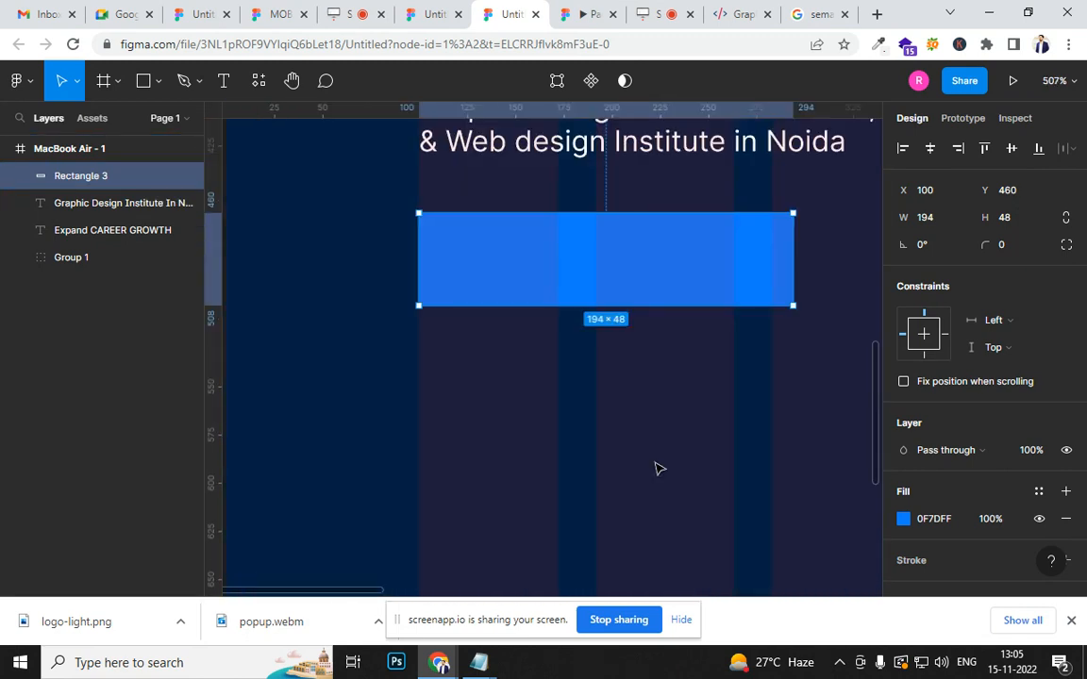
pyautogui.scroll(4, 657, 448)
pyautogui.moveTo(596, 253); pyautogui.dragTo(643, 576)
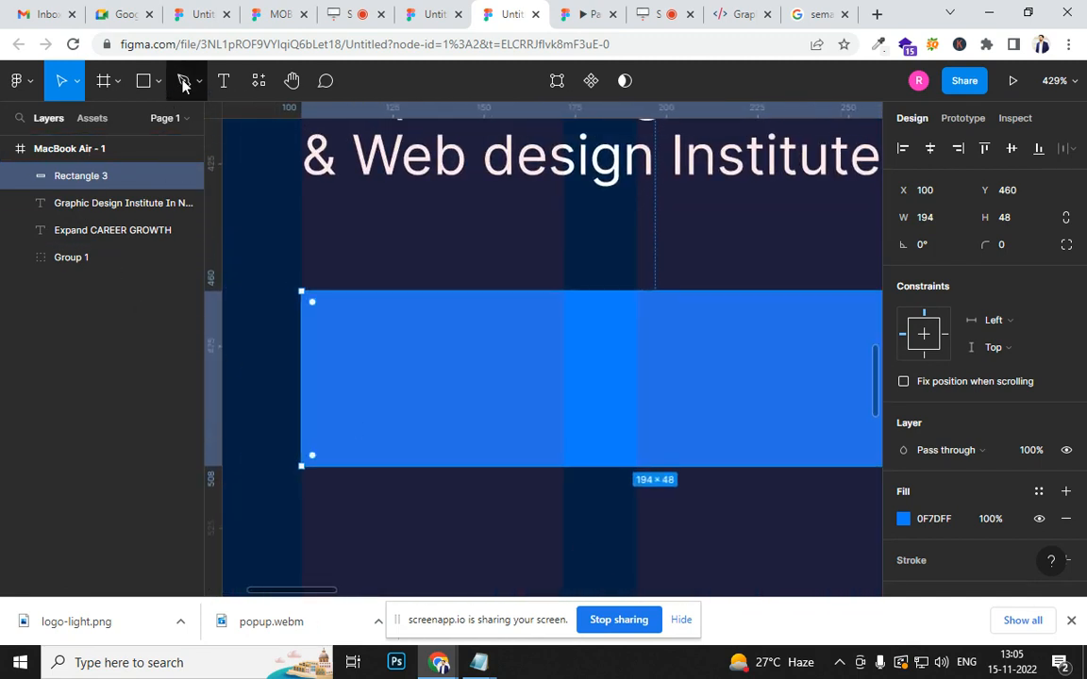
pyautogui.click(221, 80)
pyautogui.click(515, 377)
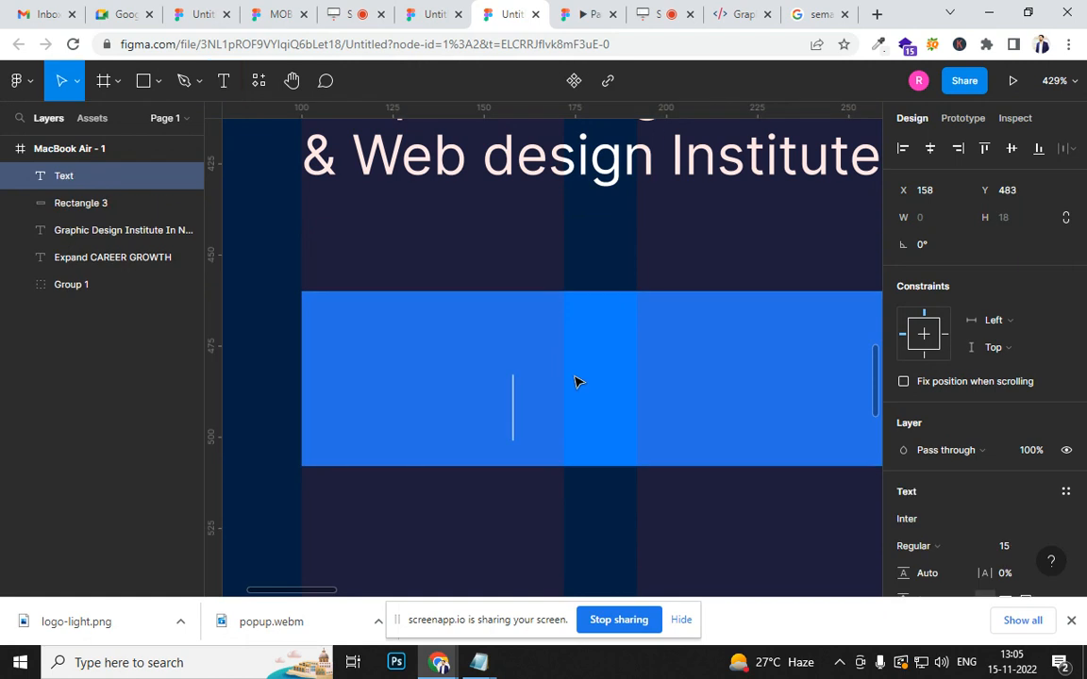
pyautogui.write('APPLY FOR ')
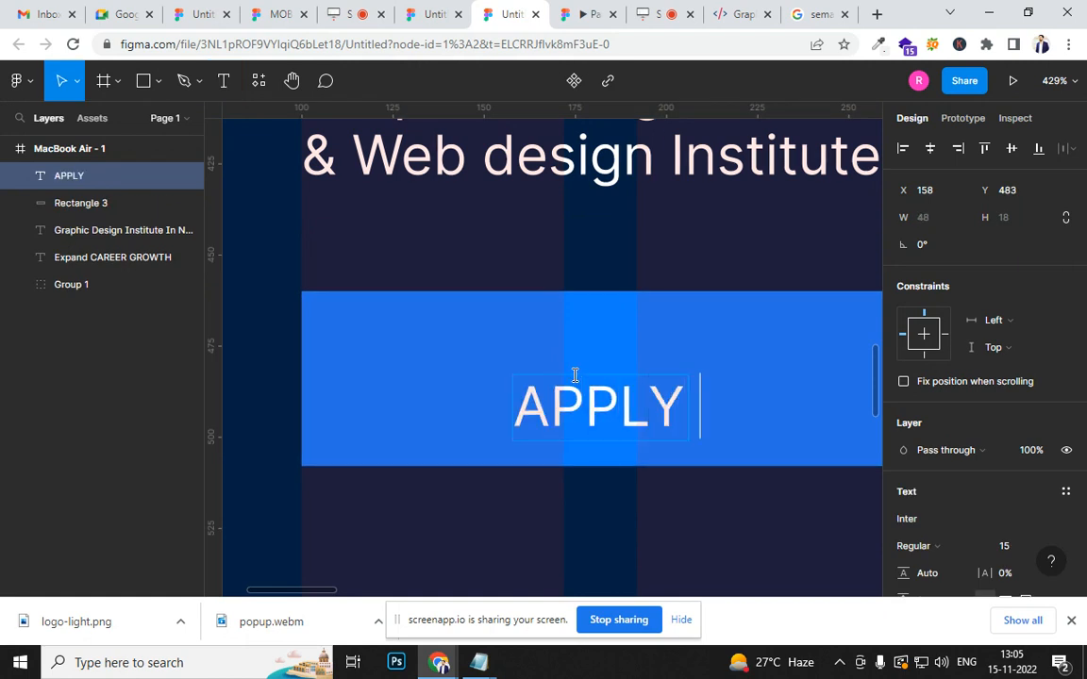
pyautogui.write('COURSE')
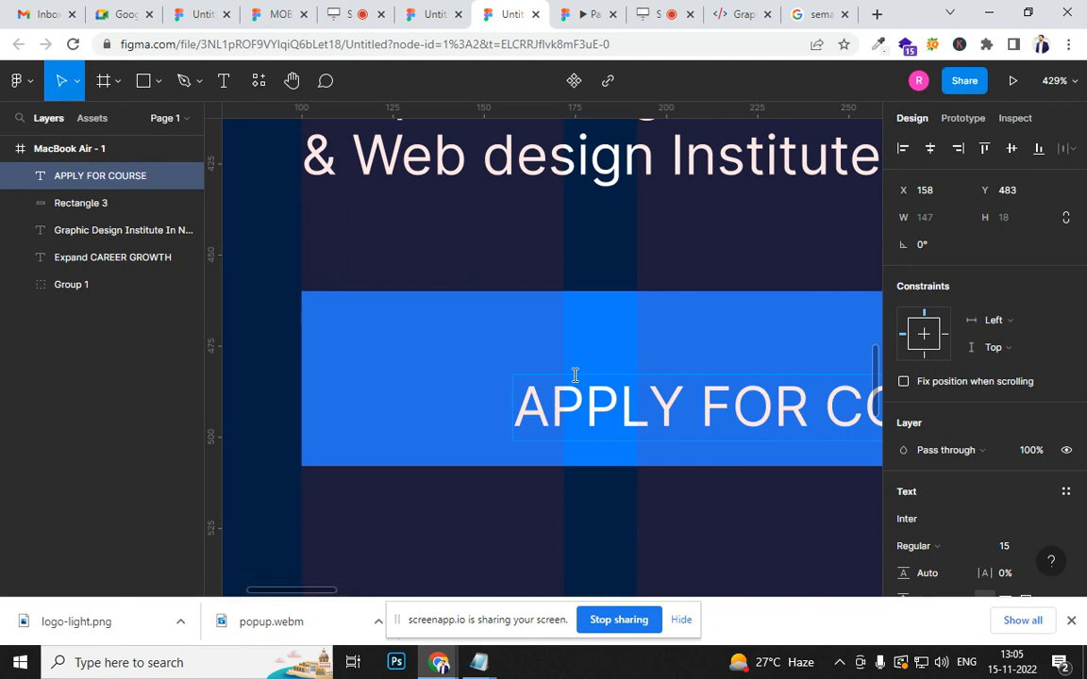
pyautogui.keyDown('ctrl'); pyautogui.scroll(-5, 574, 374); pyautogui.keyUp('ctrl')
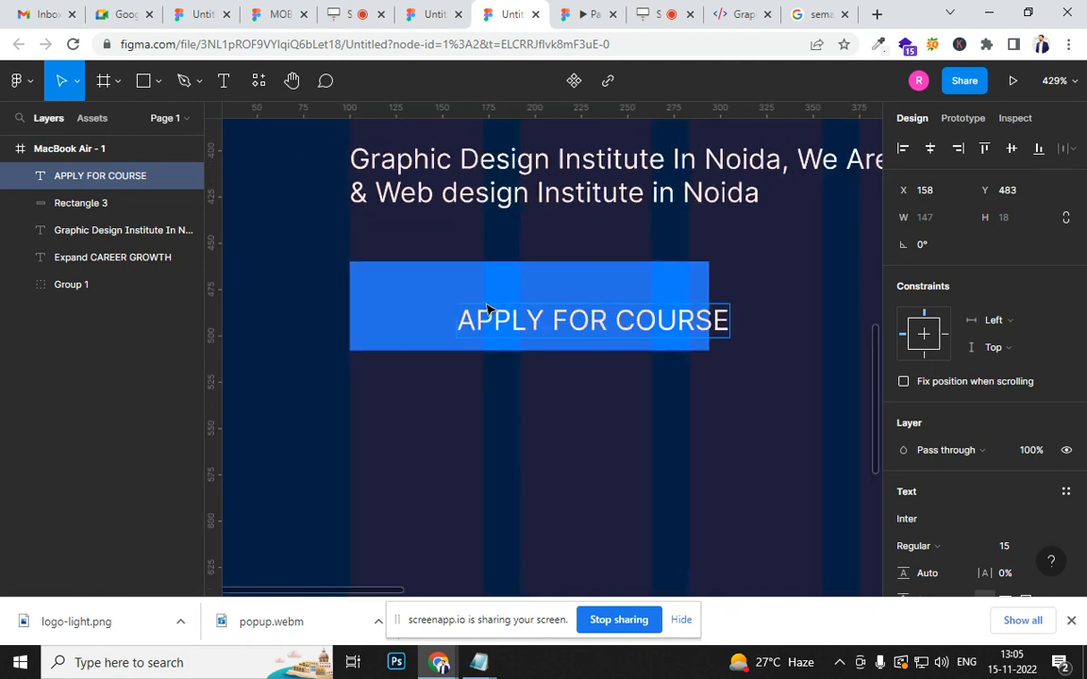
# - Centre the APPLY FOR COURSE label on the blue button rectangle, at about X 124, Y 475, and make it bold
pyautogui.press('Escape')
pyautogui.moveTo(595, 323); pyautogui.dragTo(536, 307)
pyautogui.hotkey('ctrl', 'b')
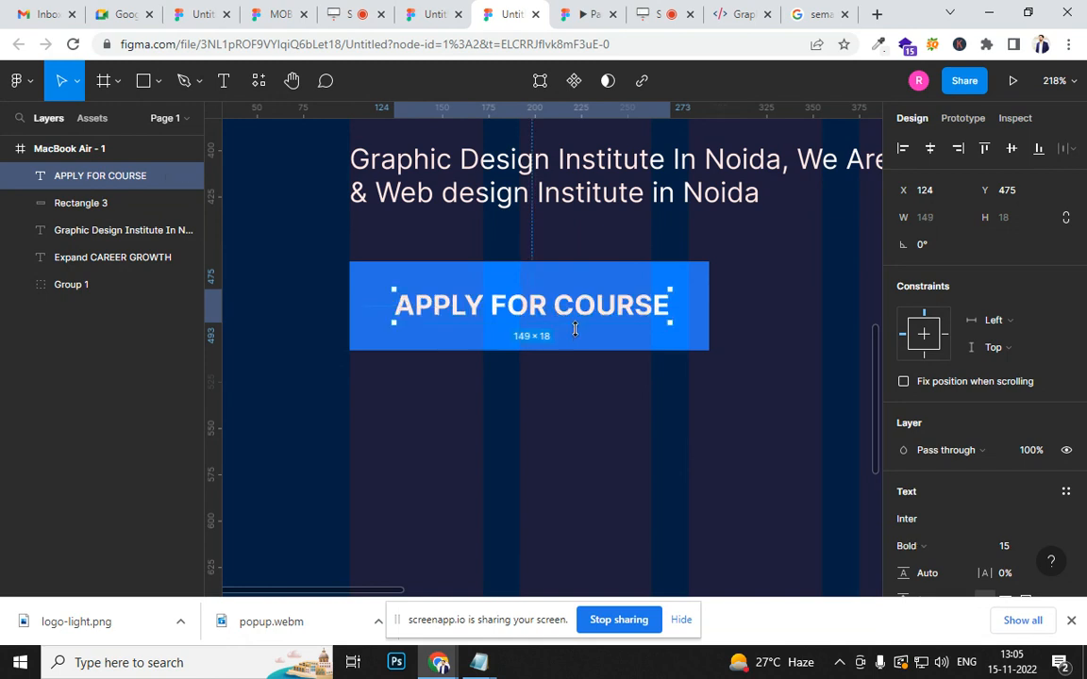
# - Round the corners of the blue button rectangle behind the APPLY FOR COURSE label to a radius of 8
pyautogui.click(584, 350)
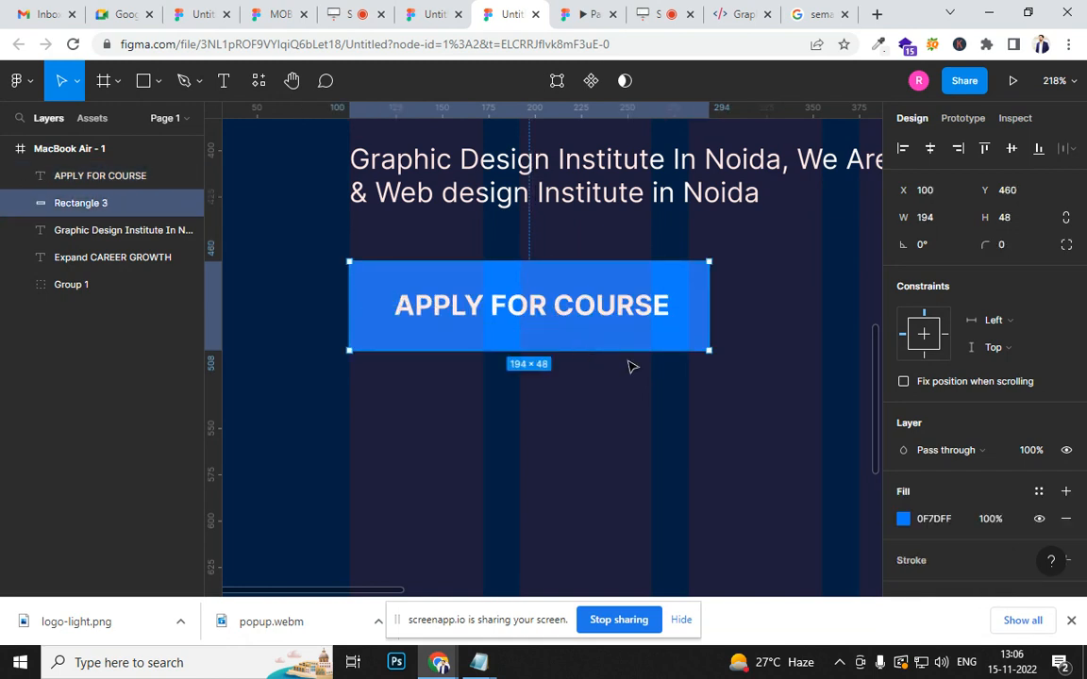
pyautogui.press('Return')
pyautogui.click(681, 457)
pyautogui.scroll(-3, 679, 459)
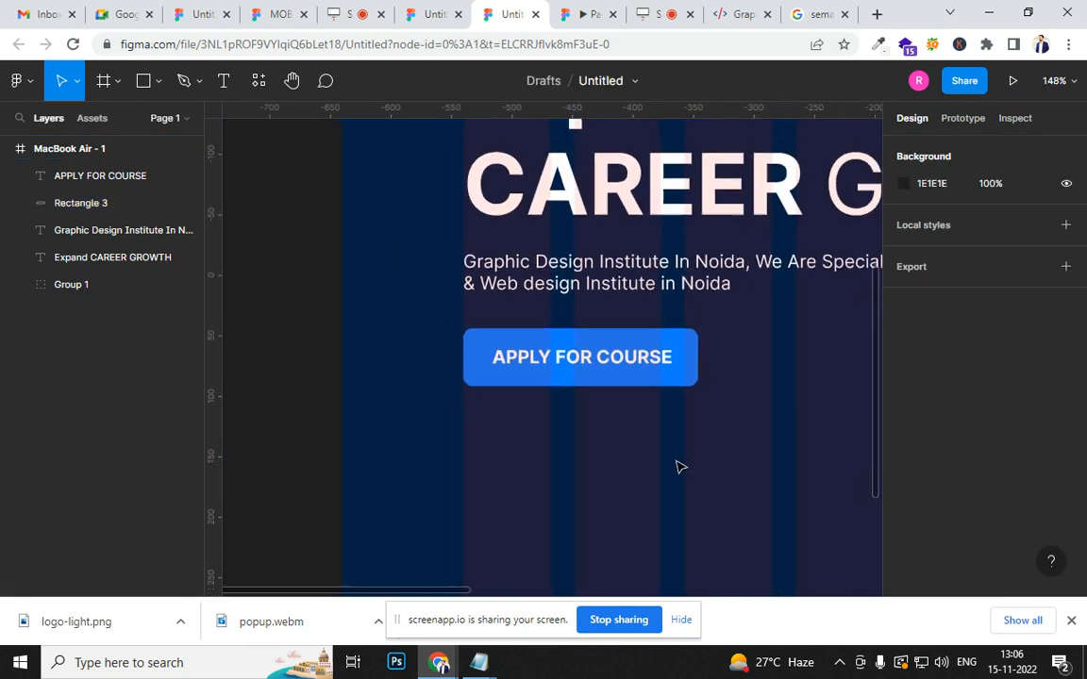
pyautogui.scroll(-8, 678, 471)
# - Preview the MacBook Air frame as a prototype to check the new button, and return to the design file
pyautogui.moveTo(684, 507); pyautogui.dragTo(449, 415)
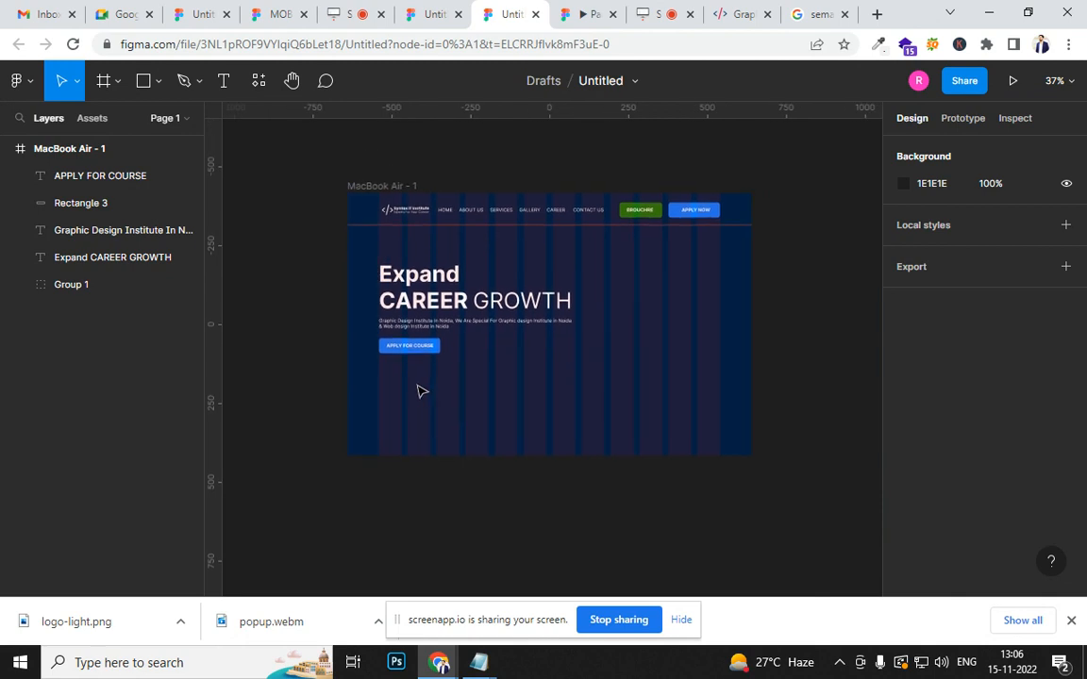
pyautogui.scroll(1, 415, 357)
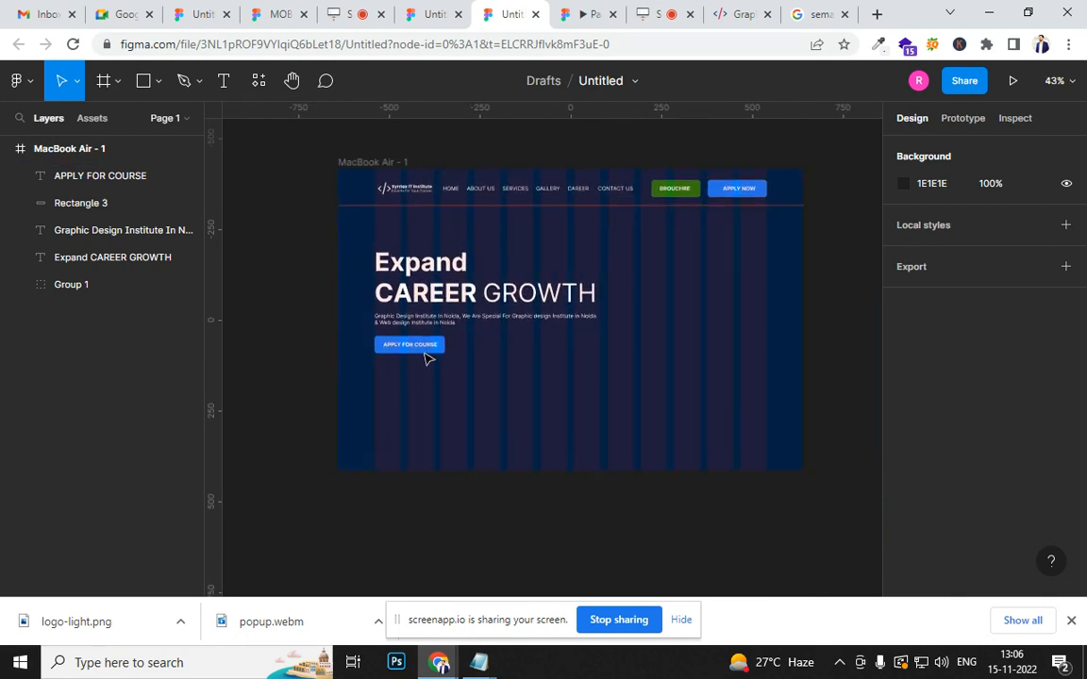
pyautogui.click(370, 163)
pyautogui.click(1014, 80)
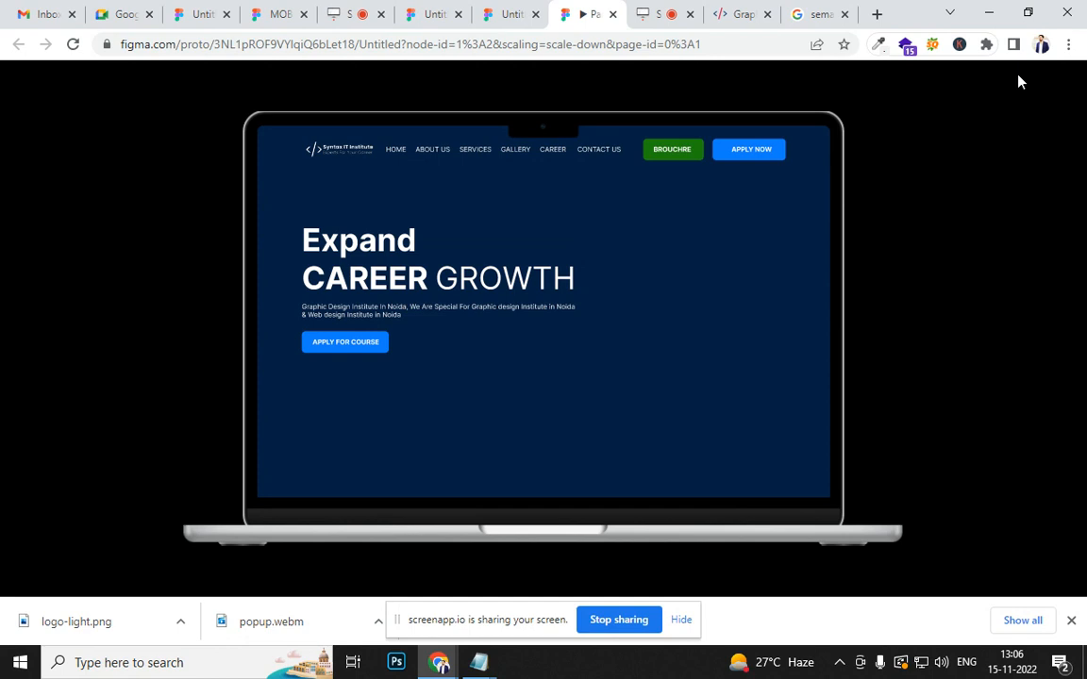
pyautogui.click(493, 16)
# - Duplicate the APPLY FOR COURSE button with its label beside the original, placing the copied rectangle at about X 306
pyautogui.scroll(5, 432, 356)
pyautogui.click(437, 336)
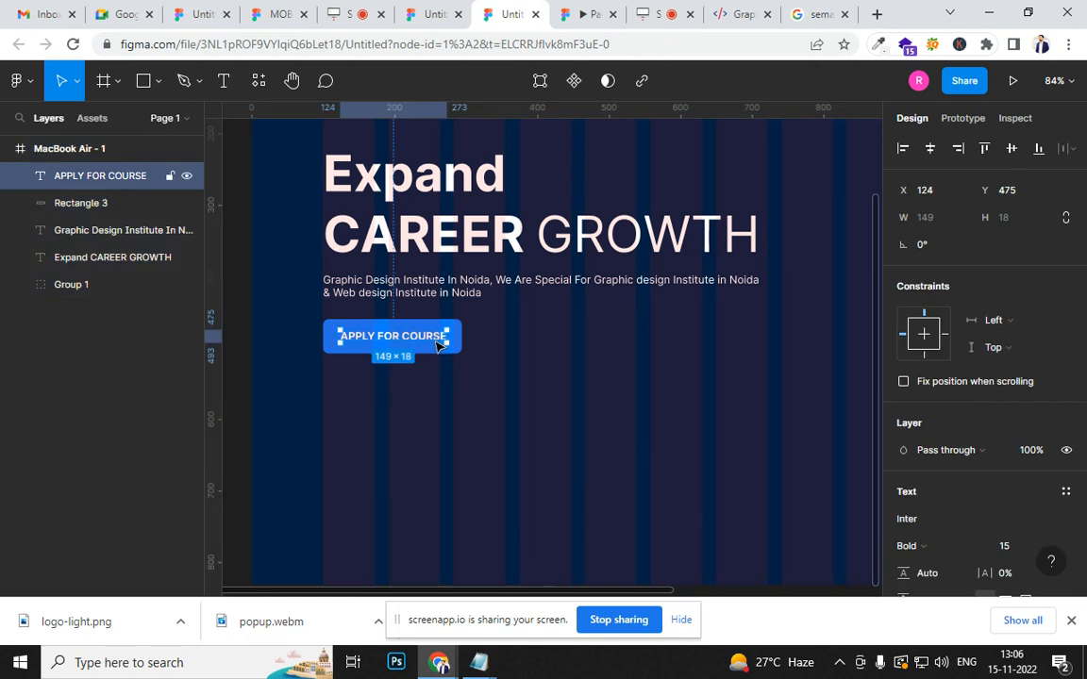
pyautogui.keyDown('shift'); pyautogui.click(425, 326); pyautogui.keyUp('shift')
pyautogui.moveTo(421, 337); pyautogui.dragTo(568, 337)
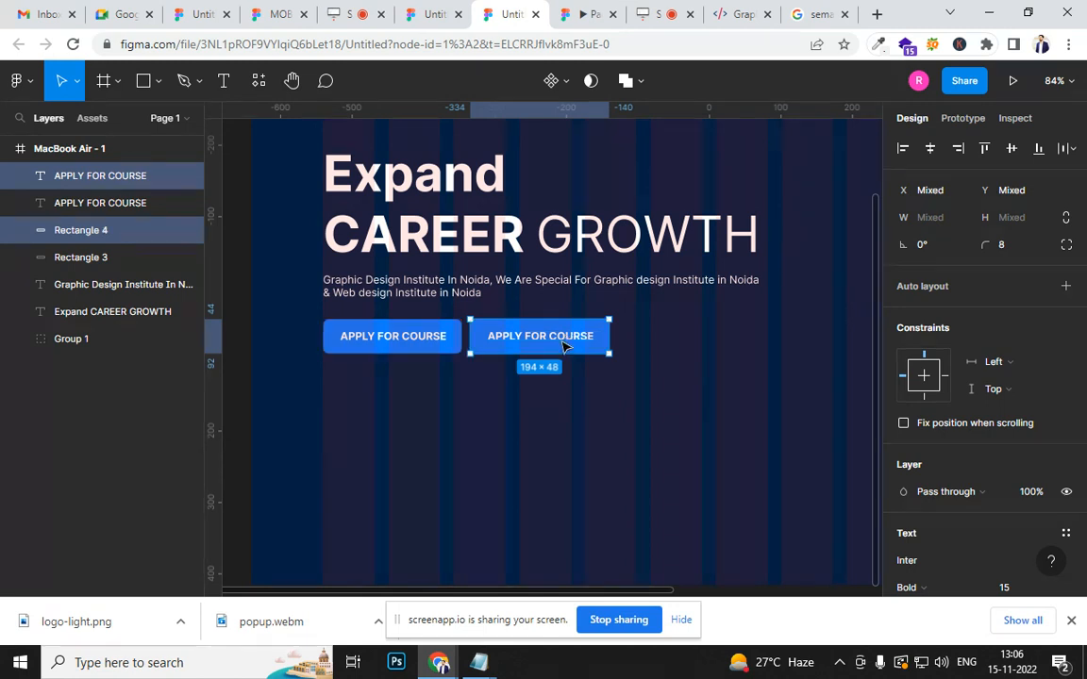
pyautogui.click(613, 400)
# - Change the duplicated button's label to "DOWNLOAD BROUCHRE"
pyautogui.click(572, 339)
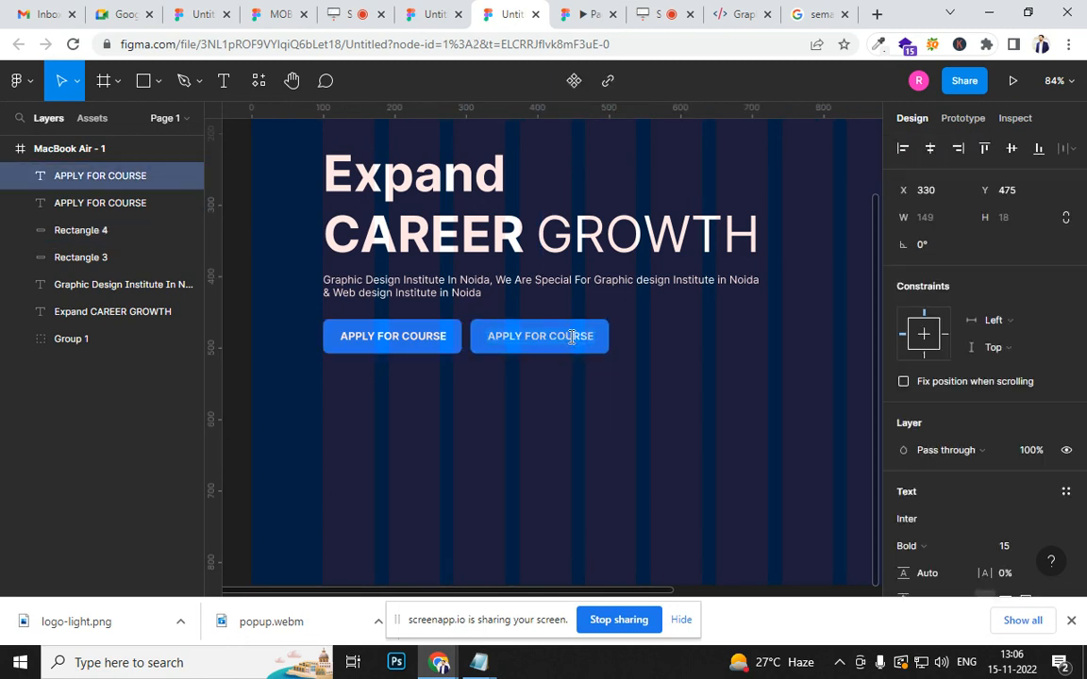
pyautogui.write('DOWNLO')
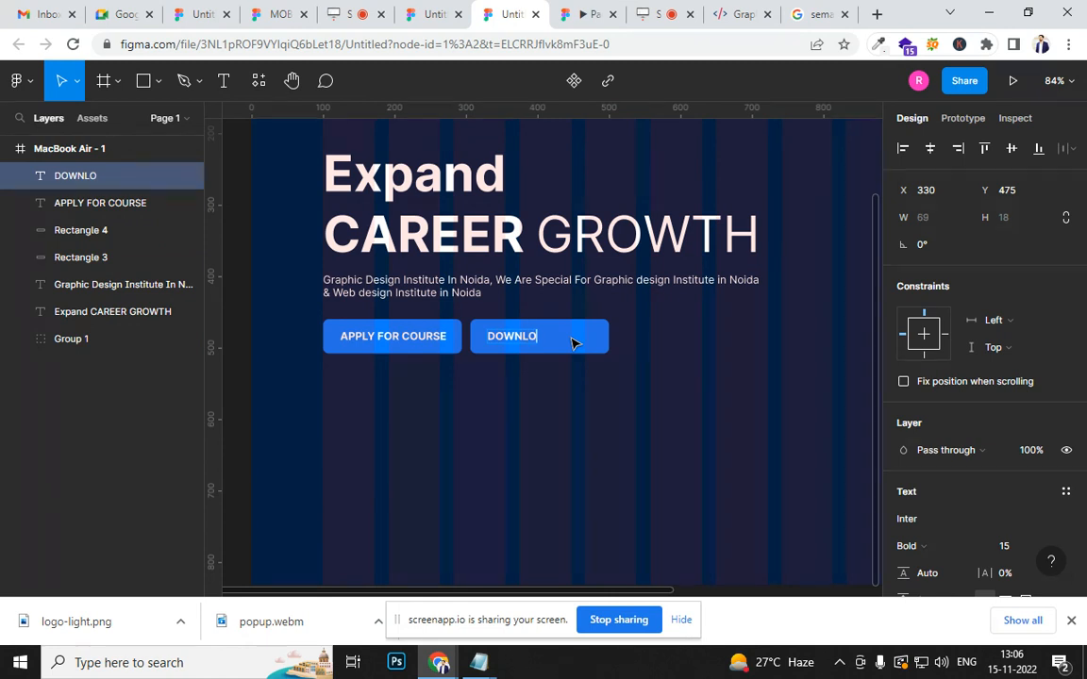
pyautogui.write('AD BROUCHRE')
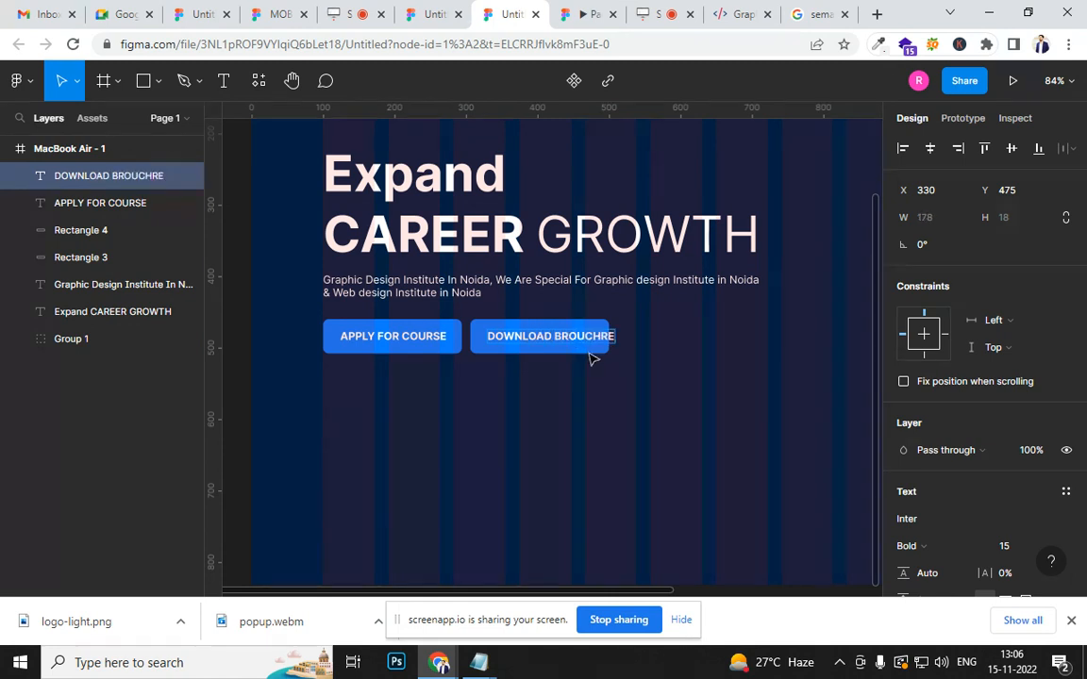
pyautogui.press('Escape')
# - Widen the rectangle behind the DOWNLOAD BROUCHRE label to about 214 so the text fits inside it
pyautogui.click(602, 359)
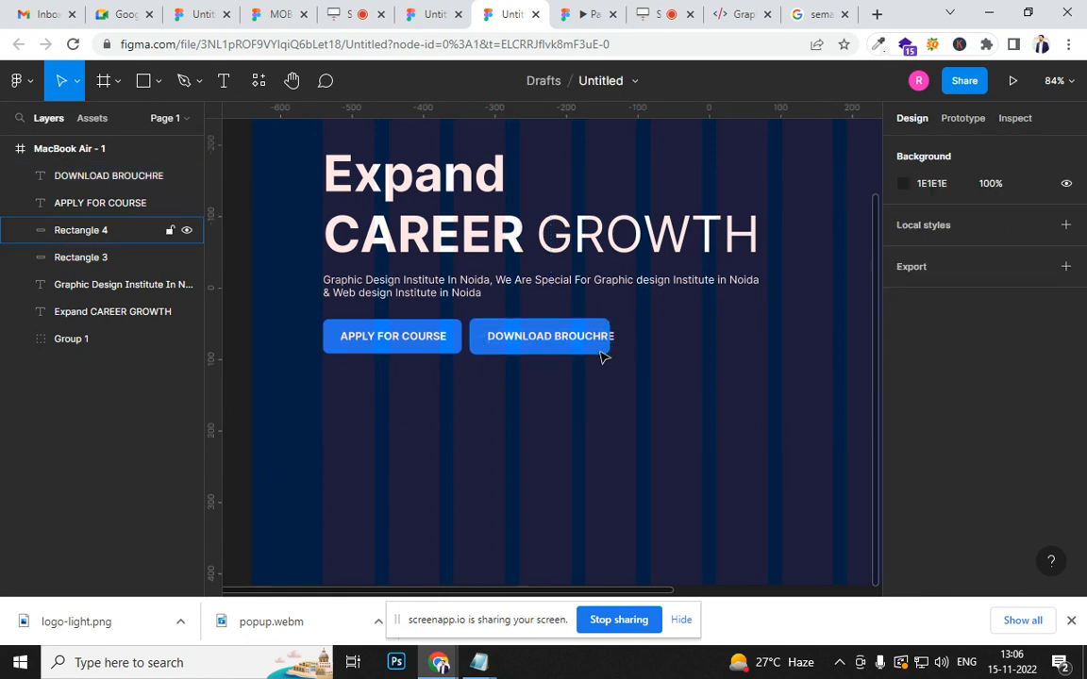
pyautogui.click(612, 351)
pyautogui.moveTo(618, 336); pyautogui.dragTo(633, 336)
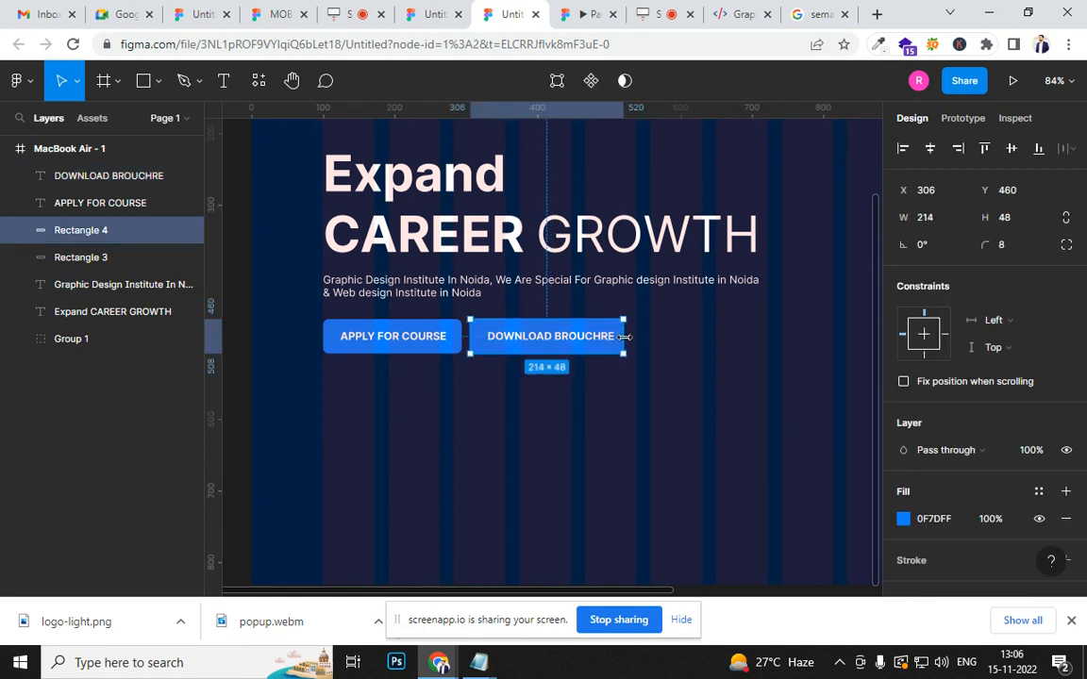
# - Recolour the DOWNLOAD BROUCHRE button rectangle to the red FF1D0F
pyautogui.scroll(-2, 946, 402)
pyautogui.scroll(-1, 946, 402)
pyautogui.click(903, 408)
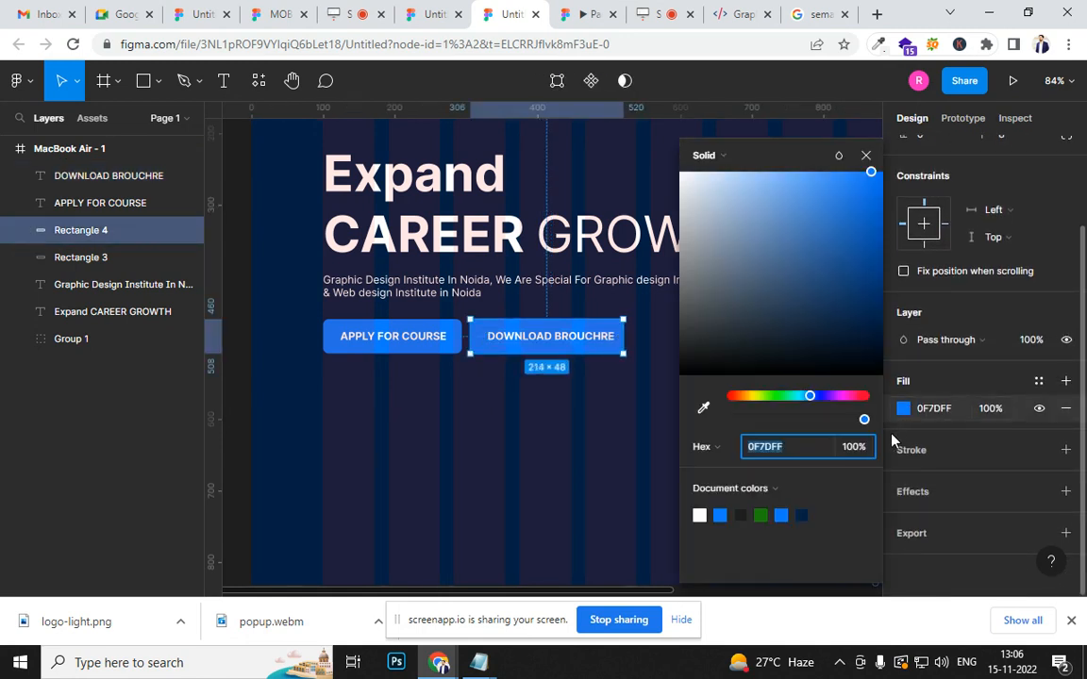
pyautogui.click(735, 398)
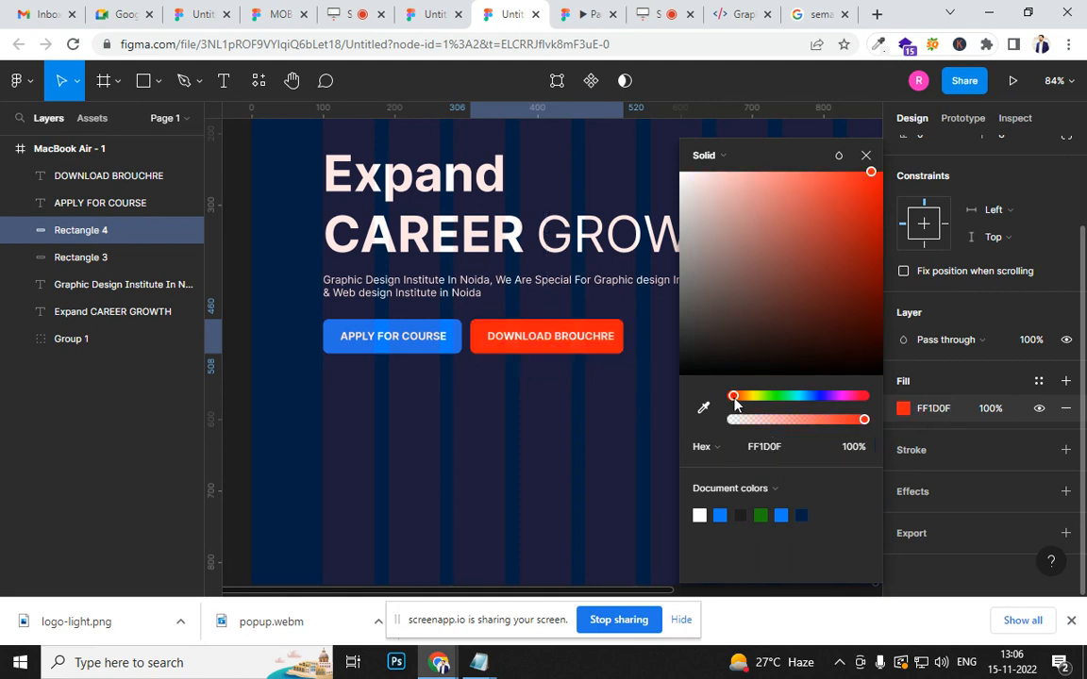
pyautogui.click(623, 419)
# - Group the two hero button rectangles together with their labels
pyautogui.keyDown('ctrl'); pyautogui.scroll(-5, 623, 423); pyautogui.keyUp('ctrl')
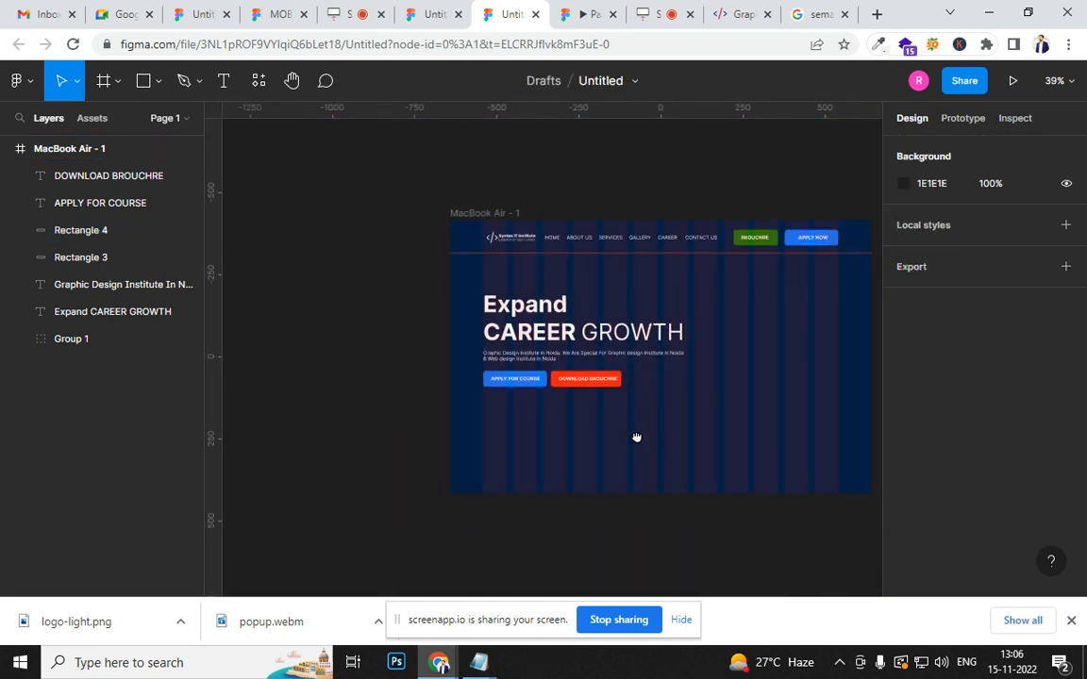
pyautogui.moveTo(636, 437); pyautogui.dragTo(611, 368)
pyautogui.moveTo(387, 274); pyautogui.dragTo(645, 336)
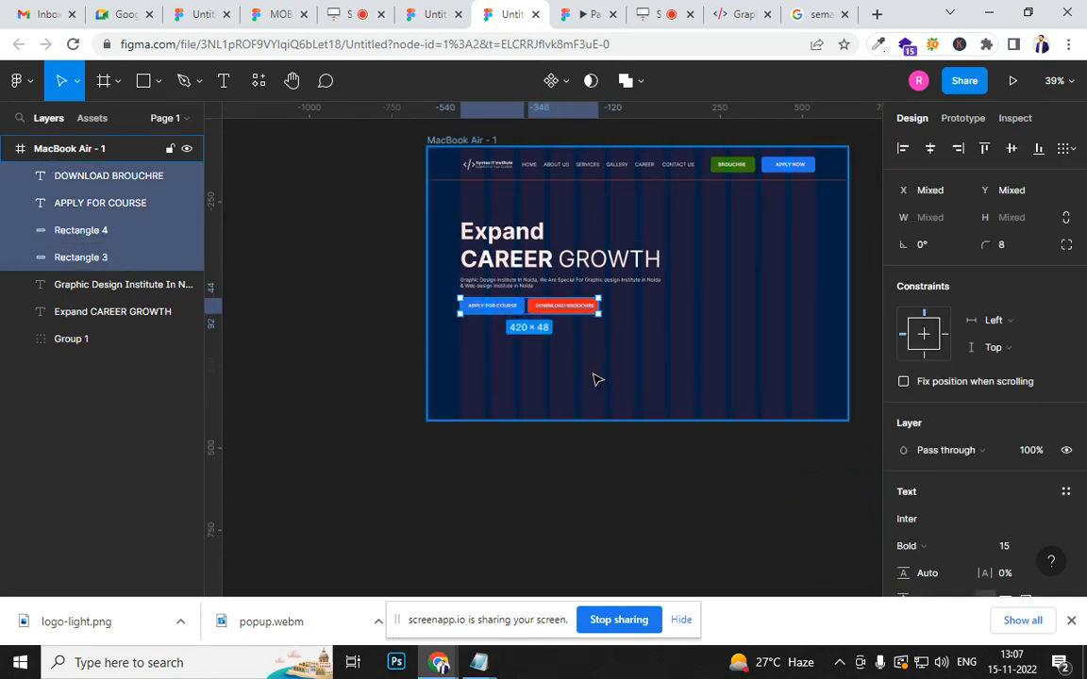
pyautogui.hotkey('ctrl', 'g')
# - Distribute the vertical spacing evenly between the hero heading, the description and the button group
pyautogui.click(477, 281)
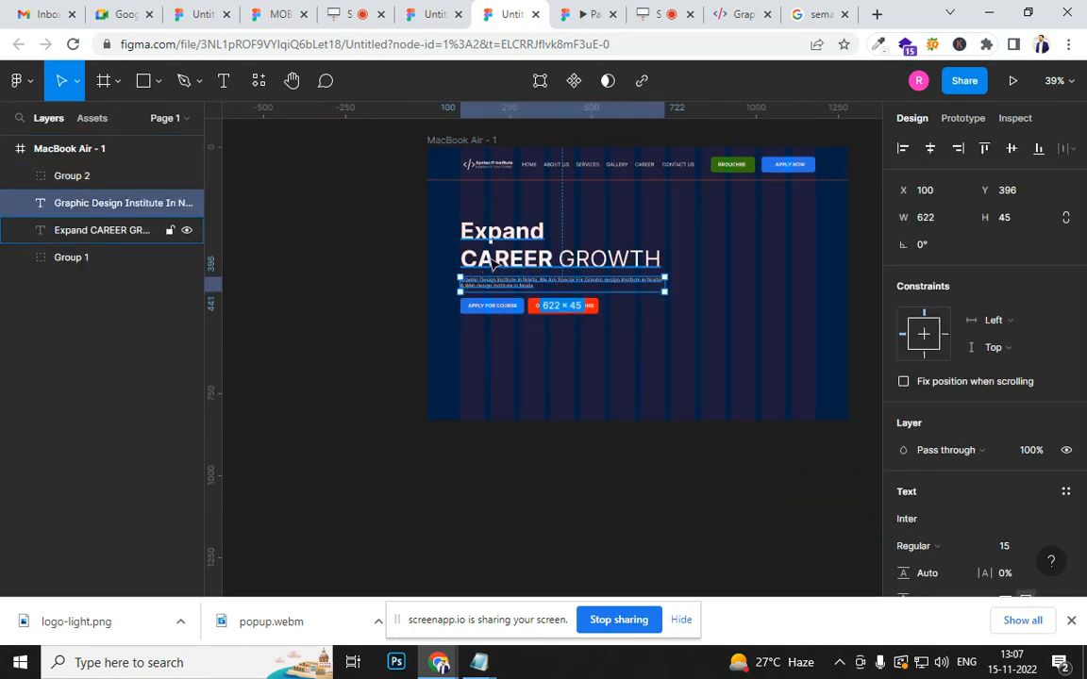
pyautogui.keyDown('shift'); pyautogui.click(492, 266); pyautogui.keyUp('shift')
pyautogui.keyDown('shift'); pyautogui.click(475, 308); pyautogui.keyUp('shift')
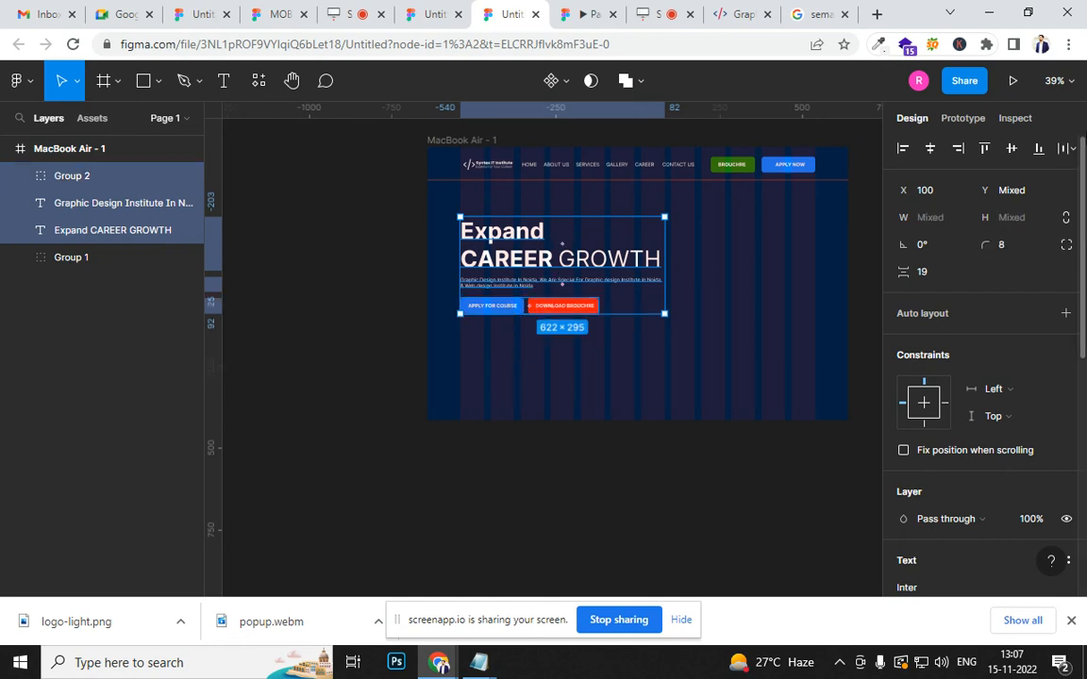
pyautogui.click(1073, 149)
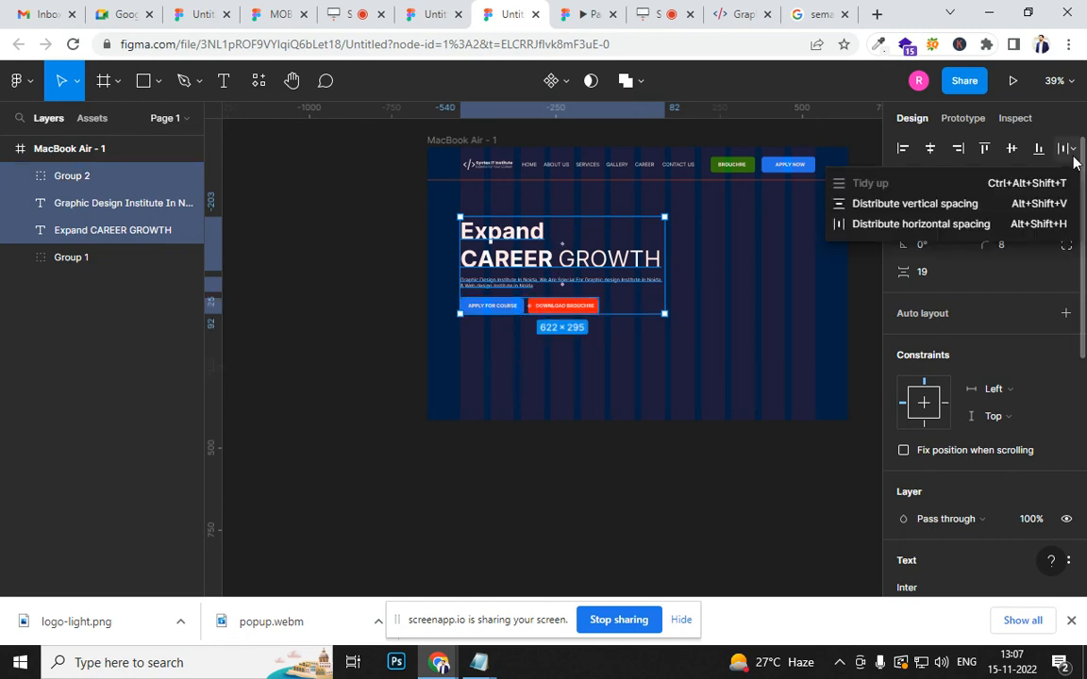
pyautogui.click(911, 203)
pyautogui.click(589, 417)
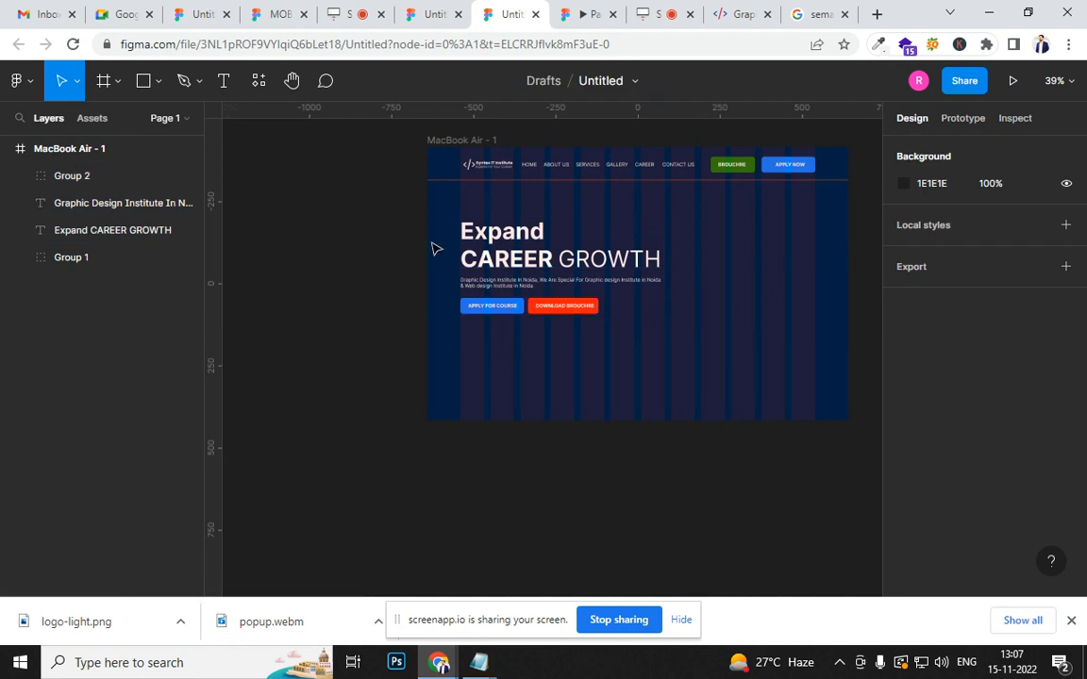
# - Group the hero heading, description and buttons, and move the group down to about Y 269, keeping X at 100
pyautogui.moveTo(379, 200); pyautogui.dragTo(613, 302)
pyautogui.hotkey('ctrl', 'g')
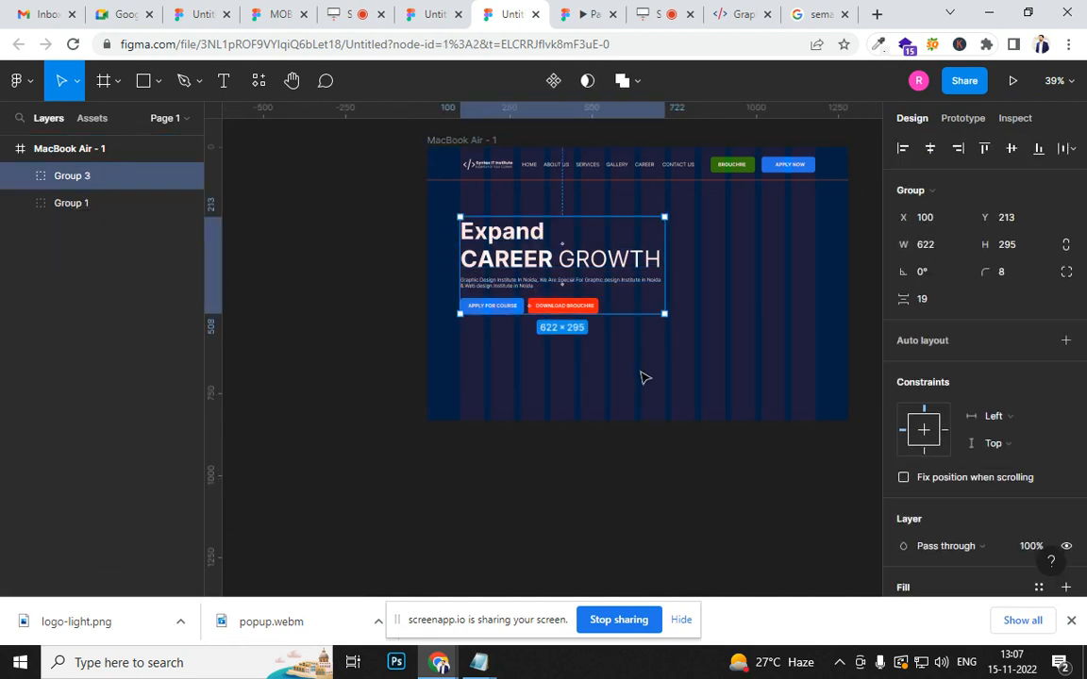
pyautogui.moveTo(477, 239); pyautogui.dragTo(531, 285)
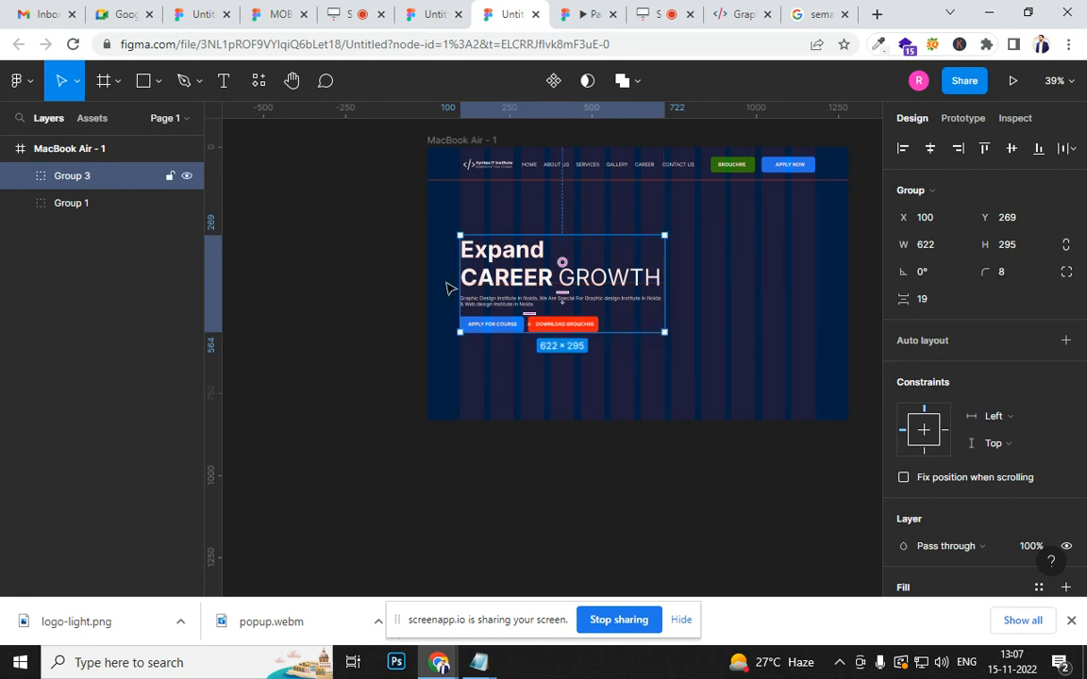
pyautogui.click(754, 405)
# - Check the repositioned hero content in the prototype preview, then inspect the empty area beside it in the design
pyautogui.click(575, 17)
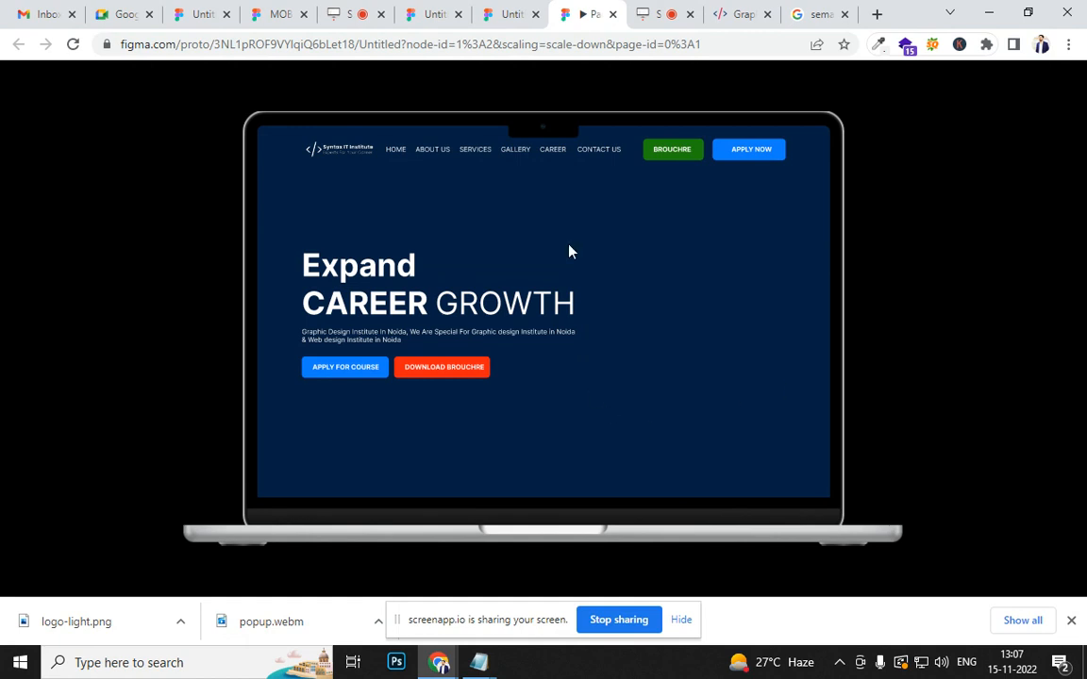
pyautogui.click(510, 15)
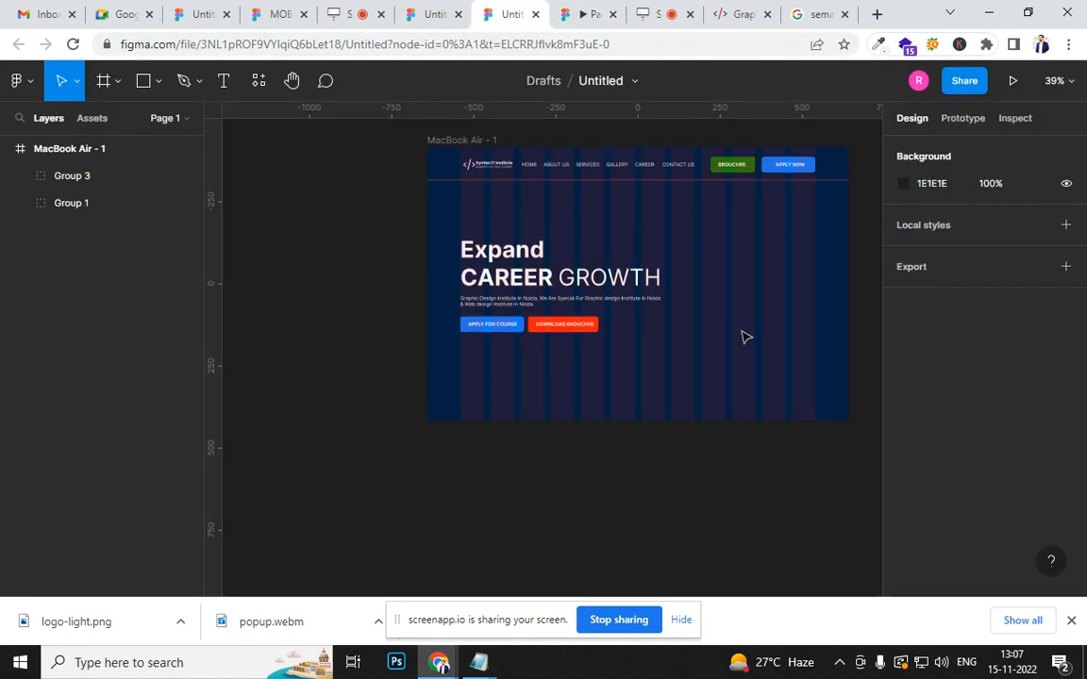
pyautogui.scroll(2, 742, 334)
pyautogui.scroll(2, 741, 334)
pyautogui.moveTo(676, 336); pyautogui.dragTo(590, 491)
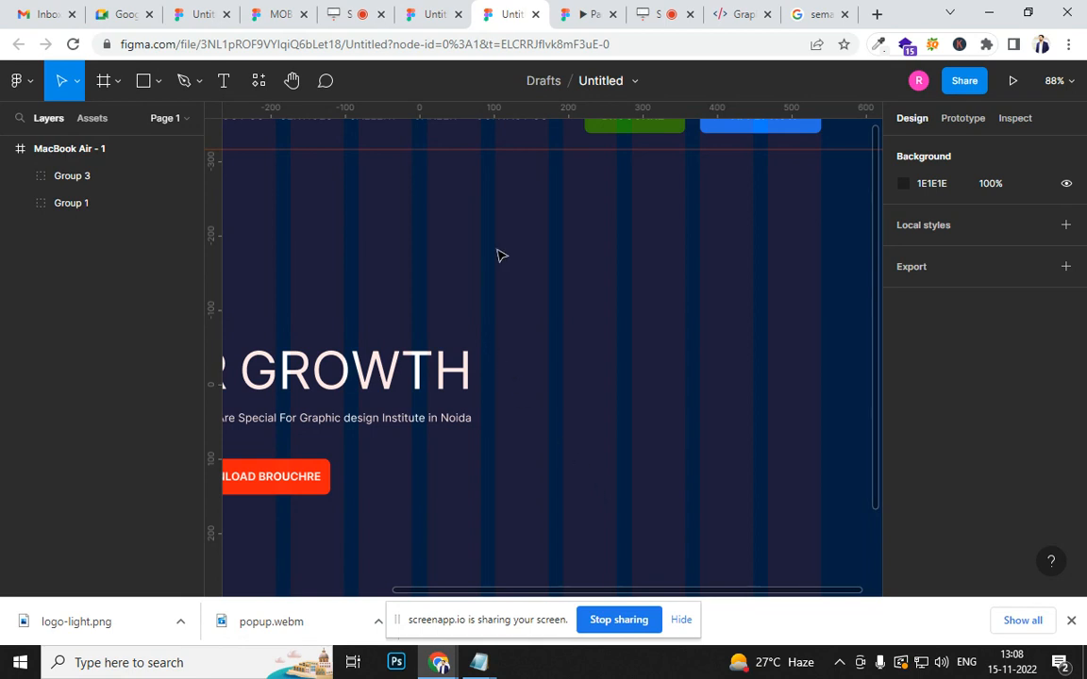
# - Draw a card rectangle about 438 × 490 beside the hero text at about X 742, Y 171, and round its corners to about 52
pyautogui.keyDown('ctrl'); pyautogui.scroll(-5, 698, 381); pyautogui.keyUp('ctrl')
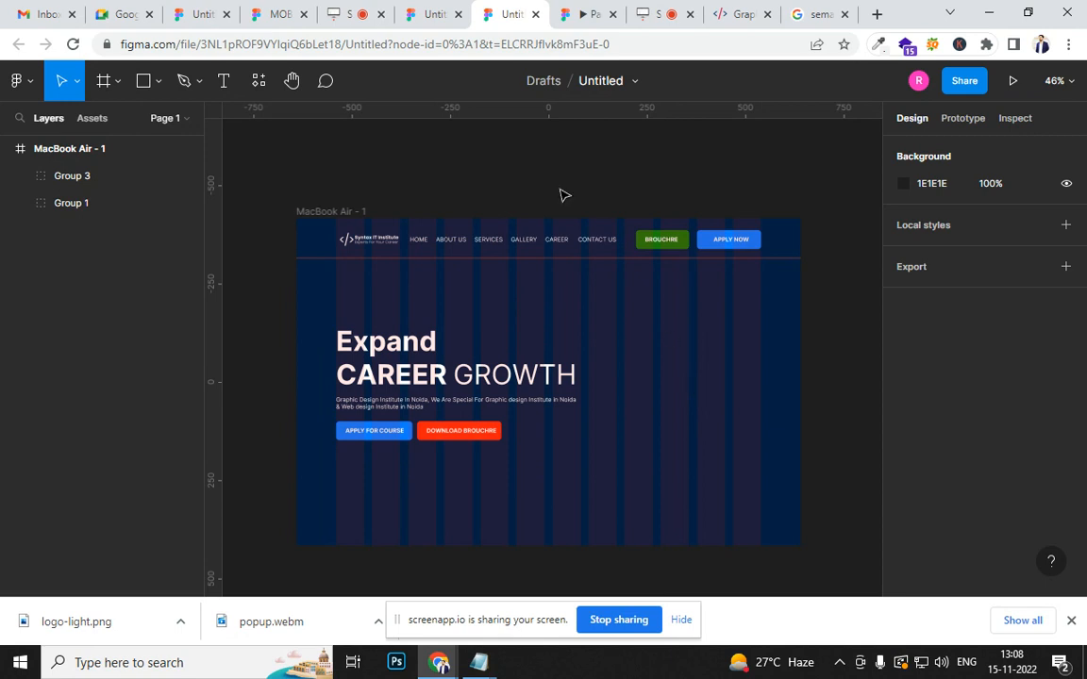
pyautogui.click(142, 80)
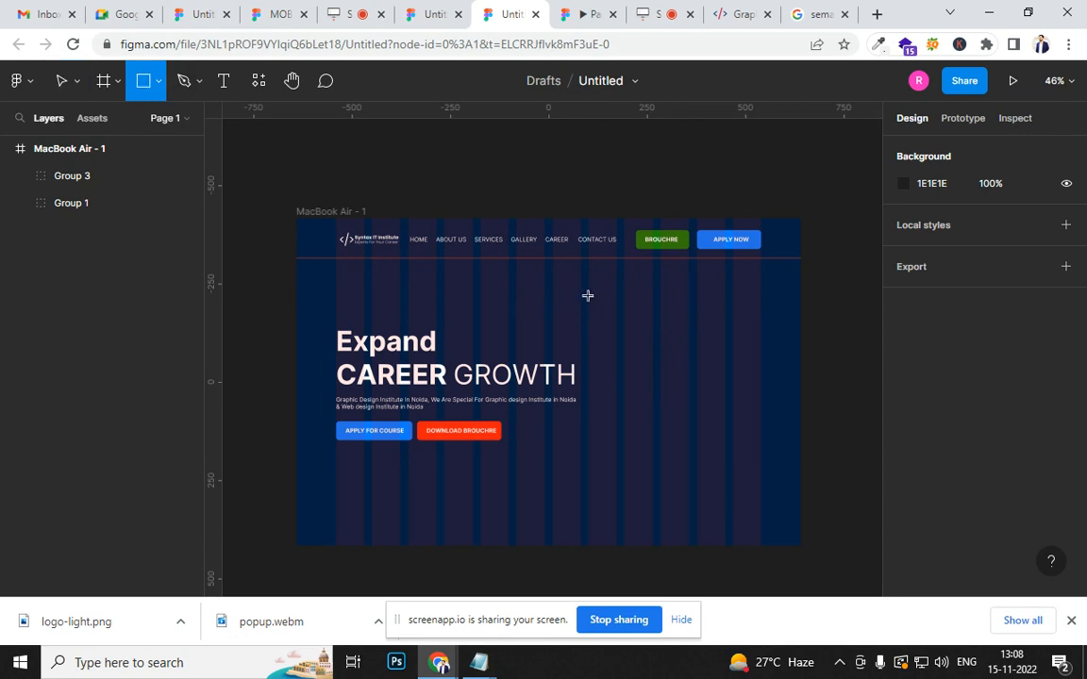
pyautogui.moveTo(589, 296)
pyautogui.mouseDown()
pyautogui.moveTo(758, 447)
pyautogui.moveTo(761, 491)
pyautogui.mouseUp()
pyautogui.moveTo(688, 419); pyautogui.dragTo(685, 405)
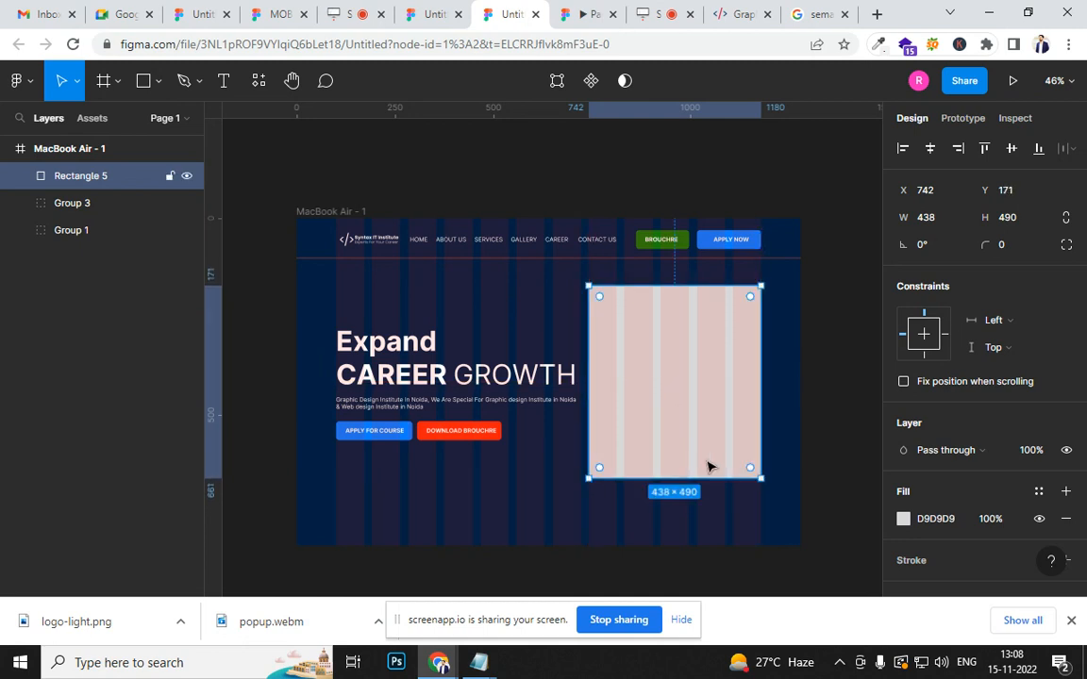
pyautogui.moveTo(749, 315); pyautogui.dragTo(727, 371)
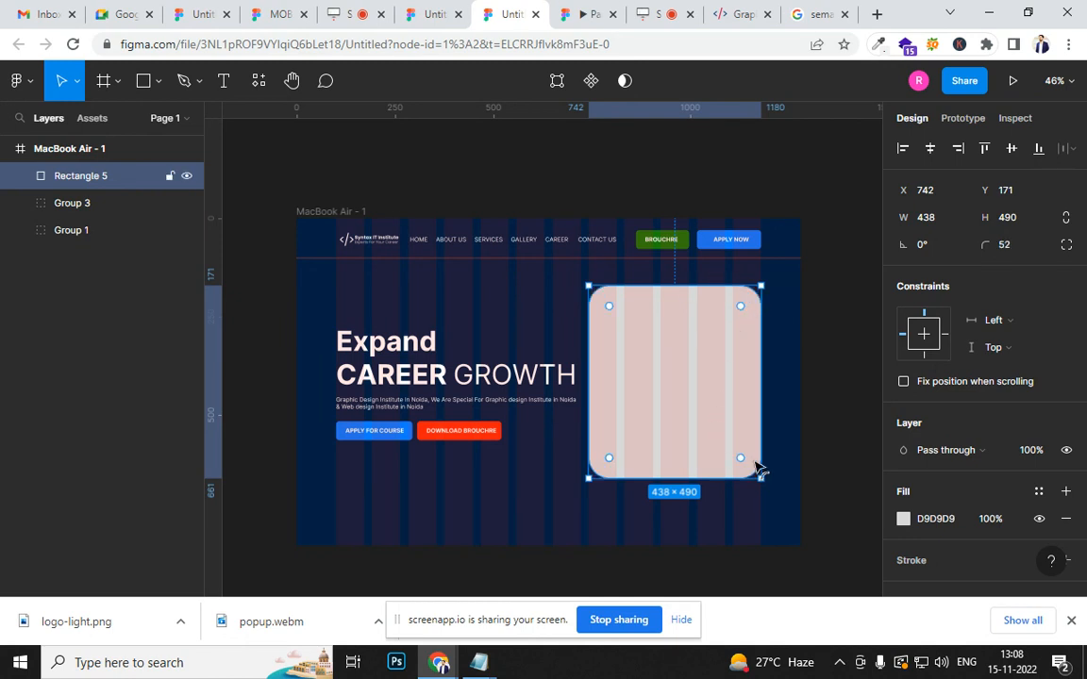
pyautogui.click(788, 502)
# - Add the text REGISTER HERE inside the upper part of the rounded card
pyautogui.scroll(2, 691, 486)
pyautogui.scroll(1, 671, 443)
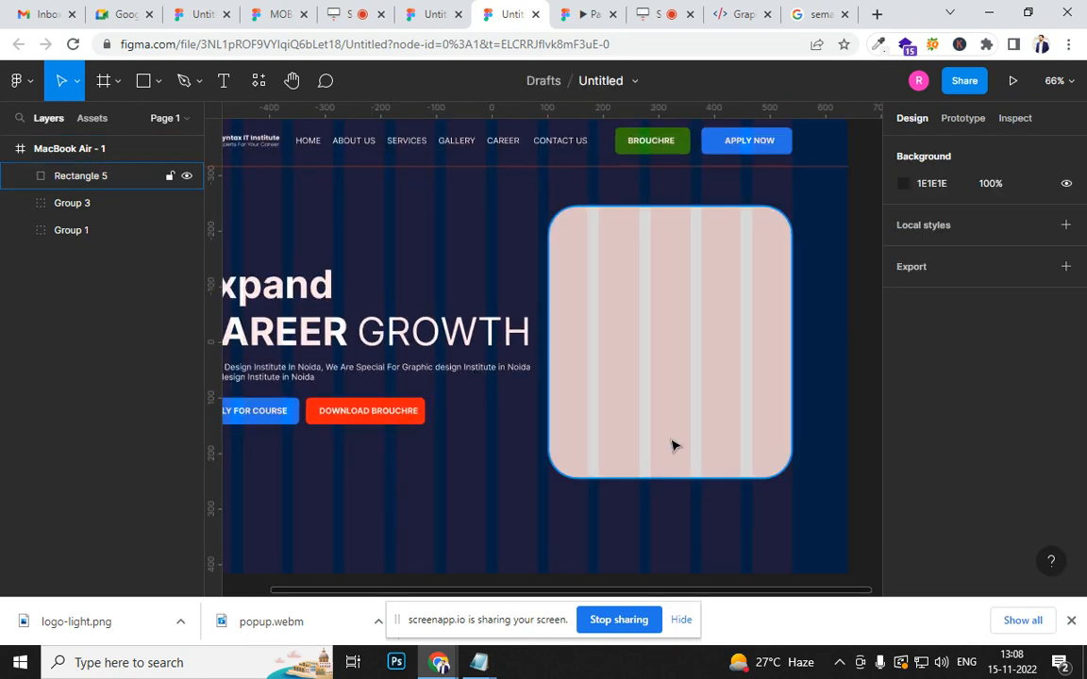
pyautogui.click(657, 393)
pyautogui.scroll(3, 654, 281)
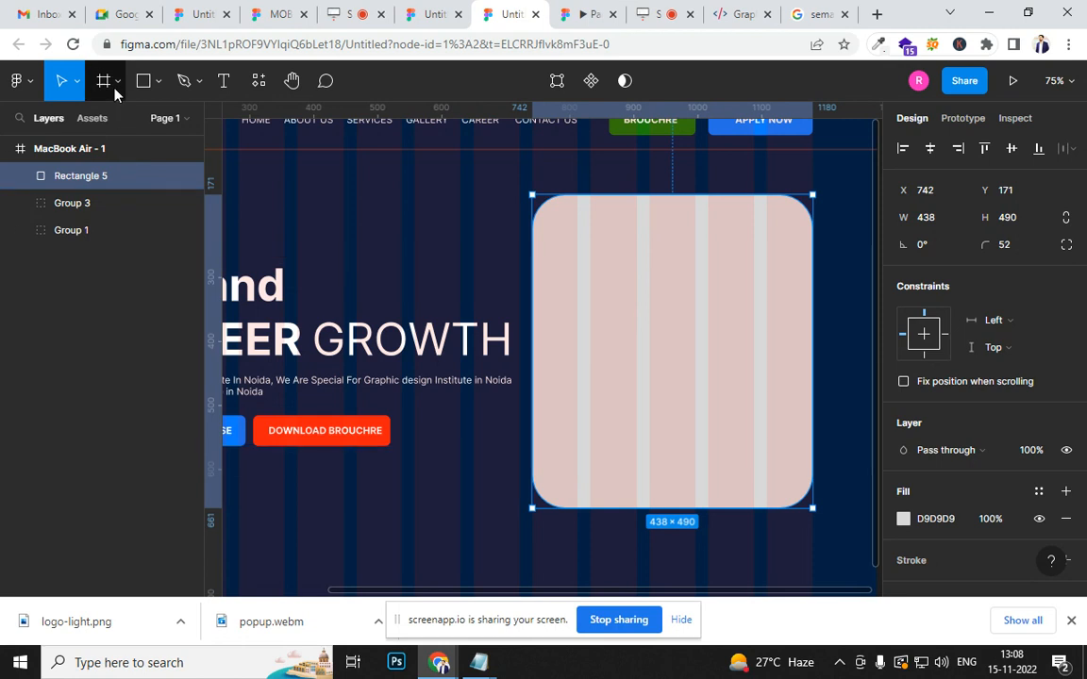
pyautogui.click(224, 80)
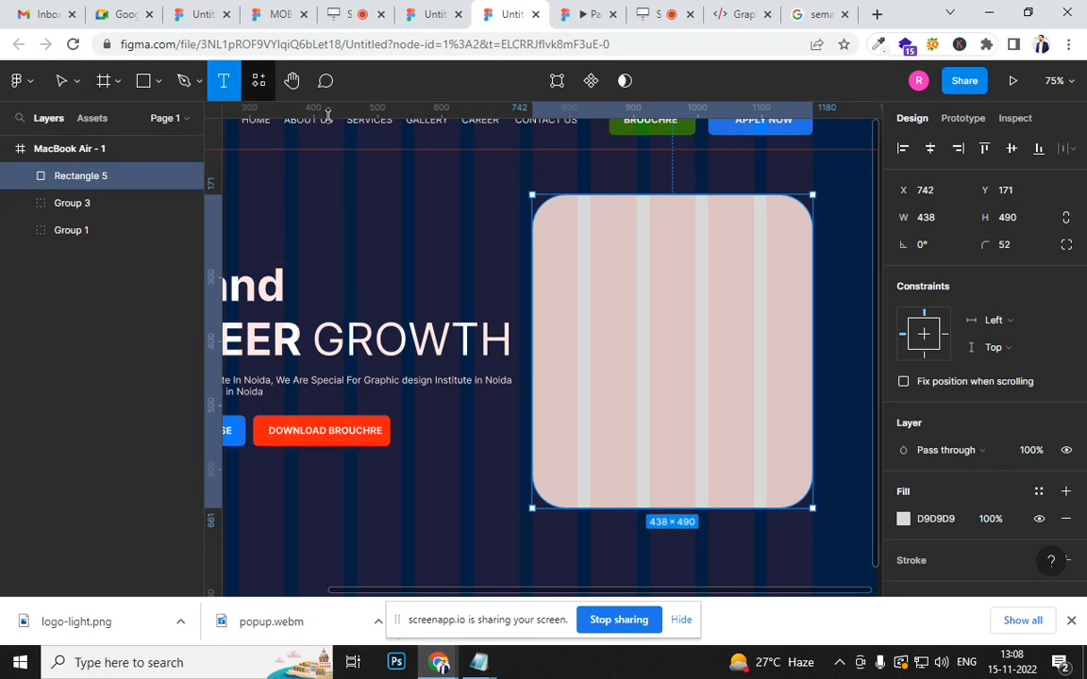
pyautogui.click(577, 241)
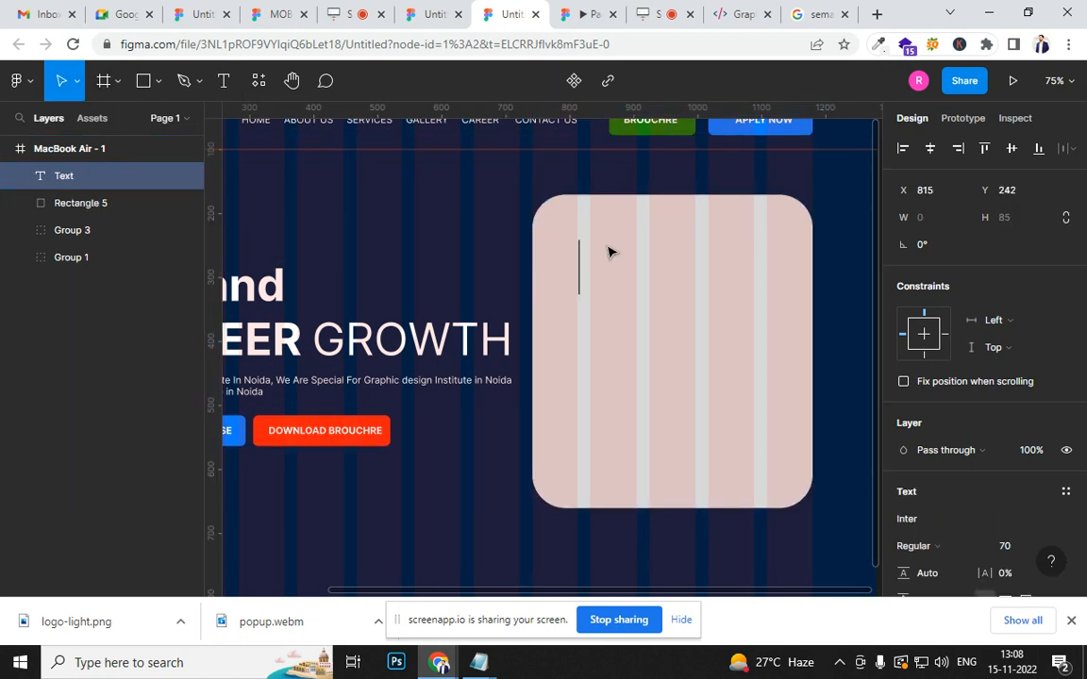
pyautogui.write('re')
pyautogui.press('BackSpace')
pyautogui.press('BackSpace')
pyautogui.write('RESIG')
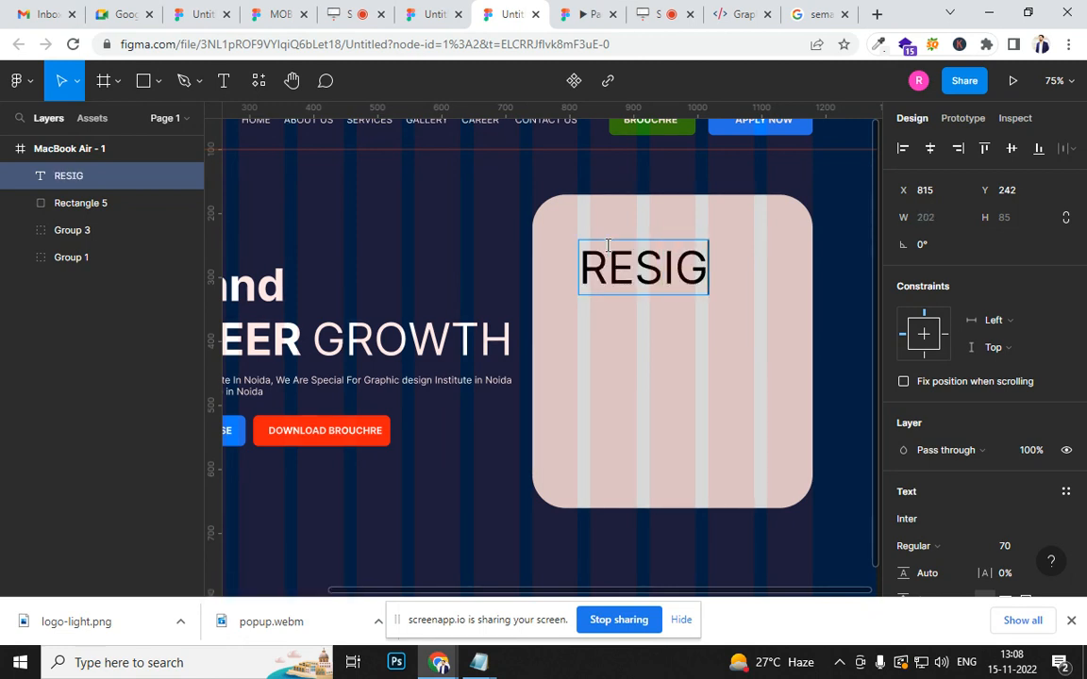
pyautogui.press('BackSpace')
pyautogui.press('BackSpace')
pyautogui.press('BackSpace')
pyautogui.write('GISTER HERE')
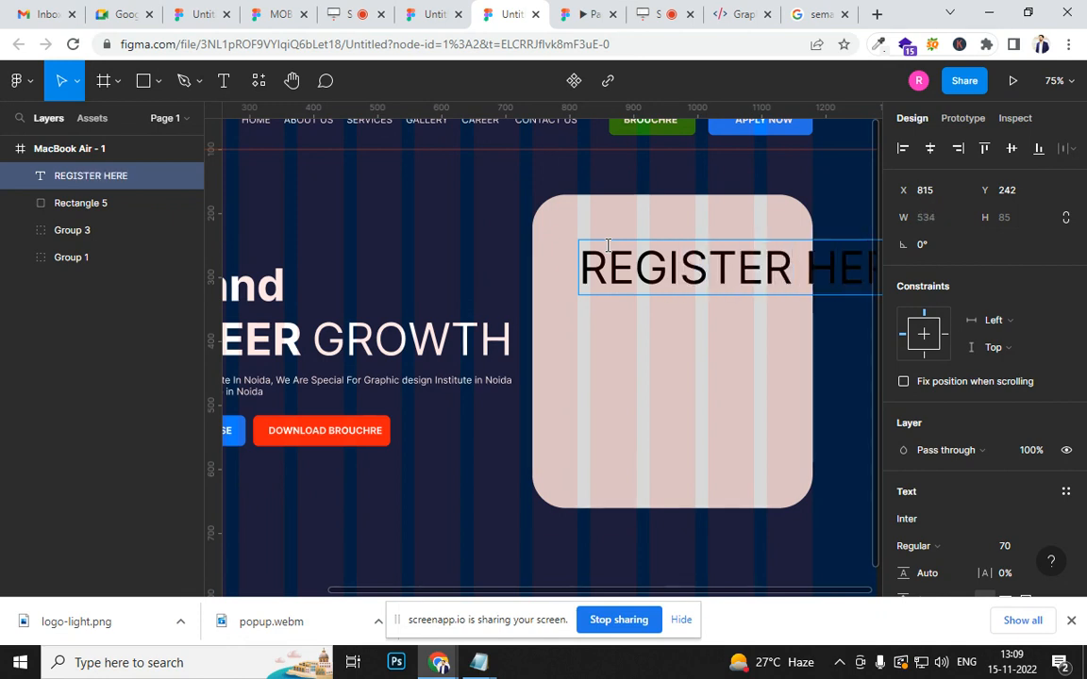
# - Reduce the REGISTER HERE text to size 18 and make it bold
pyautogui.hotkey('ctrl', 'a')
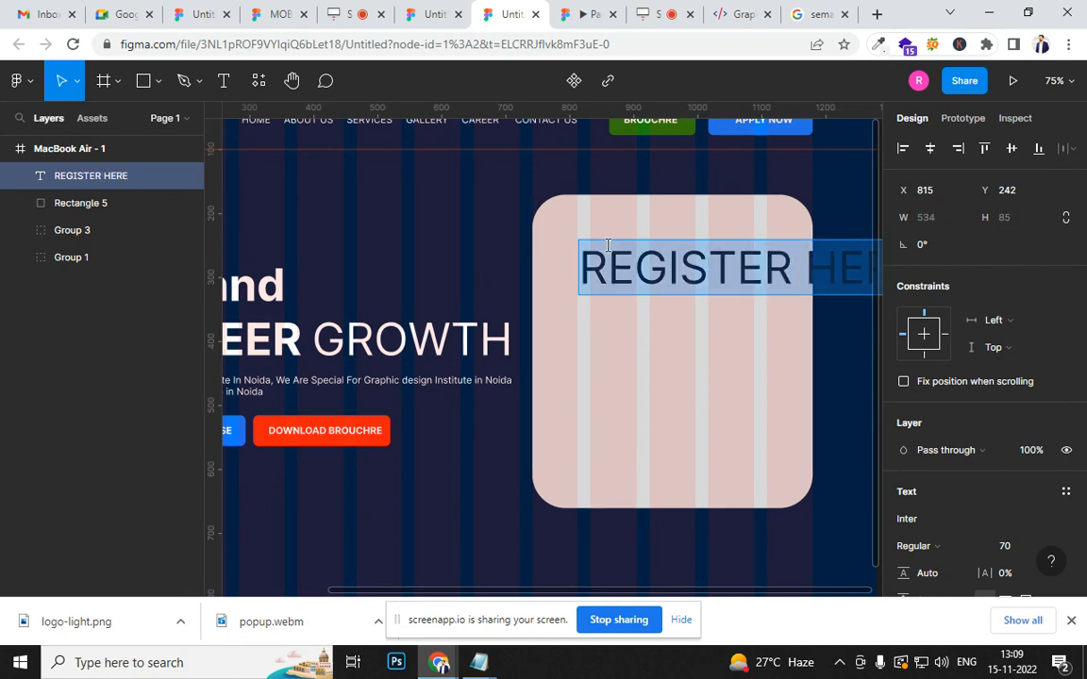
pyautogui.hotkey('ctrl', 'shift', ',')
pyautogui.hotkey('ctrl', 'shift', ',')
pyautogui.hotkey('ctrl', 'shift', ',')
pyautogui.hotkey('ctrl', 'shift', ',')
pyautogui.hotkey('ctrl', 'shift', ',')
pyautogui.hotkey('ctrl', 'shift', ',')
pyautogui.hotkey('ctrl', 'shift', ',')
pyautogui.hotkey('ctrl', 'shift', ',')
pyautogui.hotkey('ctrl', 'shift', ',')
pyautogui.hotkey('ctrl', 'shift', ',')
pyautogui.hotkey('ctrl', 'shift', ',')
pyautogui.hotkey('ctrl', 'shift', ',')
pyautogui.hotkey('ctrl', 'shift', ',')
pyautogui.hotkey('ctrl', 'shift', ',')
pyautogui.hotkey('ctrl', 'shift', ',')
pyautogui.hotkey('ctrl', 'shift', ',')
pyautogui.hotkey('ctrl', 'shift', ',')
pyautogui.hotkey('ctrl', 'shift', ',')
pyautogui.hotkey('ctrl', 'shift', ',')
pyautogui.hotkey('ctrl', 'shift', ',')
pyautogui.hotkey('ctrl', 'shift', ',')
pyautogui.hotkey('ctrl', 'shift', ',')
pyautogui.hotkey('ctrl', 'shift', ',')
pyautogui.hotkey('ctrl', 'shift', ',')
pyautogui.hotkey('ctrl', 'shift', ',')
pyautogui.hotkey('ctrl', 'shift', ',')
pyautogui.hotkey('ctrl', 'shift', ',')
pyautogui.hotkey('ctrl', 'shift', ',')
pyautogui.hotkey('ctrl', 'shift', ',')
pyautogui.hotkey('ctrl', 'shift', ',')
pyautogui.hotkey('ctrl', 'shift', ',')
pyautogui.hotkey('ctrl', 'shift', ',')
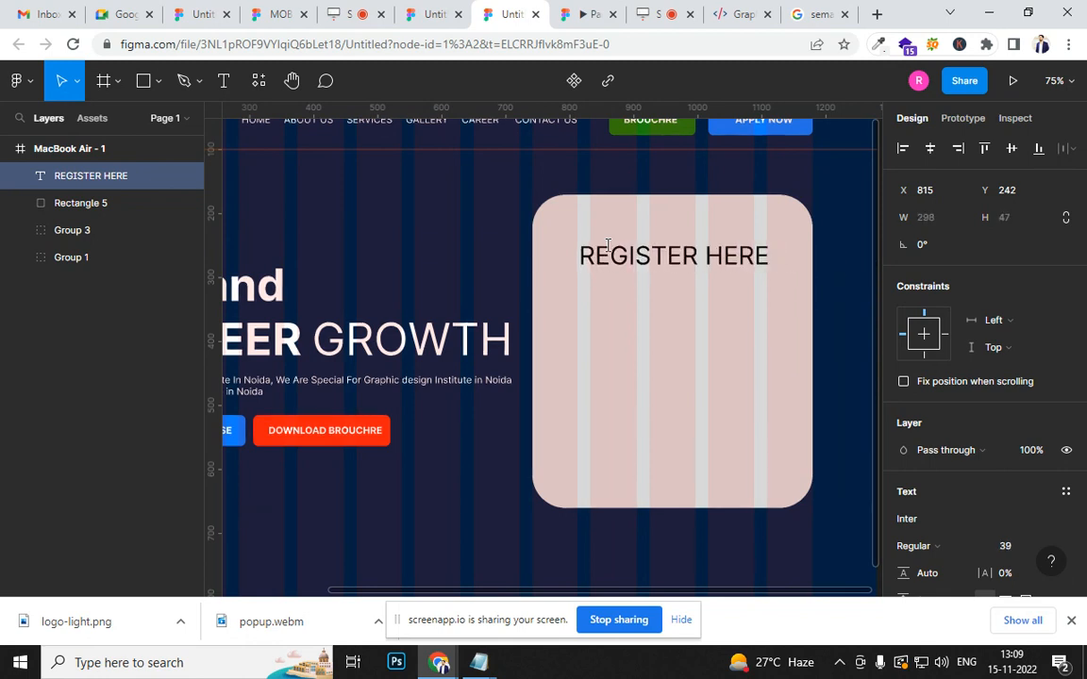
pyautogui.hotkey('ctrl', 'shift', ',')
pyautogui.hotkey('ctrl', 'shift', ',')
pyautogui.hotkey('ctrl', 'shift', ',')
pyautogui.hotkey('ctrl', 'shift', ',')
pyautogui.hotkey('ctrl', 'shift', ',')
pyautogui.hotkey('ctrl', 'shift', ',')
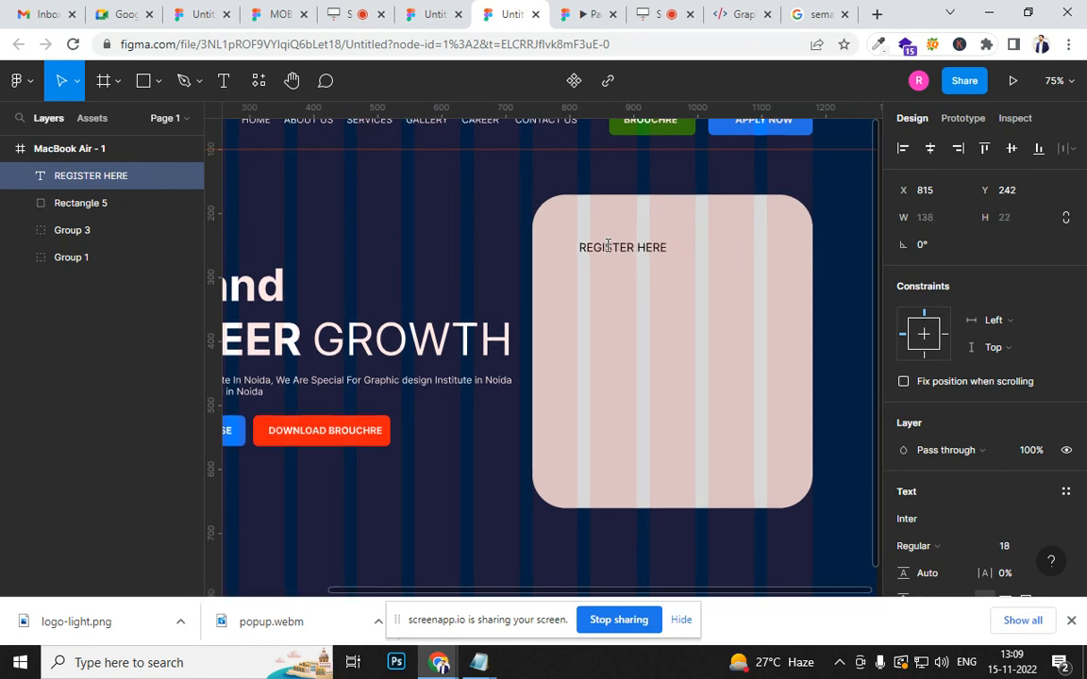
pyautogui.scroll(-3, 1021, 387)
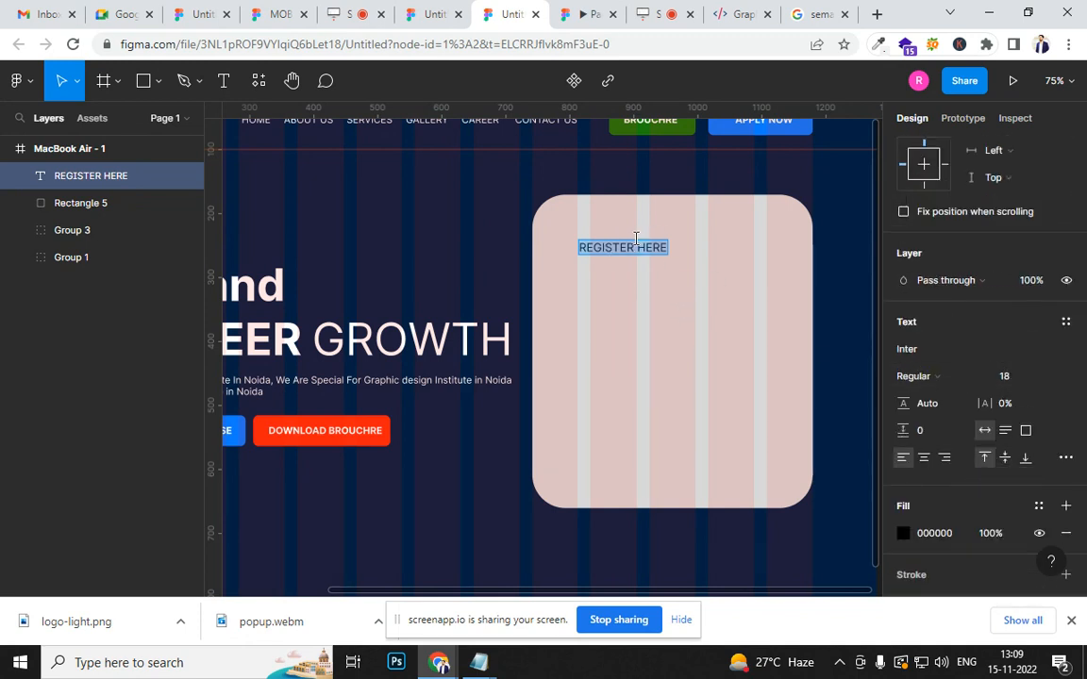
pyautogui.hotkey('ctrl', 'b')
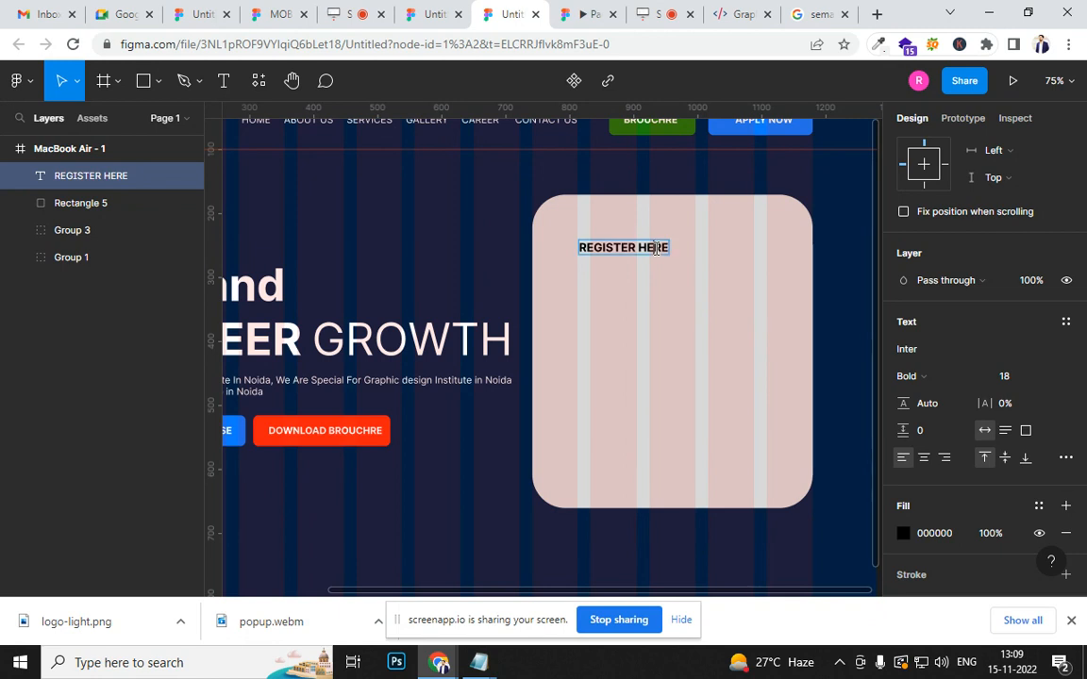
# - Underline the REGISTER HERE heading and move it closer to the card's upper-left corner
pyautogui.press('Escape')
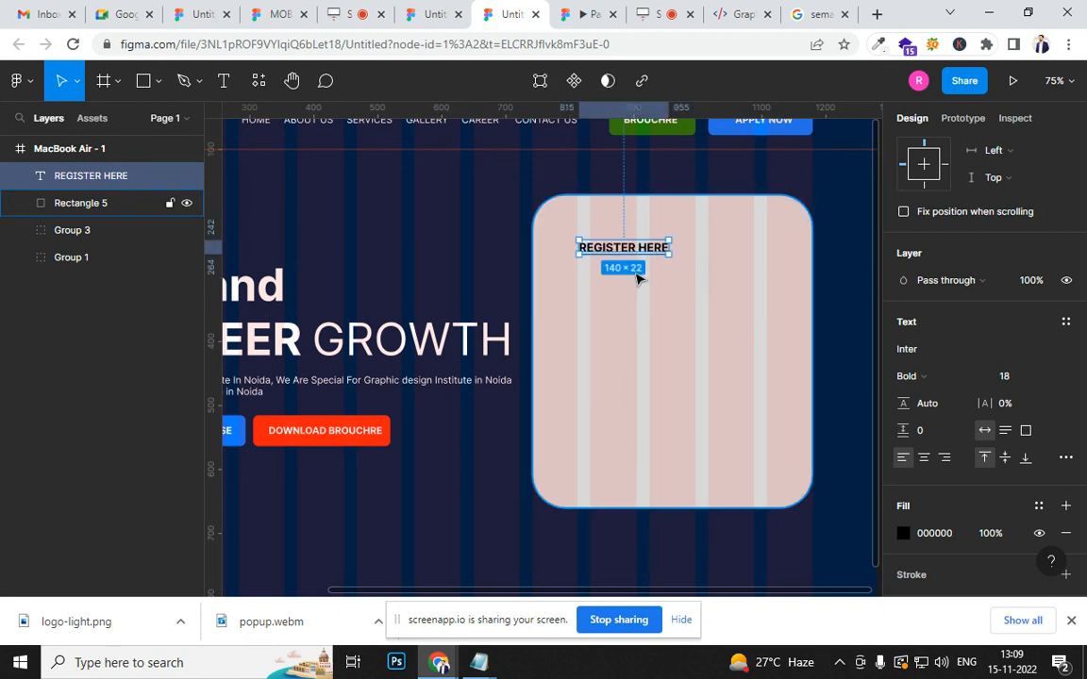
pyautogui.moveTo(641, 255)
pyautogui.mouseDown()
pyautogui.moveTo(614, 233)
pyautogui.moveTo(623, 246)
pyautogui.mouseUp()
pyautogui.click(559, 294)
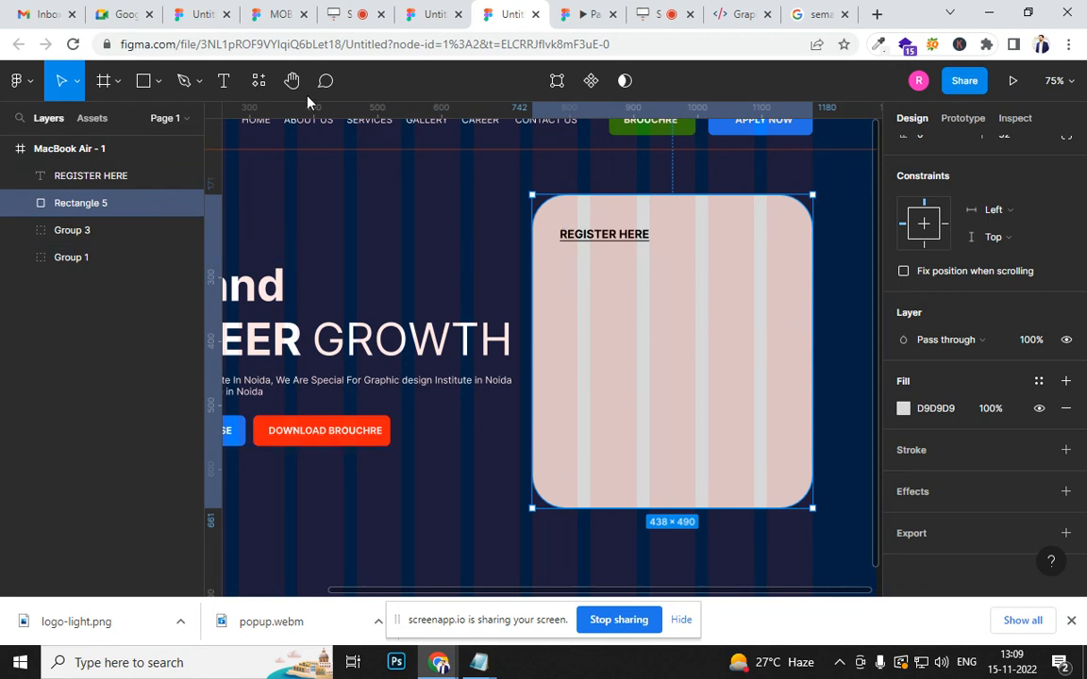
# - Draw an input field rectangle about 347 × 50 below the REGISTER HERE heading and add a 1 px inside stroke
pyautogui.press('r')
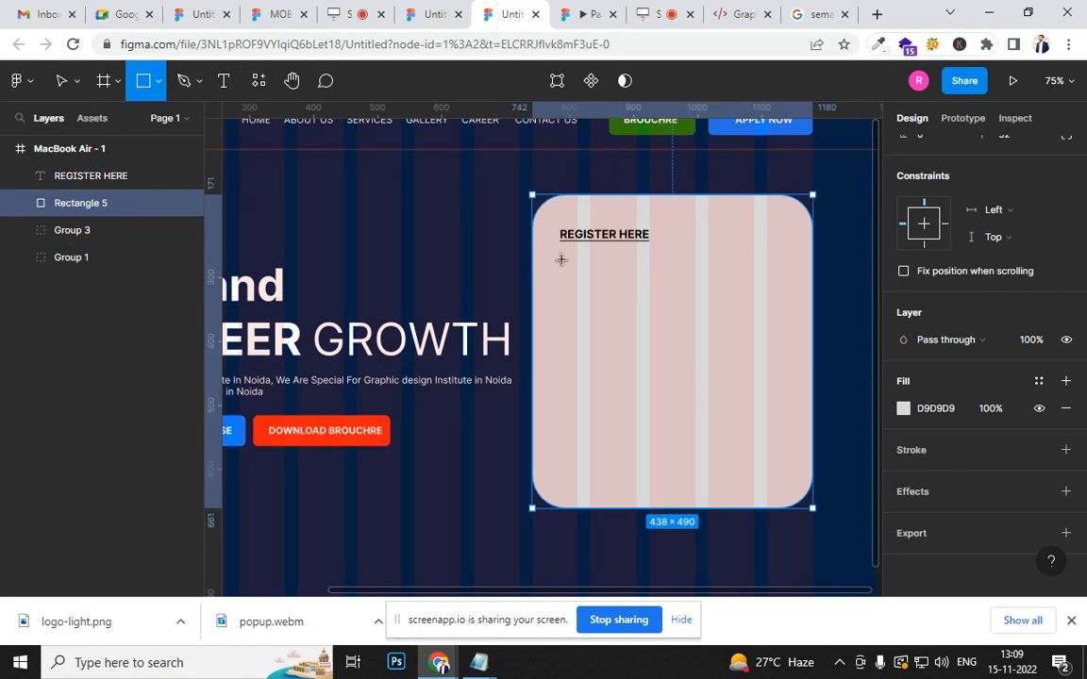
pyautogui.moveTo(562, 255); pyautogui.dragTo(783, 287)
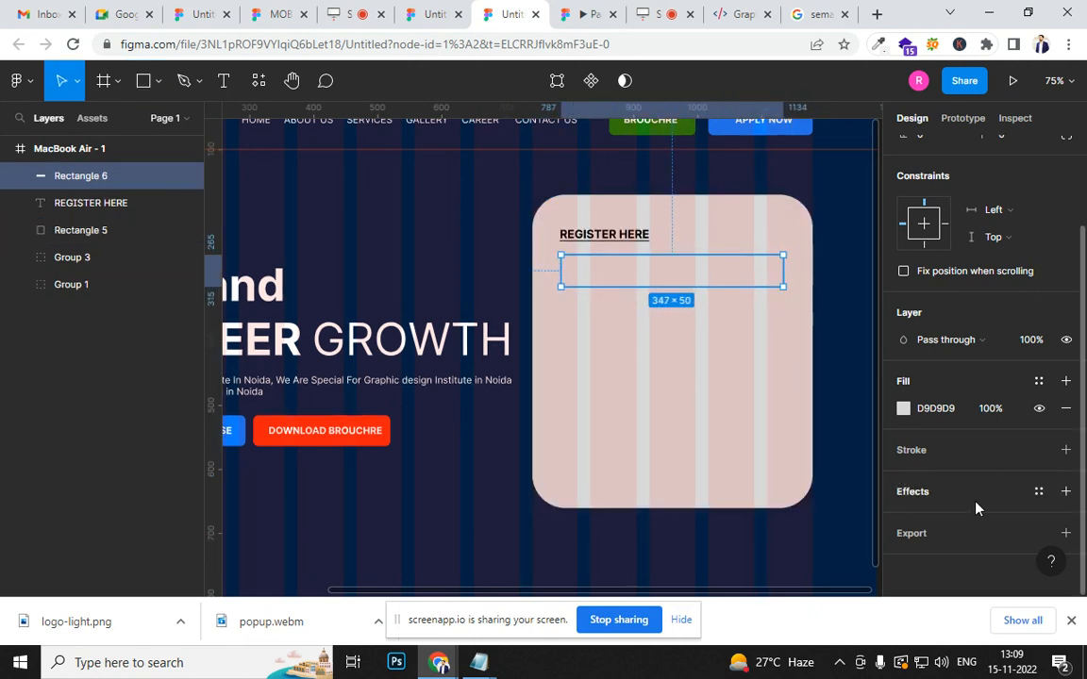
pyautogui.click(1065, 450)
pyautogui.click(907, 485)
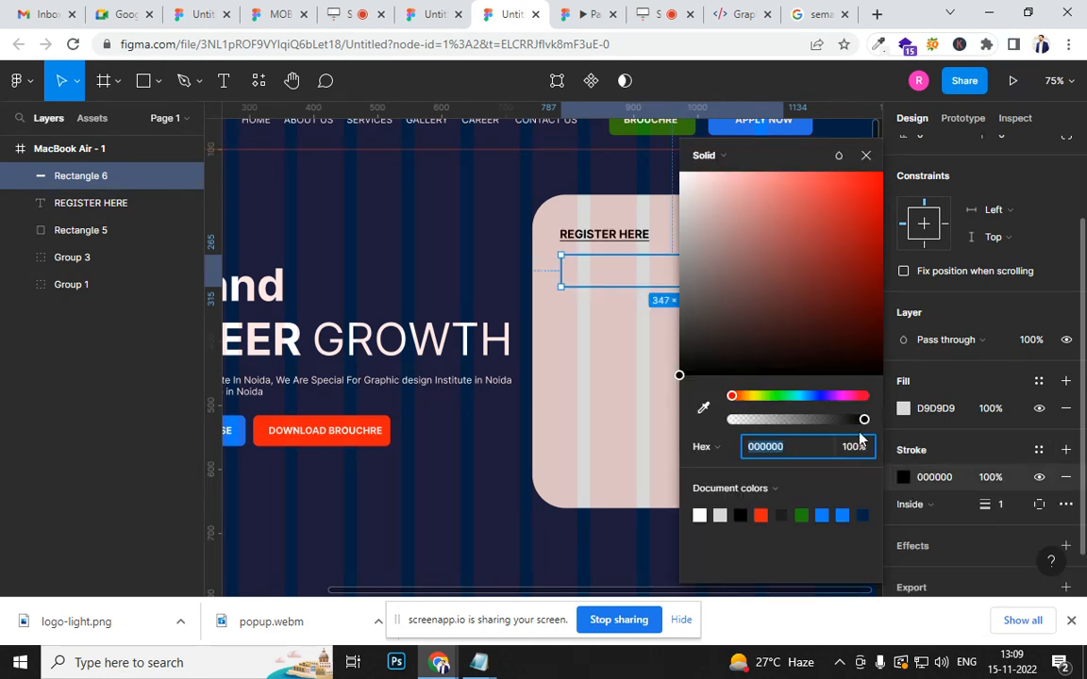
pyautogui.click(676, 185)
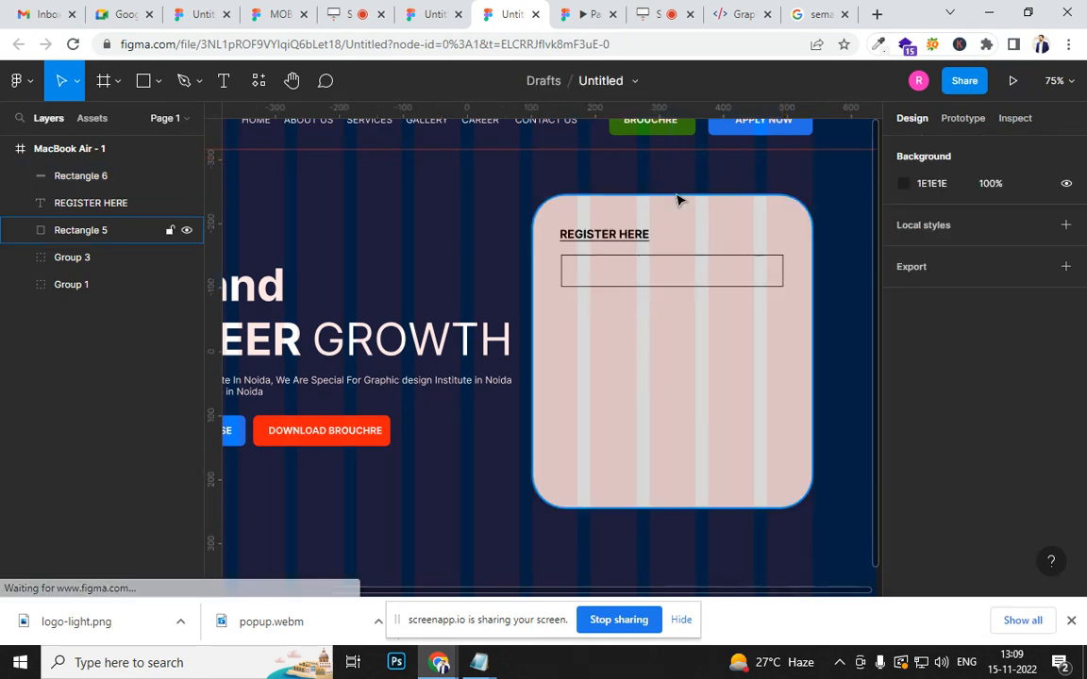
# - Change the input field rectangle's stroke colour to the light grey B7AFAF
pyautogui.click(772, 285)
pyautogui.scroll(-3, 916, 472)
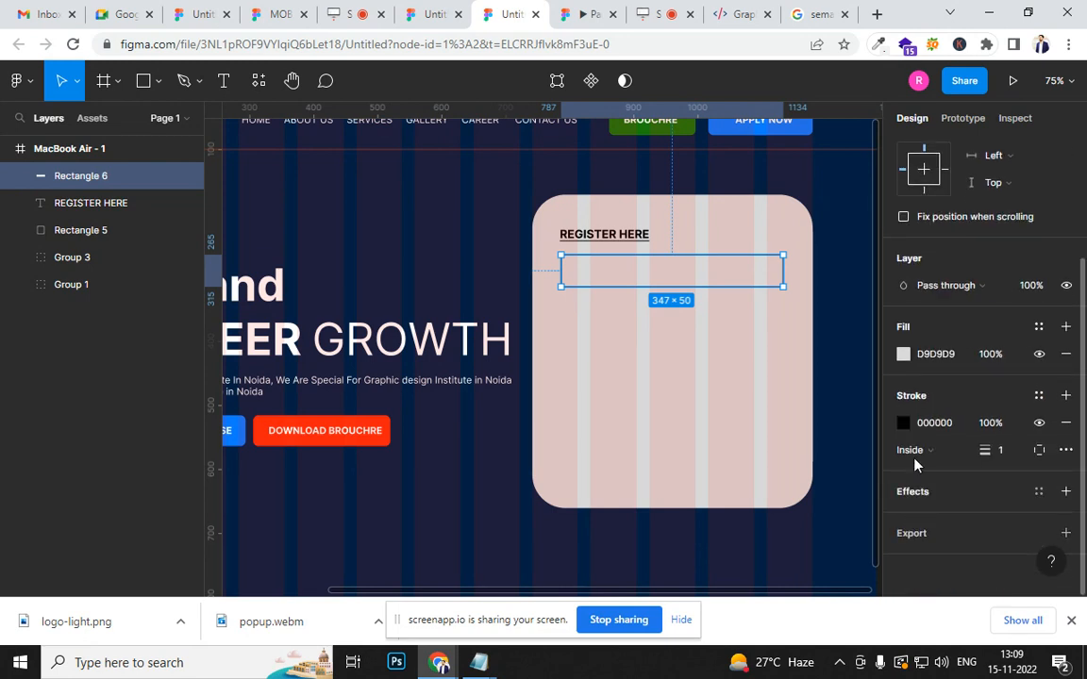
pyautogui.click(903, 424)
pyautogui.moveTo(696, 257)
pyautogui.mouseDown()
pyautogui.moveTo(695, 274)
pyautogui.moveTo(694, 256)
pyautogui.mouseUp()
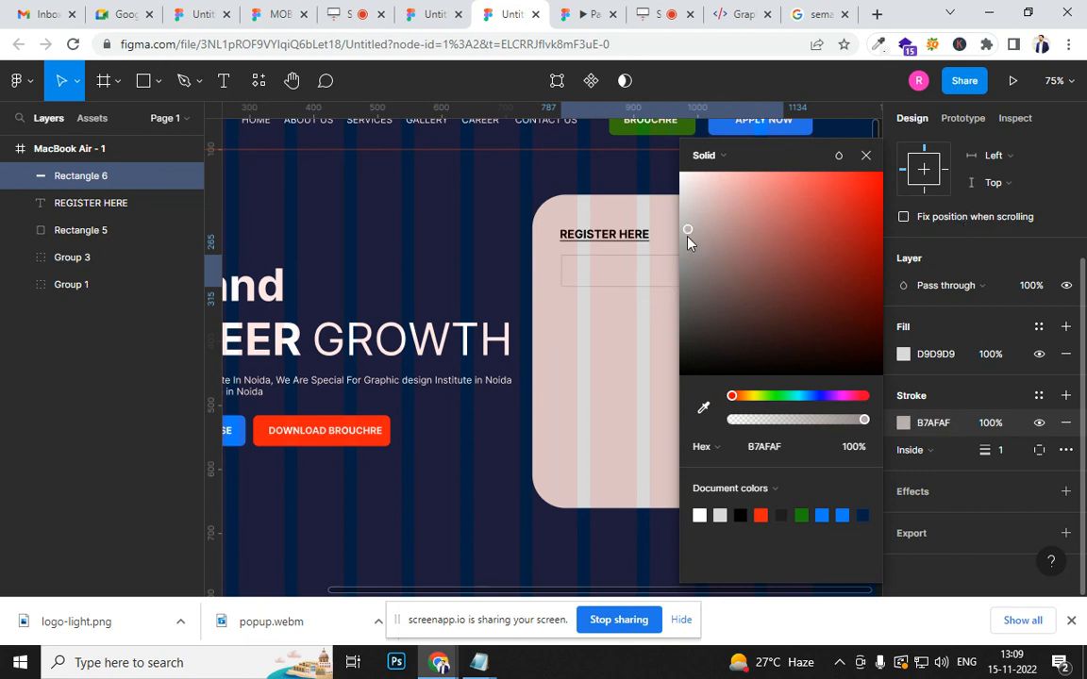
pyautogui.click(616, 349)
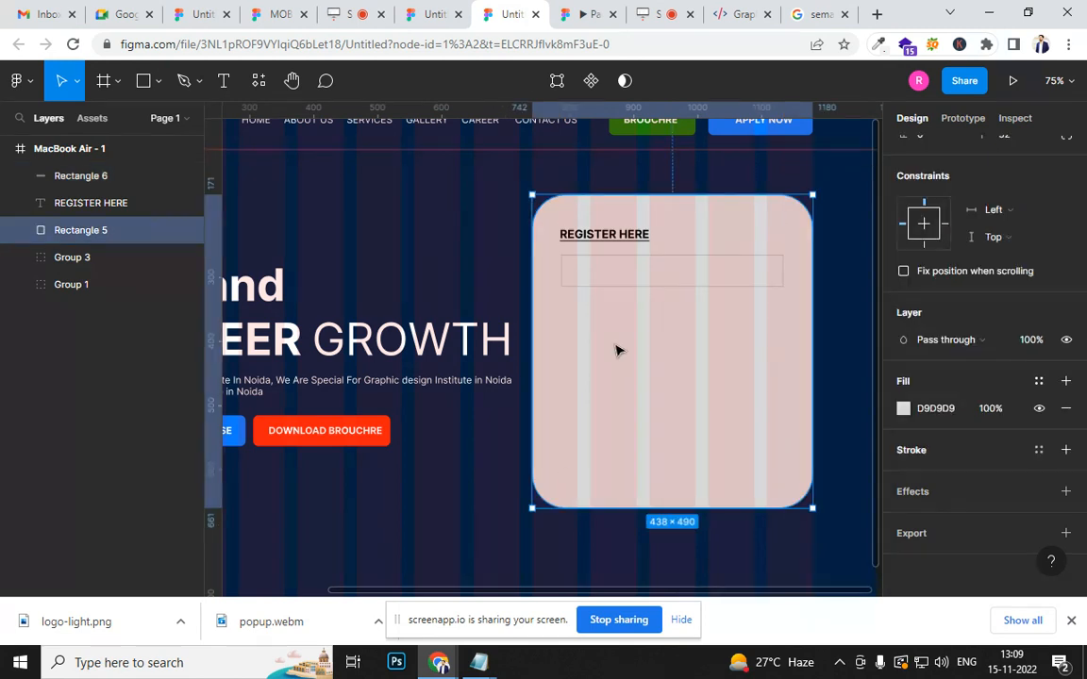
# - Give the input field rectangle a drop shadow with Y offset 0 and blur 1
pyautogui.click(672, 278)
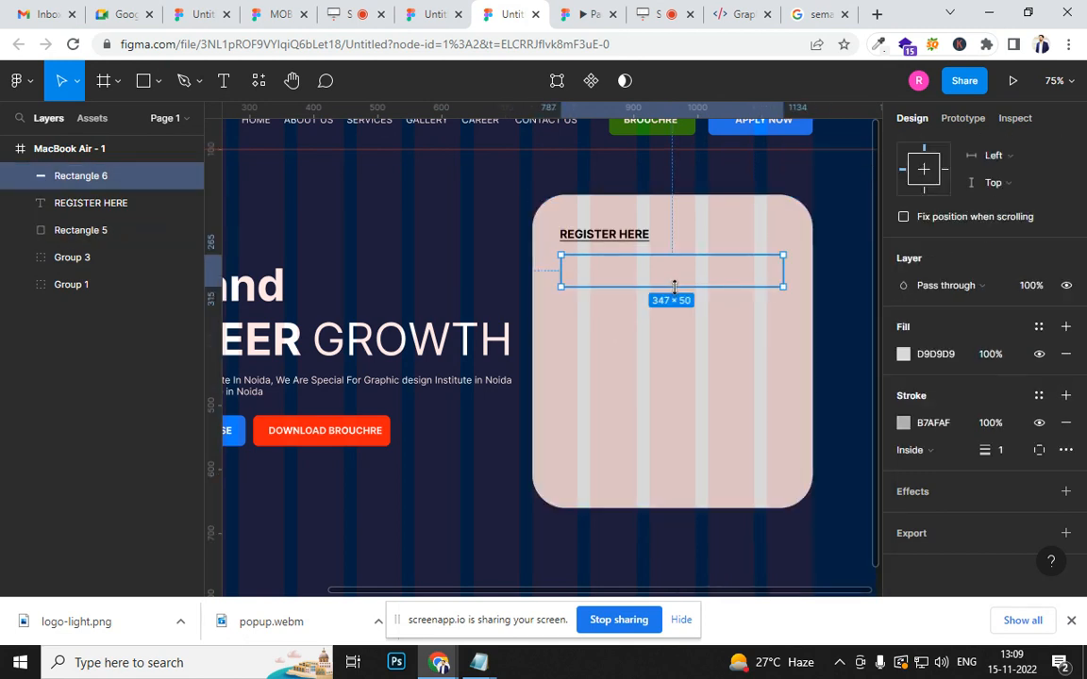
pyautogui.click(1065, 491)
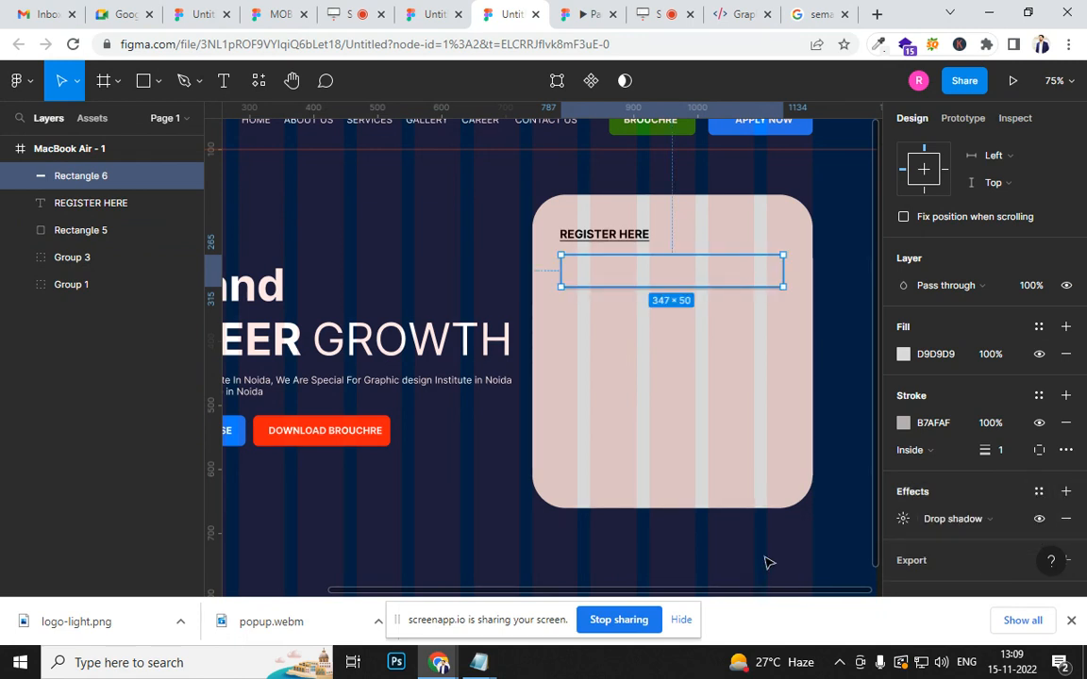
pyautogui.click(903, 519)
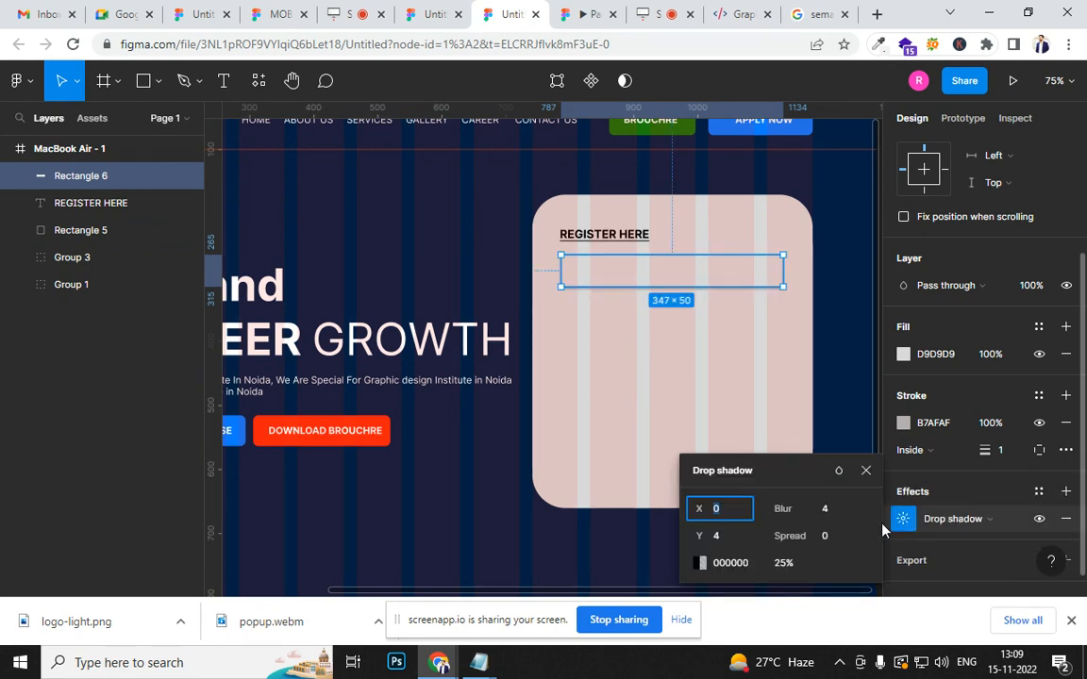
pyautogui.click(828, 510)
pyautogui.click(739, 537)
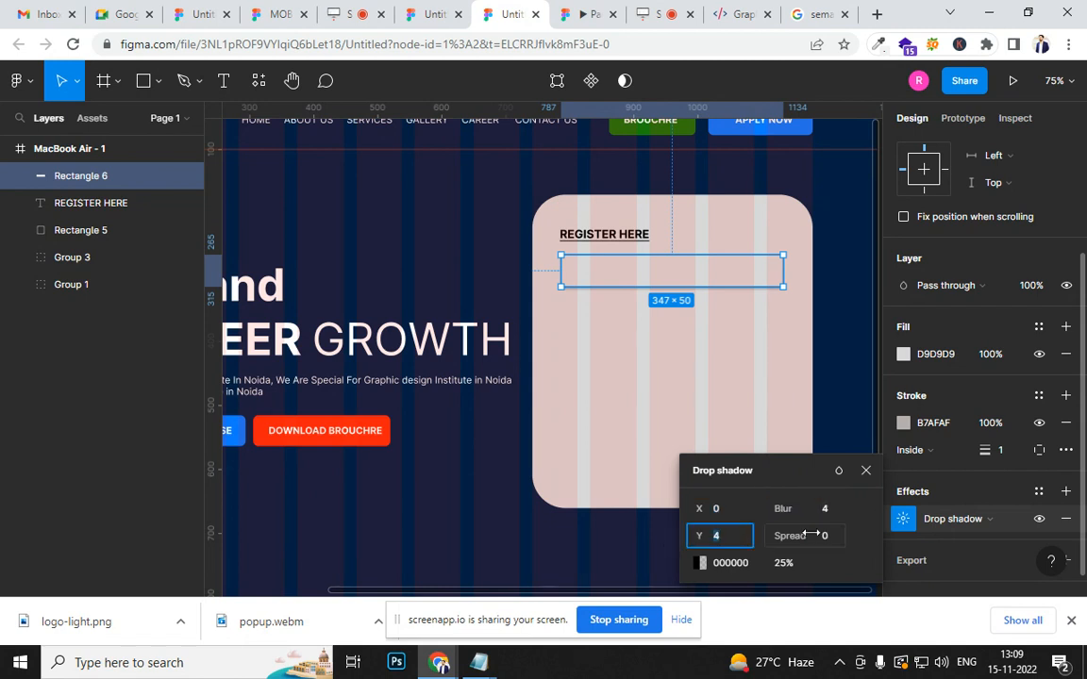
pyautogui.write('0')
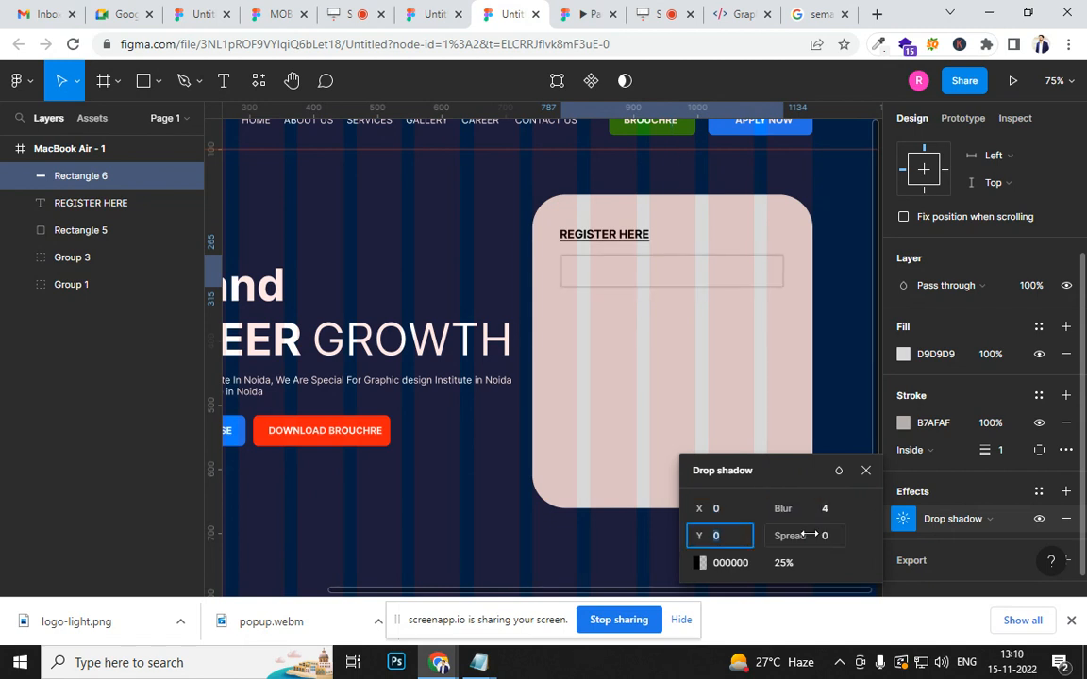
pyautogui.click(830, 511)
pyautogui.write('10')
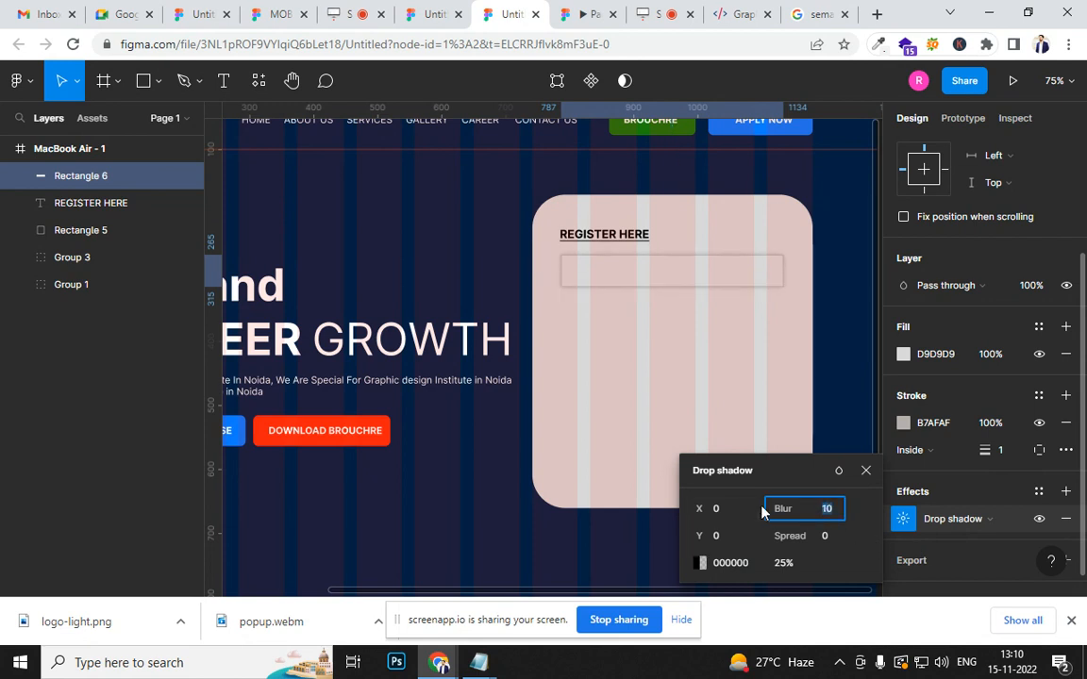
pyautogui.write('0')
pyautogui.press('Up')
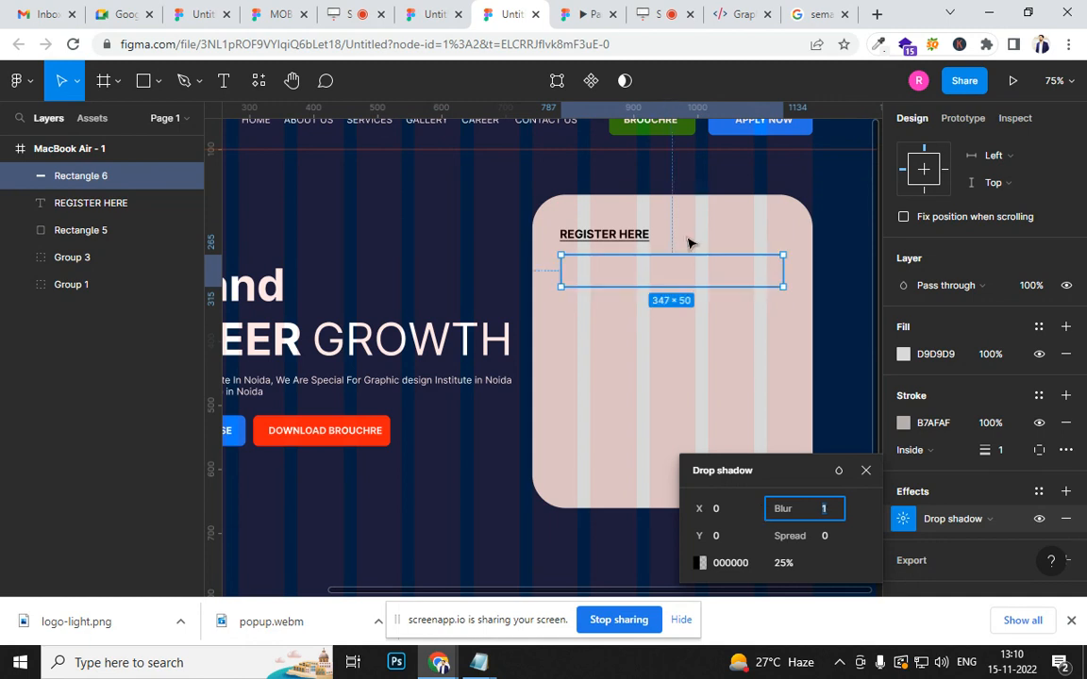
pyautogui.click(704, 377)
# - Duplicate the input field three times down the card at even spacing, placing the last copy at Y 481
pyautogui.click(703, 291)
pyautogui.hotkey('ctrl', 'd')
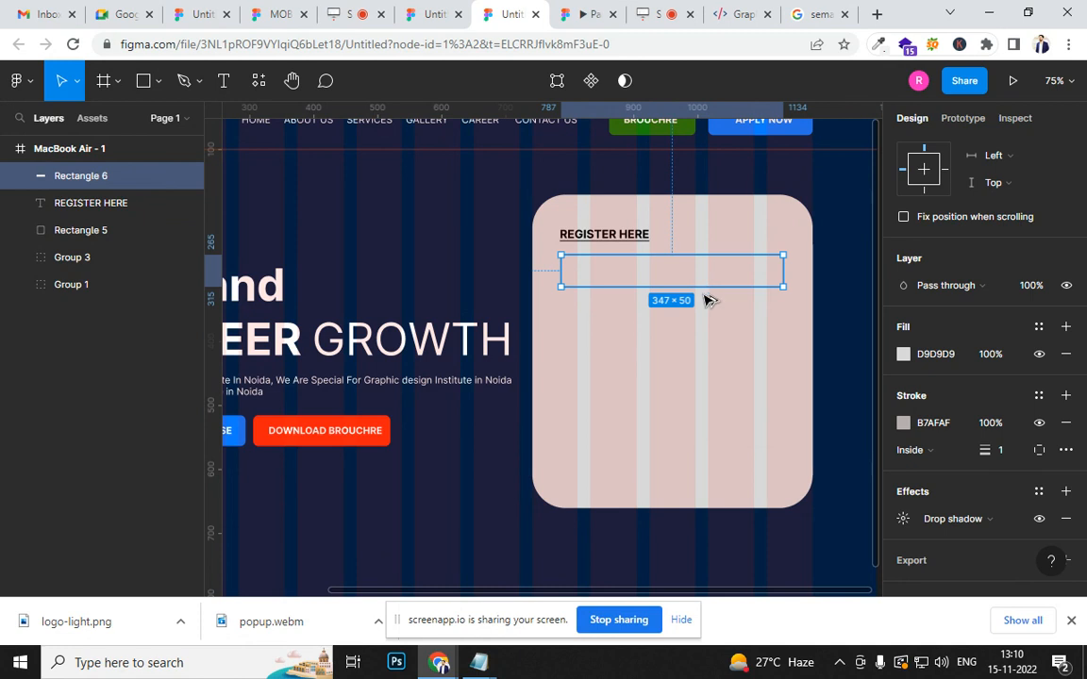
pyautogui.moveTo(705, 298); pyautogui.dragTo(710, 335)
pyautogui.hotkey('ctrl', 'd')
pyautogui.hotkey('ctrl', 'd')
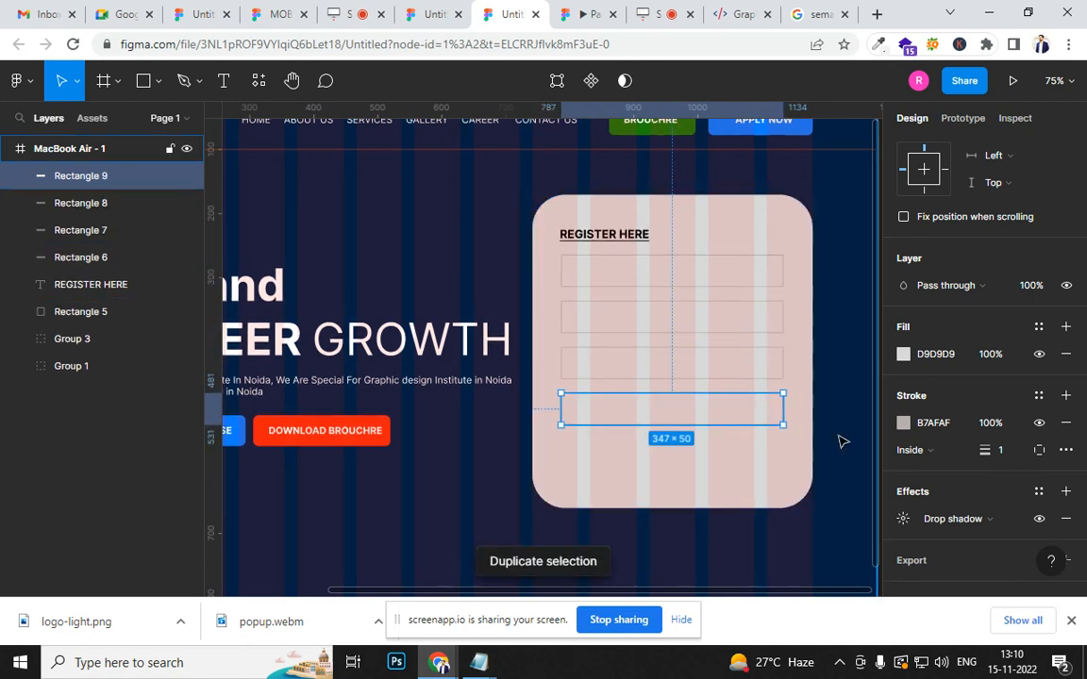
pyautogui.hotkey('ctrl', 'd')
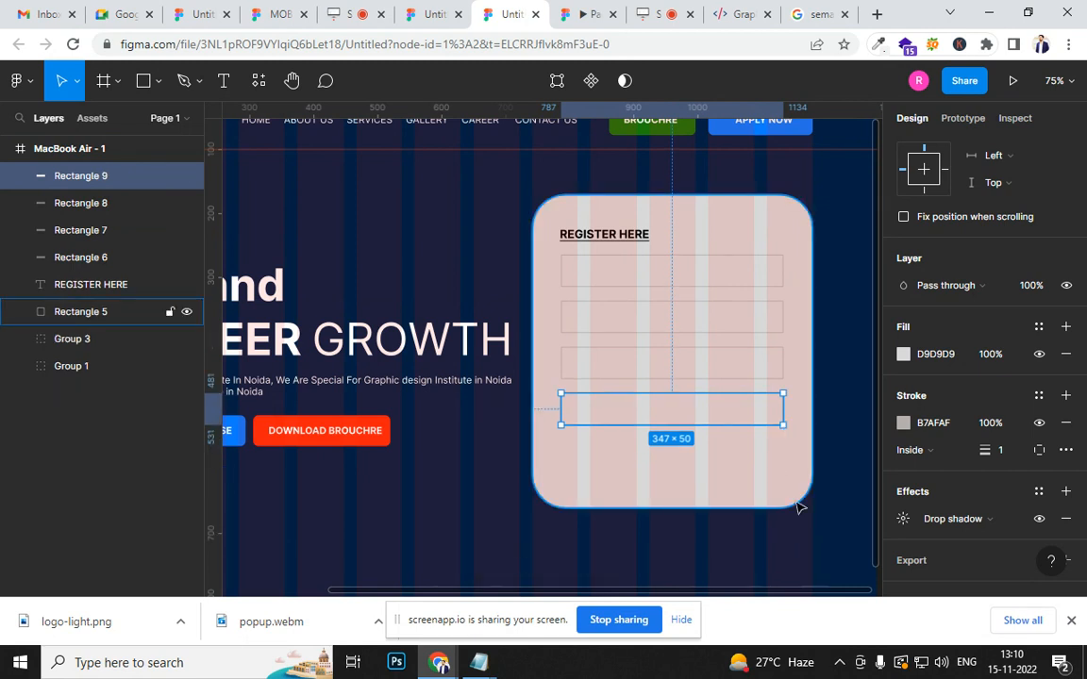
# - Duplicate the hero's blue APPLY FOR COURSE button with its label onto the form card below the last input field
pyautogui.click(794, 498)
pyautogui.click(323, 441)
pyautogui.click(323, 440)
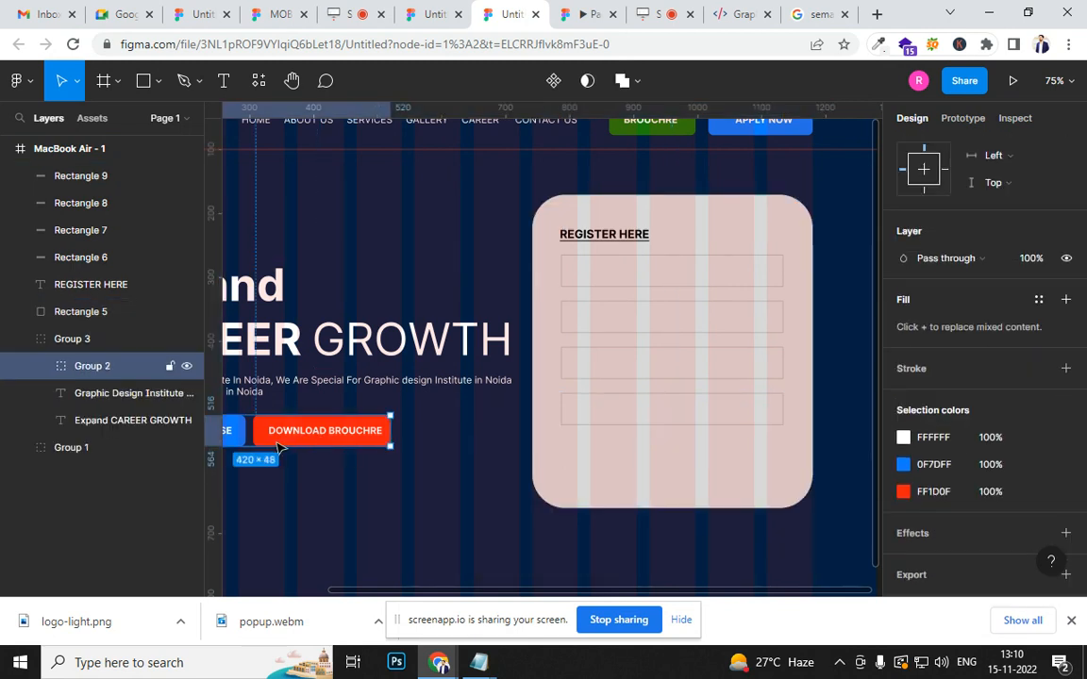
pyautogui.hscroll(-4, 311, 481)
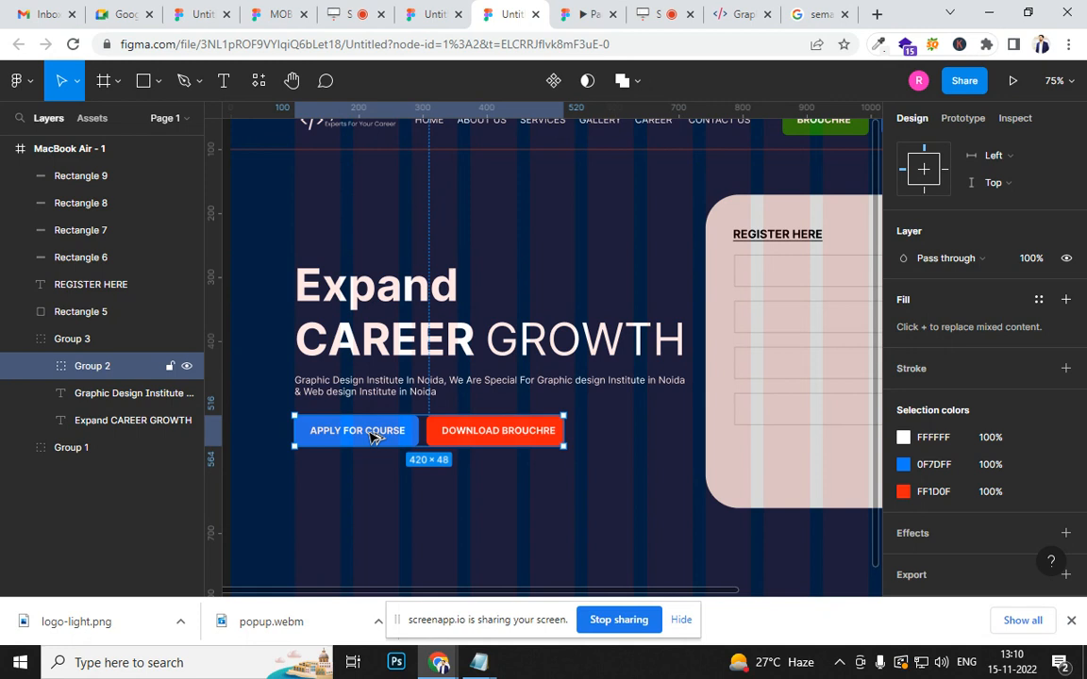
pyautogui.doubleClick(356, 432)
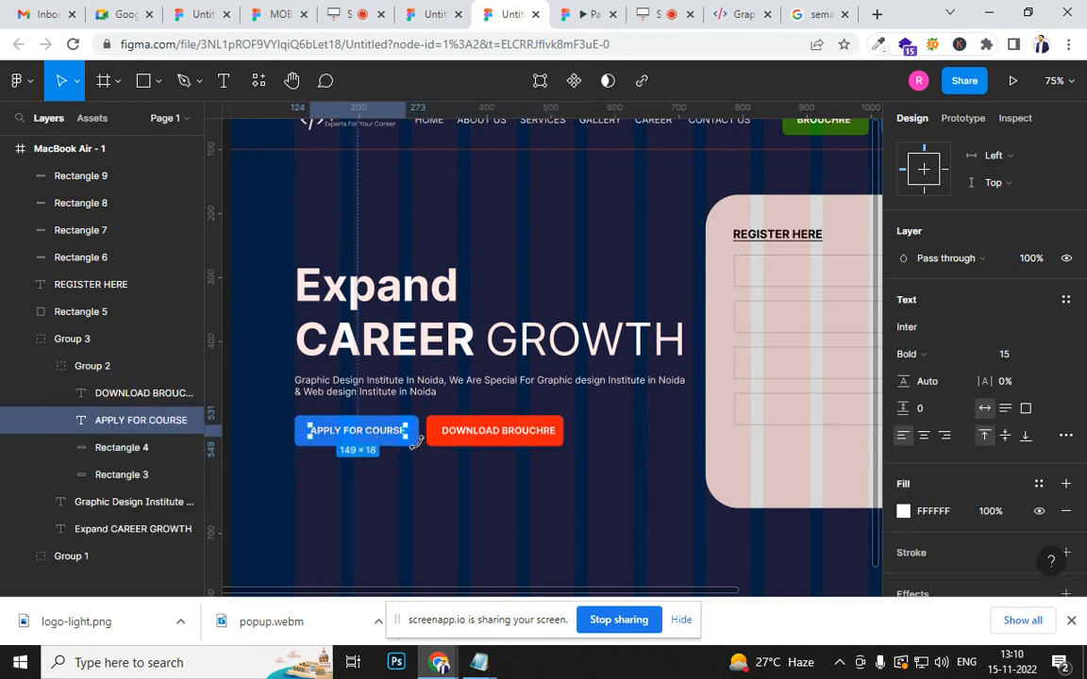
pyautogui.keyDown('shift'); pyautogui.click(415, 445); pyautogui.keyUp('shift')
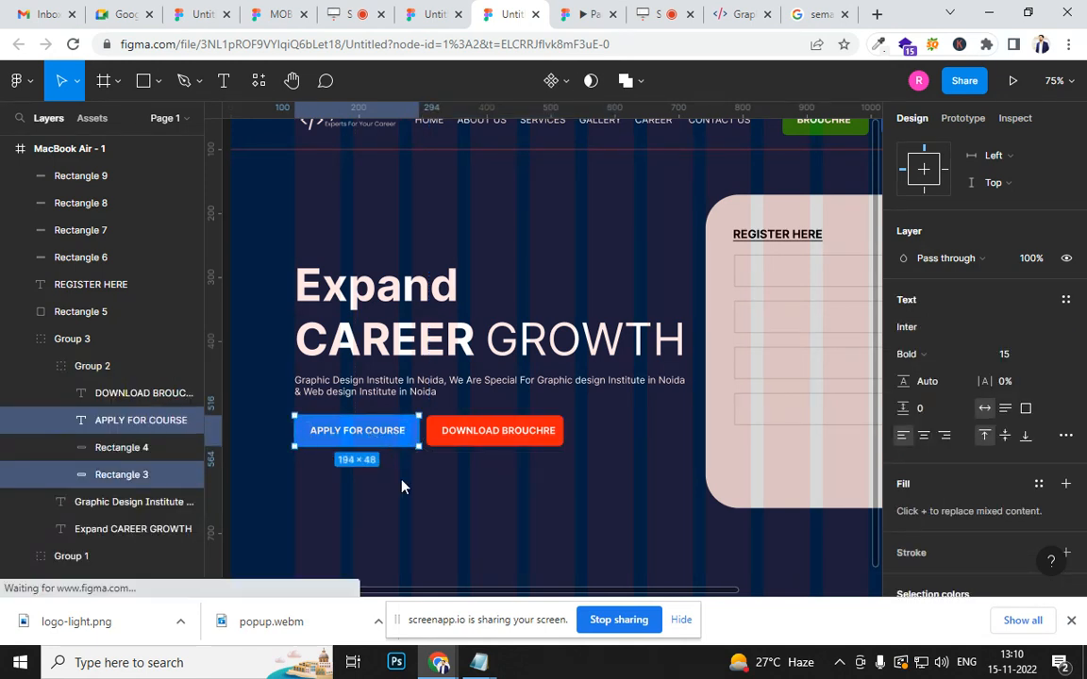
pyautogui.click(402, 481)
pyautogui.tripleClick(398, 433)
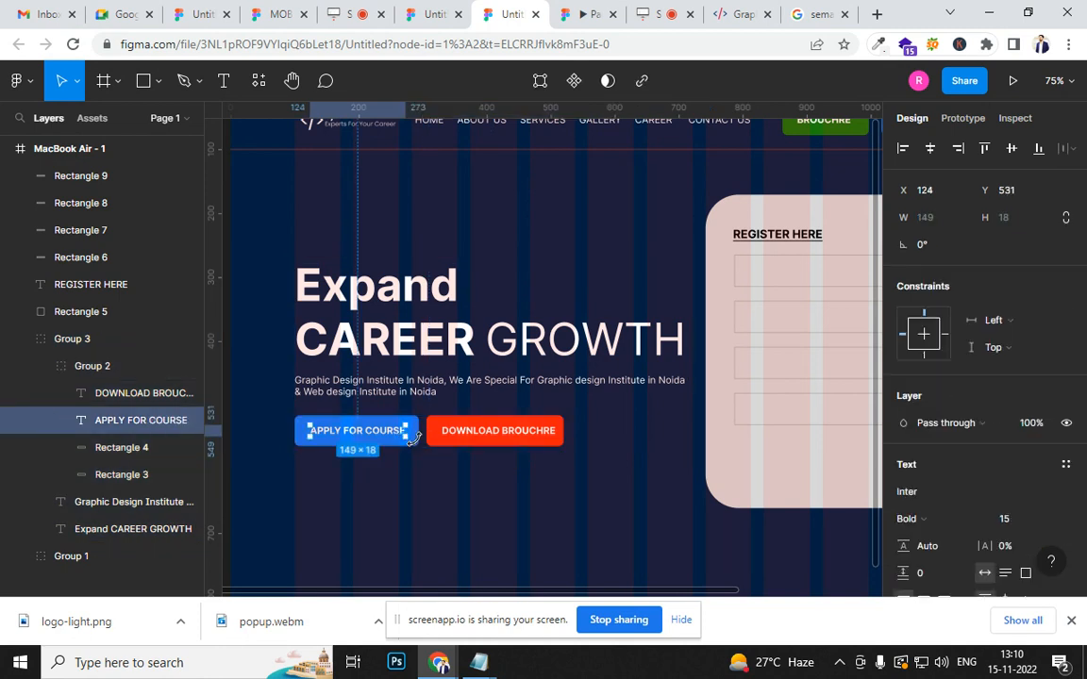
pyautogui.keyDown('shift'); pyautogui.click(418, 447); pyautogui.keyUp('shift')
pyautogui.moveTo(414, 434); pyautogui.dragTo(846, 465)
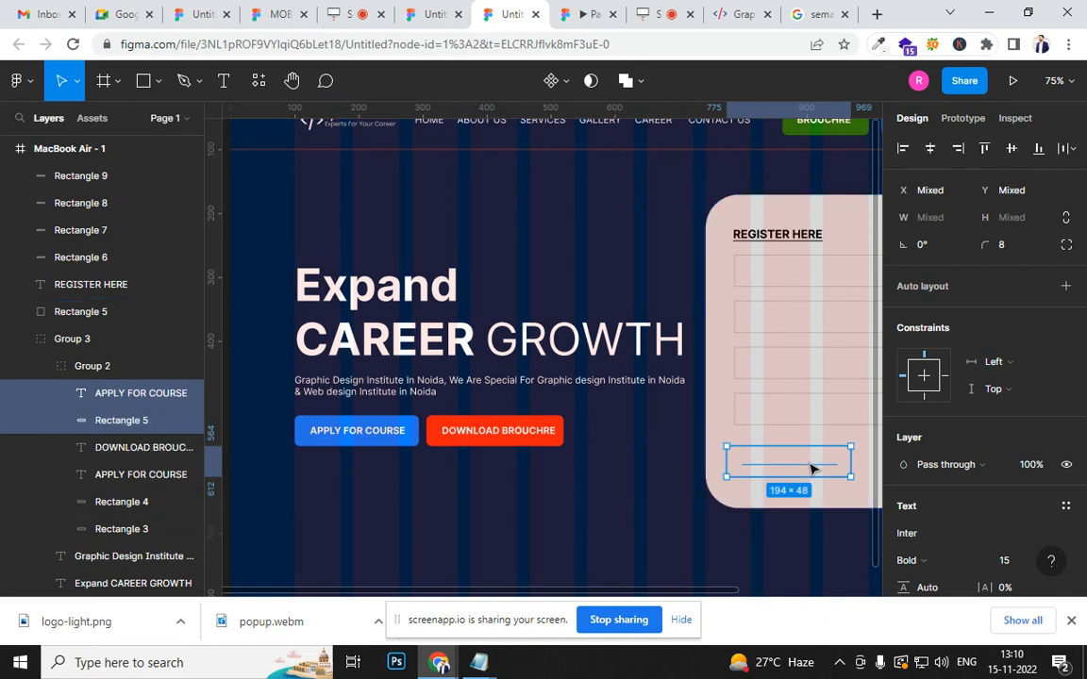
# - Group the copied button's label and rectangle, and move the group out of the hero group up among the form fields in the layer order
pyautogui.hotkey('ctrl', 'g')
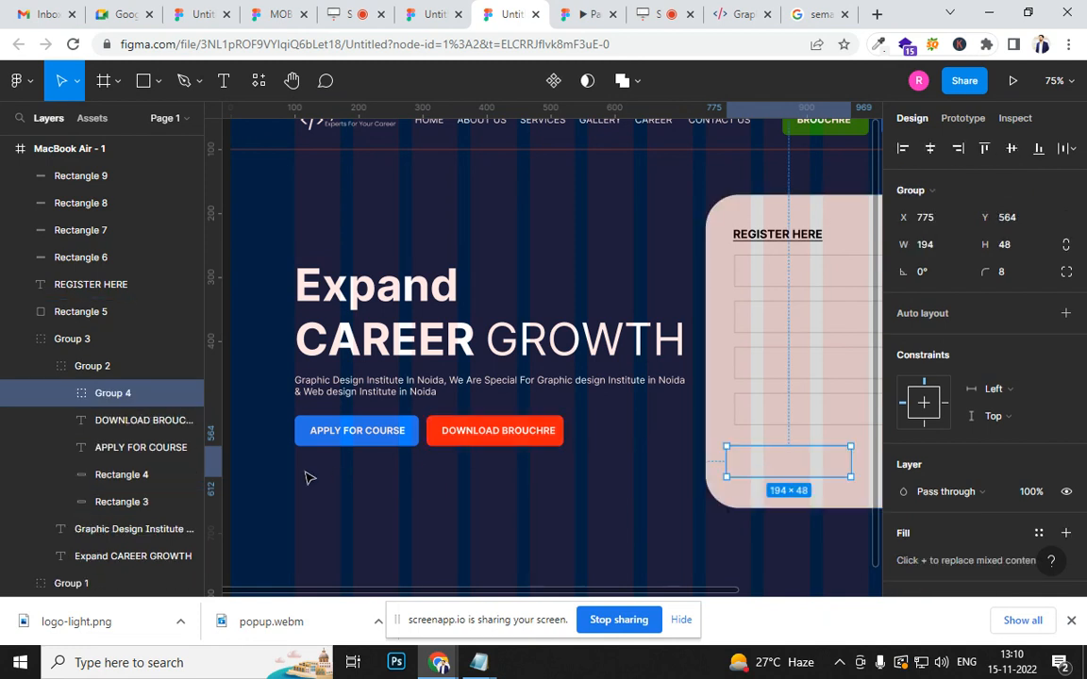
pyautogui.moveTo(117, 342); pyautogui.dragTo(96, 215)
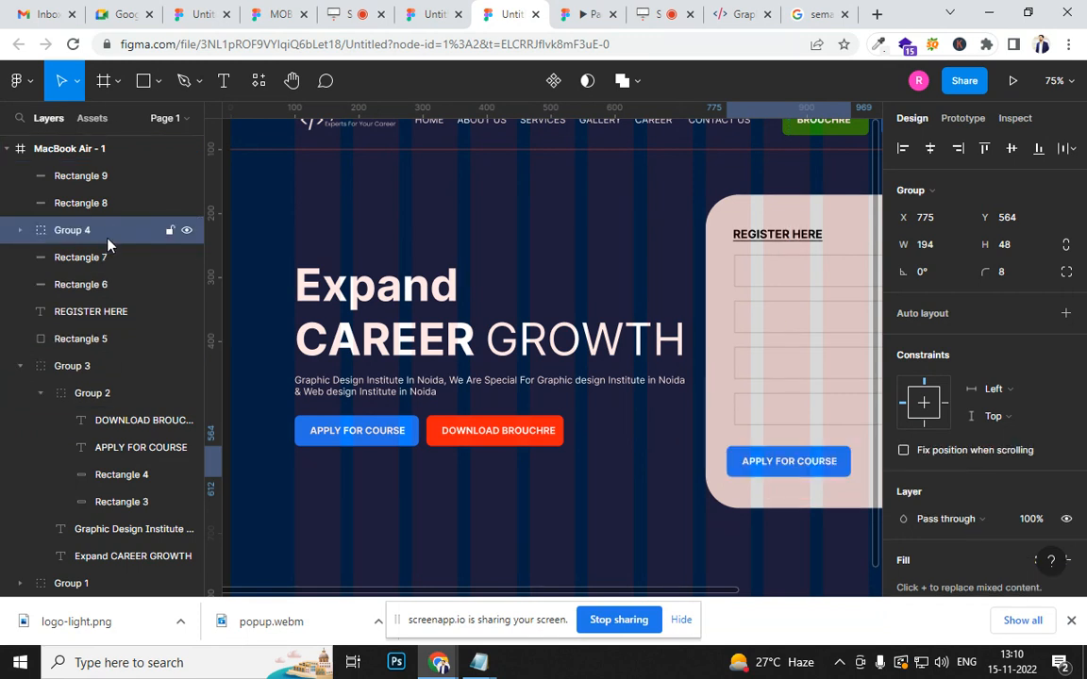
# - Align the copied button with the input fields' left edge at X 787, Y 553, just below the last field
pyautogui.moveTo(577, 491); pyautogui.dragTo(371, 436)
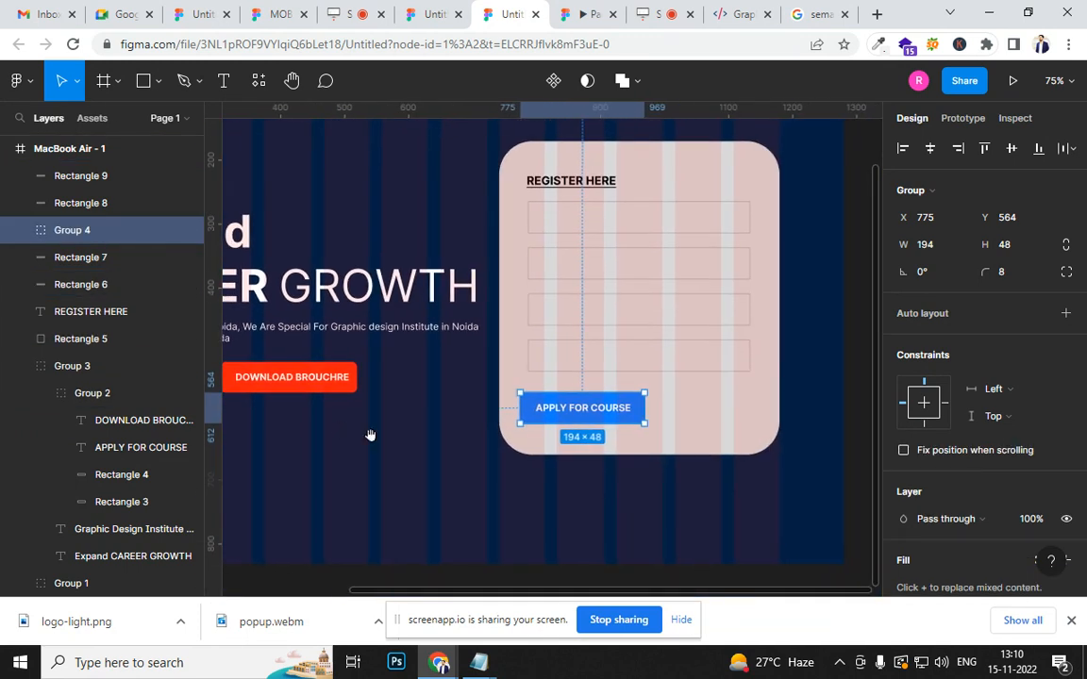
pyautogui.moveTo(601, 415)
pyautogui.mouseDown()
pyautogui.moveTo(617, 415)
pyautogui.moveTo(607, 407)
pyautogui.mouseUp()
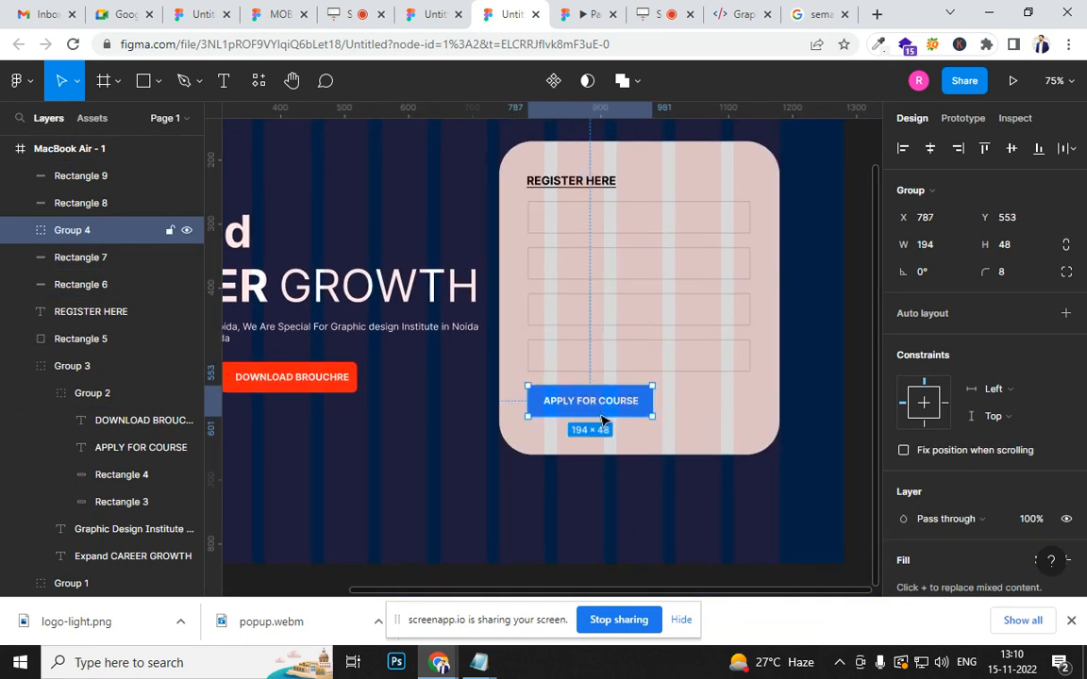
pyautogui.click(606, 485)
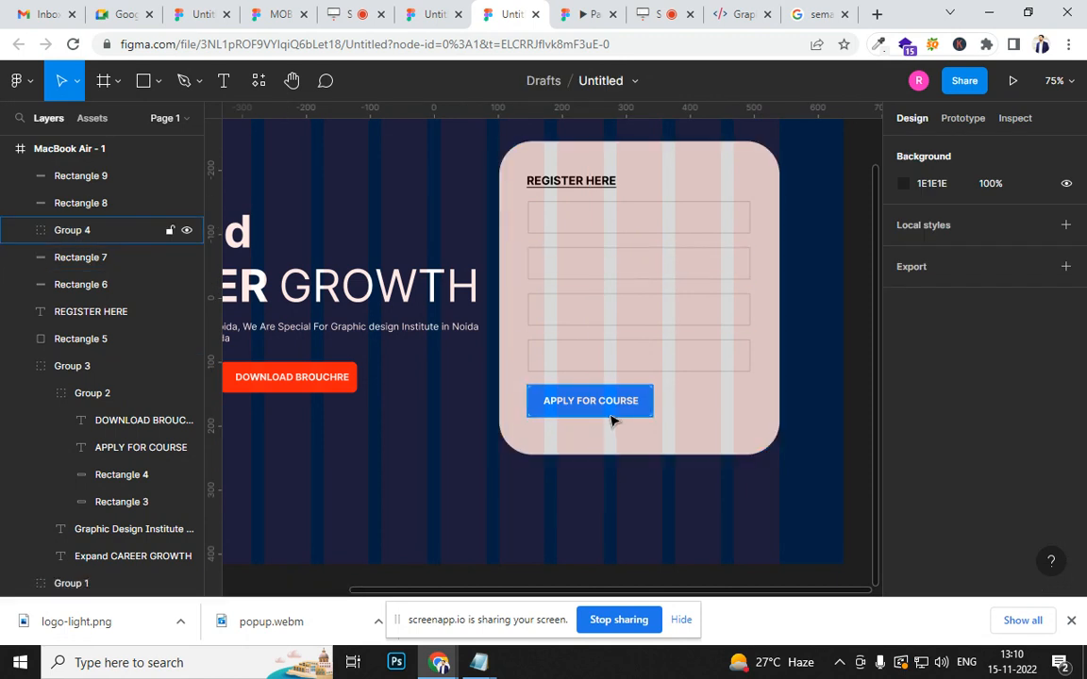
pyautogui.moveTo(613, 420)
pyautogui.mouseDown()
pyautogui.moveTo(610, 406)
pyautogui.moveTo(611, 416)
pyautogui.mouseUp()
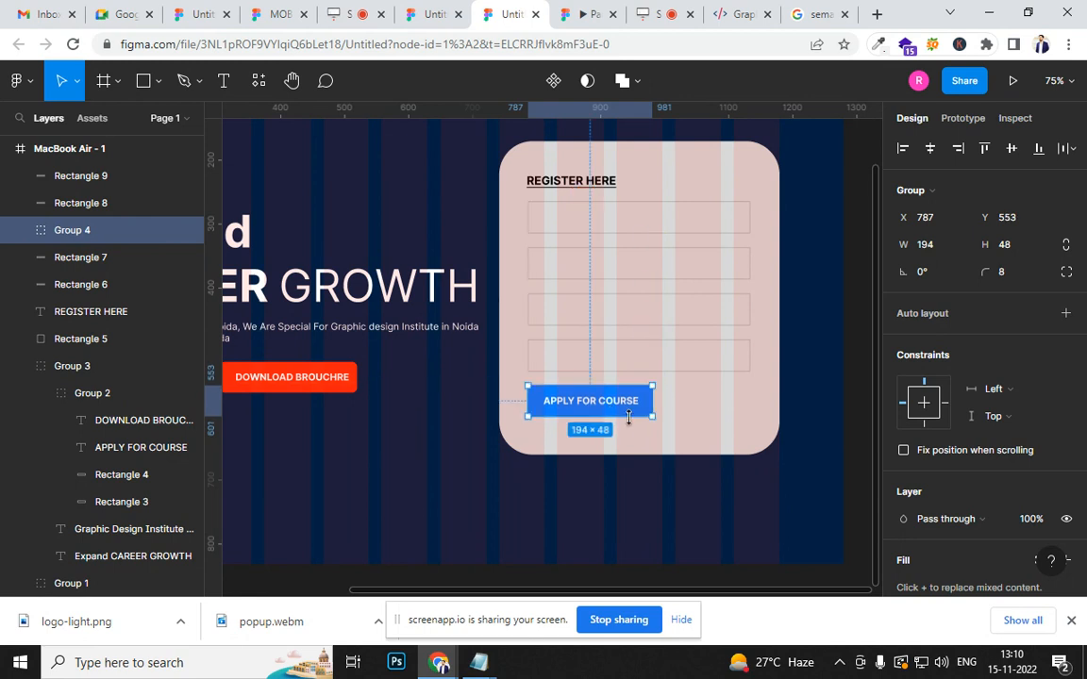
# - Review the whole layout with the form card in the MacBook prototype preview
pyautogui.keyDown('ctrl'); pyautogui.scroll(-3, 613, 415); pyautogui.keyUp('ctrl')
pyautogui.click(563, 544)
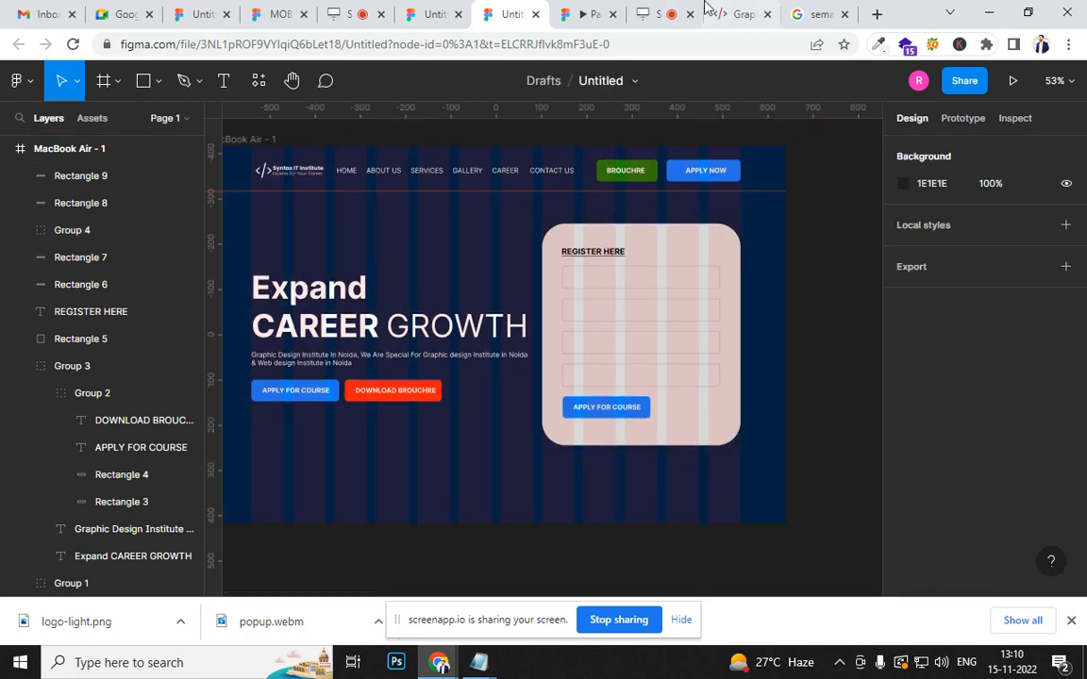
pyautogui.click(588, 17)
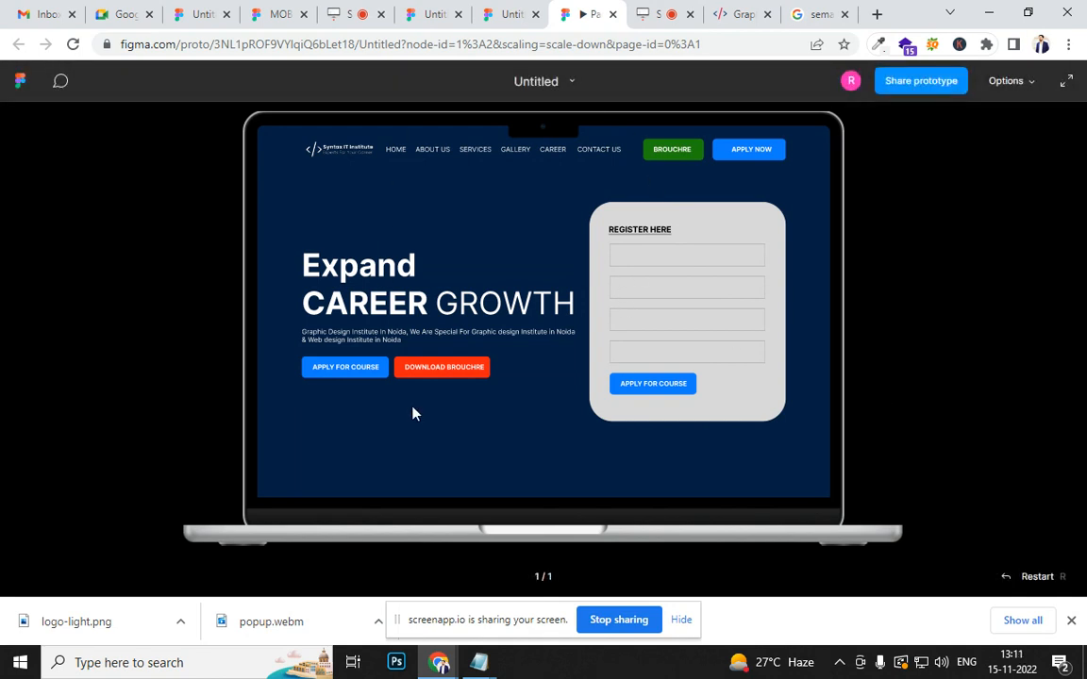
# - Return to the design file and add a default drop shadow effect to the rounded form card rectangle
pyautogui.click(509, 14)
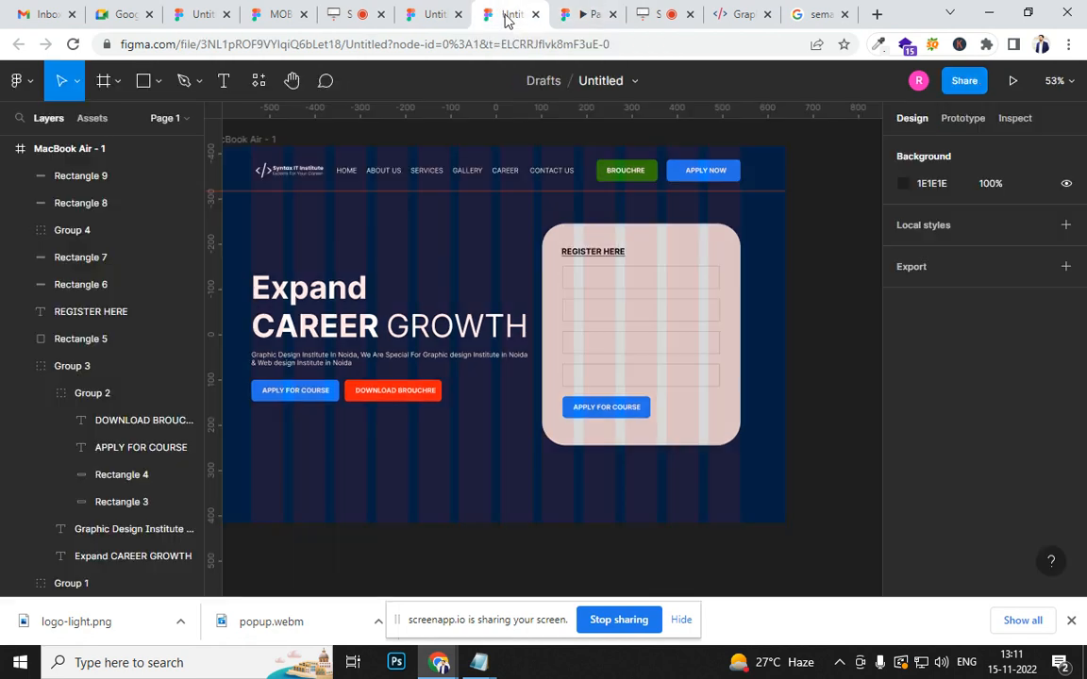
pyautogui.click(707, 436)
pyautogui.scroll(-3, 947, 518)
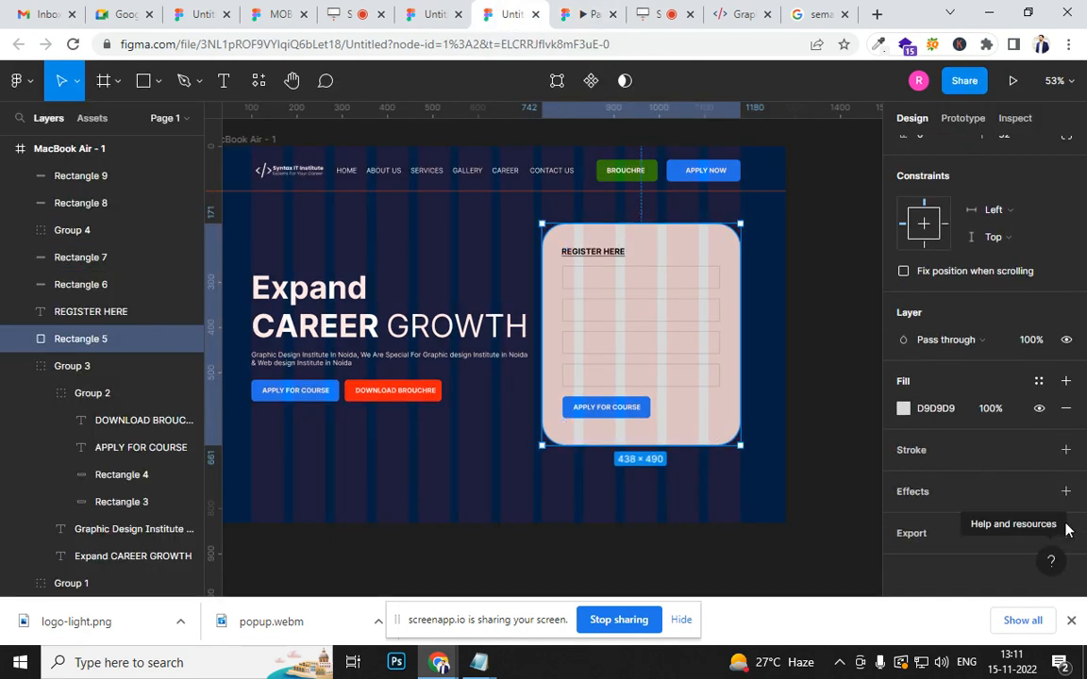
pyautogui.click(1065, 491)
pyautogui.click(674, 461)
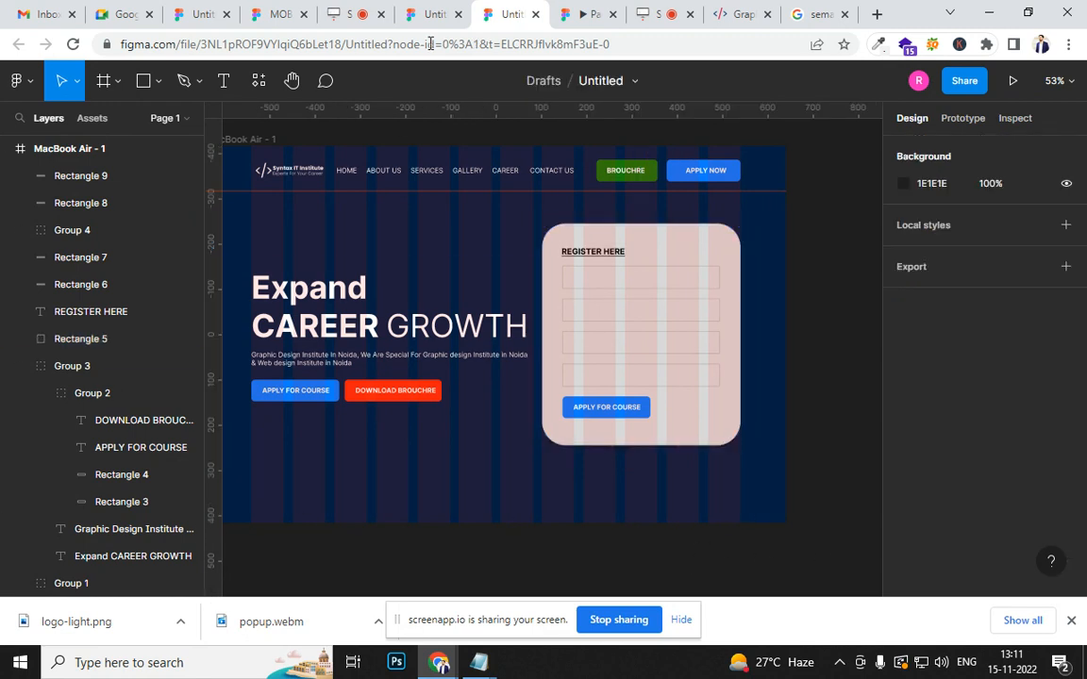
# - Compare the prototype preview with the hero section and form on the graphicdesigncoursenoida.com reference page
pyautogui.click(580, 14)
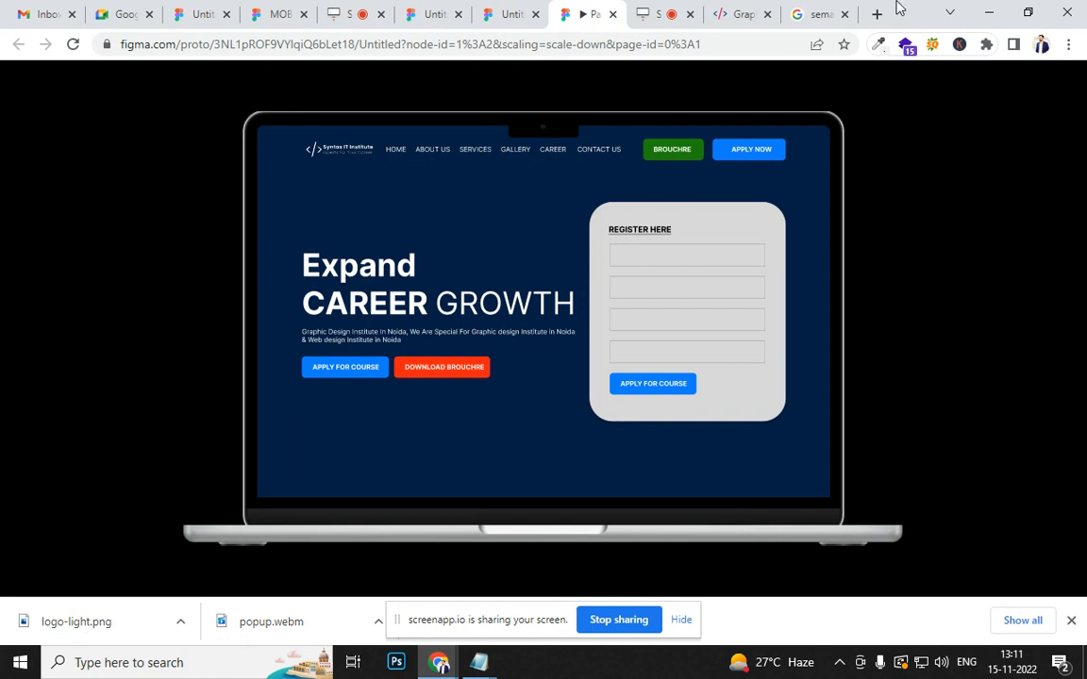
pyautogui.click(733, 13)
pyautogui.scroll(-5, 861, 216)
pyautogui.scroll(5, 860, 216)
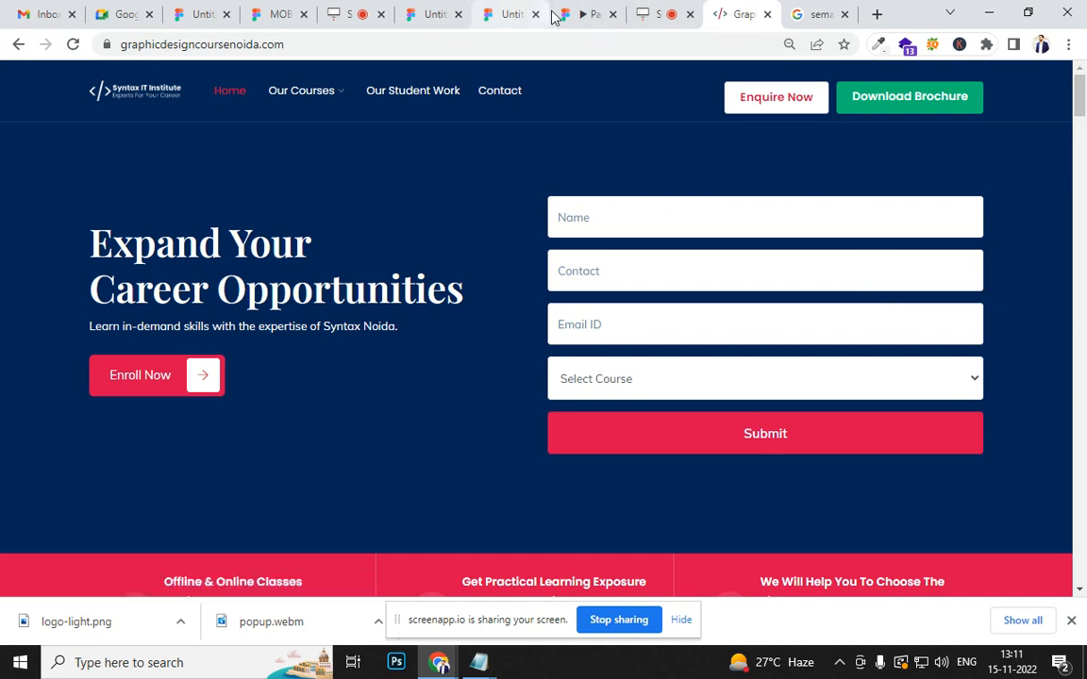
pyautogui.click(580, 13)
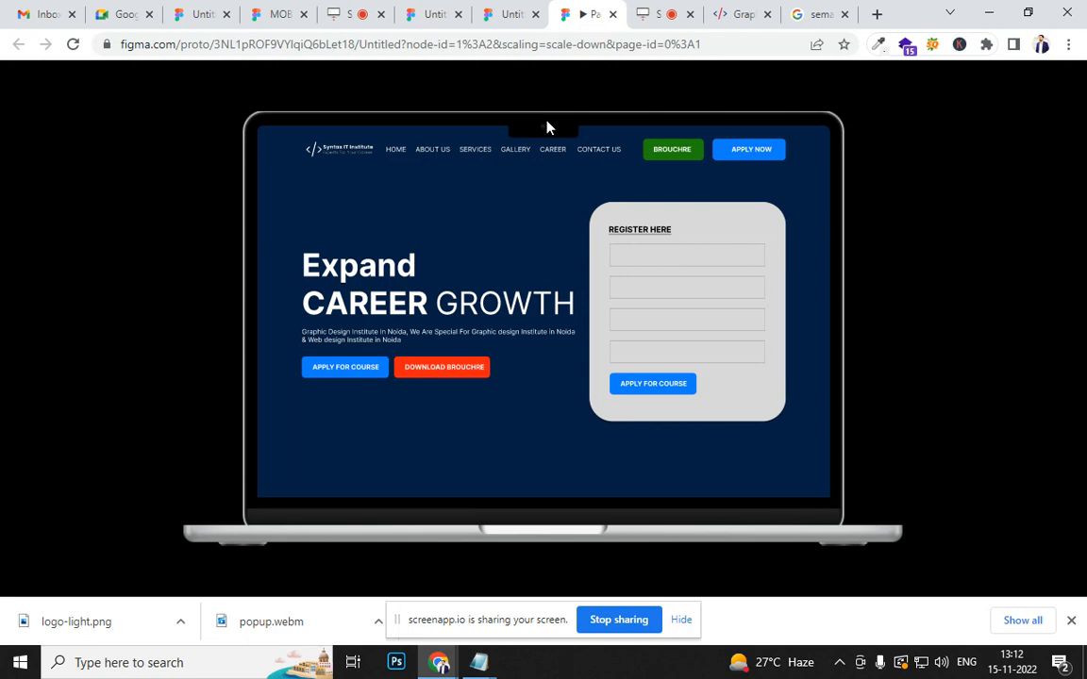
# - Change the whole Expand CAREER GROWTH heading's font to Poppins and move the heading up to Y 251, clear of the paragraph
pyautogui.click(509, 14)
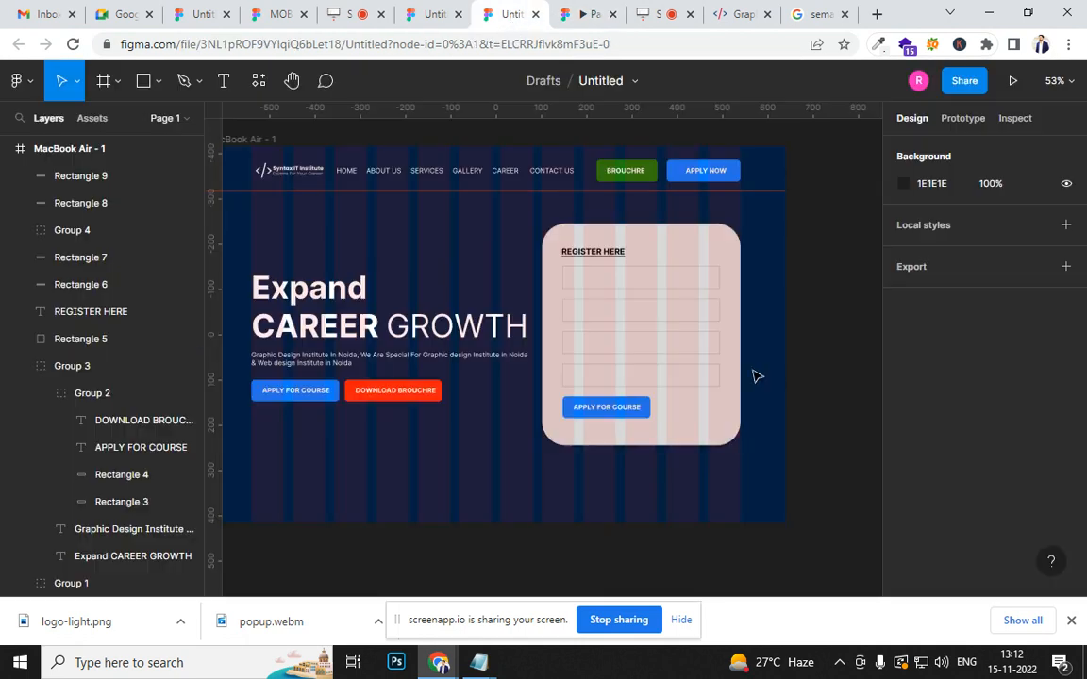
pyautogui.doubleClick(342, 325)
pyautogui.hotkey('ctrl', 'a')
pyautogui.scroll(-4, 968, 478)
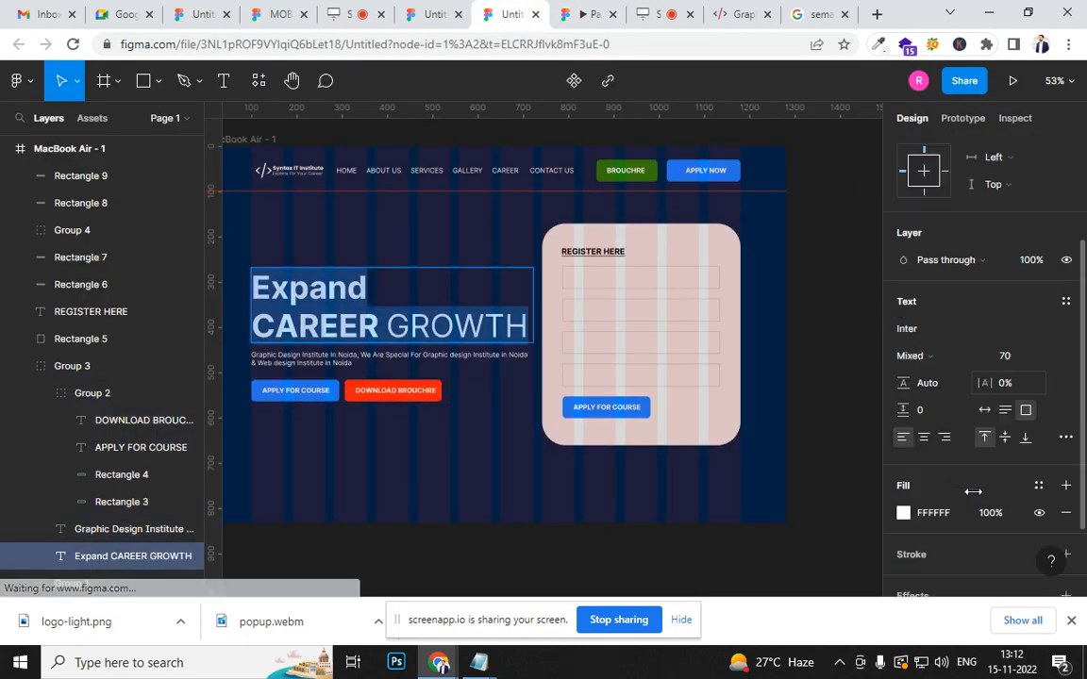
pyautogui.click(934, 237)
pyautogui.write('PoP')
pyautogui.press('Return')
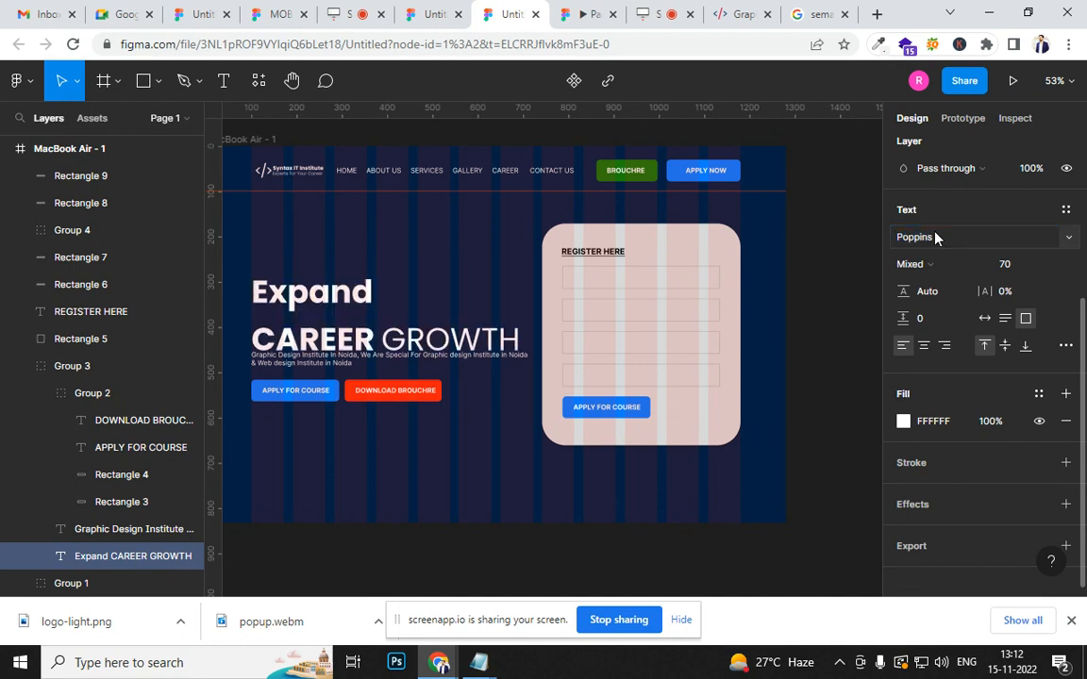
pyautogui.press('Escape')
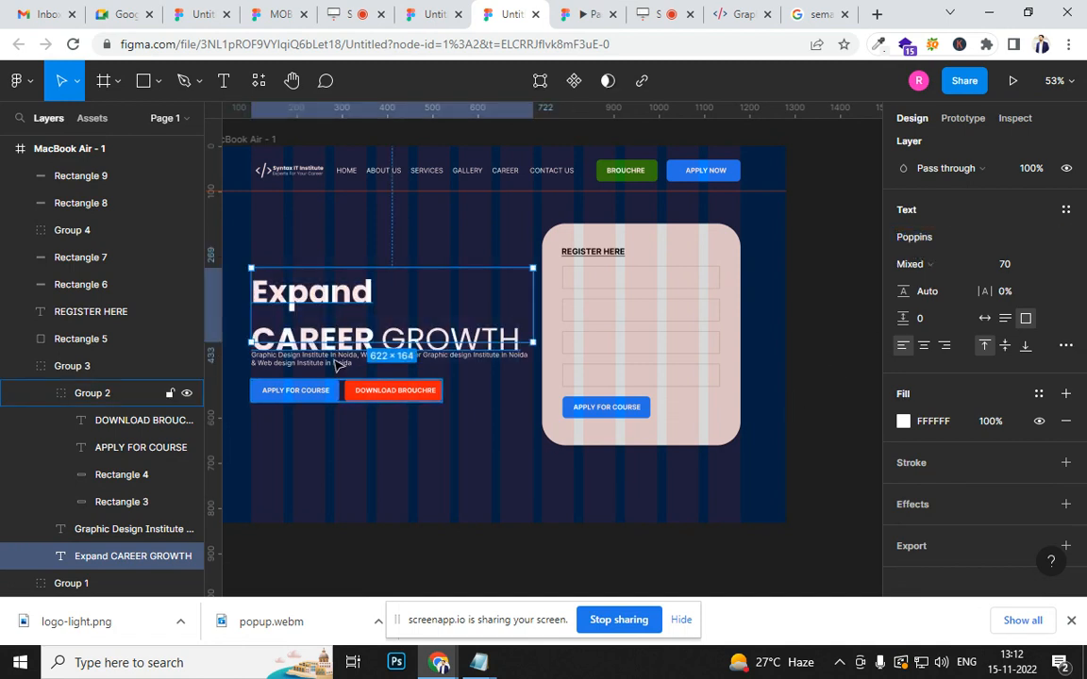
pyautogui.moveTo(337, 336); pyautogui.dragTo(330, 330)
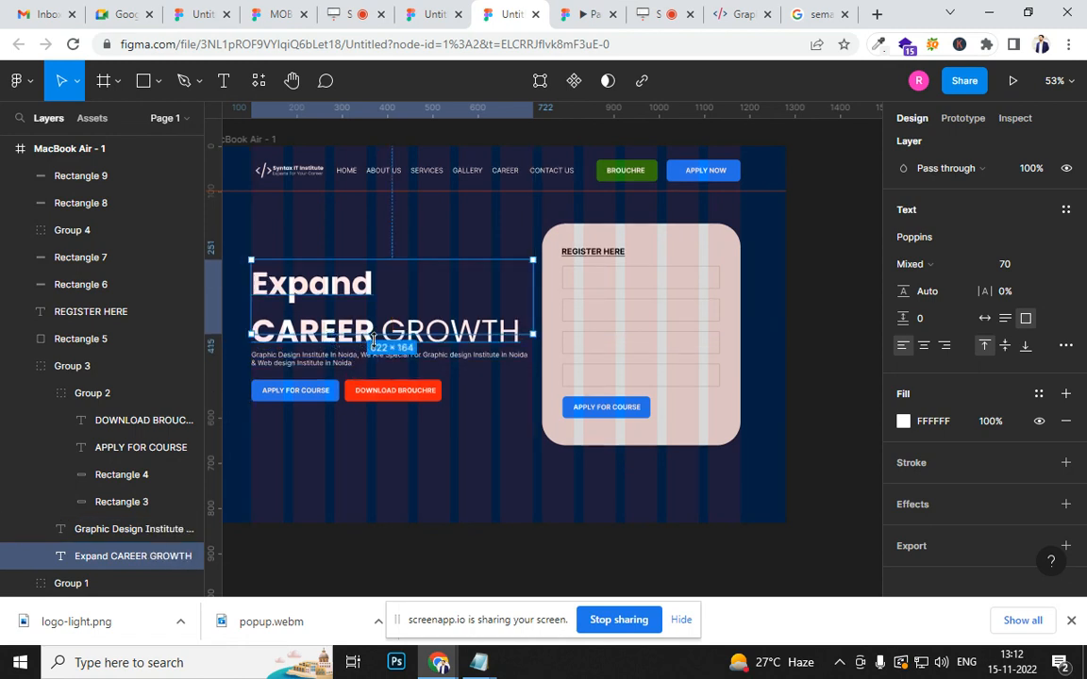
pyautogui.click(420, 449)
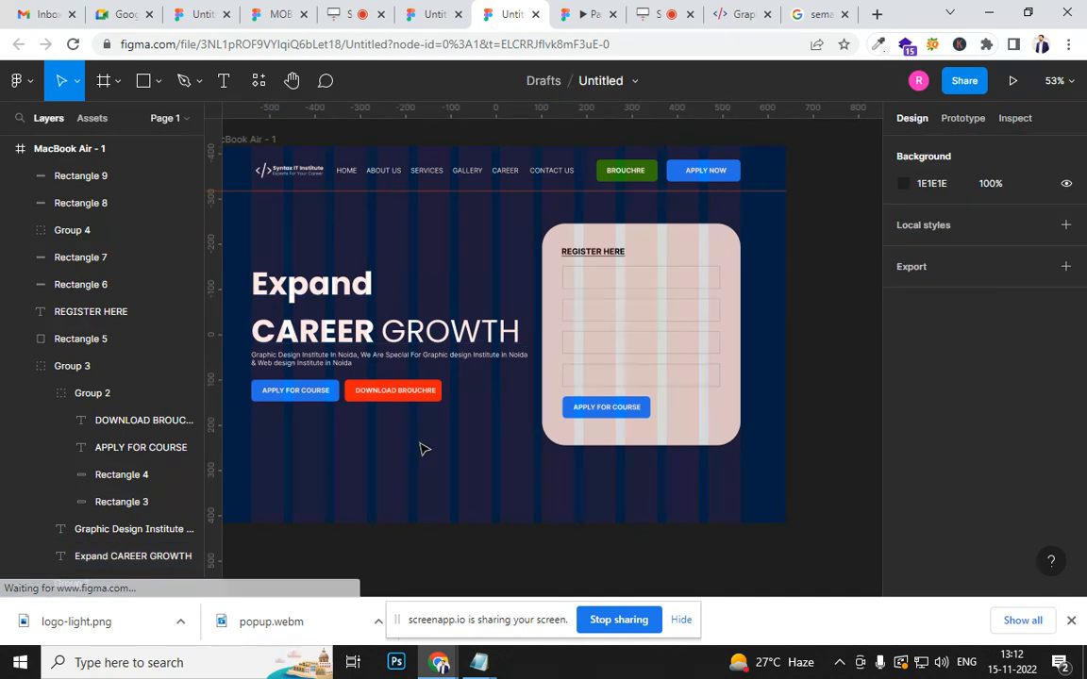
# - Select the whole MacBook Air - 1 frame
pyautogui.scroll(-3, 419, 449)
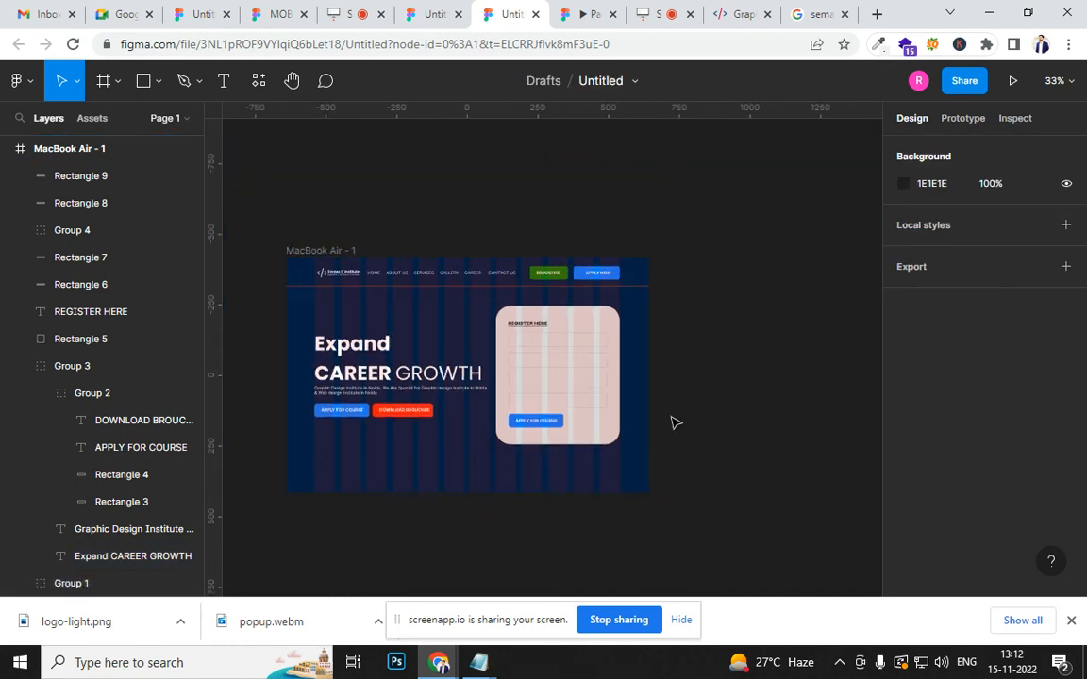
pyautogui.scroll(1, 674, 422)
pyautogui.scroll(1, 429, 469)
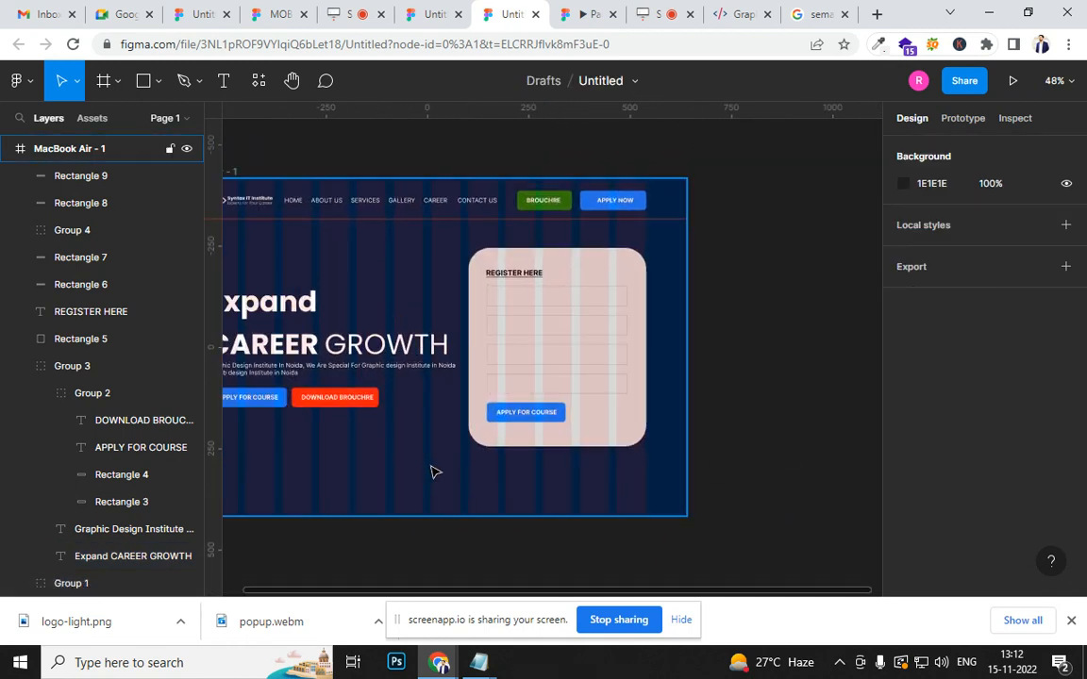
pyautogui.scroll(-2, 634, 359)
pyautogui.scroll(-2, 648, 403)
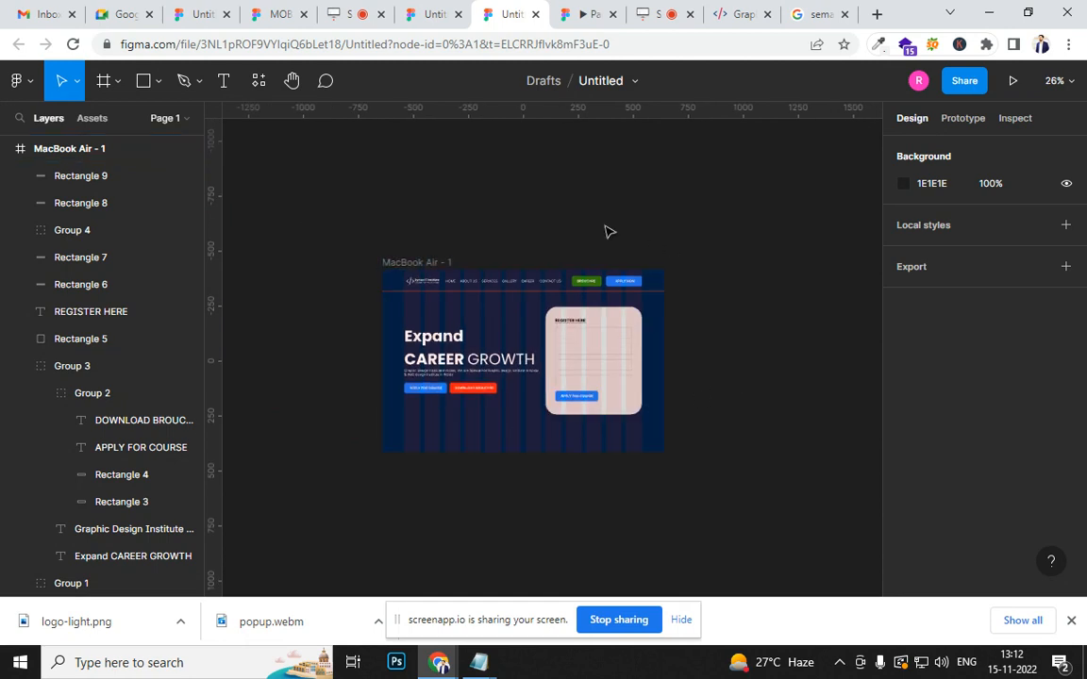
pyautogui.click(423, 268)
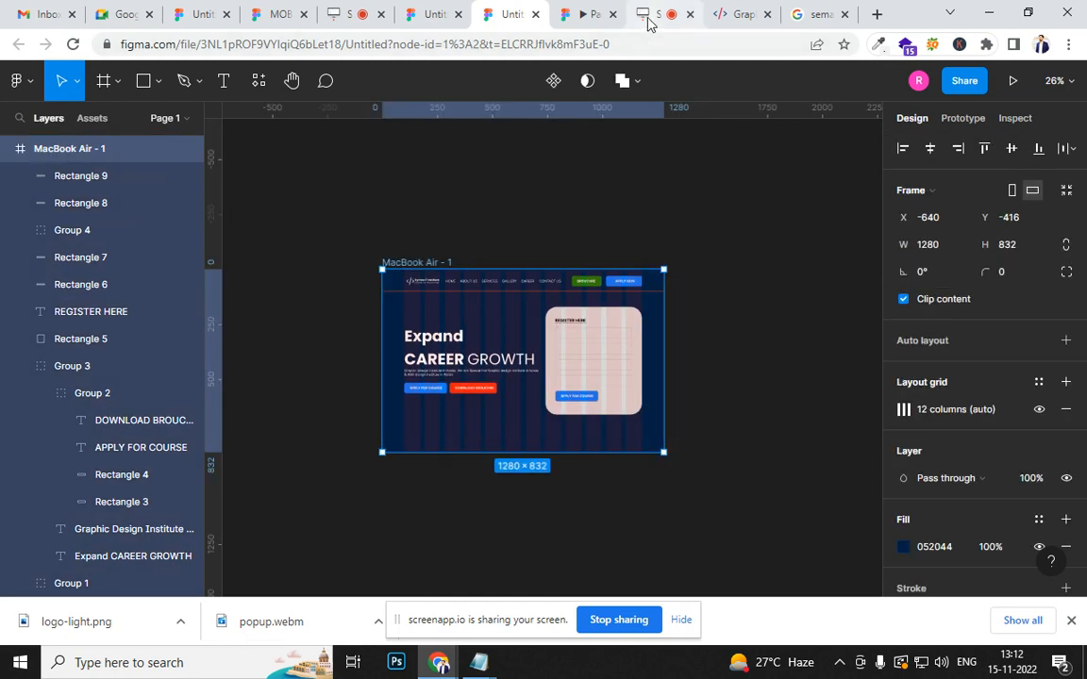